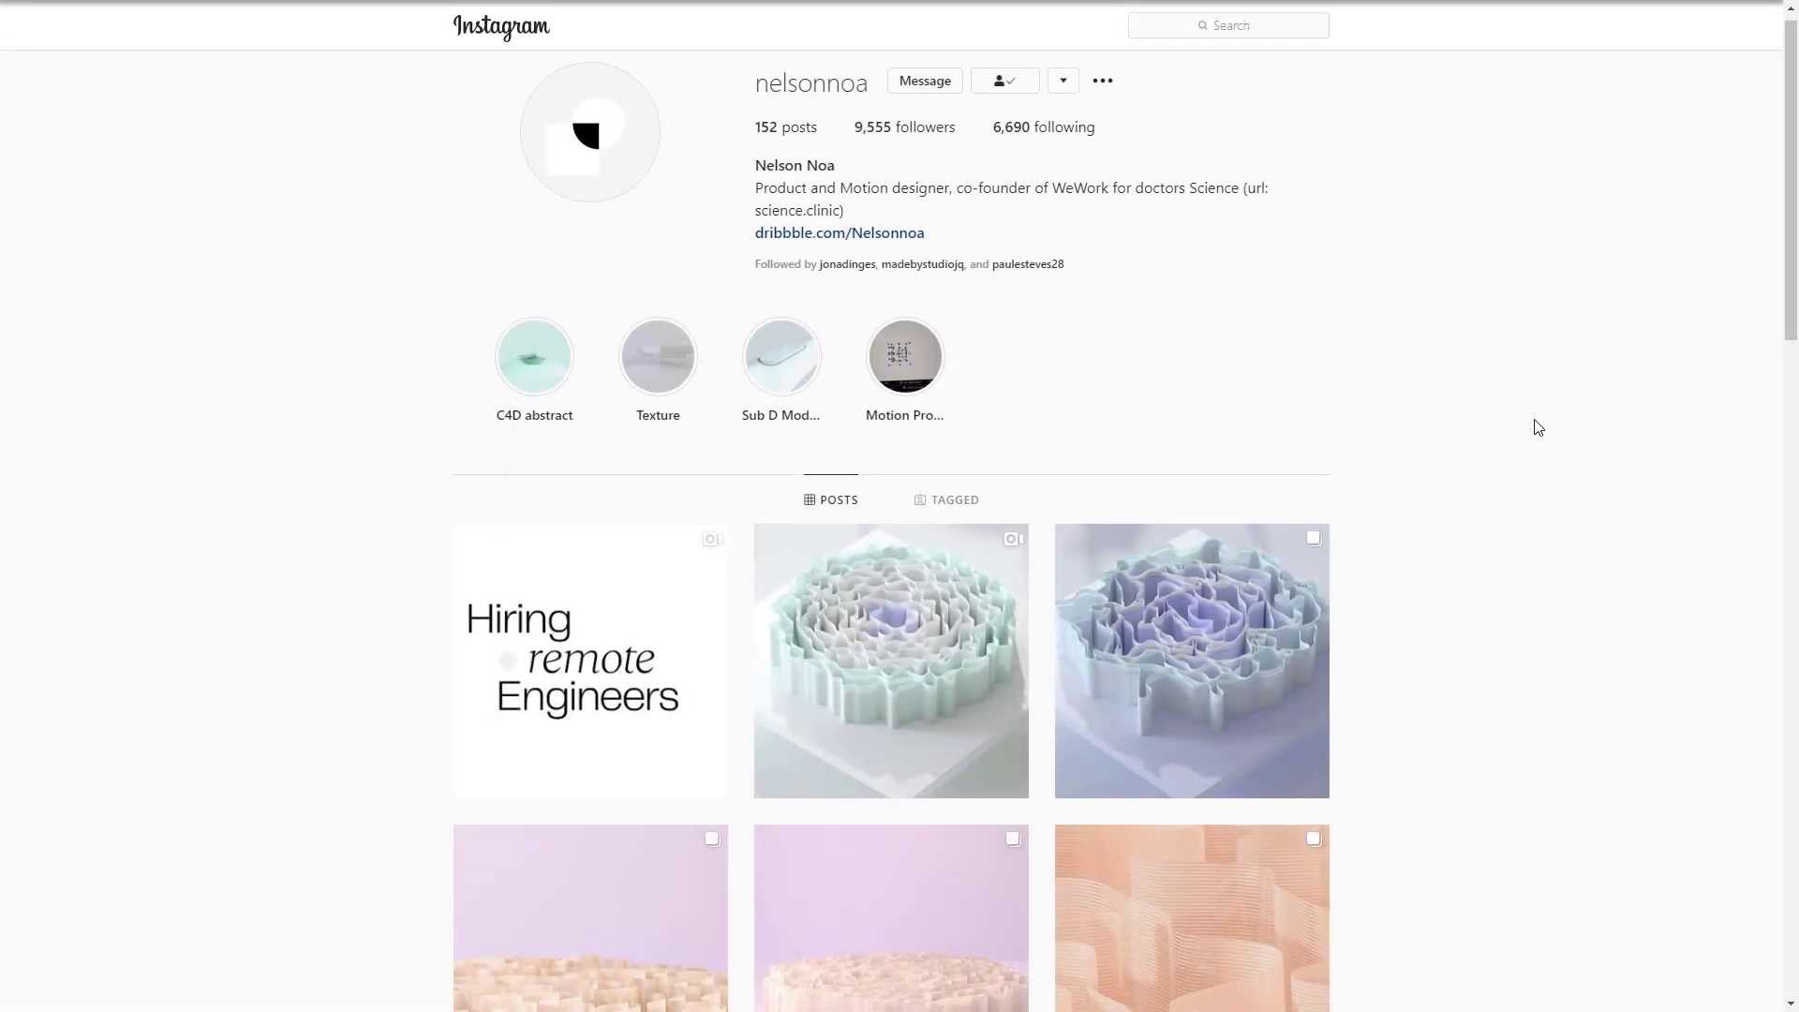
Scroll further down the Instagram profile's post grid.
{"action": "scroll", "coordinate": [1538, 427], "scroll_direction": "down", "scroll_amount": 4}
{"action": "scroll", "coordinate": [1537, 427], "scroll_direction": "down", "scroll_amount": 5}
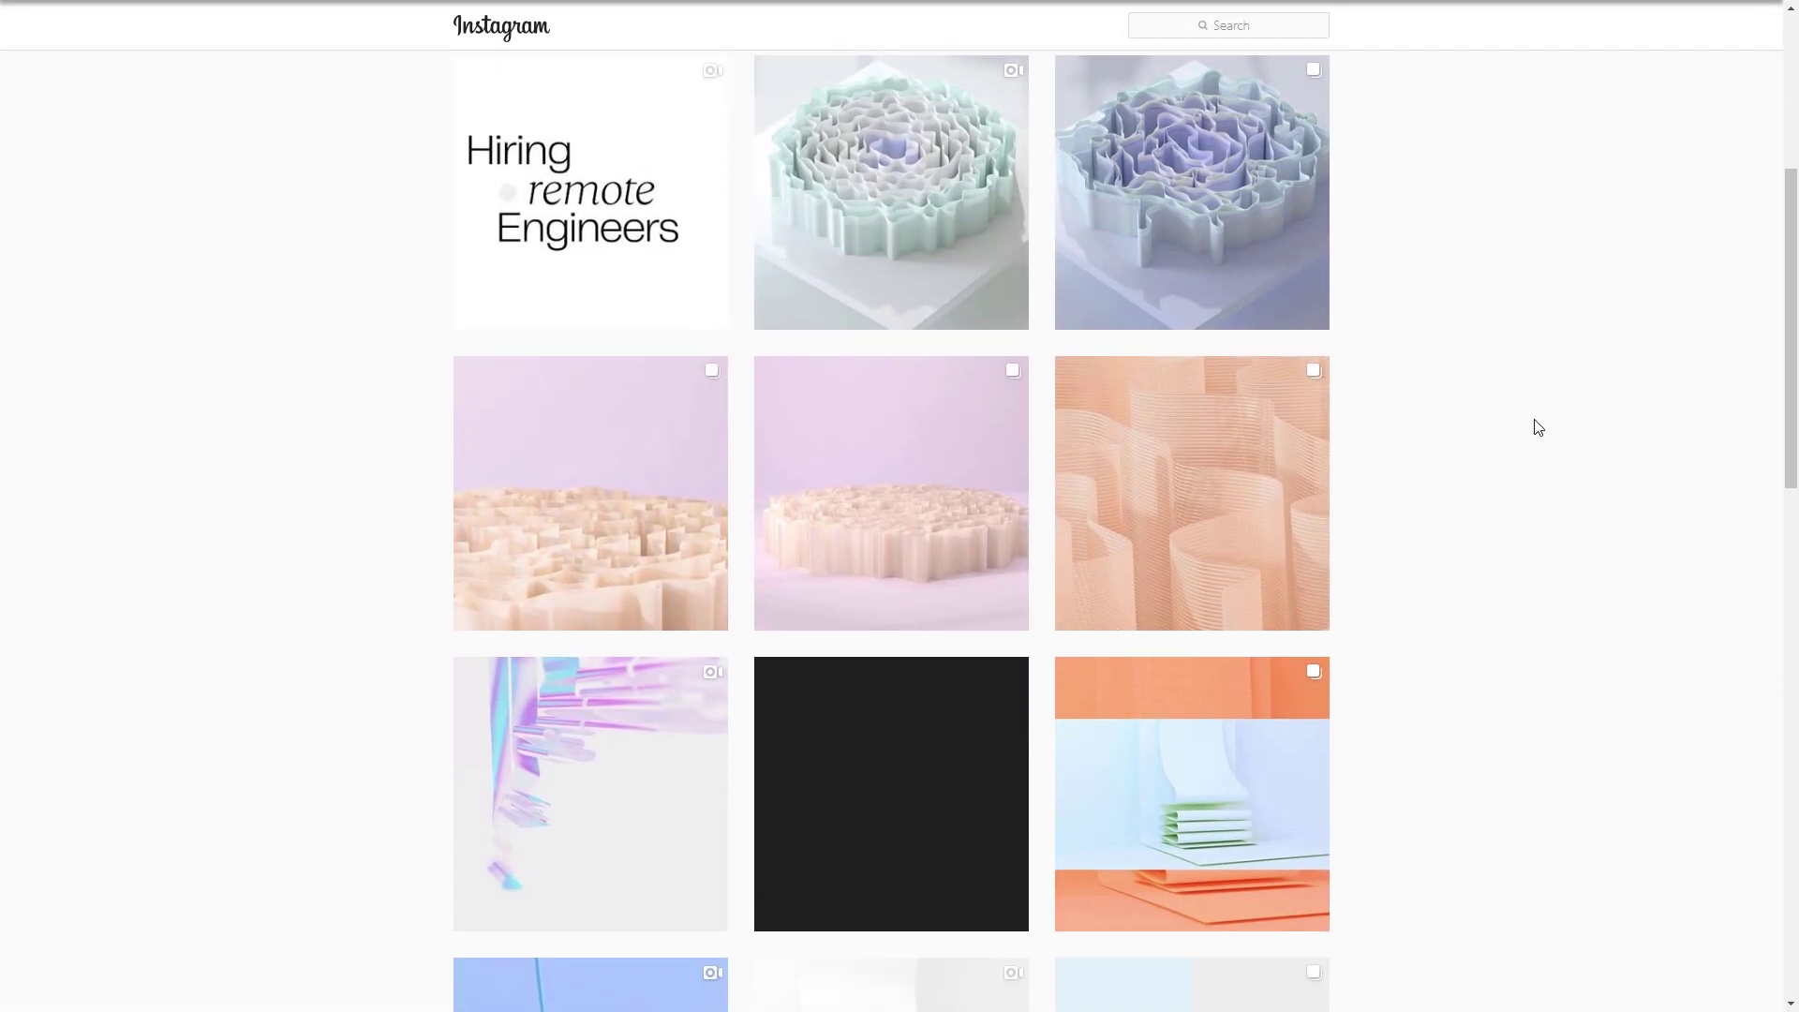
{"action": "scroll", "coordinate": [1538, 428], "scroll_direction": "down", "scroll_amount": 5}
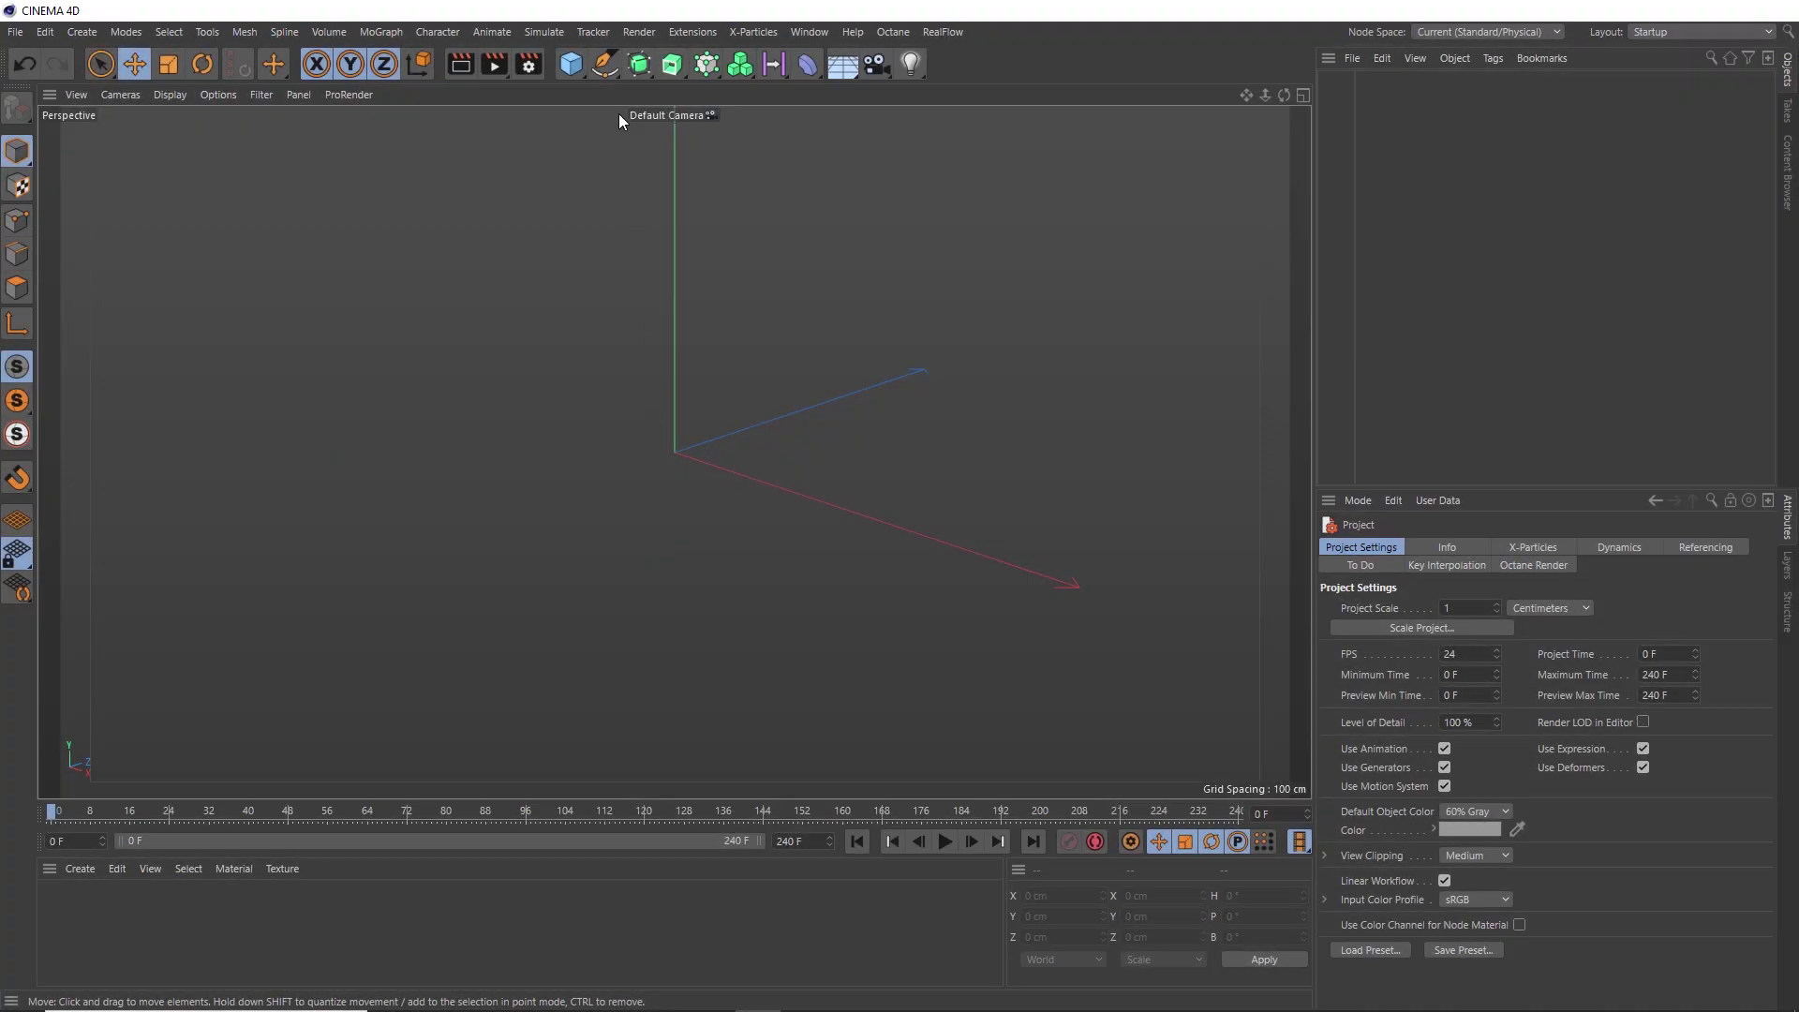
Add a Helix spline and set its Plane to XZ.
{"action": "left_click", "coordinate": [605, 63]}
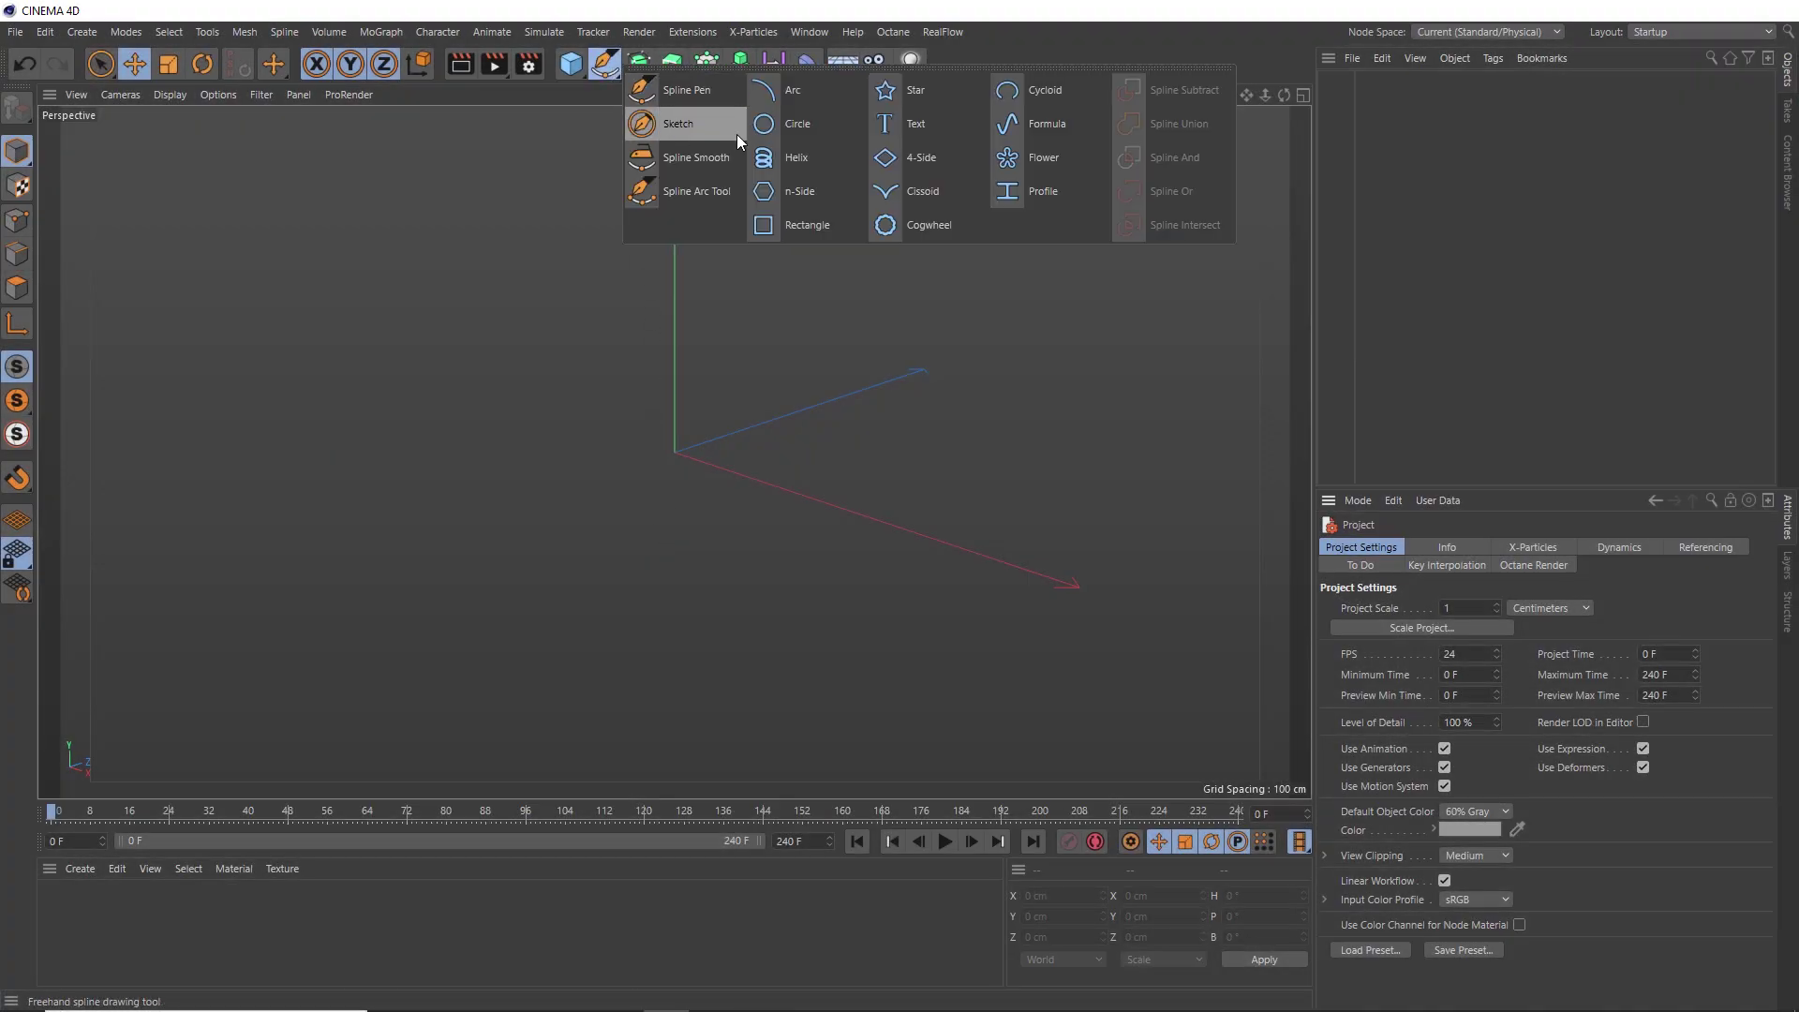
{"action": "left_click", "coordinate": [806, 162]}
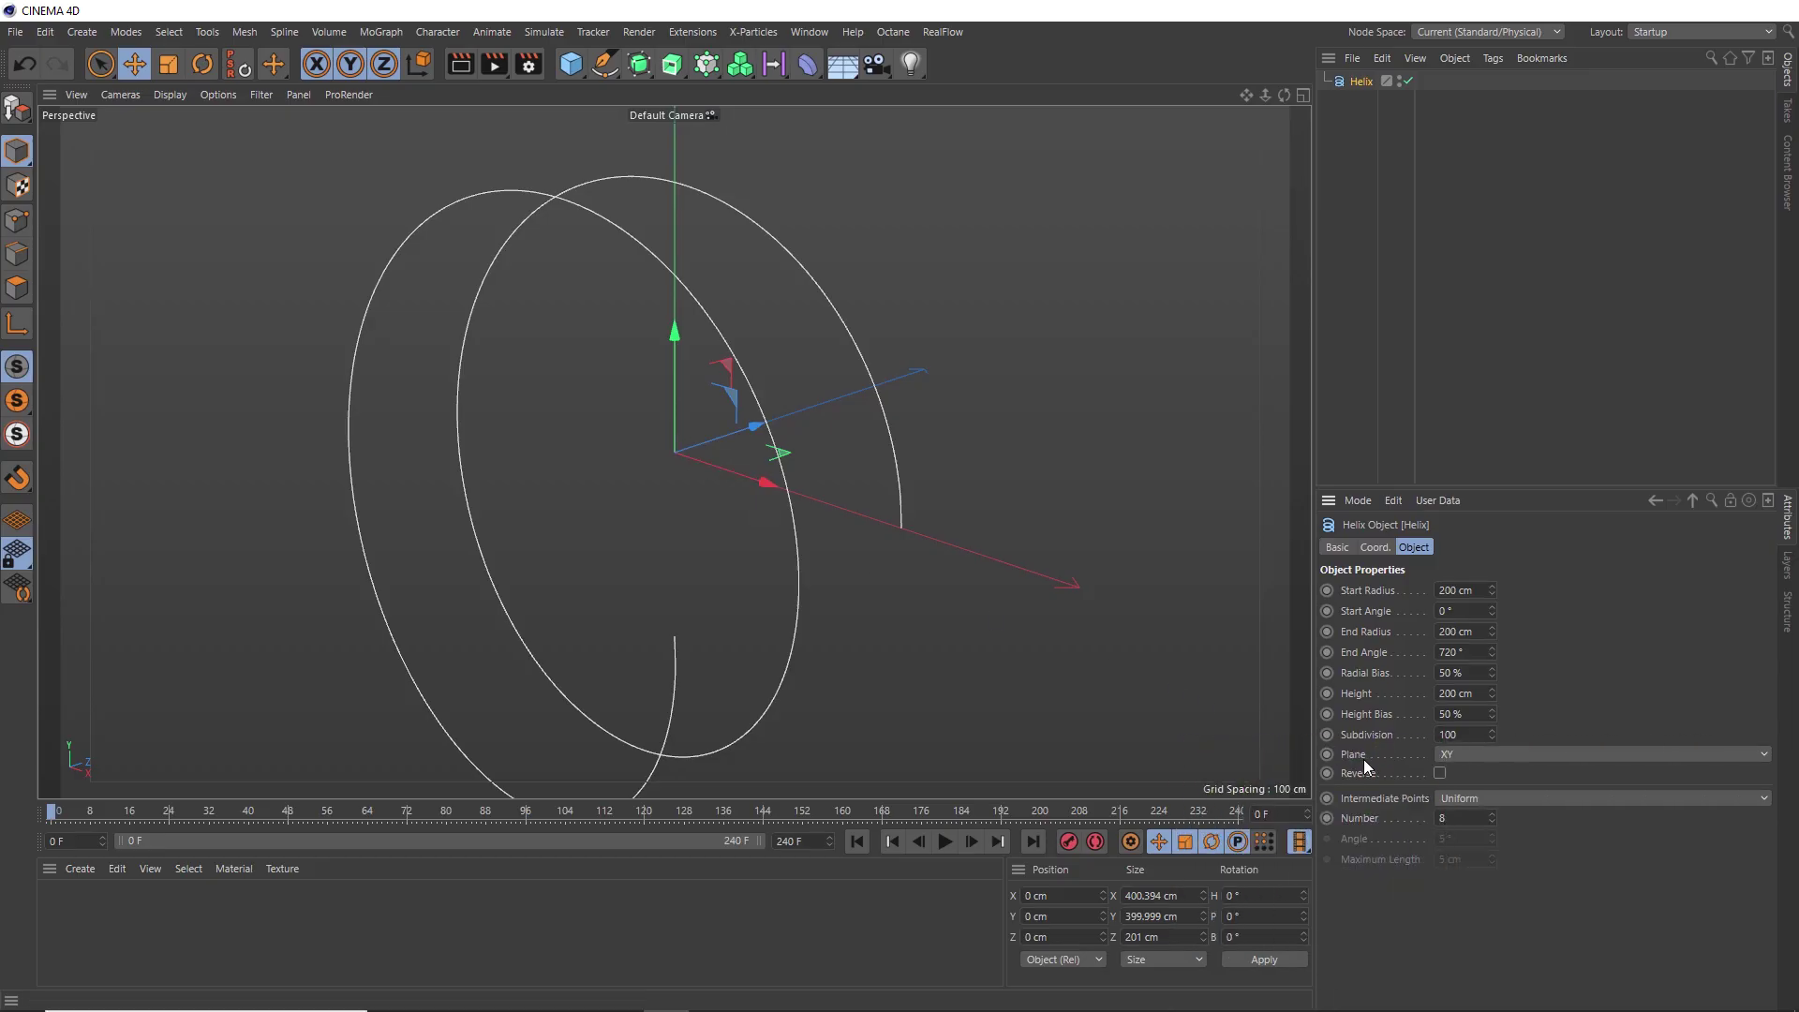
{"action": "left_click", "coordinate": [1461, 757]}
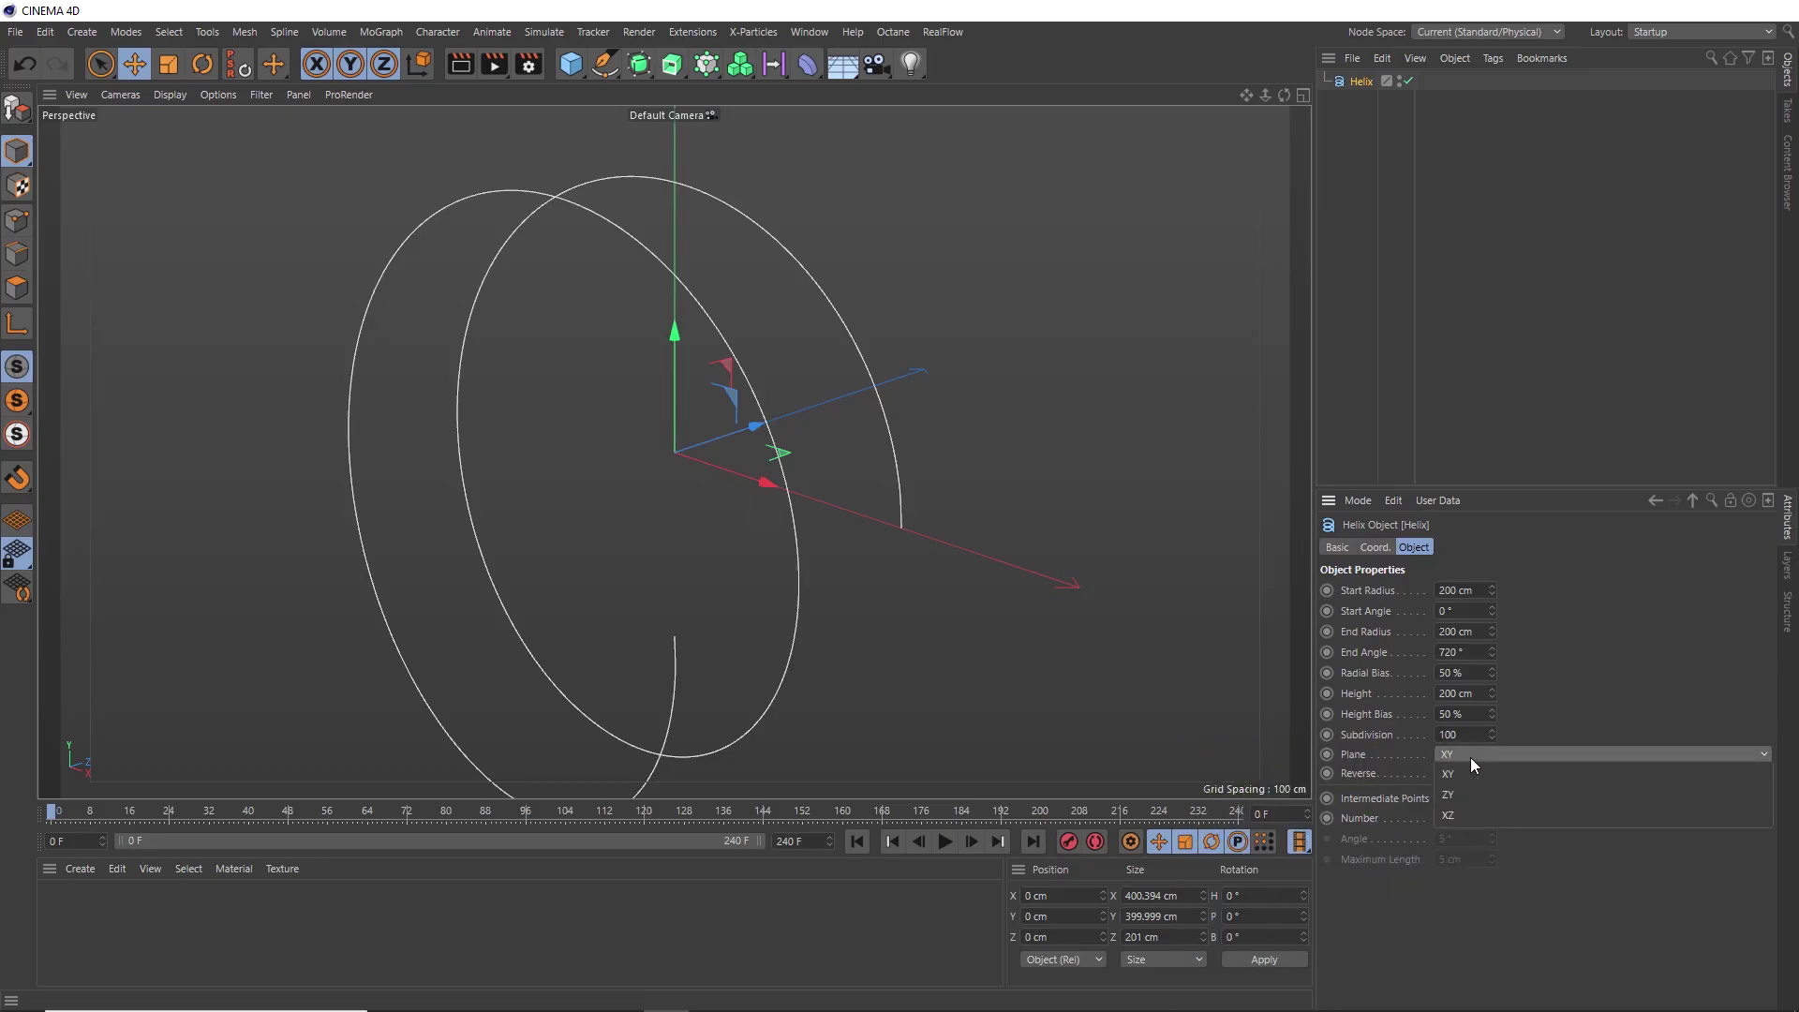
{"action": "left_click", "coordinate": [1453, 816]}
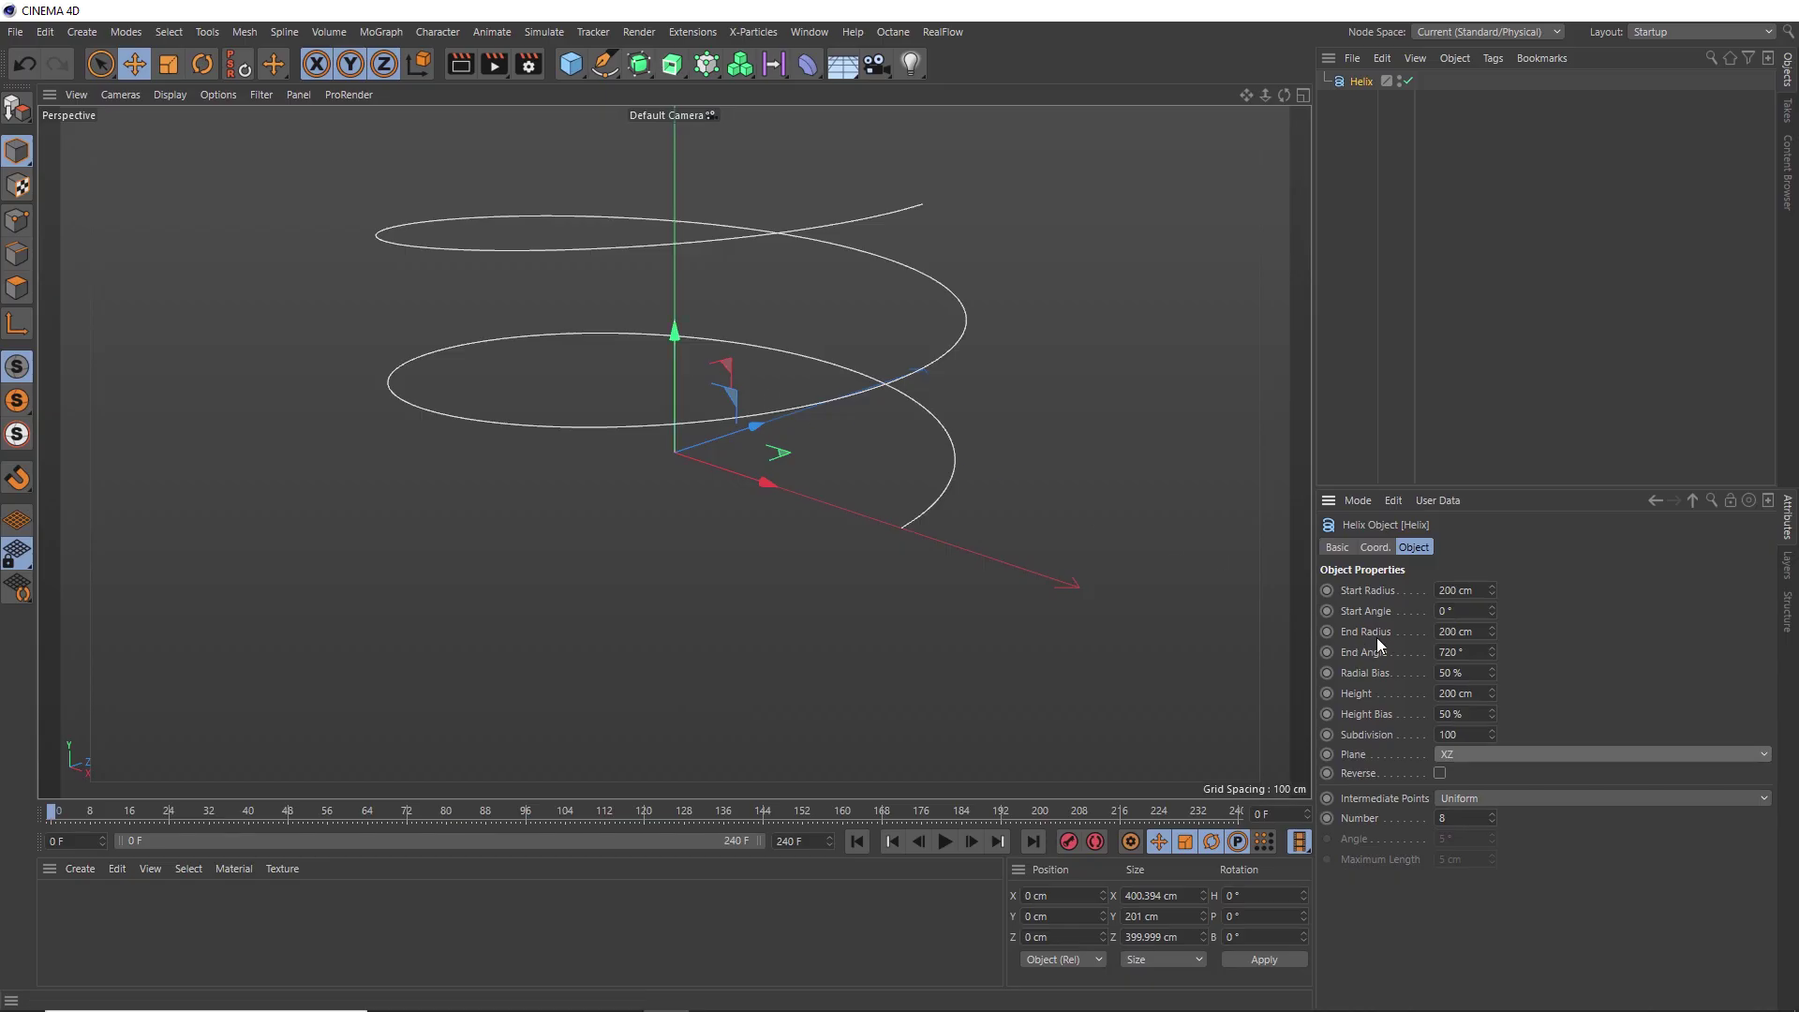
Set the helix End Radius and Height to 0 cm, flattening it into a spiral.
{"action": "double_click", "coordinate": [1448, 632]}
{"action": "type", "text": "0"}
{"action": "key", "text": "Return"}
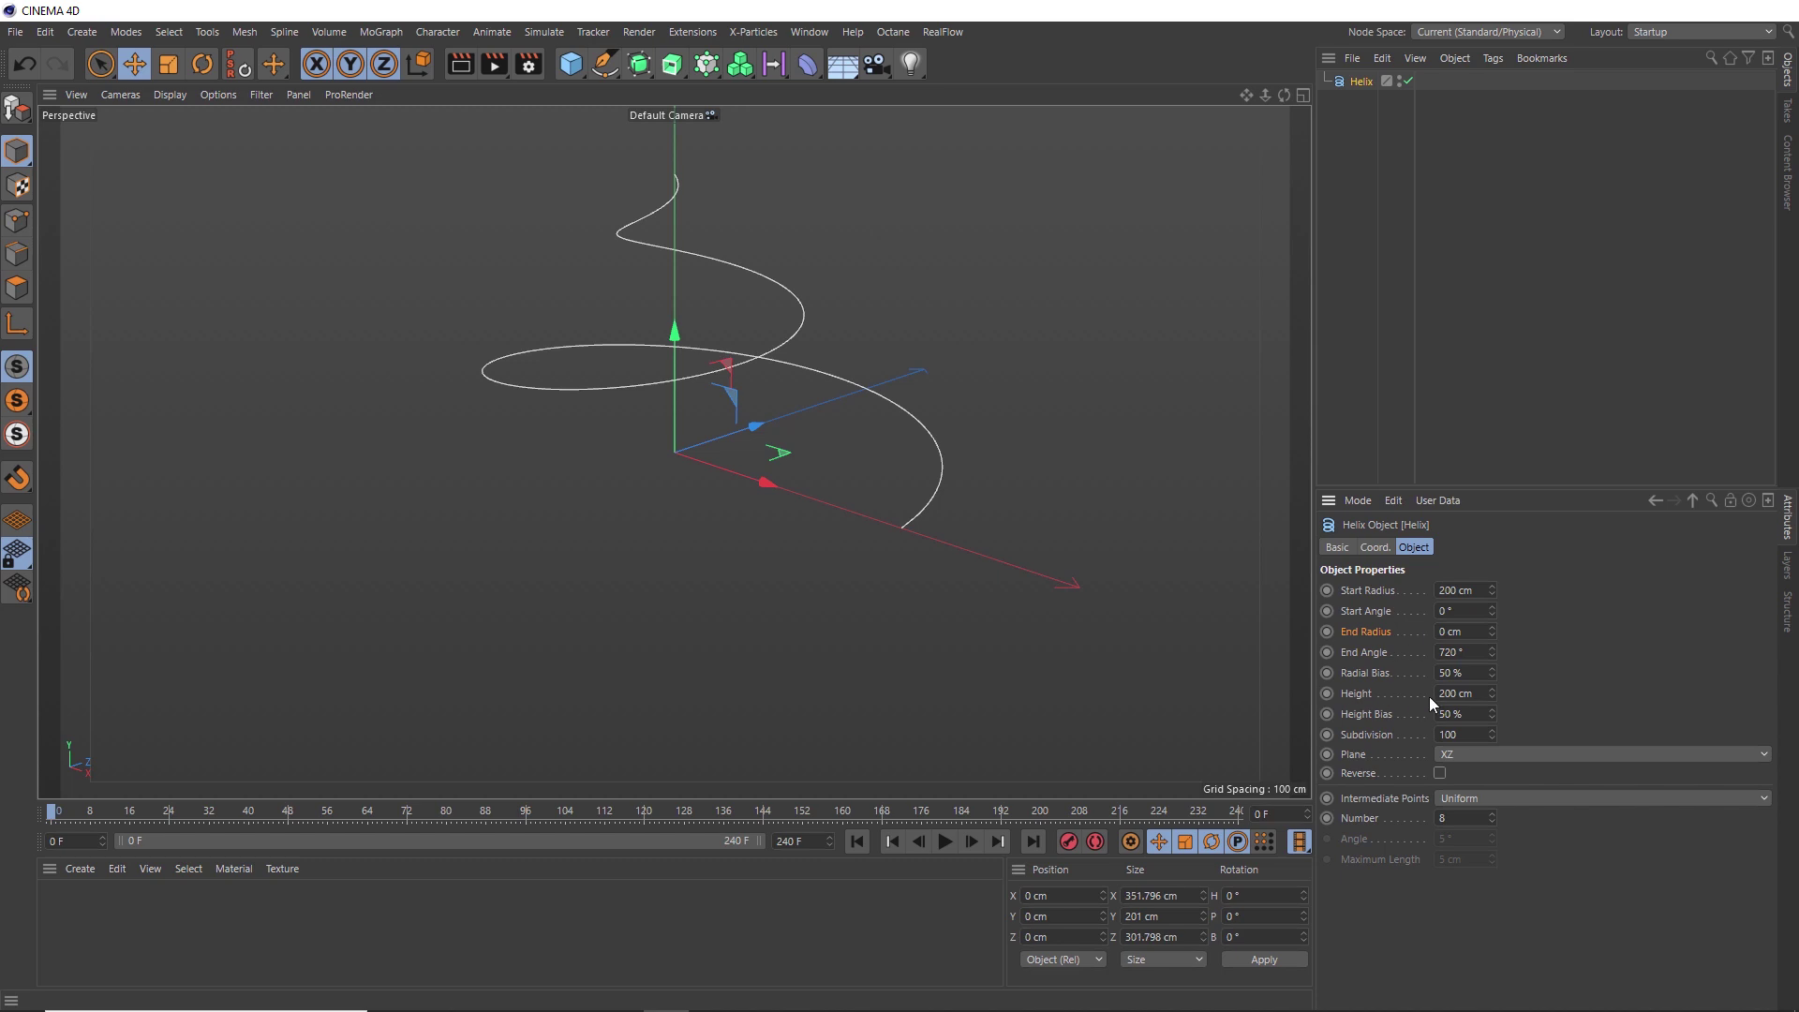
{"action": "key", "text": "Return"}
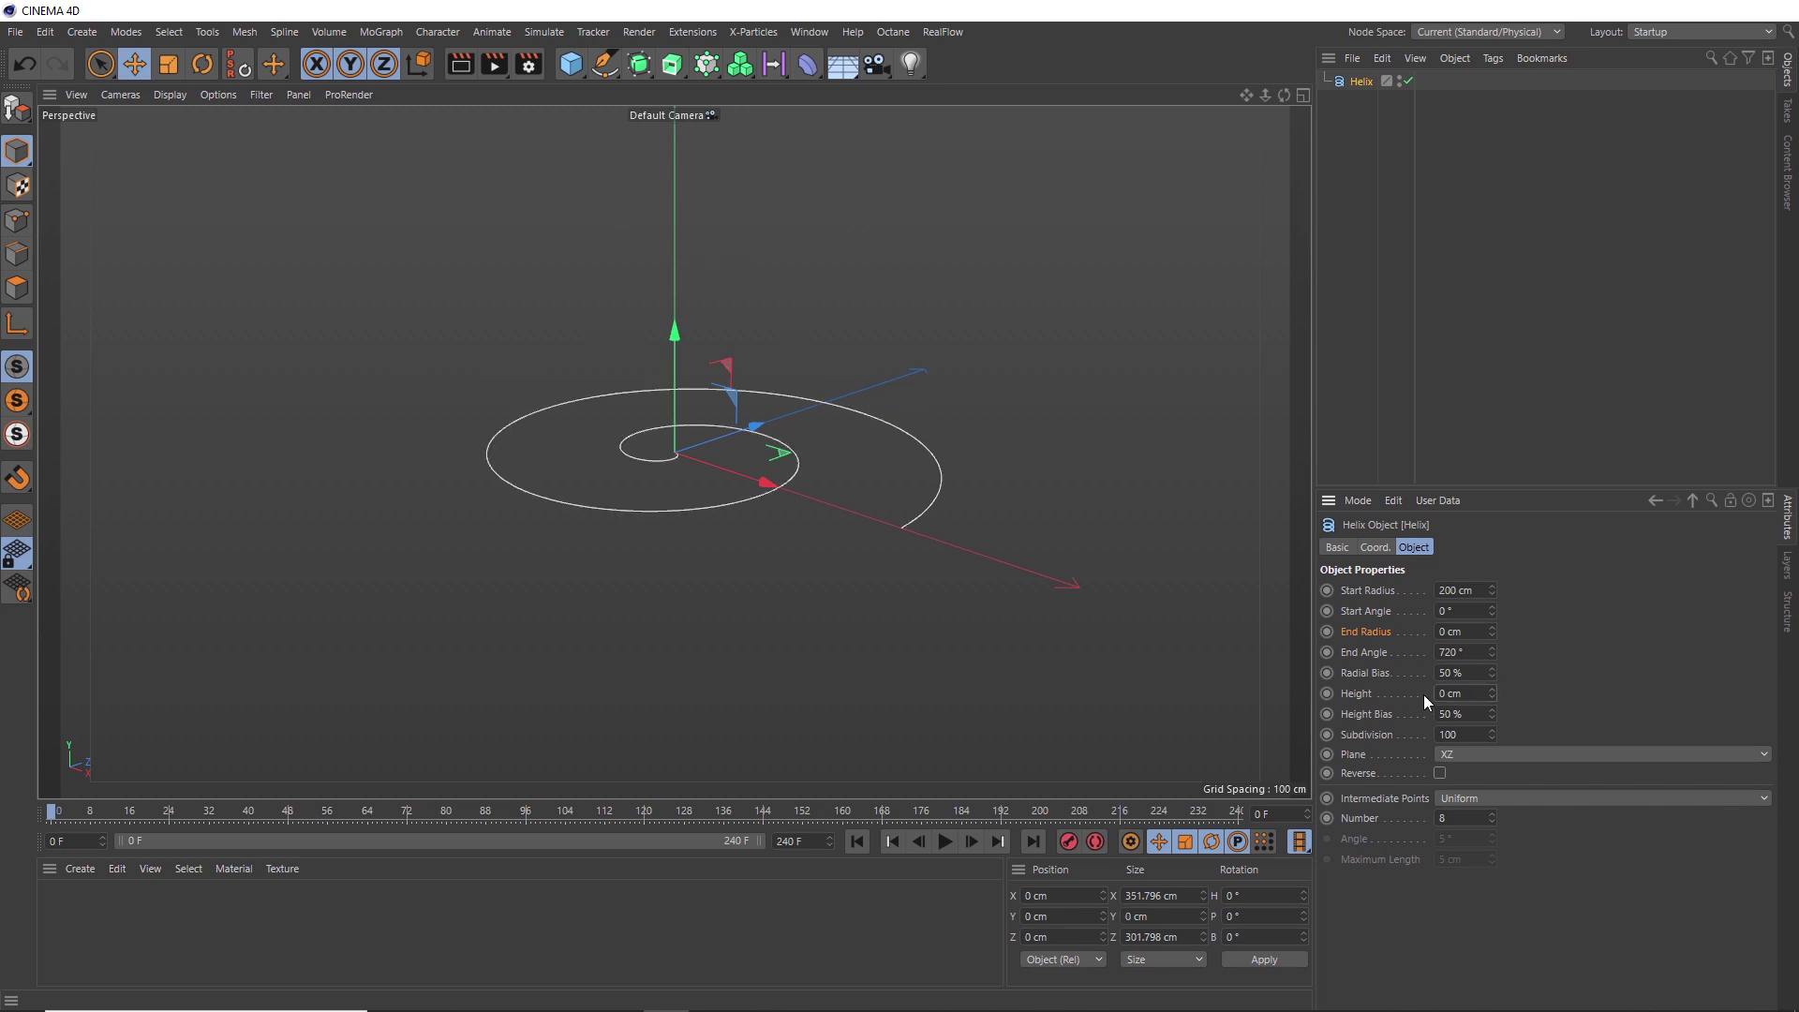
{"action": "left_click_drag", "start_coordinate": [712, 459], "coordinate": [898, 564], "text": "alt"}
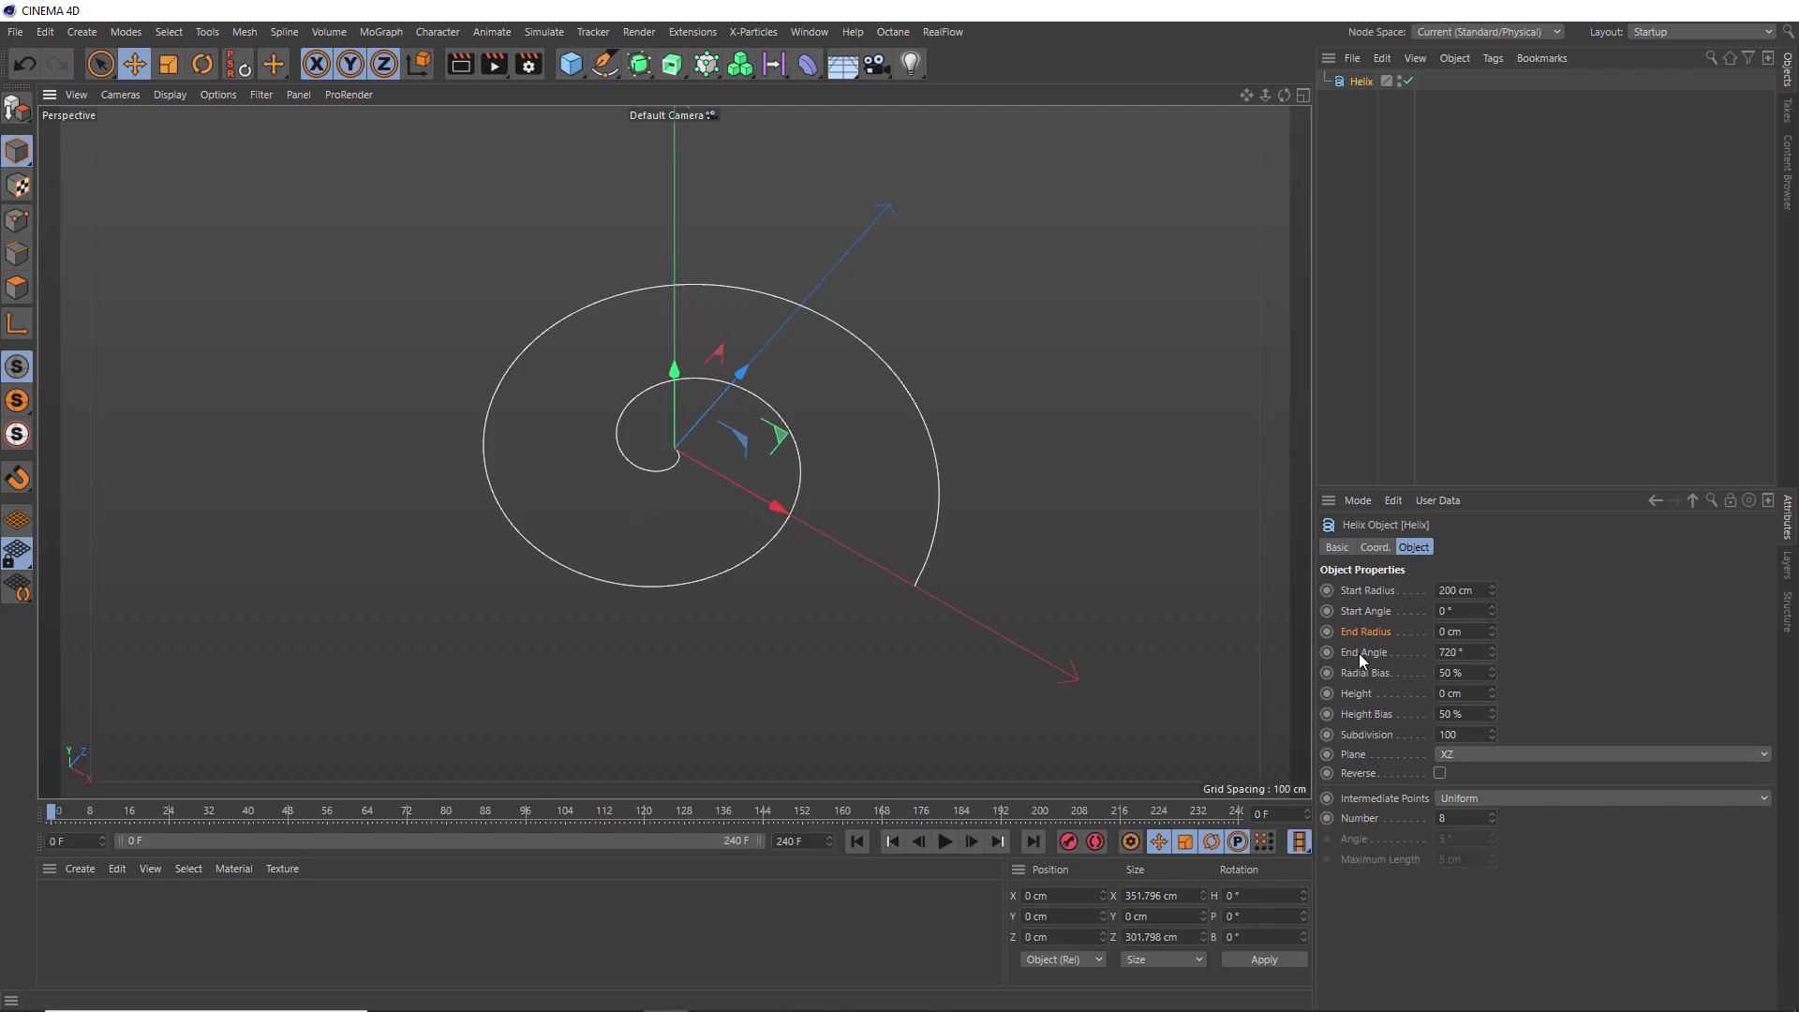
Raise the helix End Angle to 3500° and its Subdivision to 200.
{"action": "left_click", "coordinate": [1467, 651]}
{"action": "type", "text": "3500"}
{"action": "key", "text": "Return"}
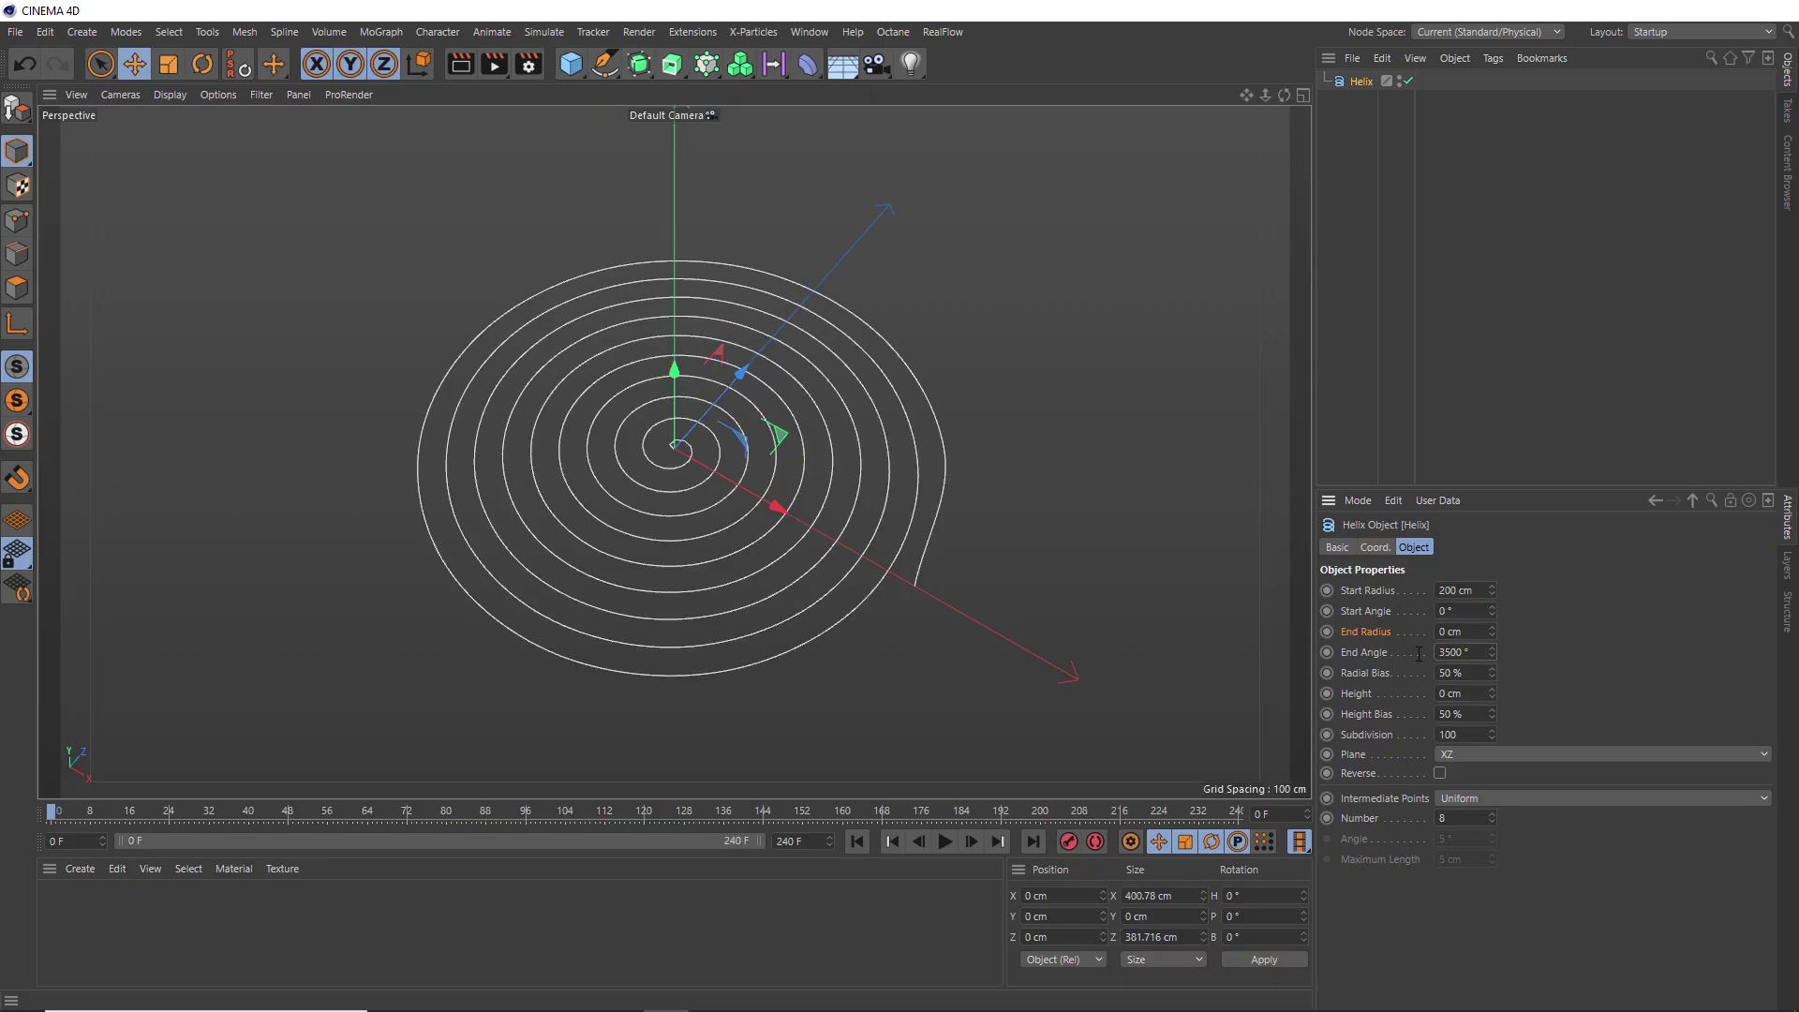
{"action": "scroll", "coordinate": [676, 454], "scroll_direction": "up", "scroll_amount": 4}
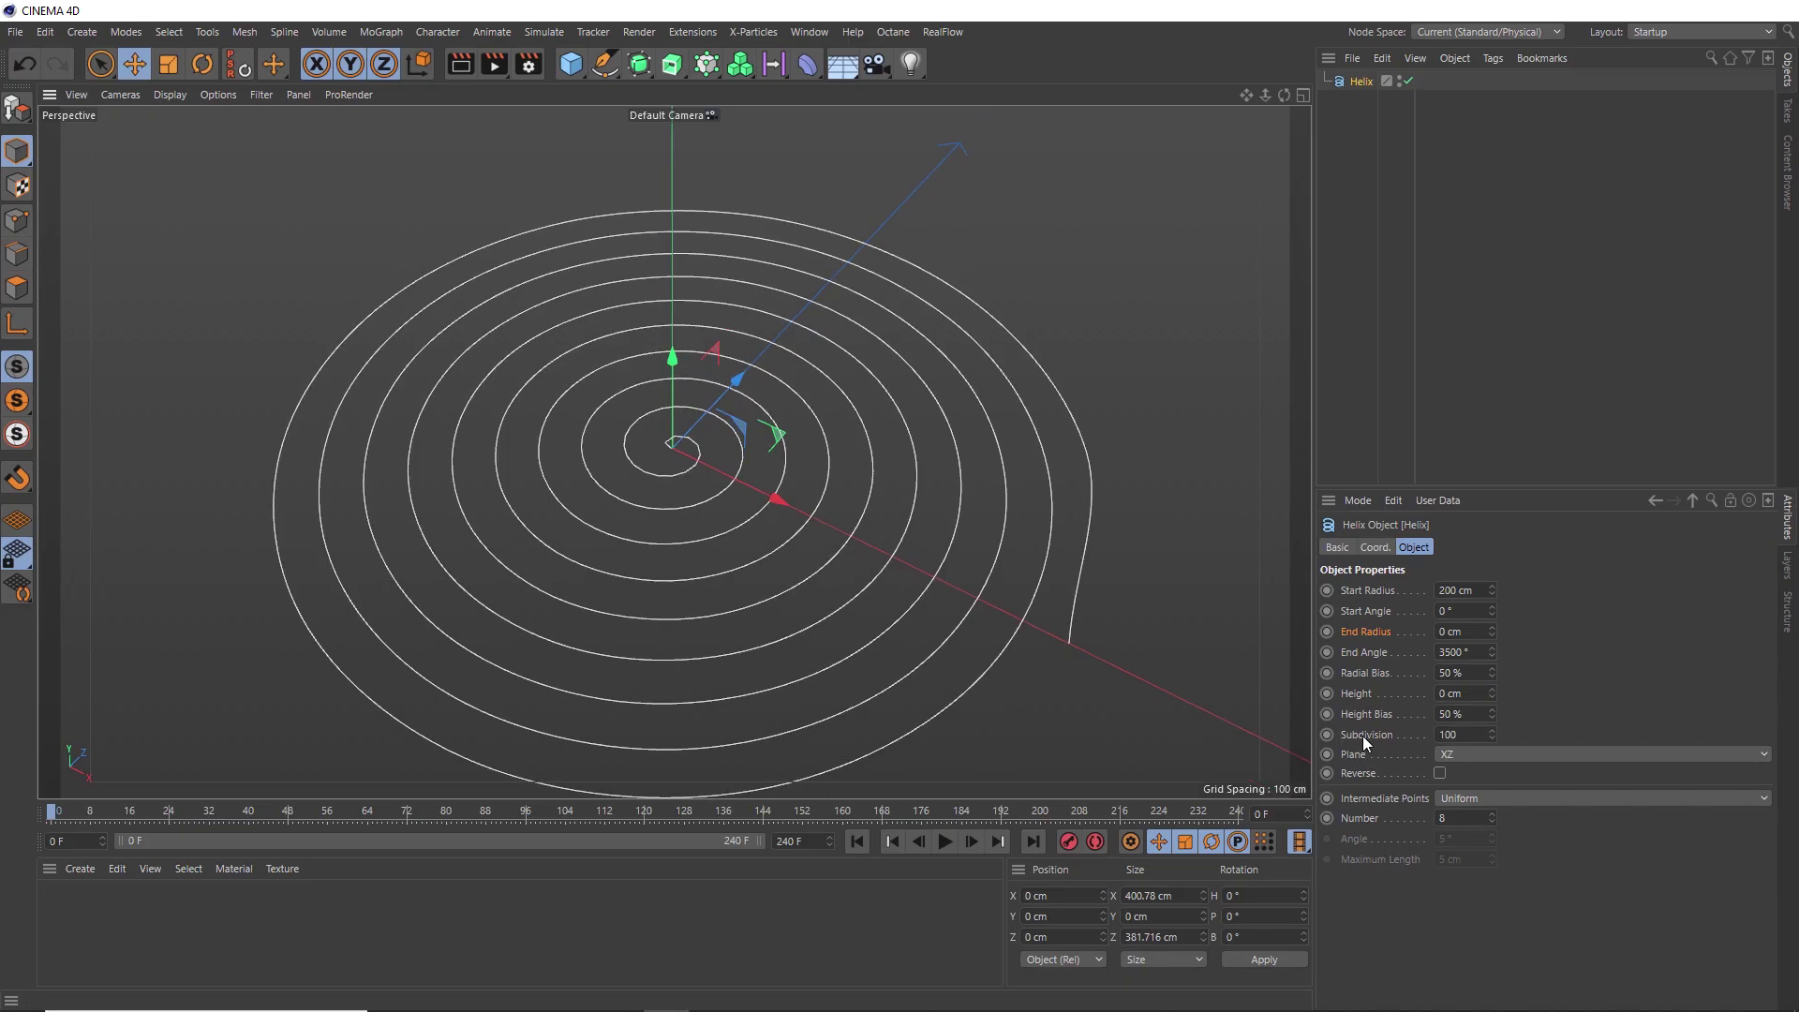
{"action": "double_click", "coordinate": [1448, 735]}
{"action": "type", "text": "200"}
{"action": "key", "text": "Return"}
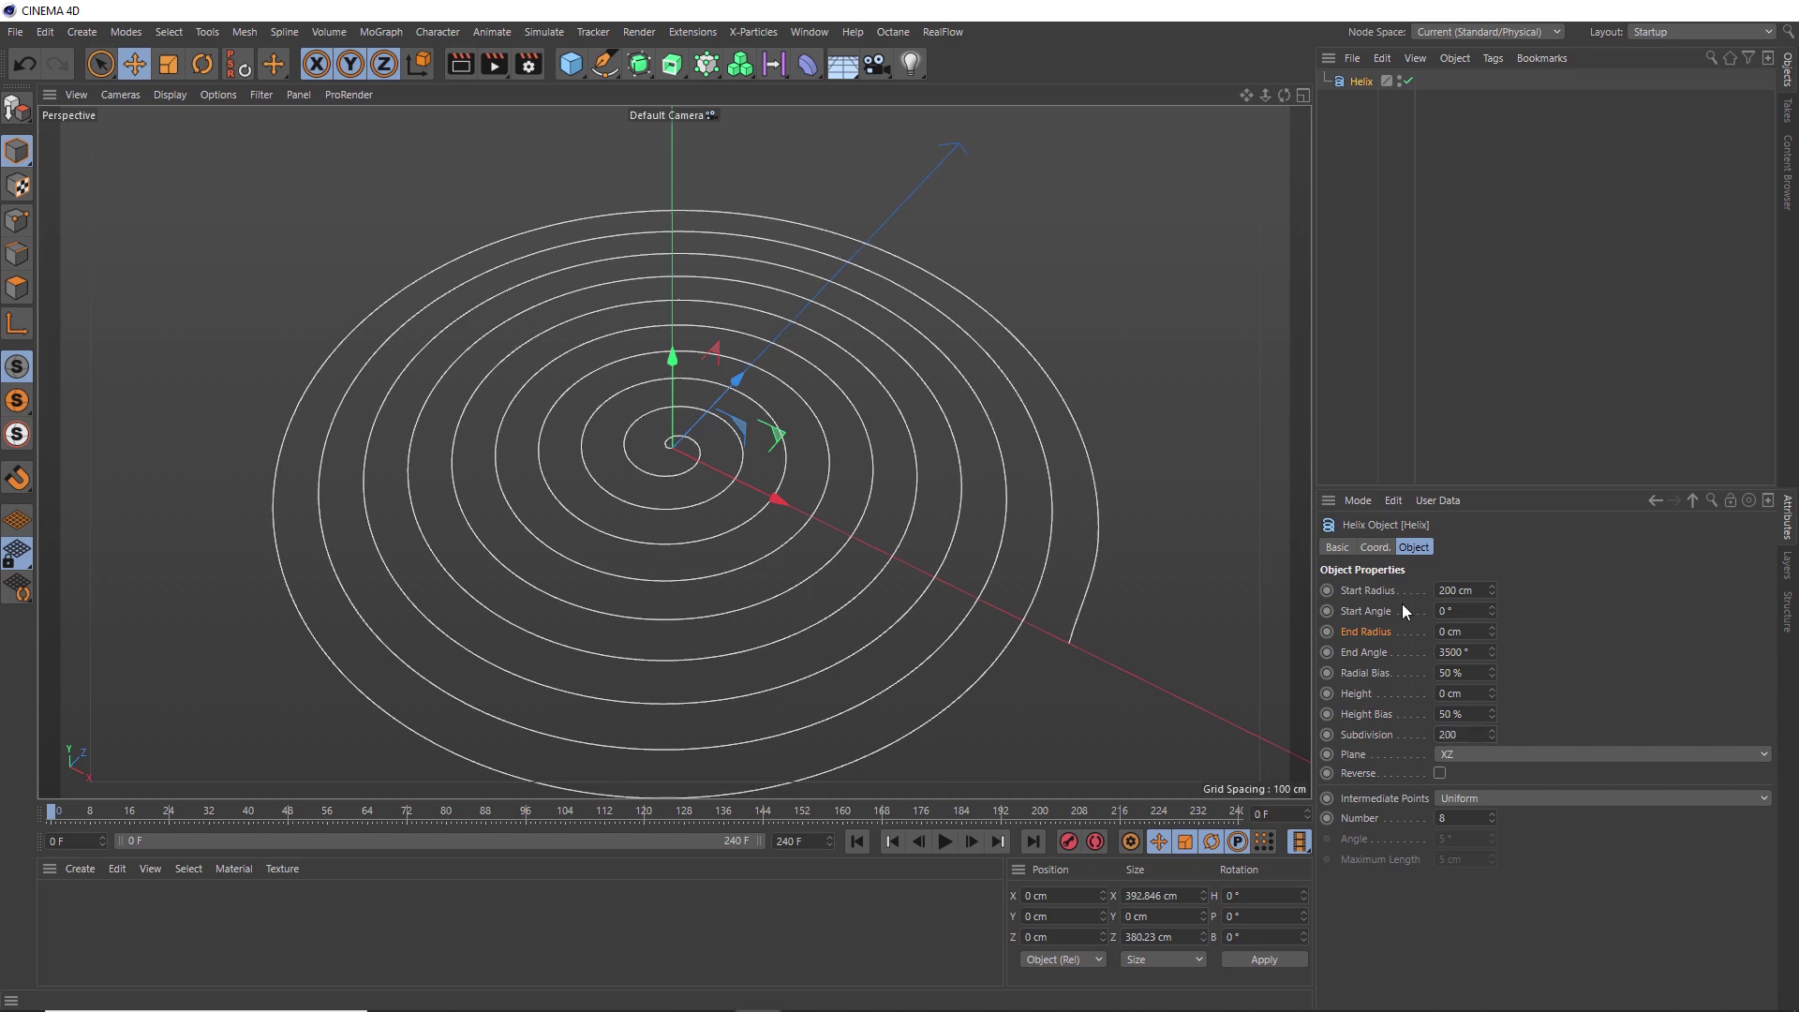
Give the helix a Soft Body dynamics tag from Simulation Tags.
{"action": "right_click", "coordinate": [1368, 82]}
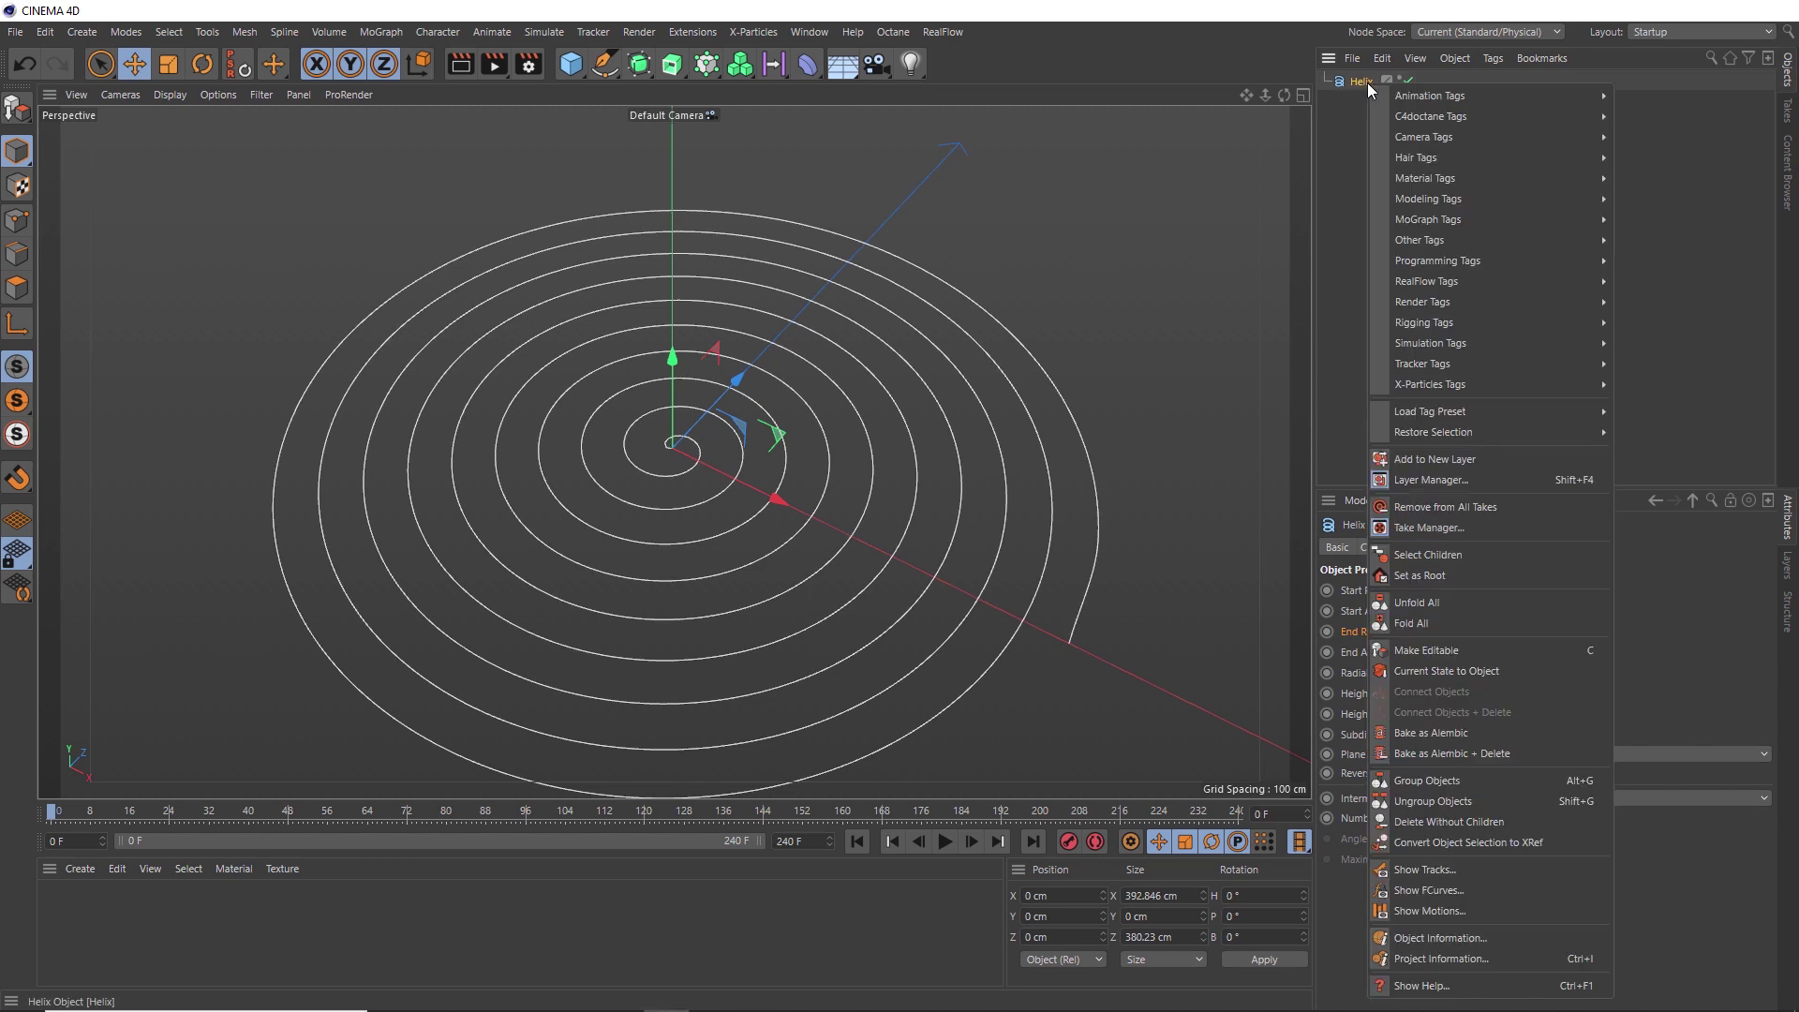
{"action": "mouse_move", "coordinate": [1413, 339]}
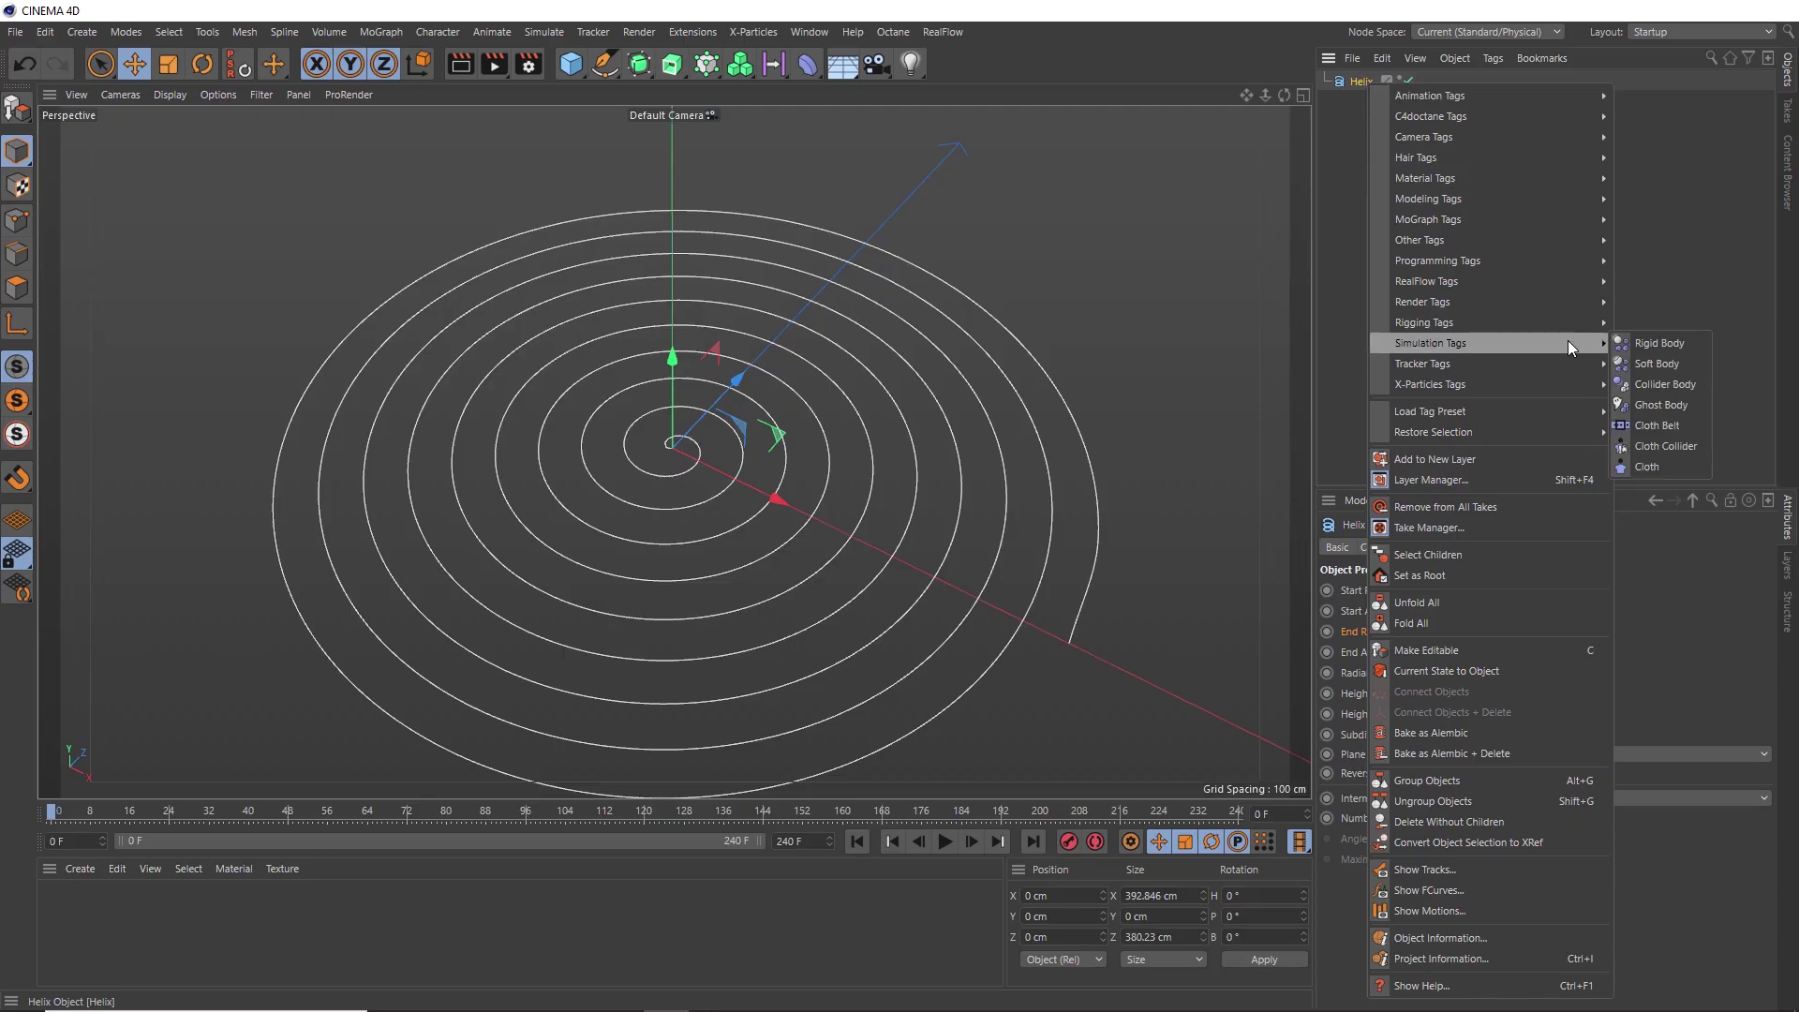
{"action": "left_click", "coordinate": [1653, 370]}
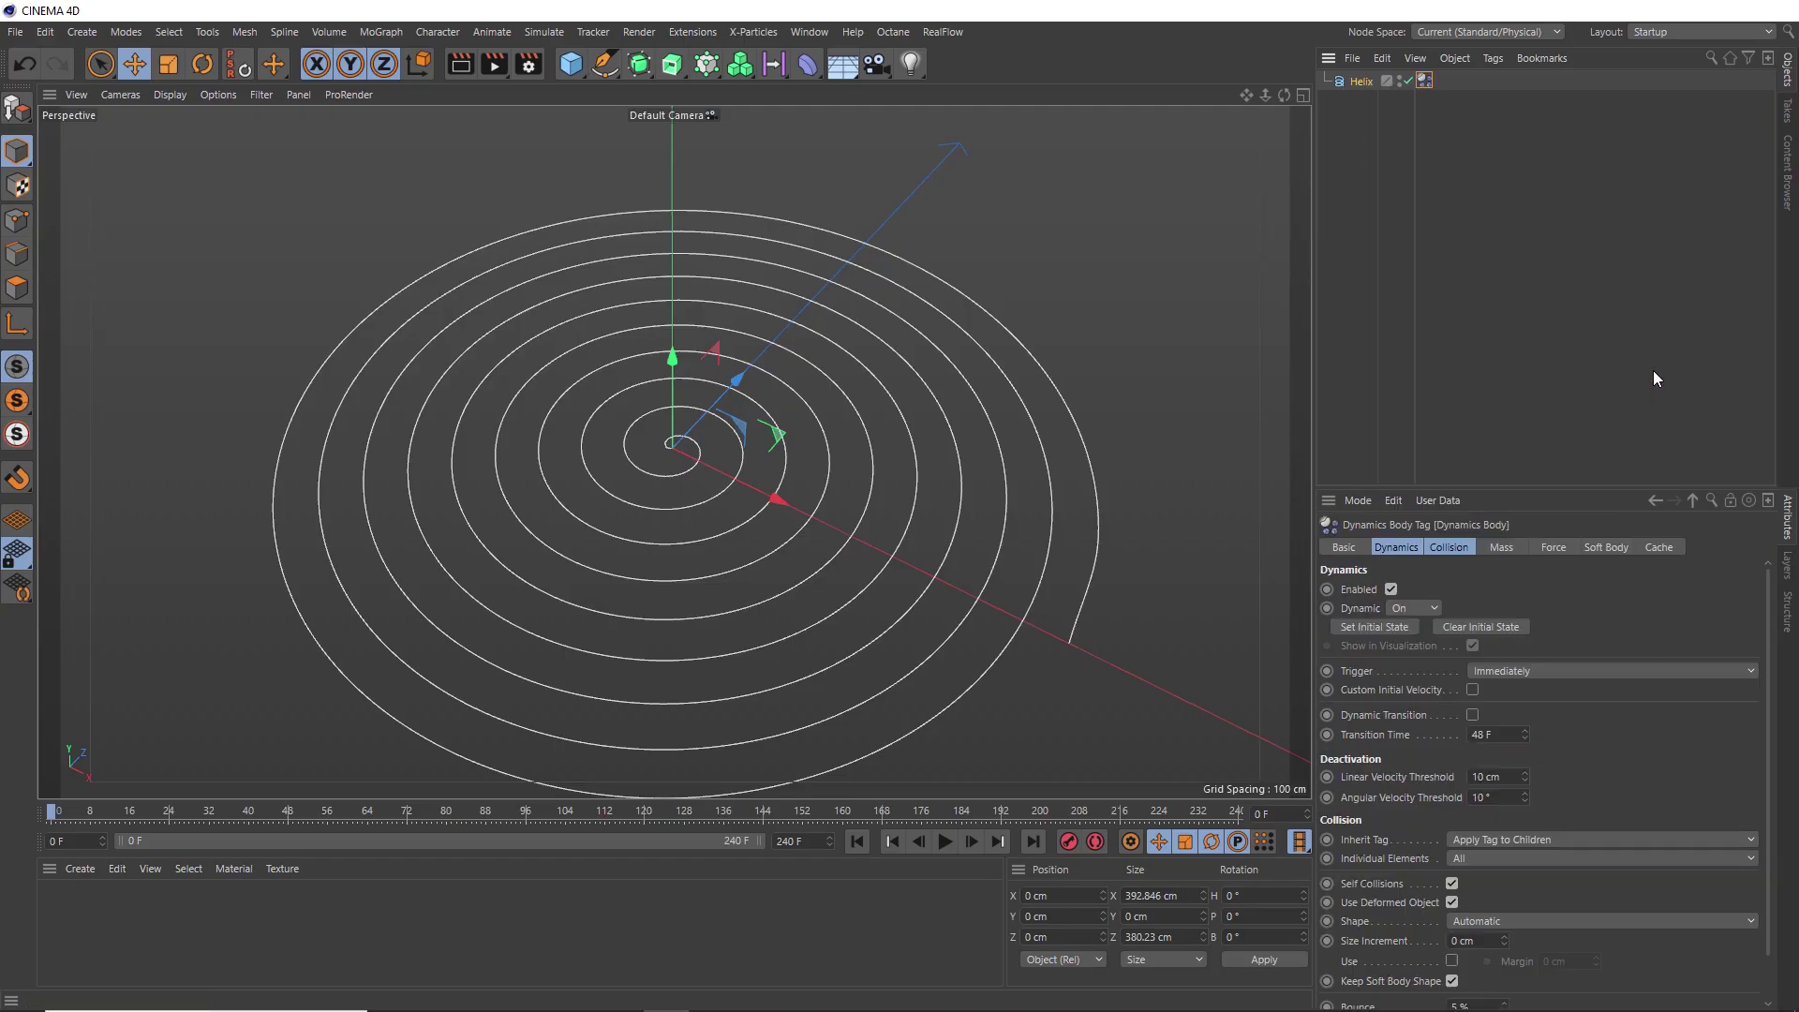
{"action": "left_click", "coordinate": [1452, 552]}
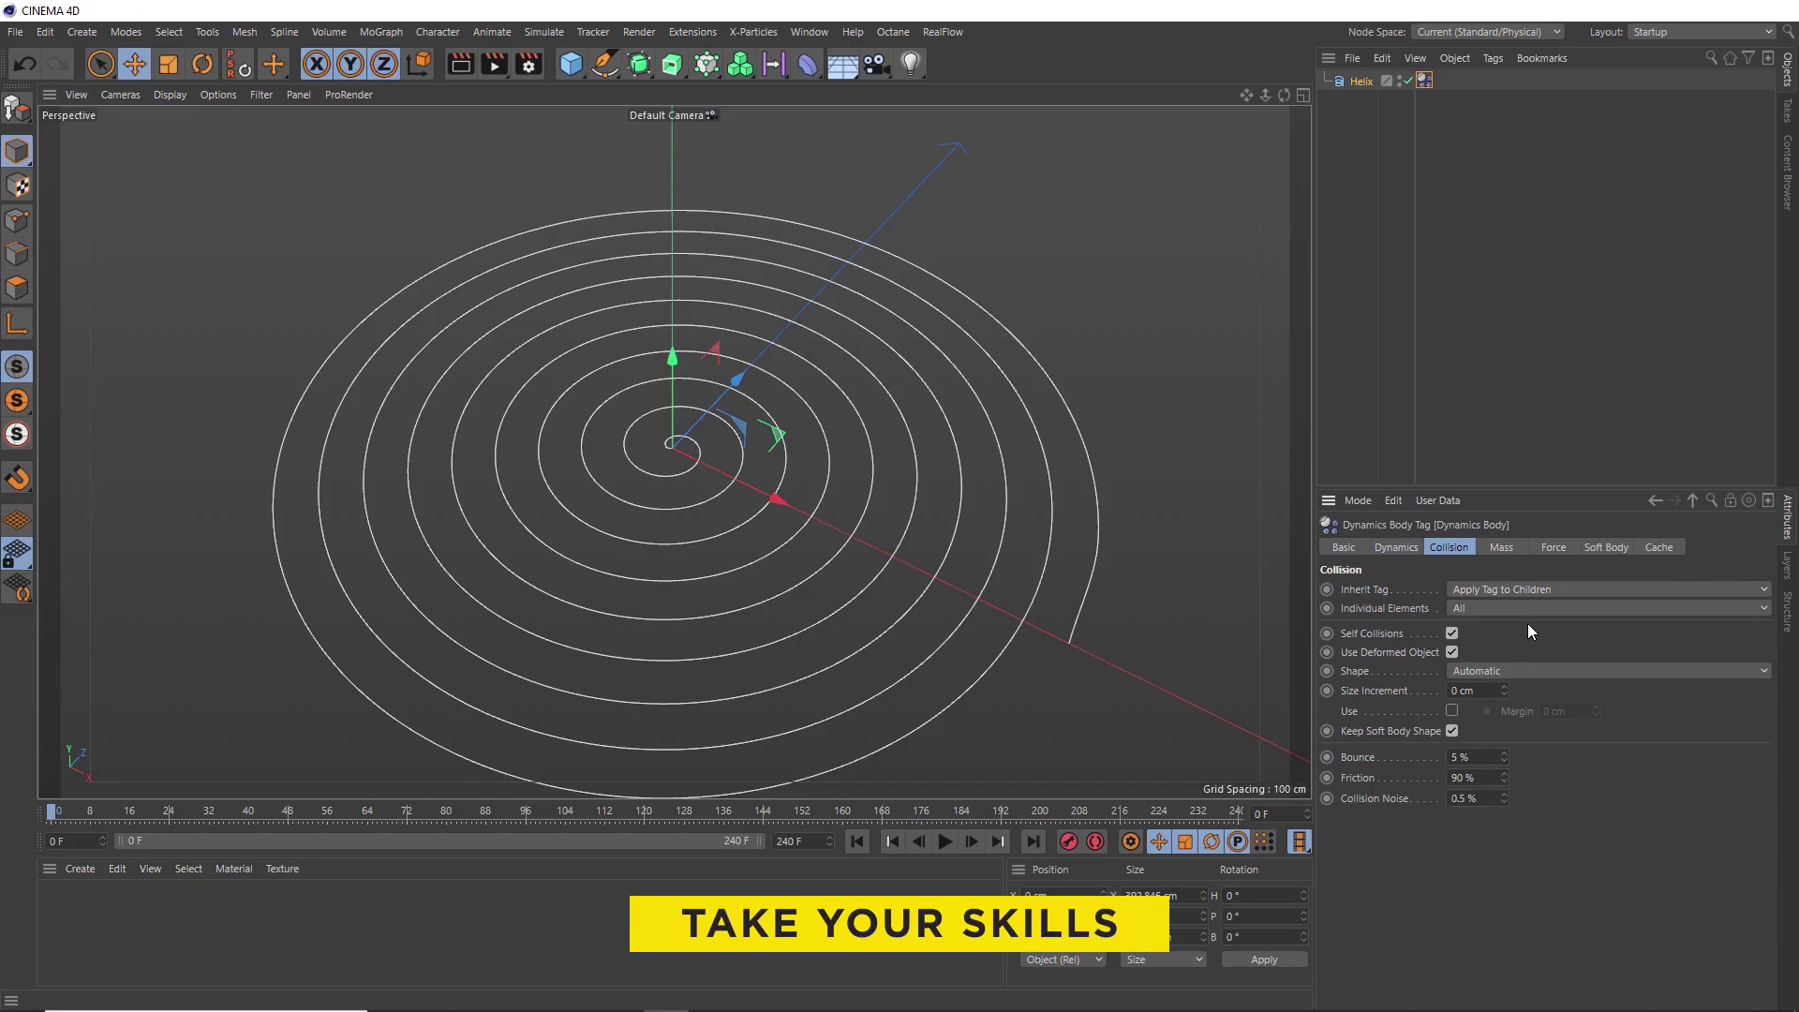
{"action": "left_click", "coordinate": [1607, 548]}
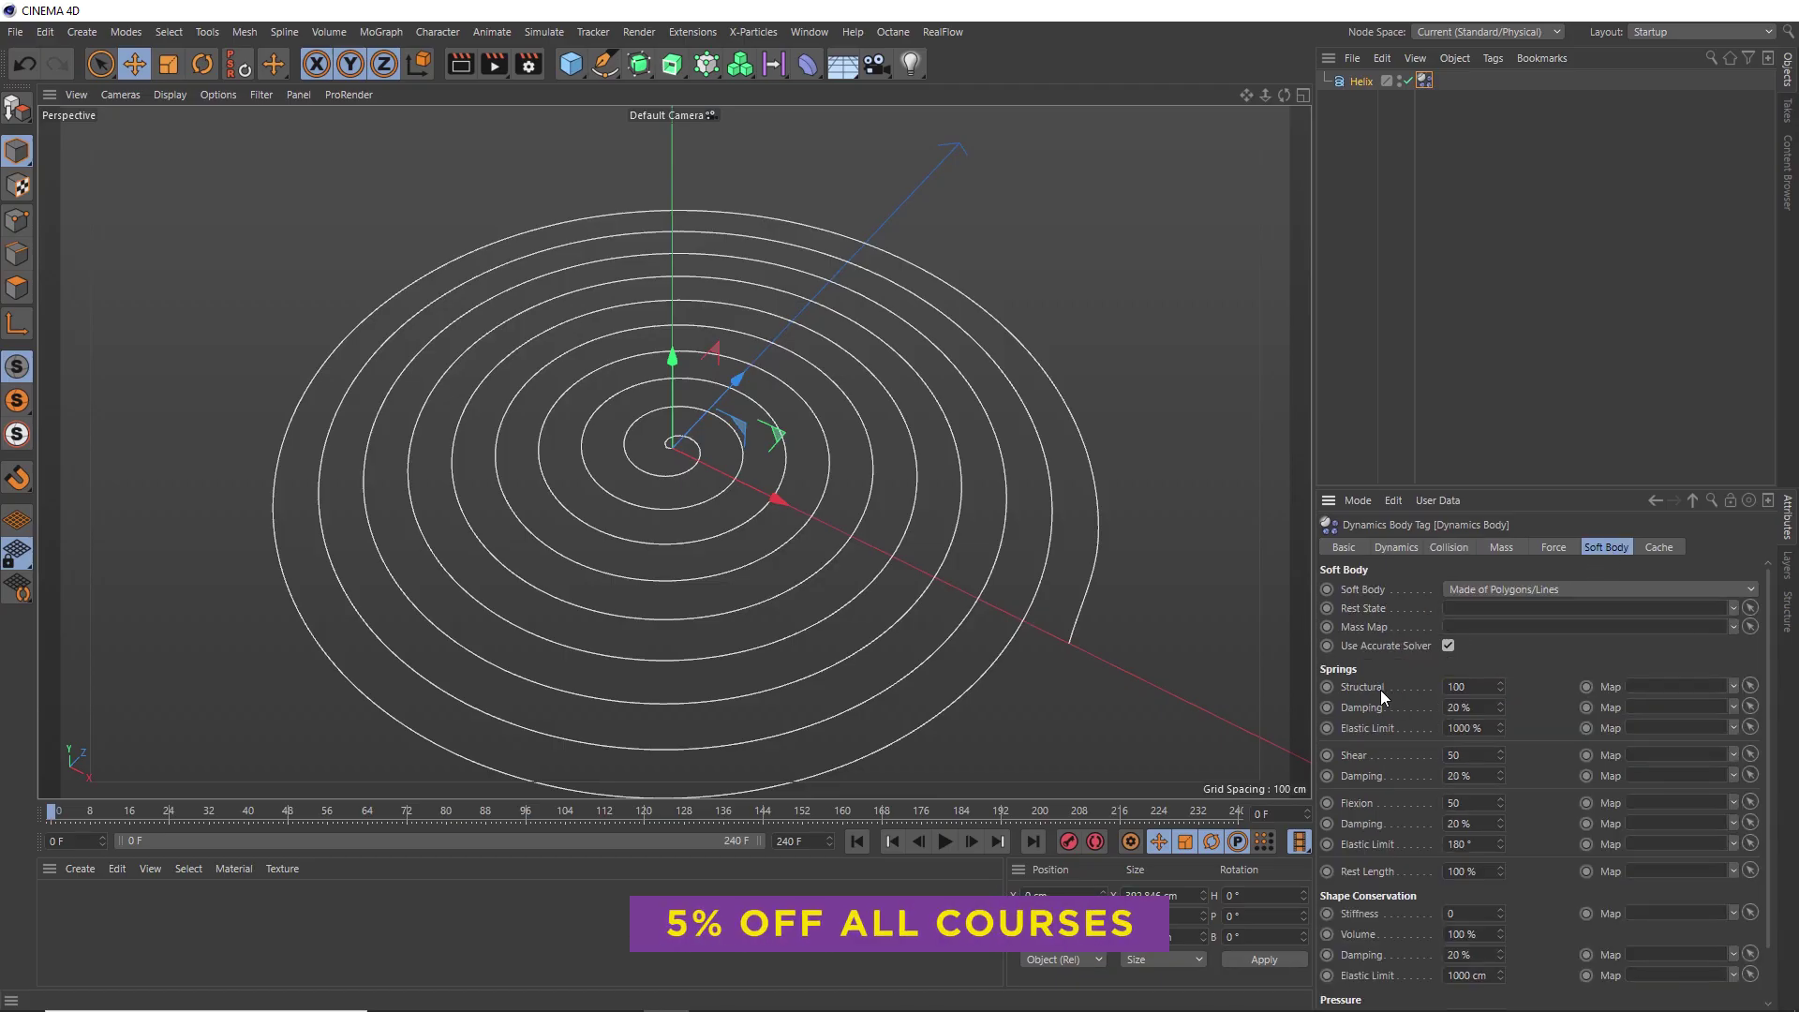
Set the soft body springs to Structural 50, Shear 0, Flexion 10, with 0 % dampings.
{"action": "left_click", "coordinate": [1434, 688]}
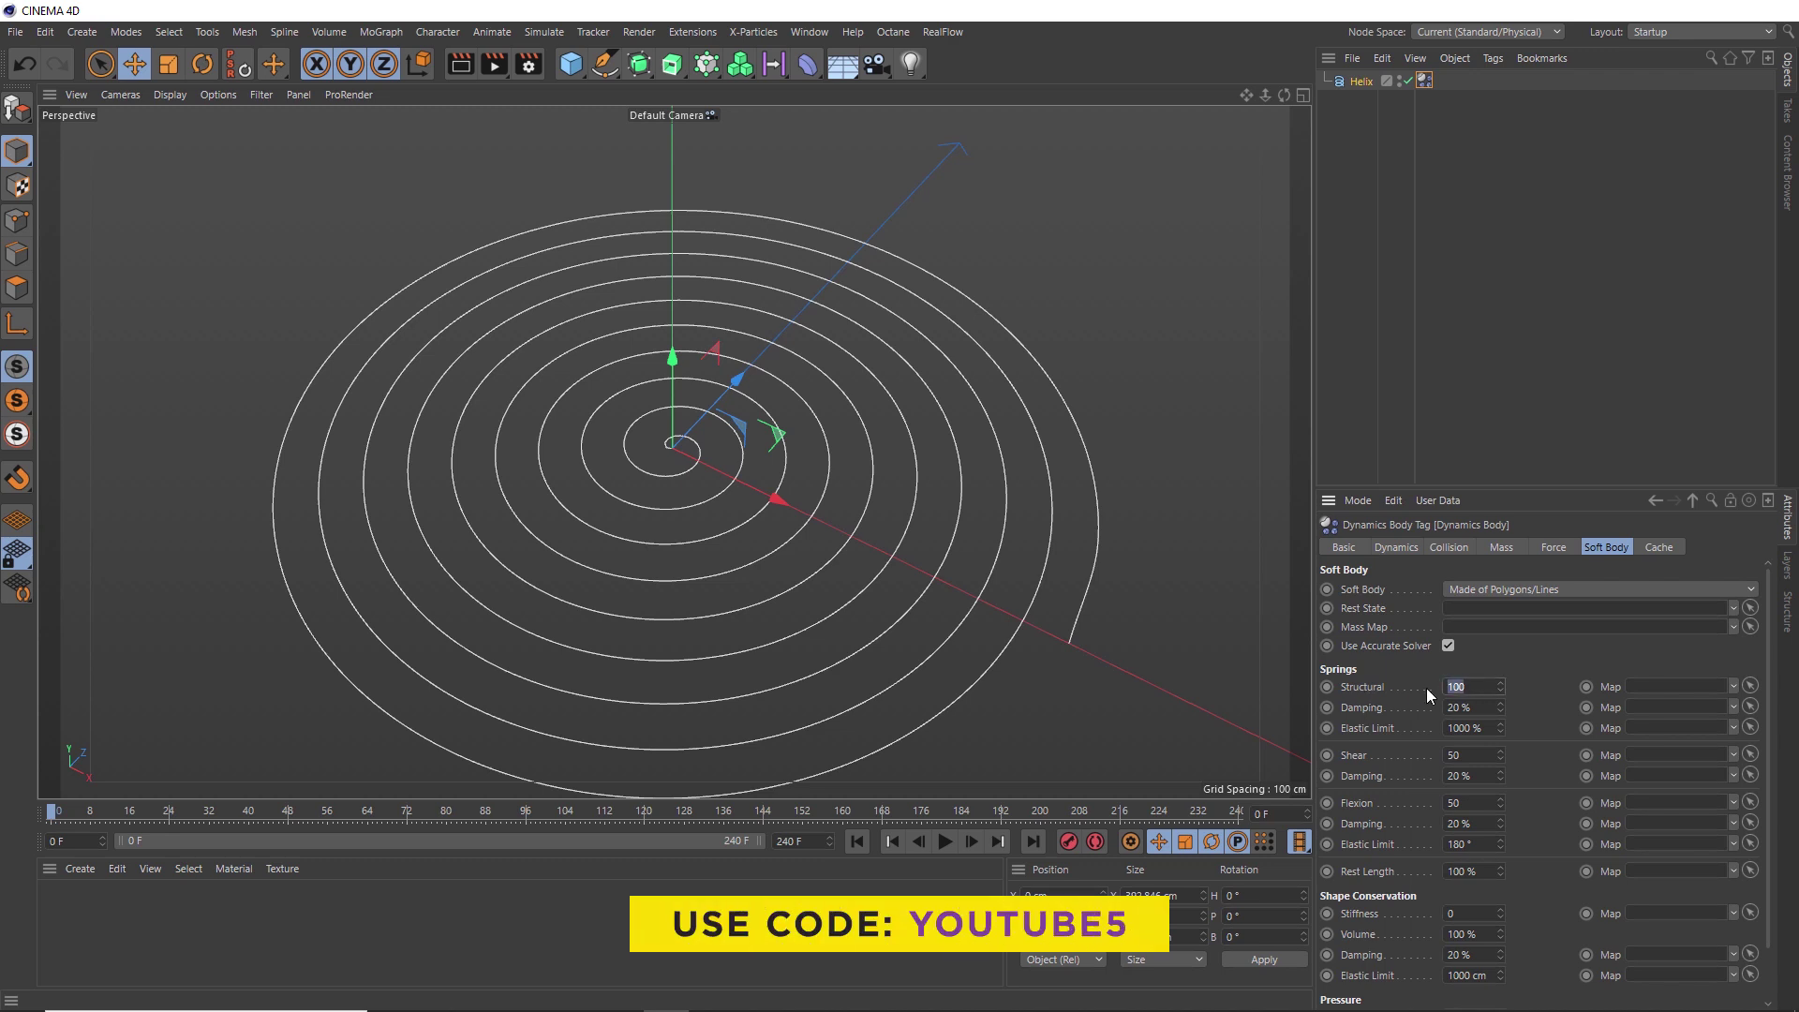
{"action": "type", "text": "50"}
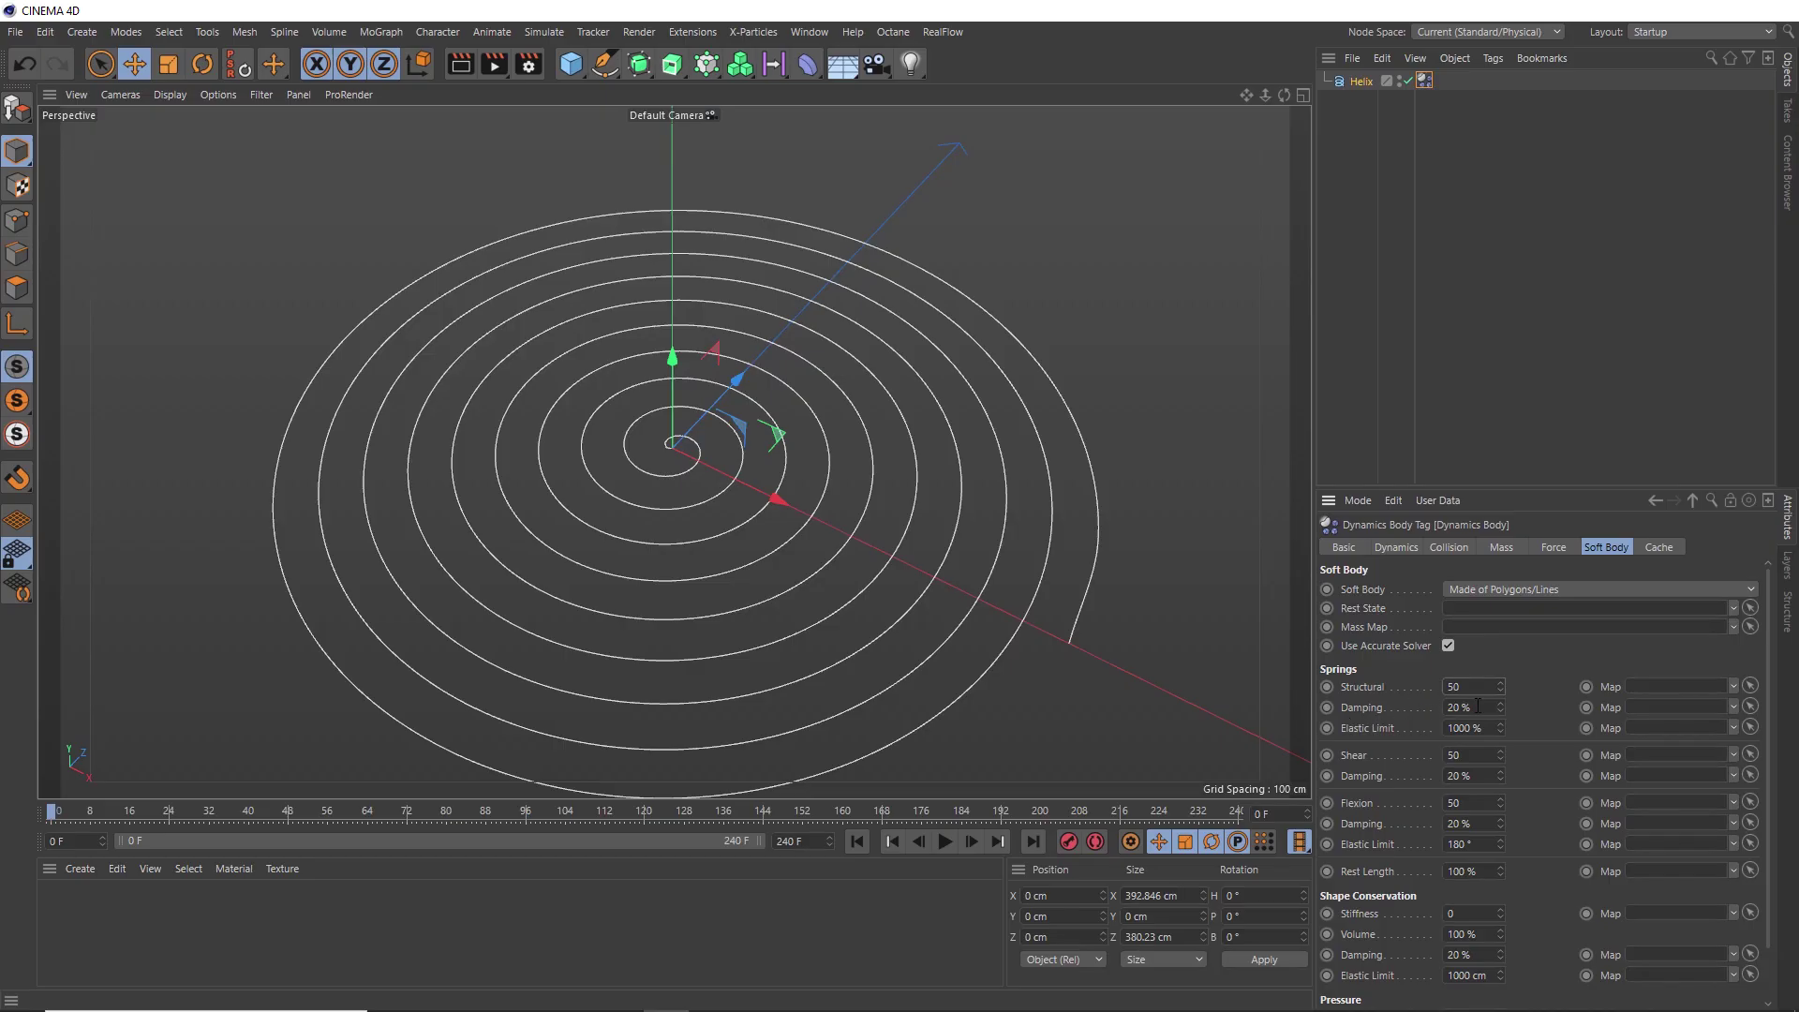
{"action": "left_click", "coordinate": [1420, 714]}
{"action": "type", "text": "0"}
{"action": "key", "text": "Tab"}
{"action": "type", "text": "0"}
{"action": "key", "text": "Return"}
{"action": "left_click", "coordinate": [1430, 813]}
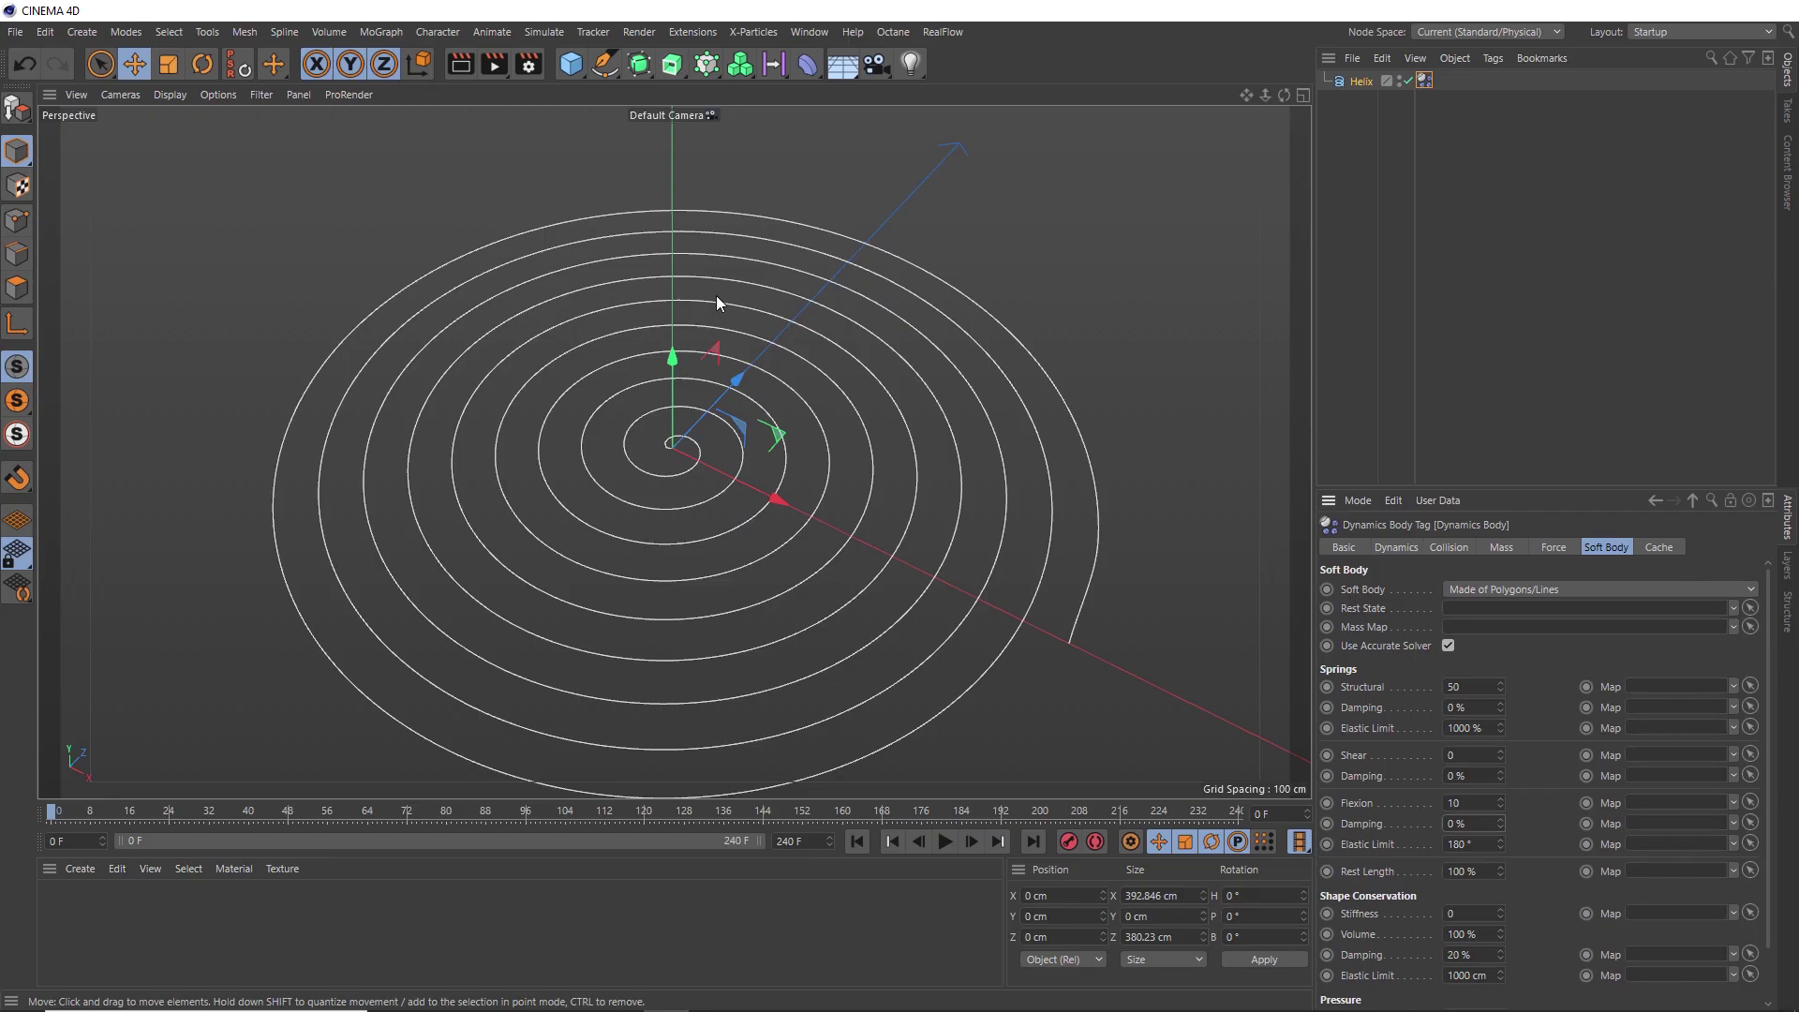
Add a Floor with a Collider Body tag and test-run the simulation.
{"action": "left_click", "coordinate": [842, 64]}
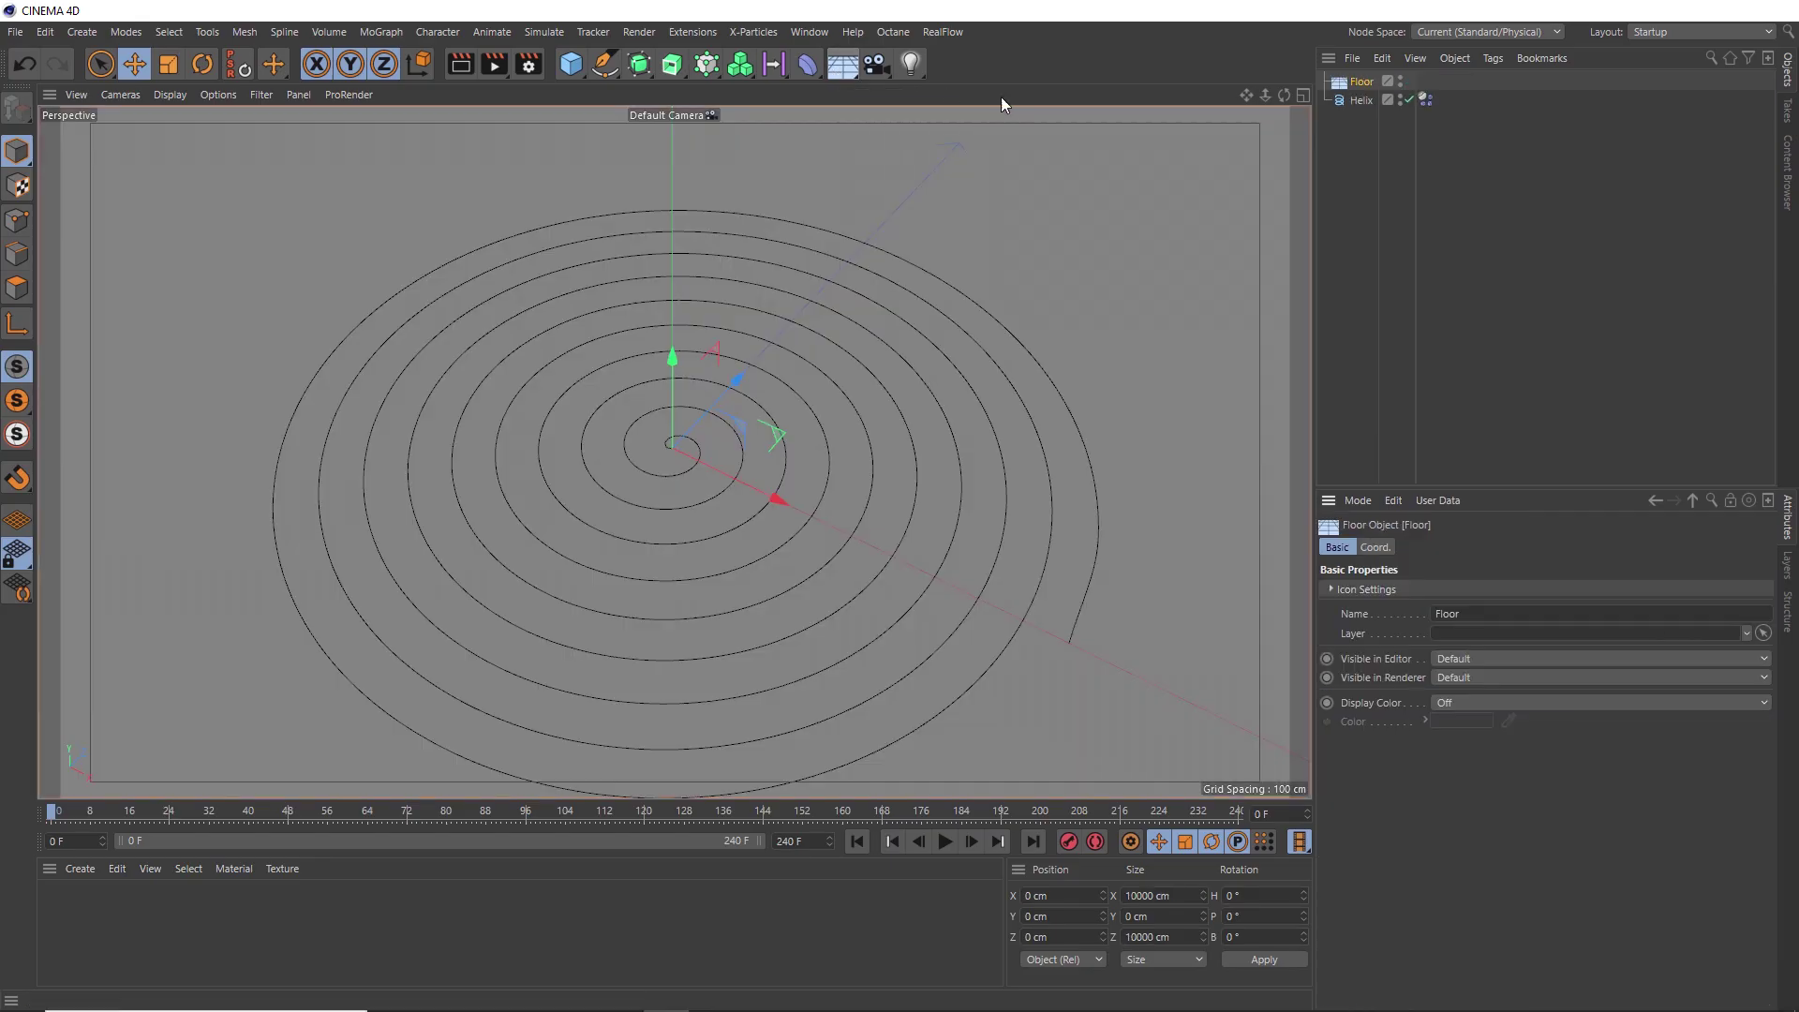
{"action": "right_click", "coordinate": [1357, 83]}
{"action": "mouse_move", "coordinate": [1424, 341]}
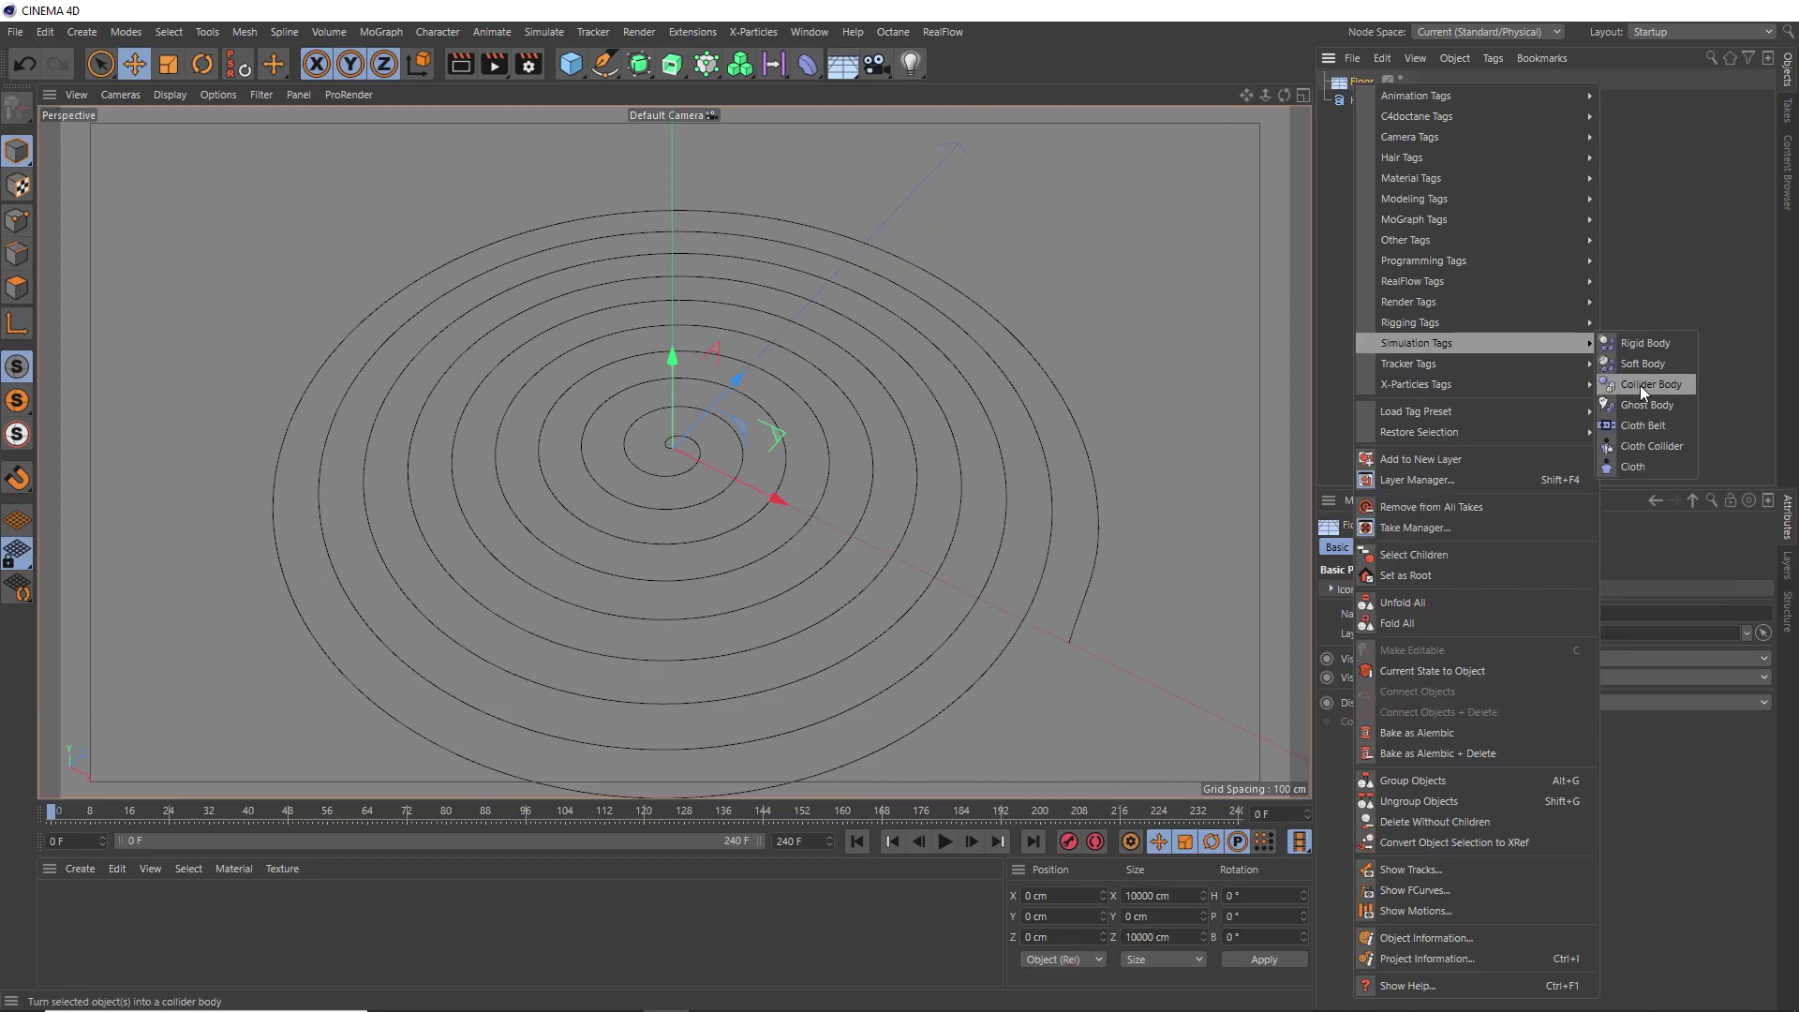
{"action": "left_click", "coordinate": [1639, 385]}
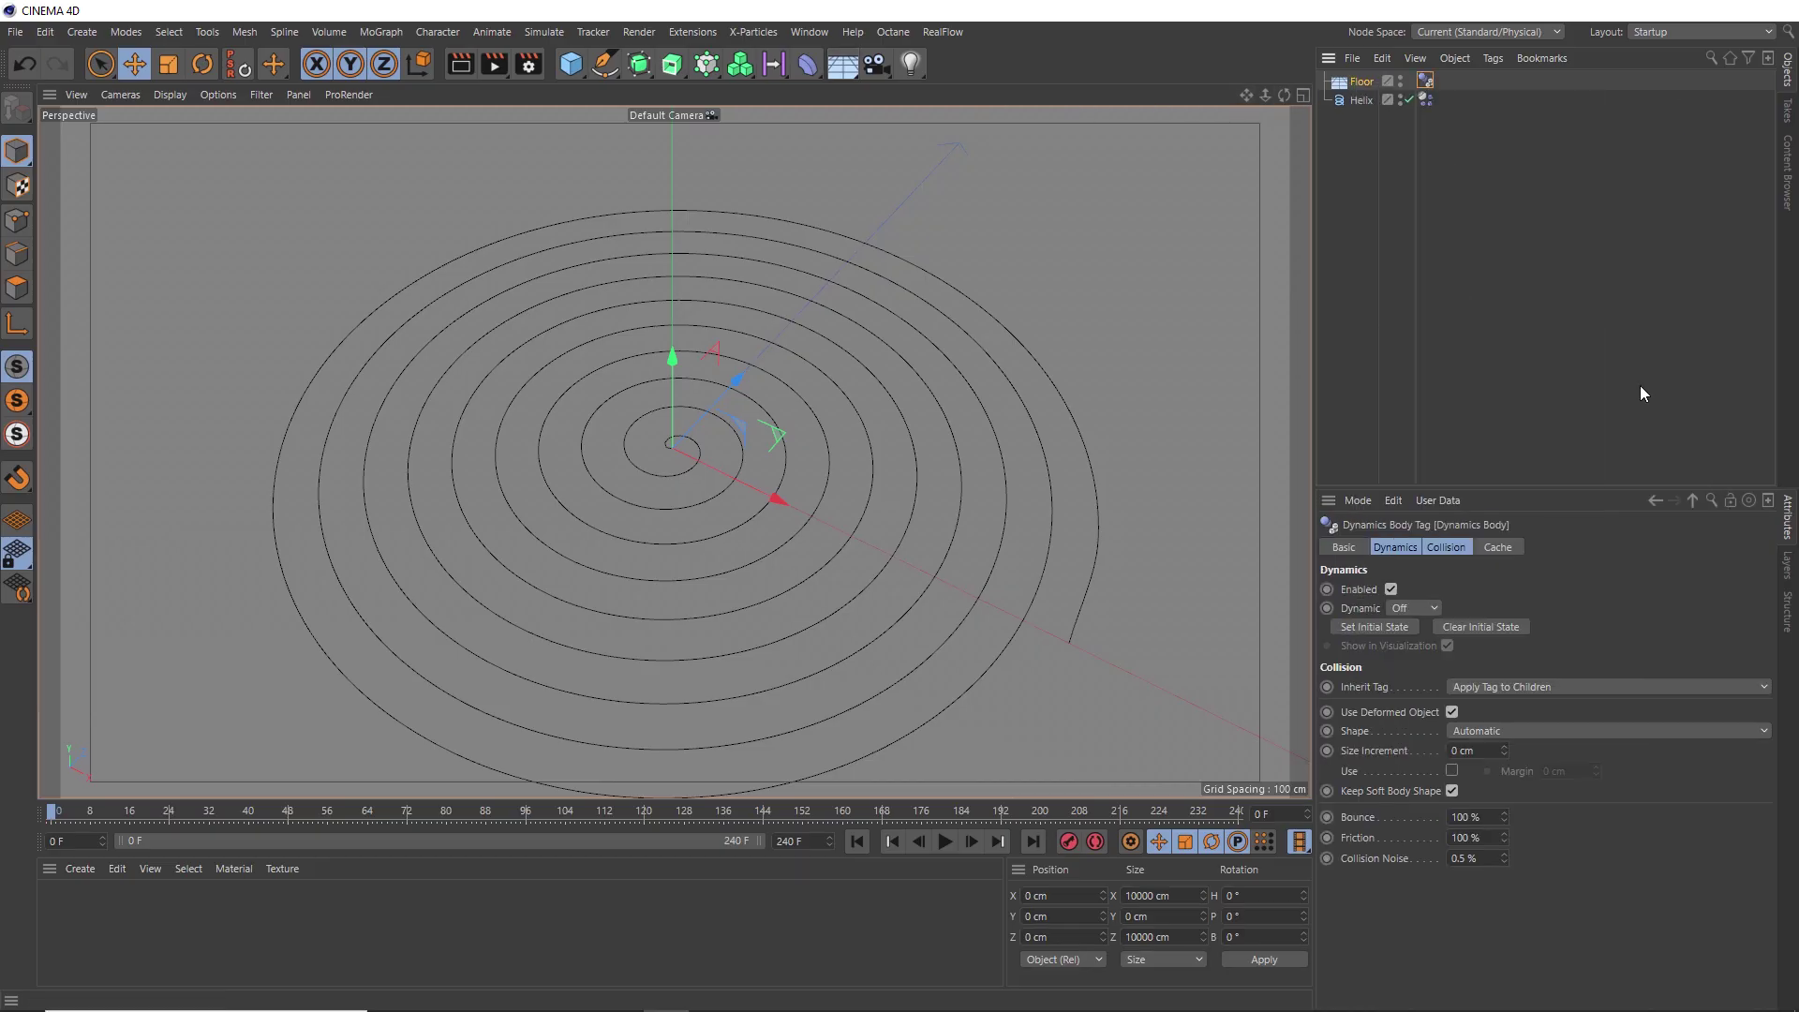
{"action": "left_click", "coordinate": [946, 841]}
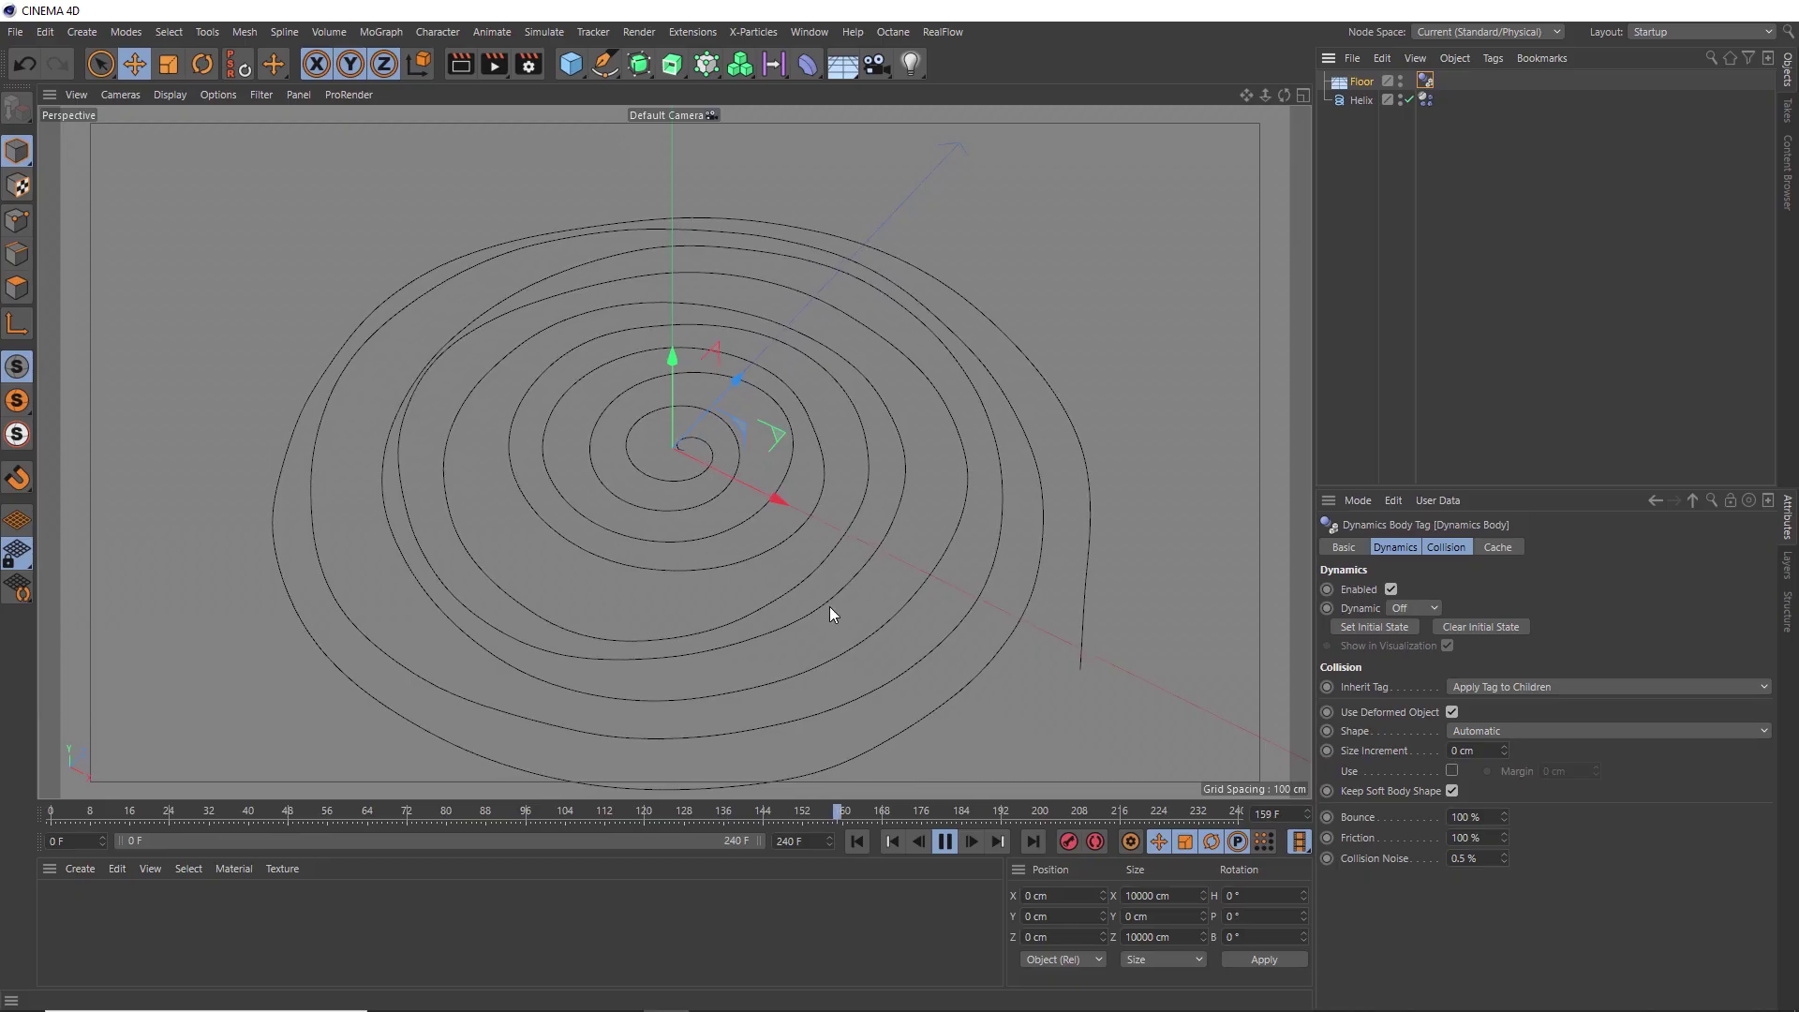
{"action": "left_click", "coordinate": [946, 841]}
{"action": "left_click", "coordinate": [857, 843]}
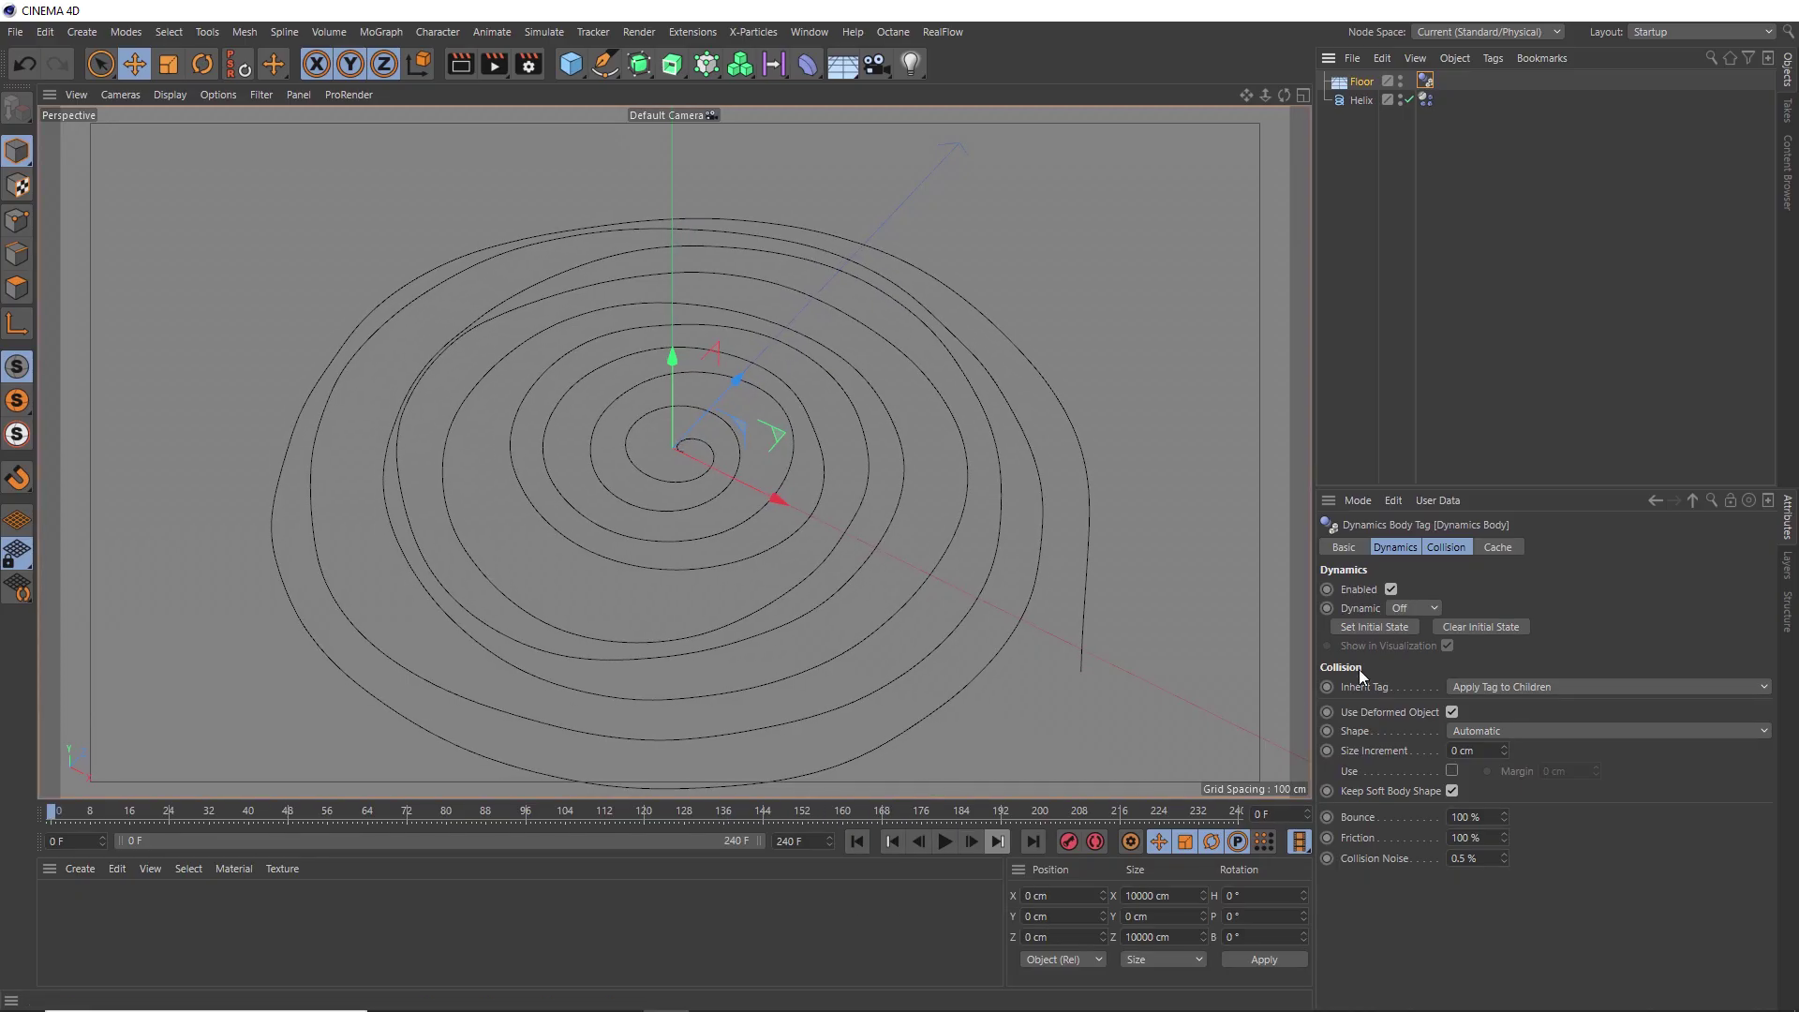
Give the floor collider Bounce 1 % and Friction 200 %.
{"action": "left_click", "coordinate": [1447, 549]}
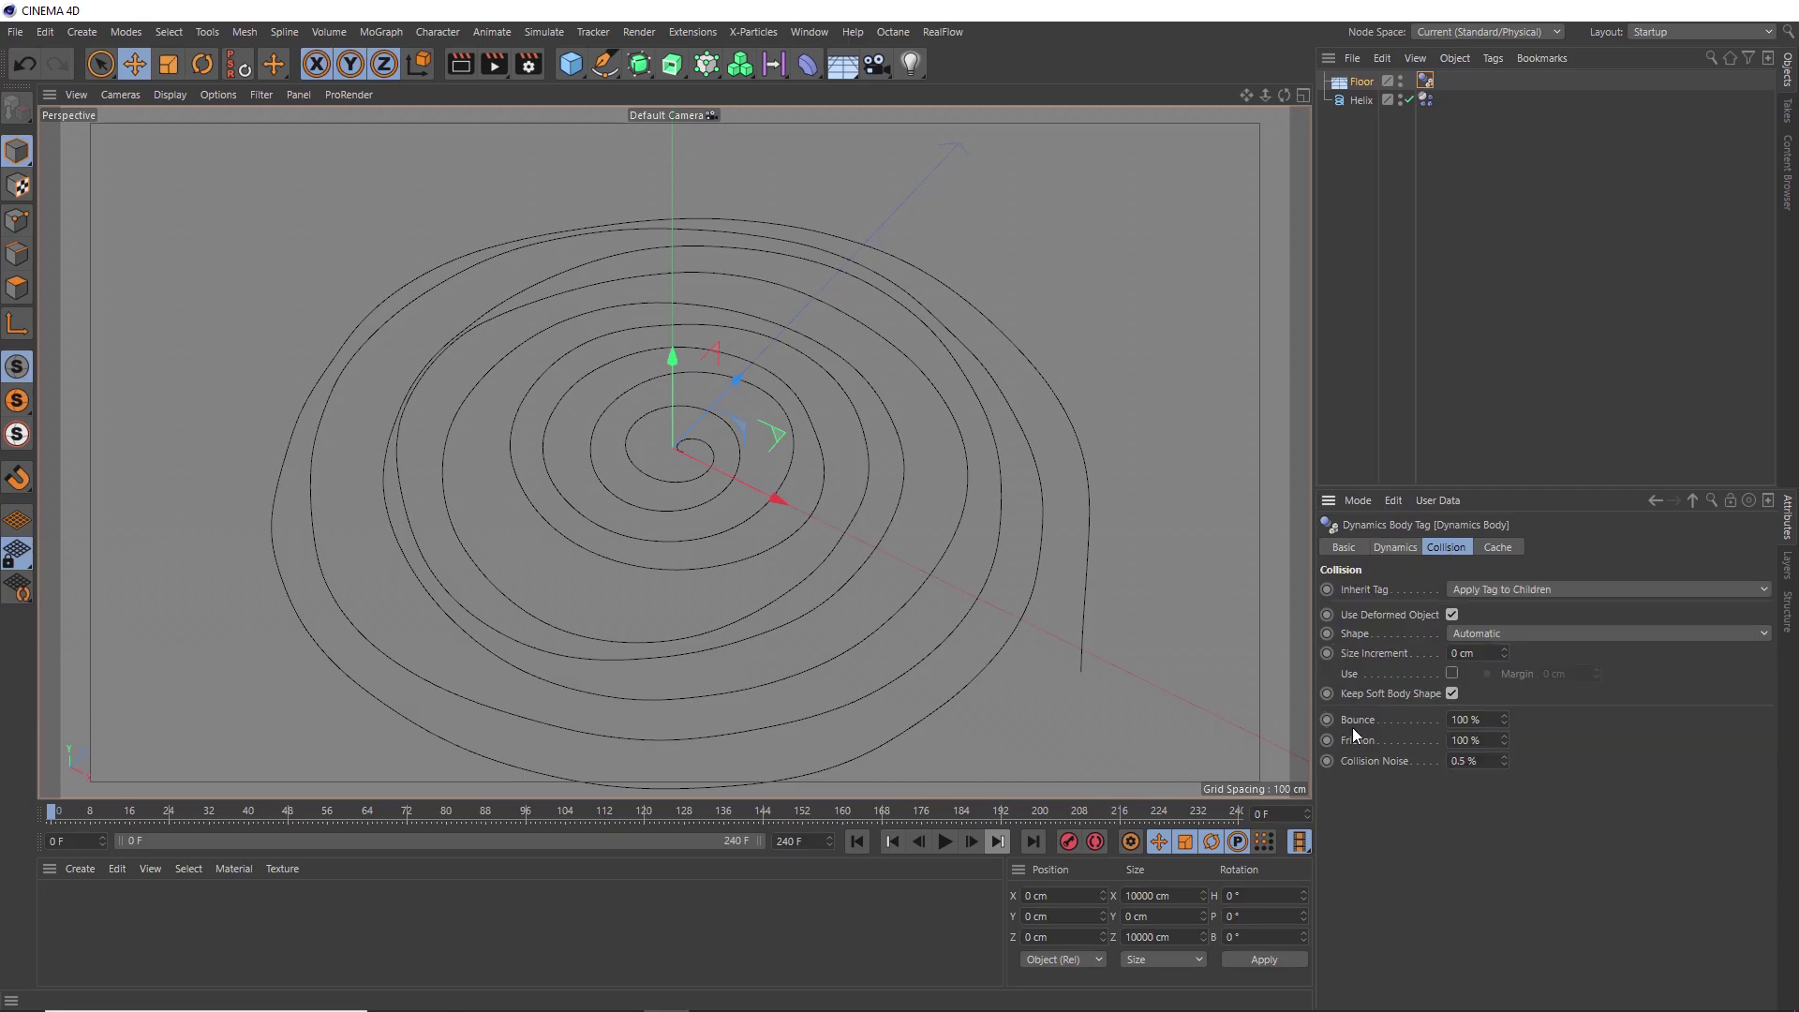
{"action": "double_click", "coordinate": [1441, 721]}
{"action": "type", "text": "1"}
{"action": "key", "text": "Return"}
{"action": "double_click", "coordinate": [1434, 742]}
{"action": "type", "text": "200"}
Tear off the Simulate Forces menu as a floating palette beside the viewport.
{"action": "left_click", "coordinate": [1425, 99]}
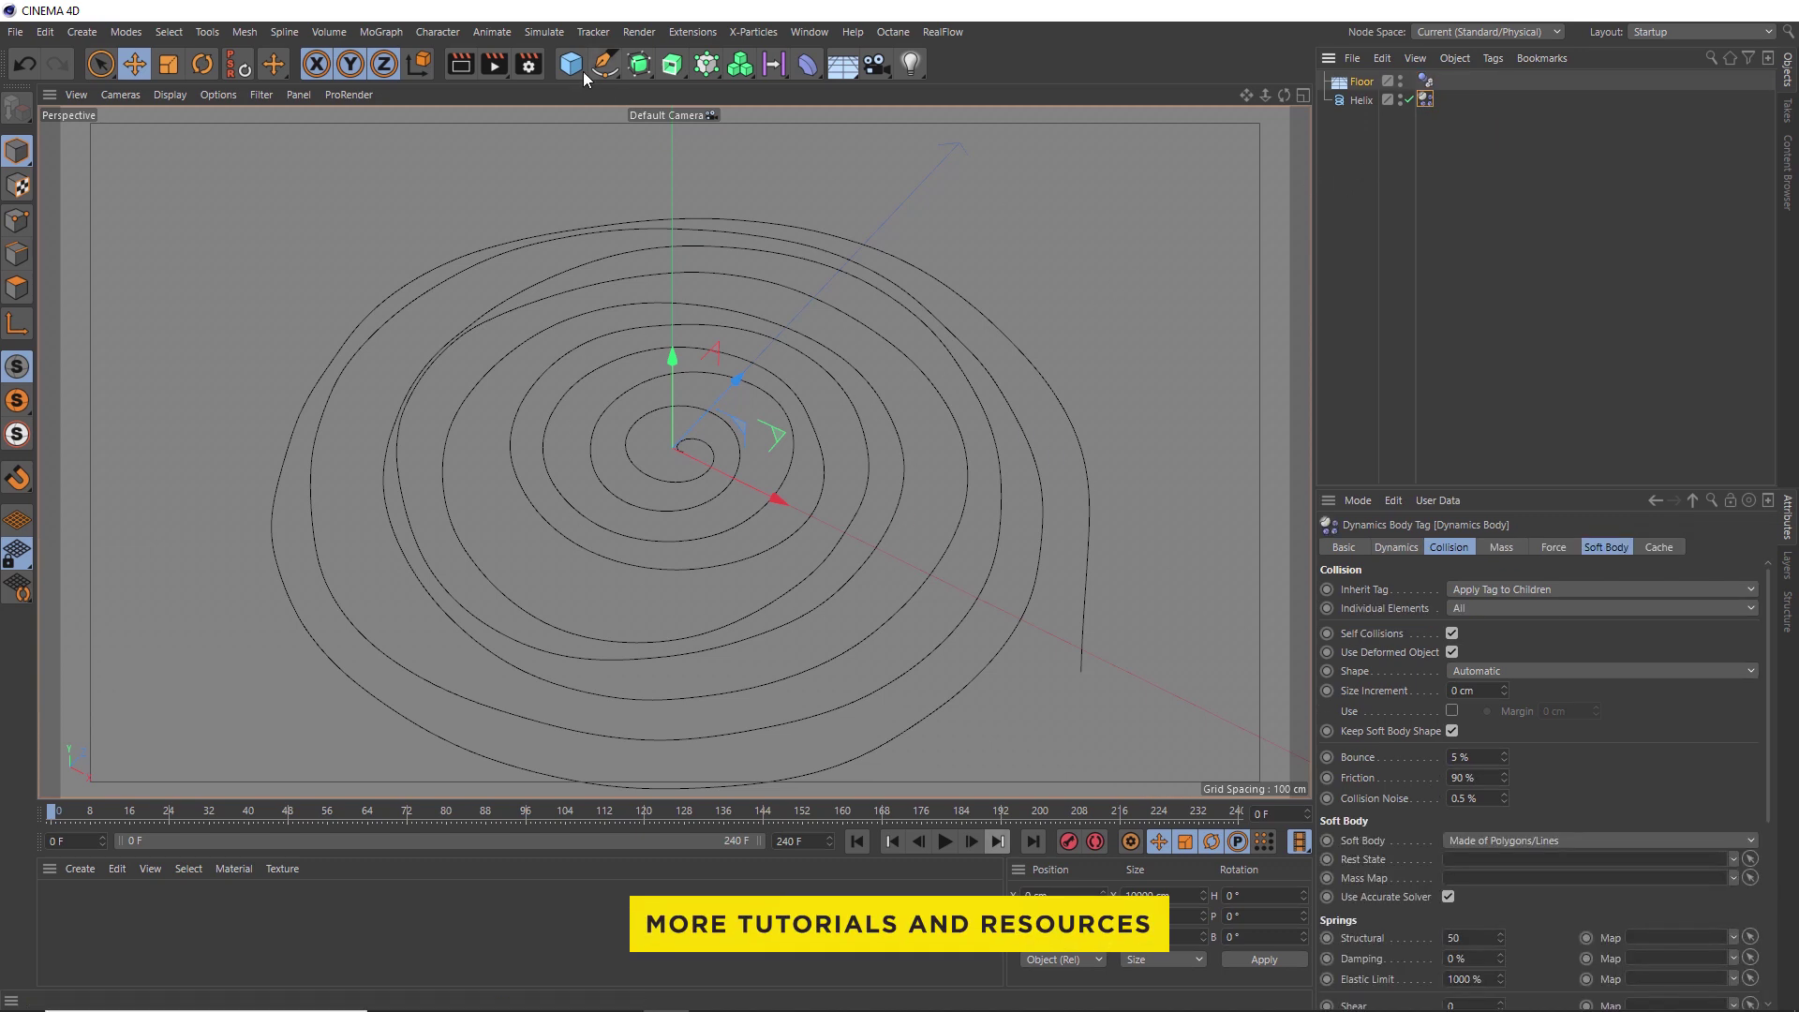
{"action": "left_click", "coordinate": [543, 31]}
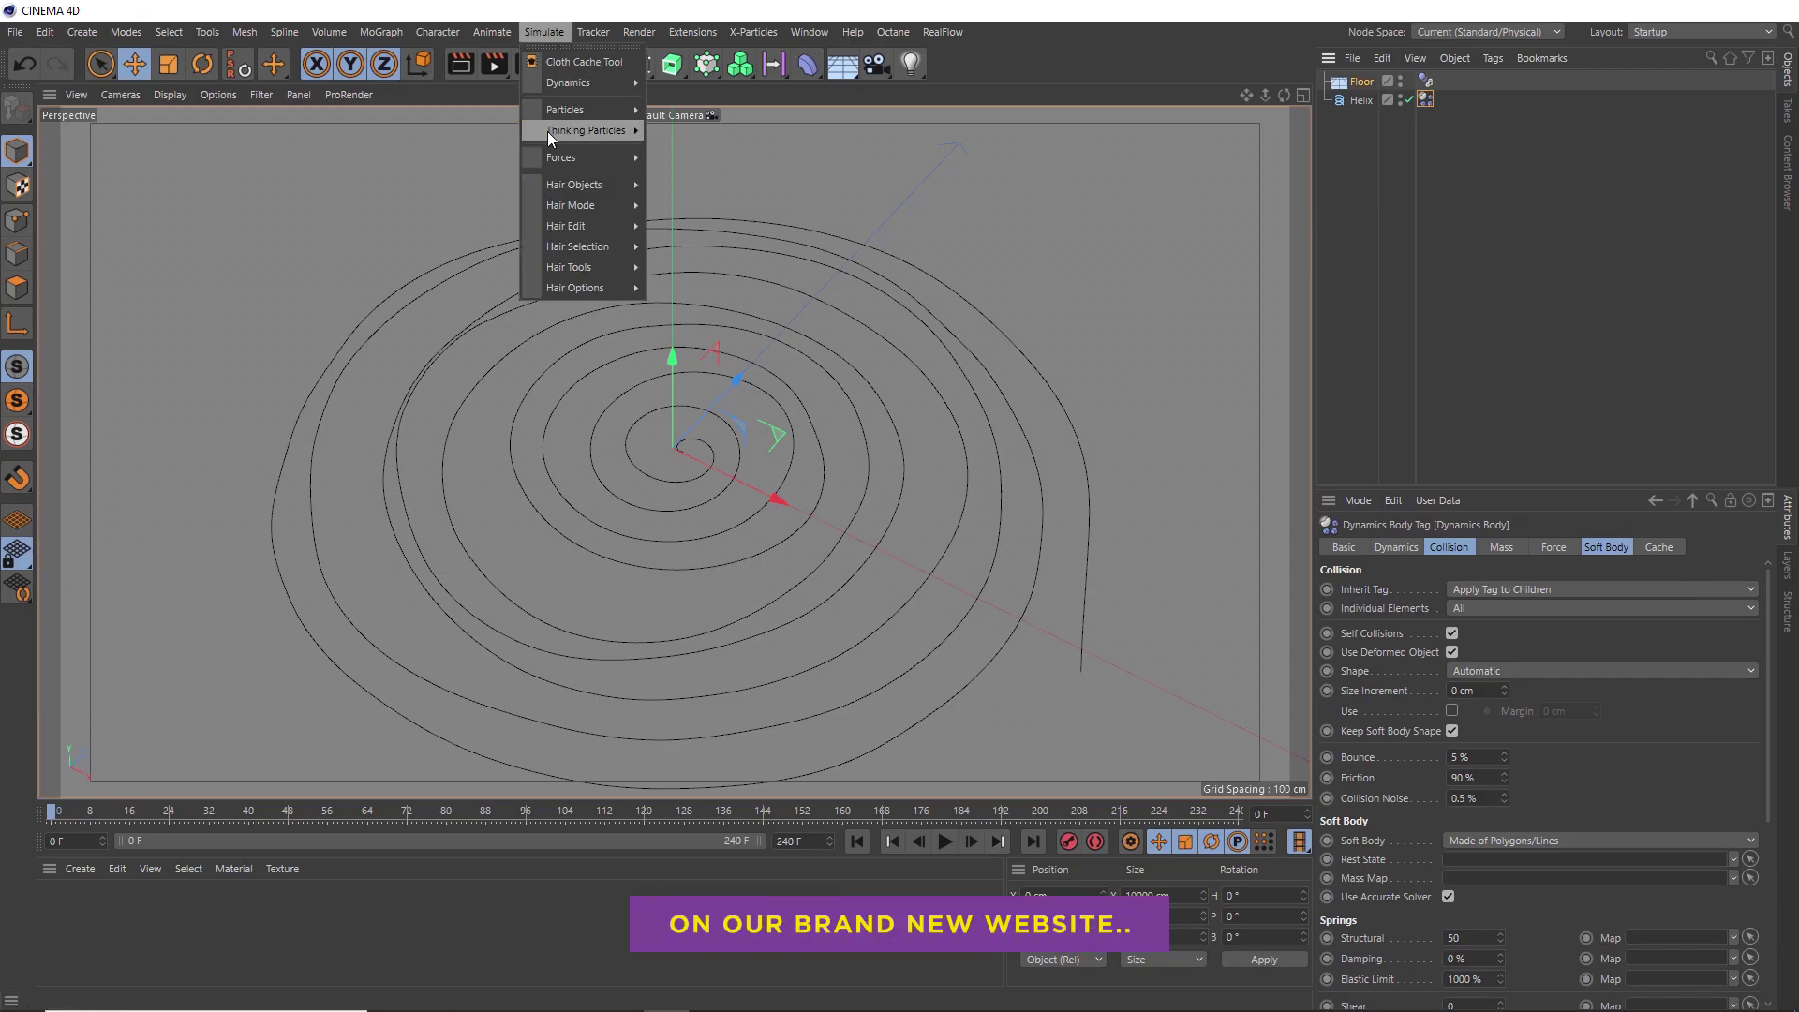
{"action": "mouse_move", "coordinate": [553, 157]}
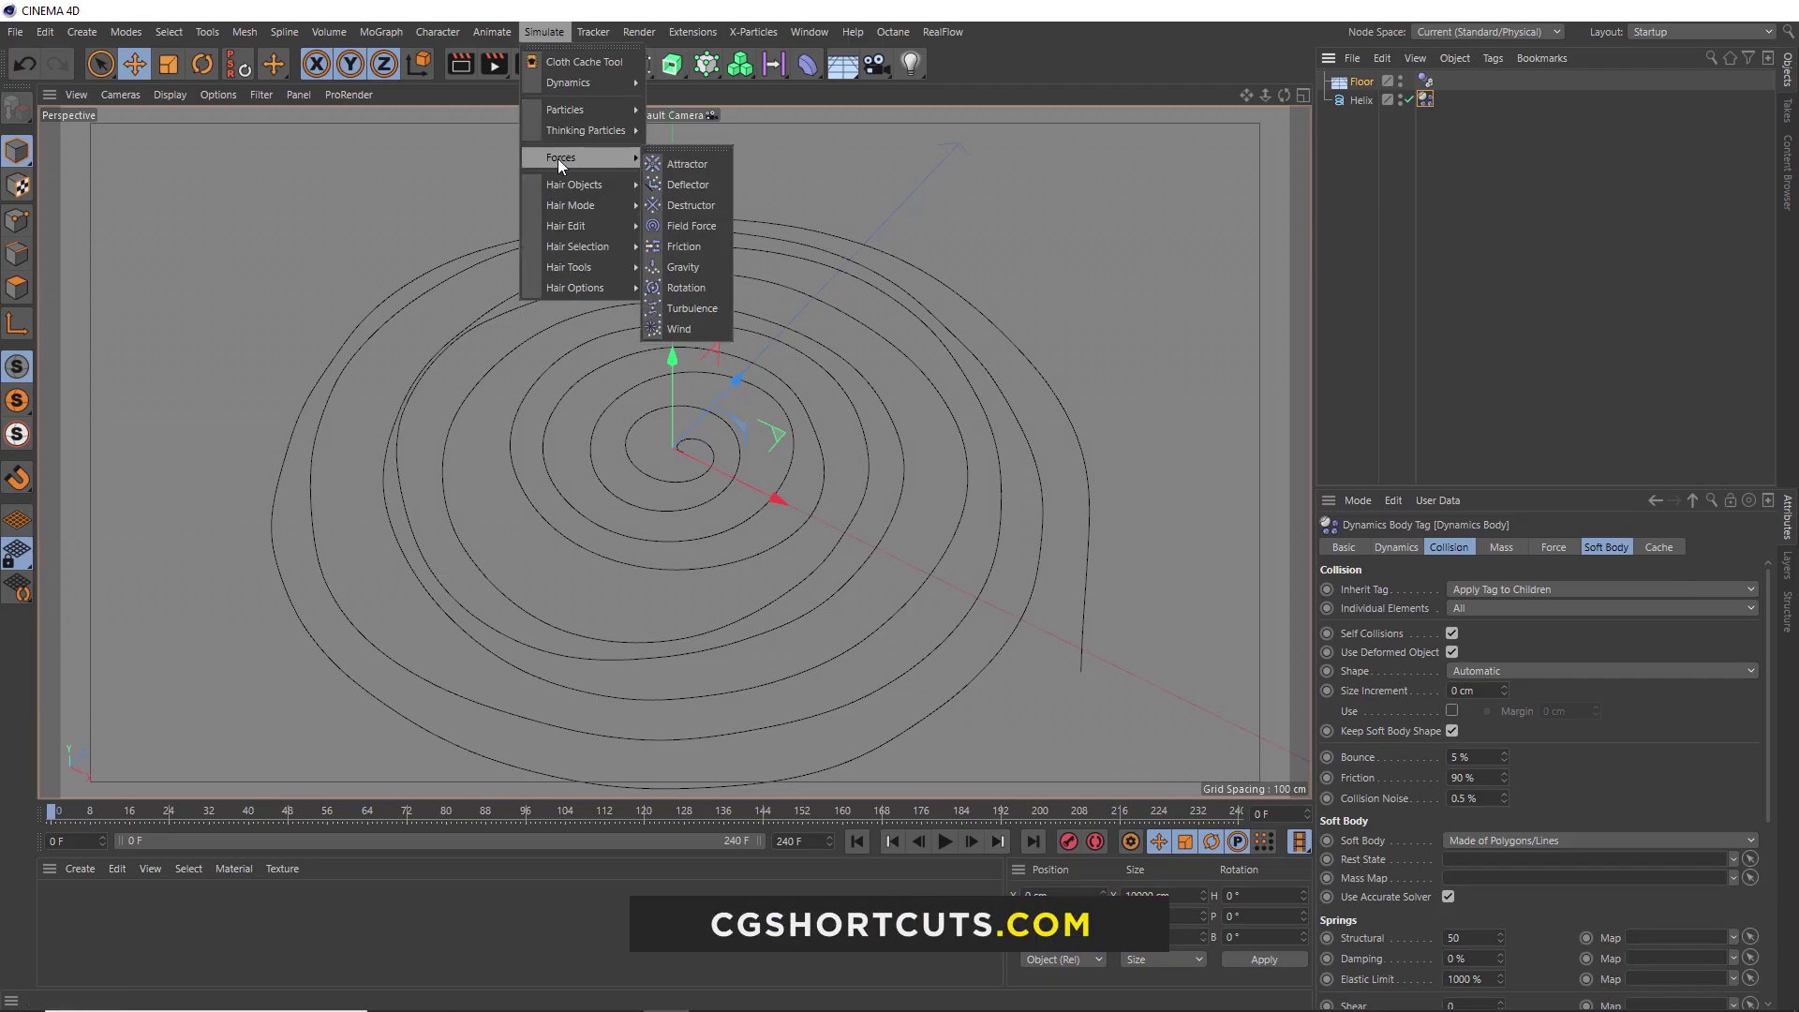
{"action": "left_click", "coordinate": [687, 148]}
{"action": "left_click_drag", "start_coordinate": [678, 138], "coordinate": [1262, 178]}
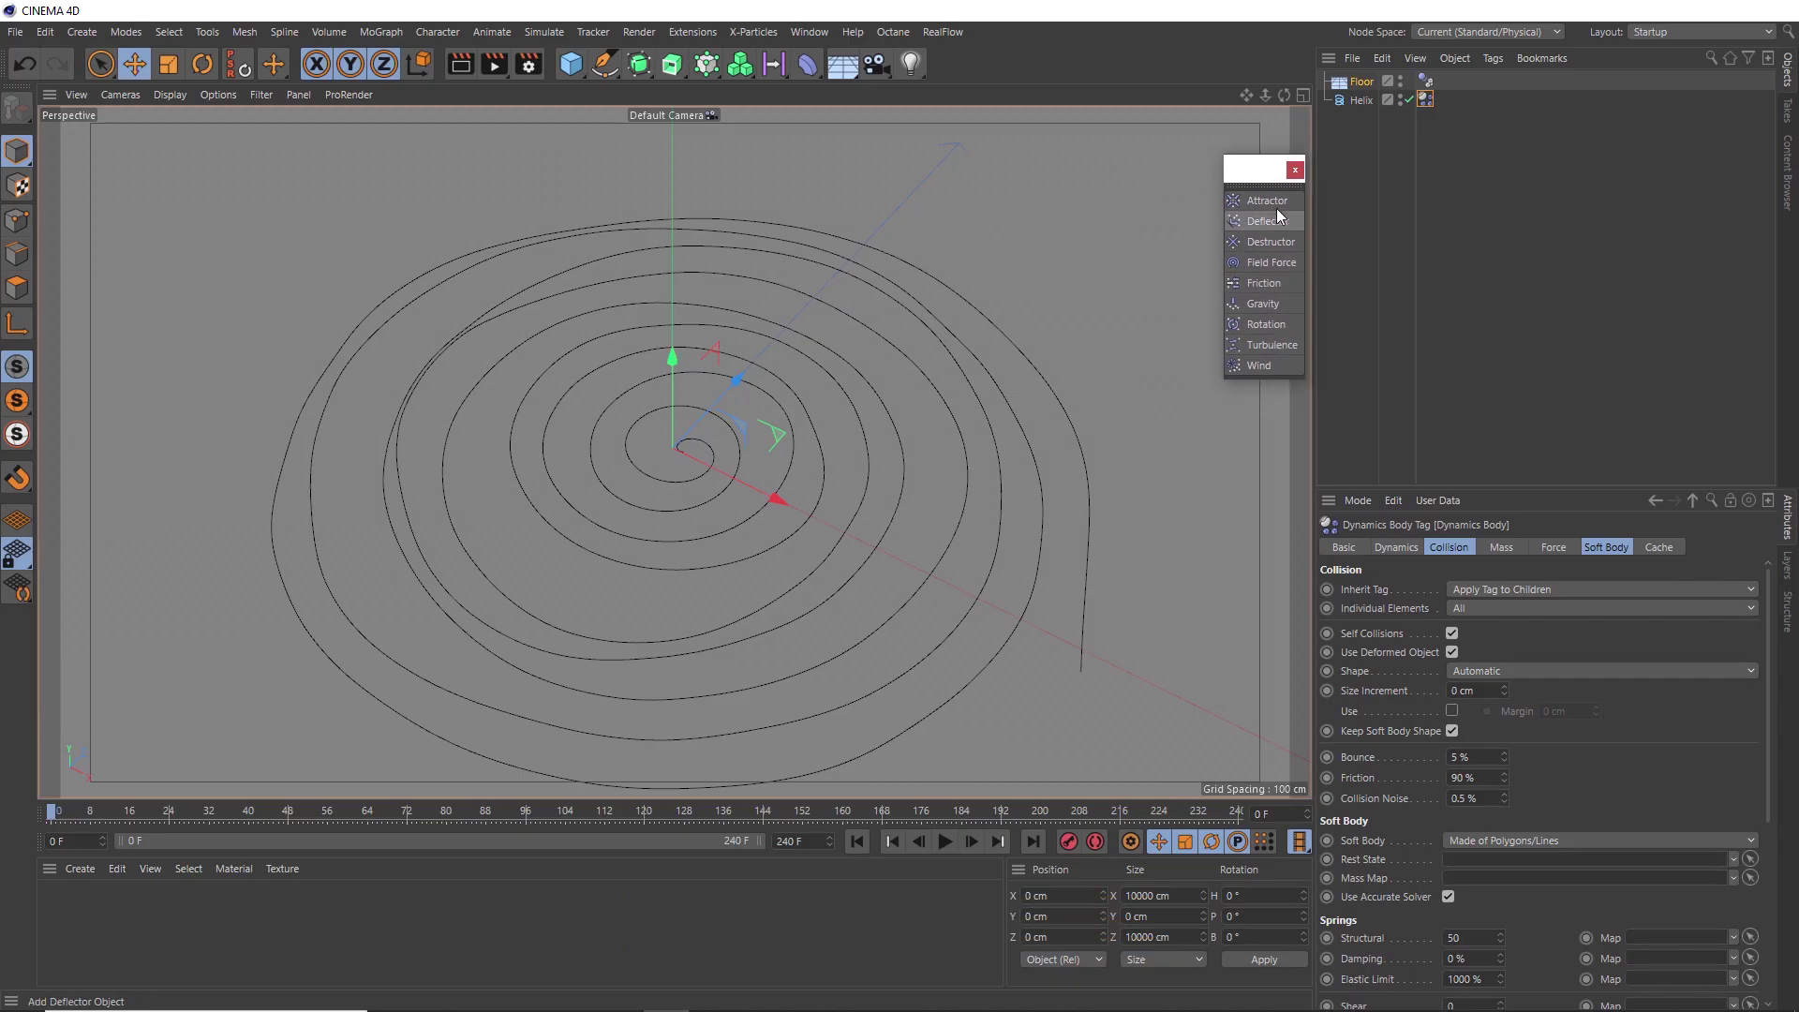
Add a Turbulence force and preview its effect on the spiral.
{"action": "left_click", "coordinate": [1273, 346]}
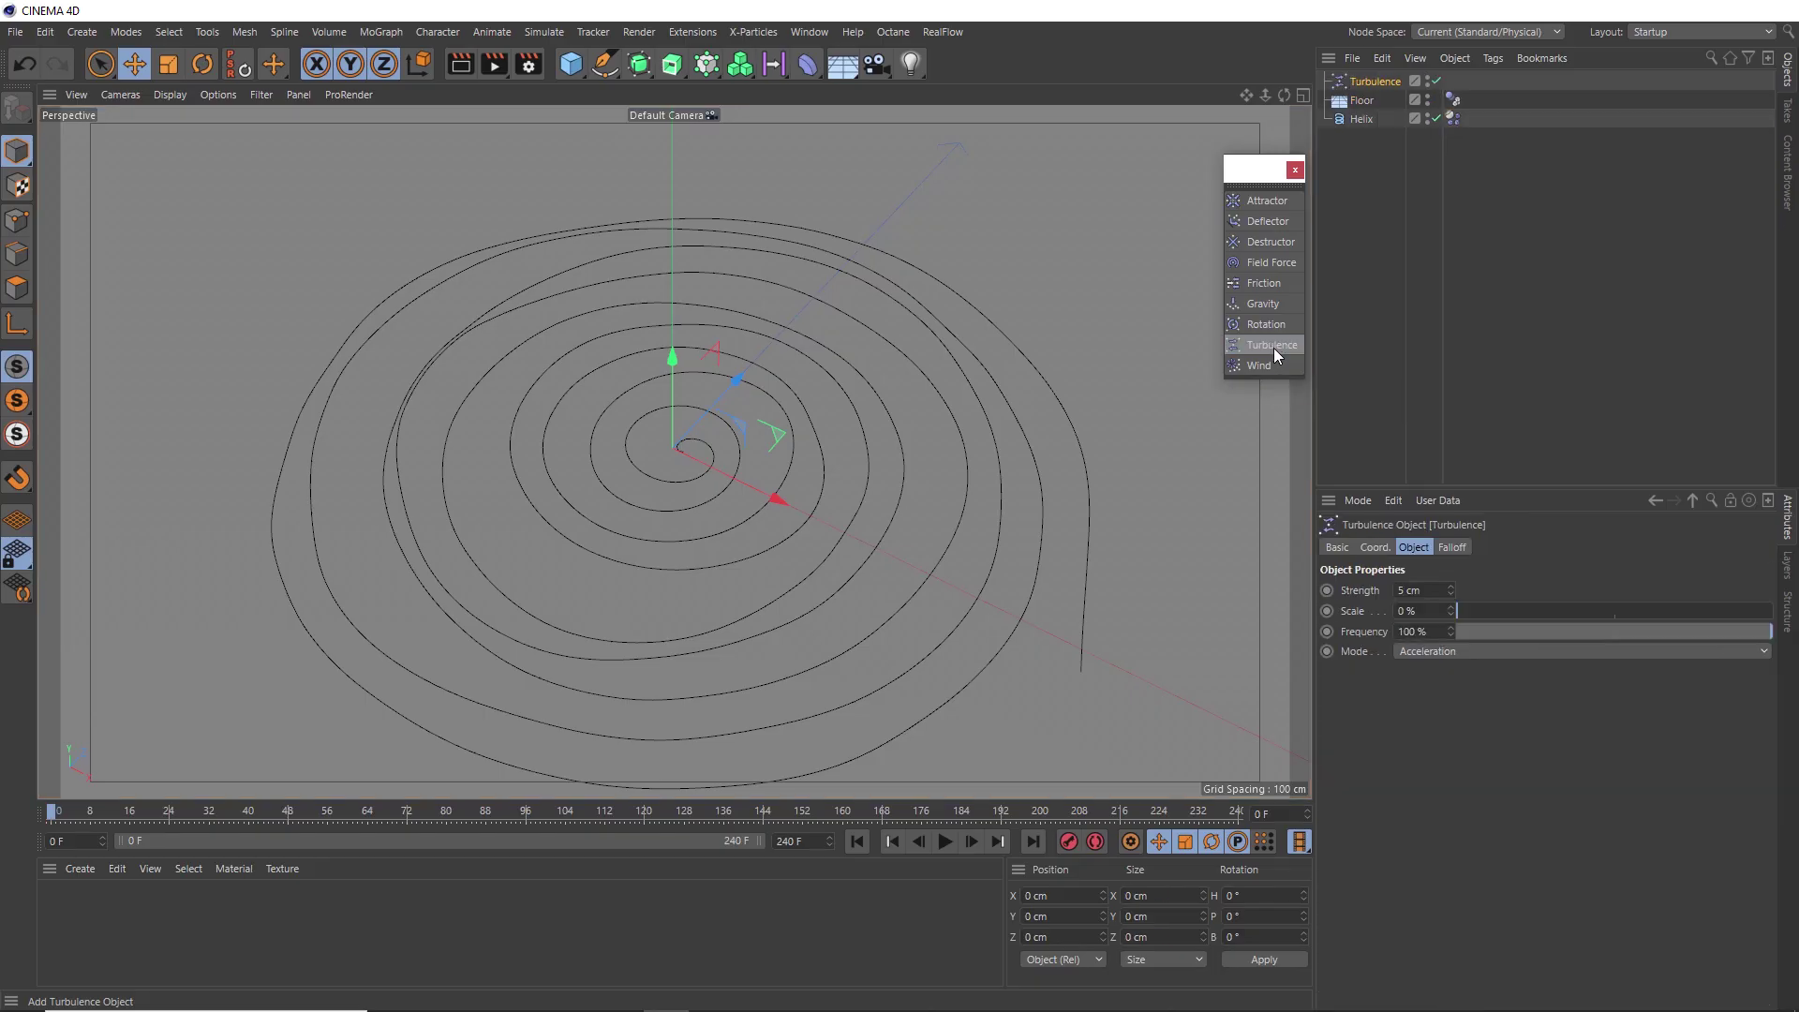
{"action": "left_click", "coordinate": [944, 843]}
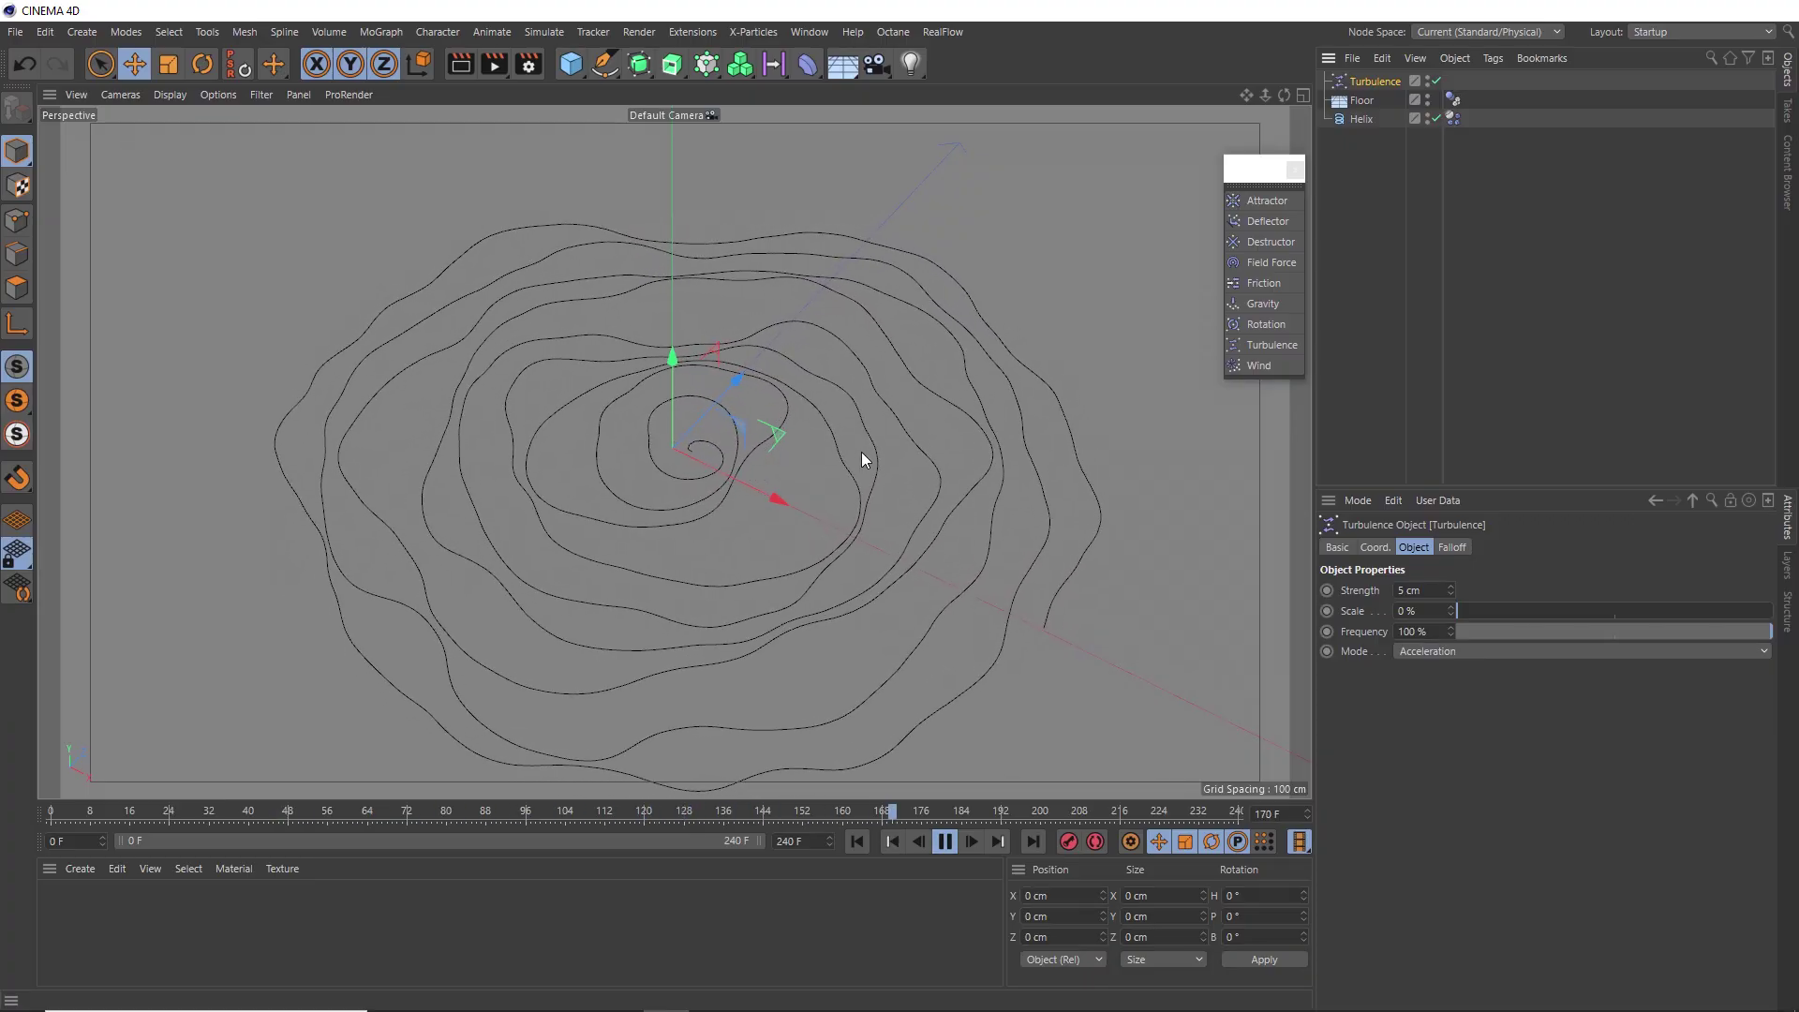
{"action": "left_click", "coordinate": [945, 842]}
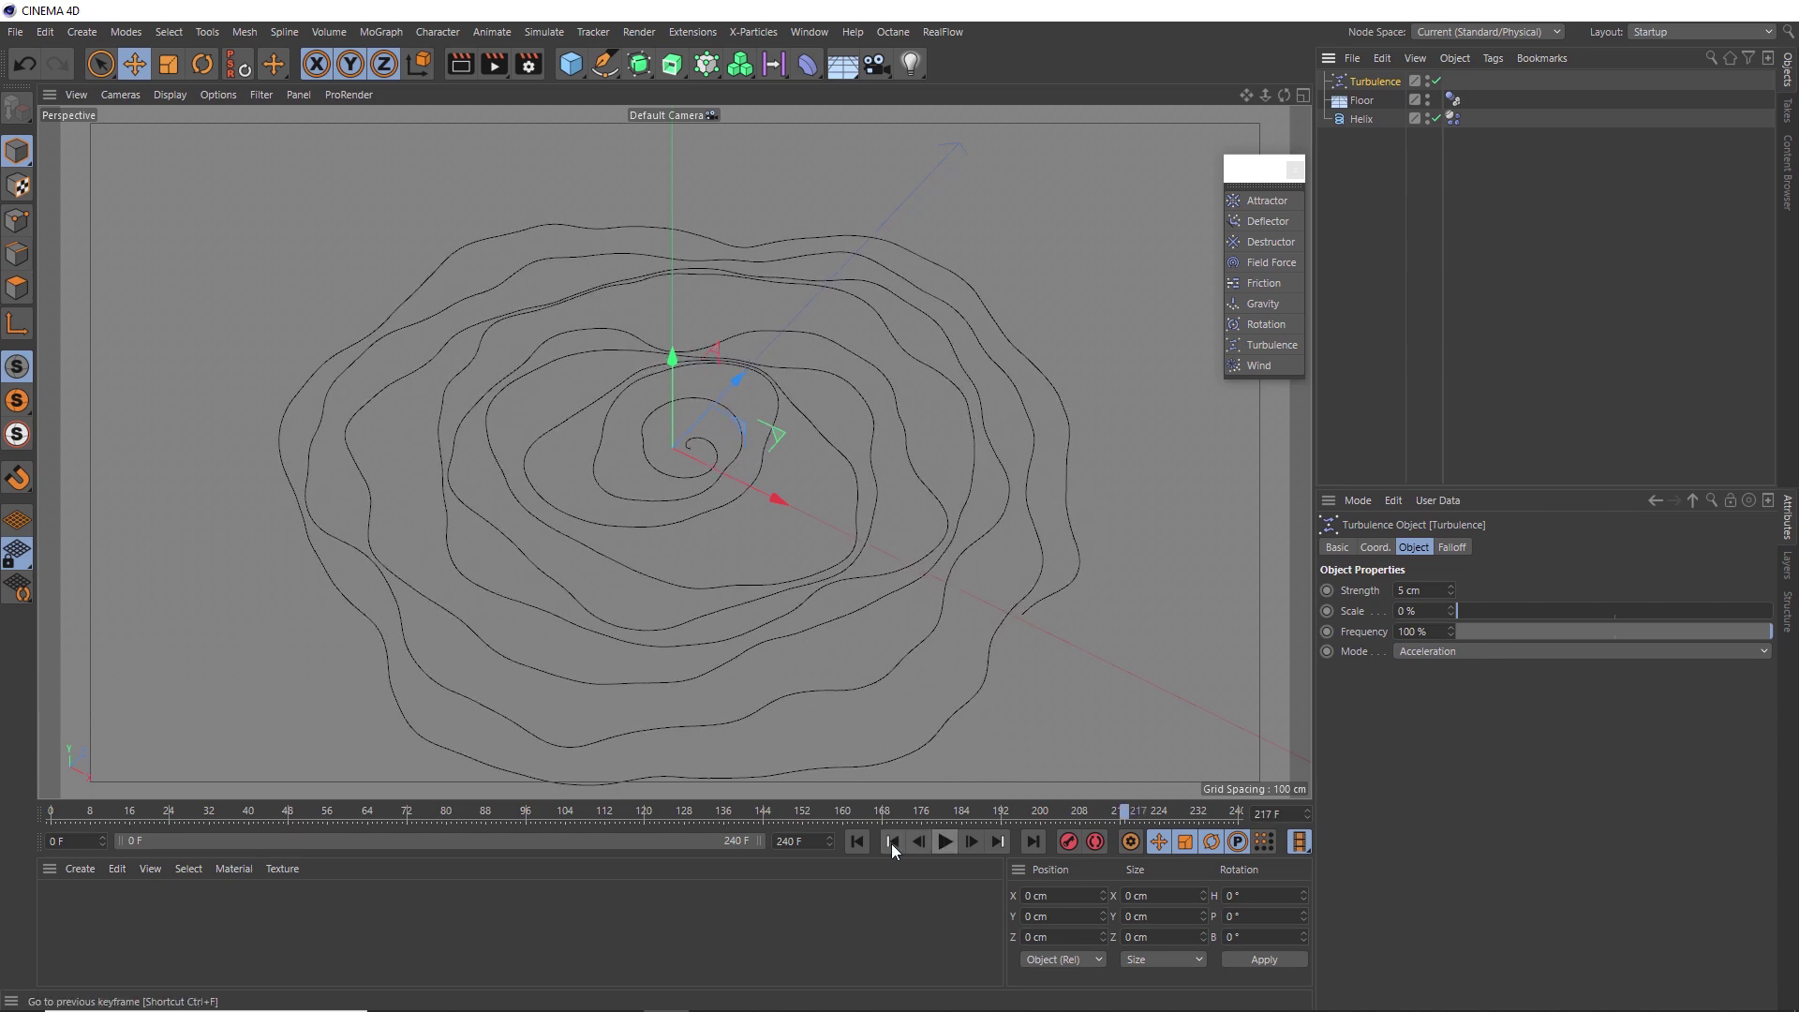
{"action": "left_click", "coordinate": [858, 842]}
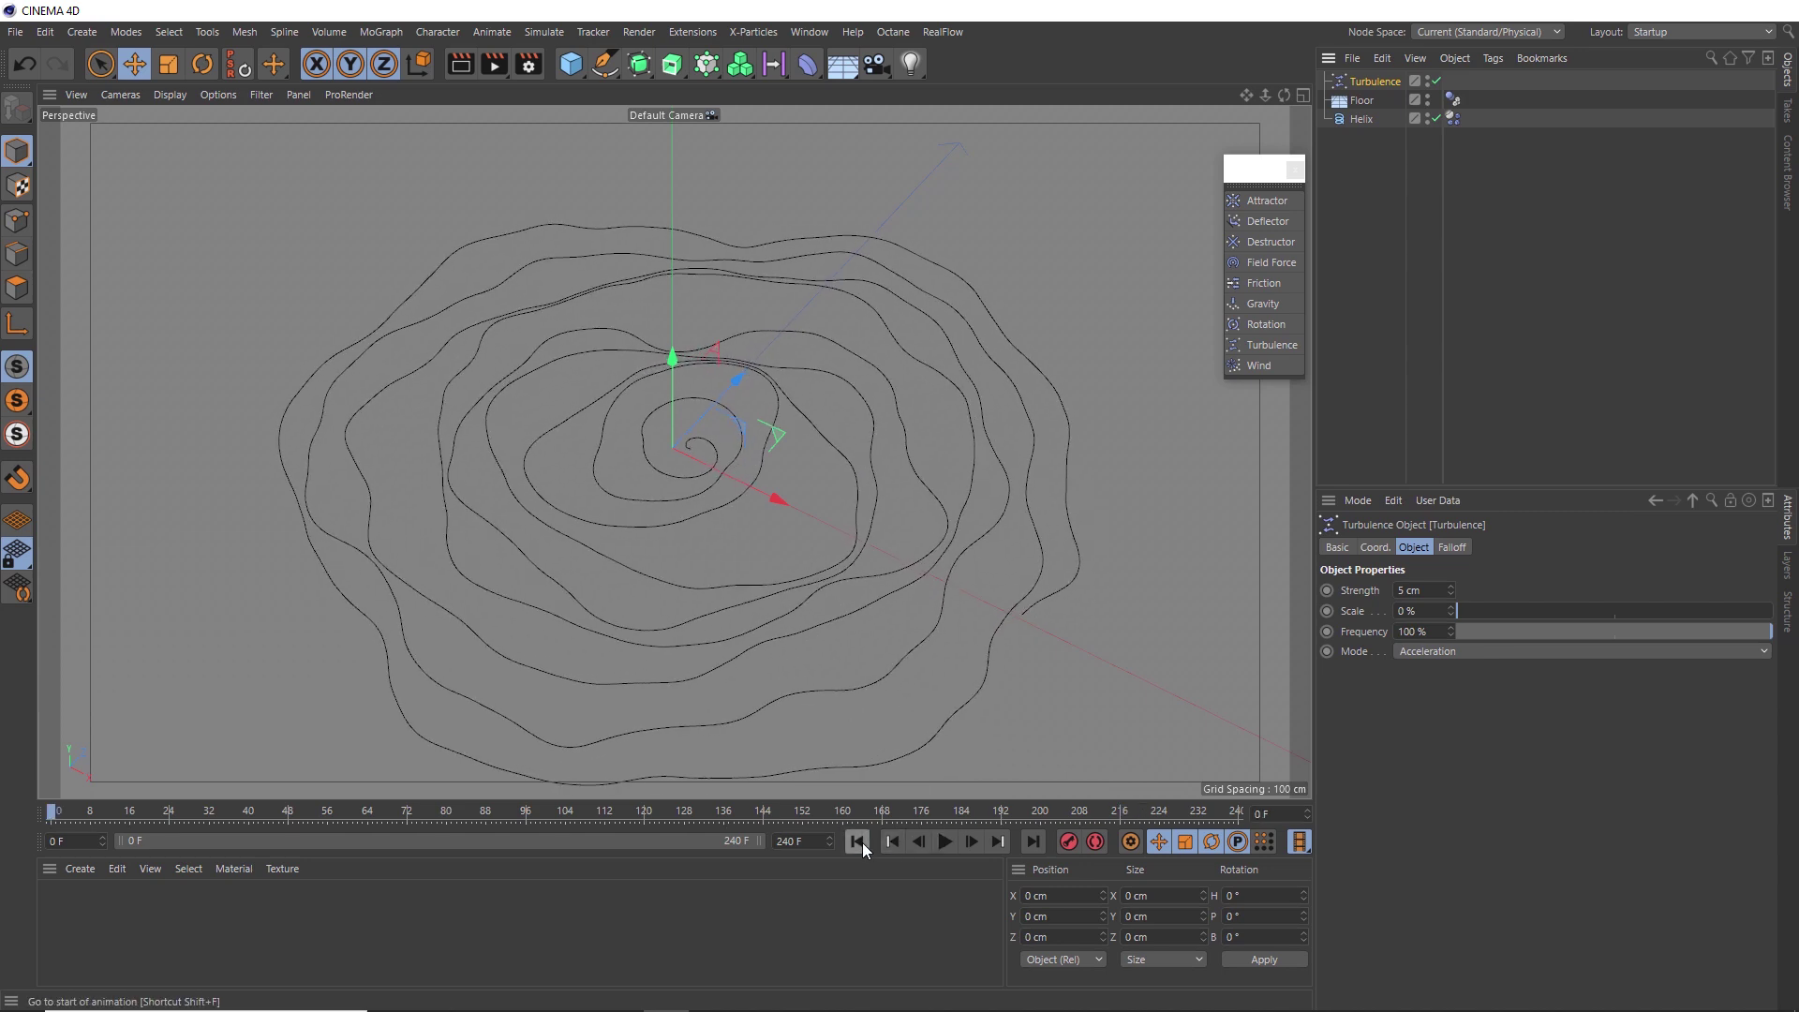
Set the turbulence Scale and Frequency to 20 %, replaying the simulation after each change.
{"action": "left_click", "coordinate": [1368, 615]}
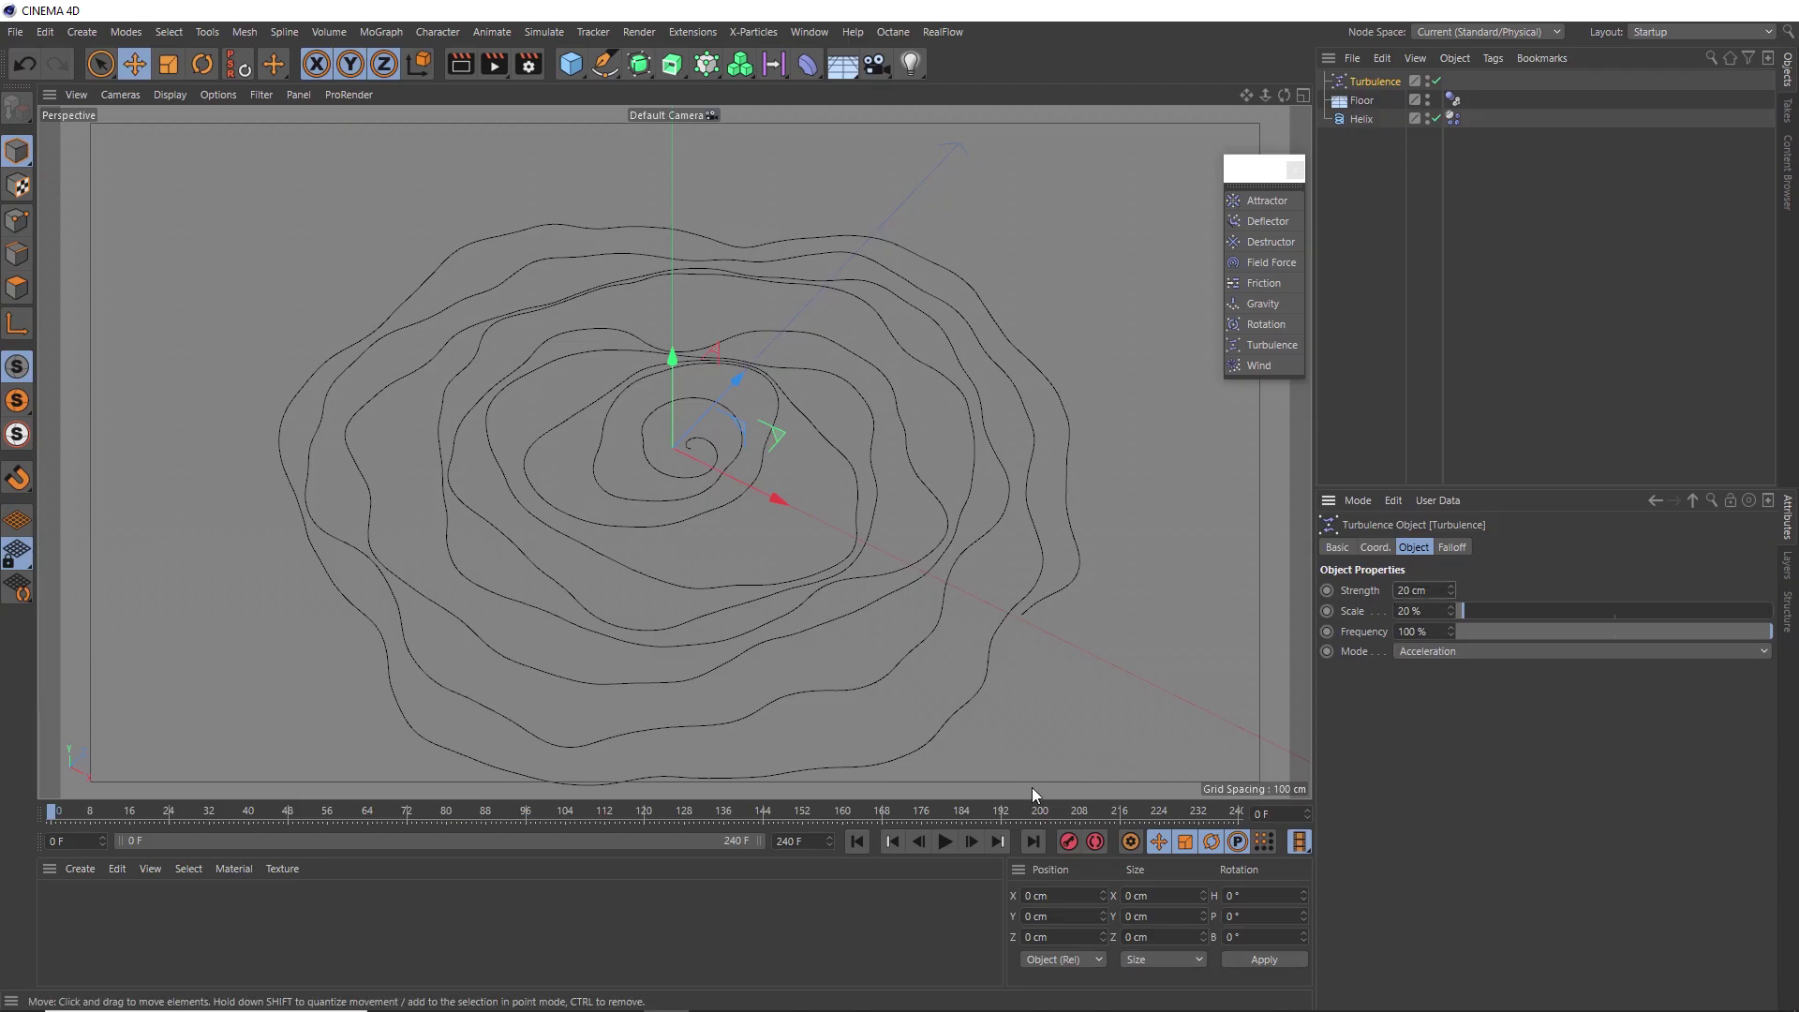
{"action": "left_click", "coordinate": [944, 842]}
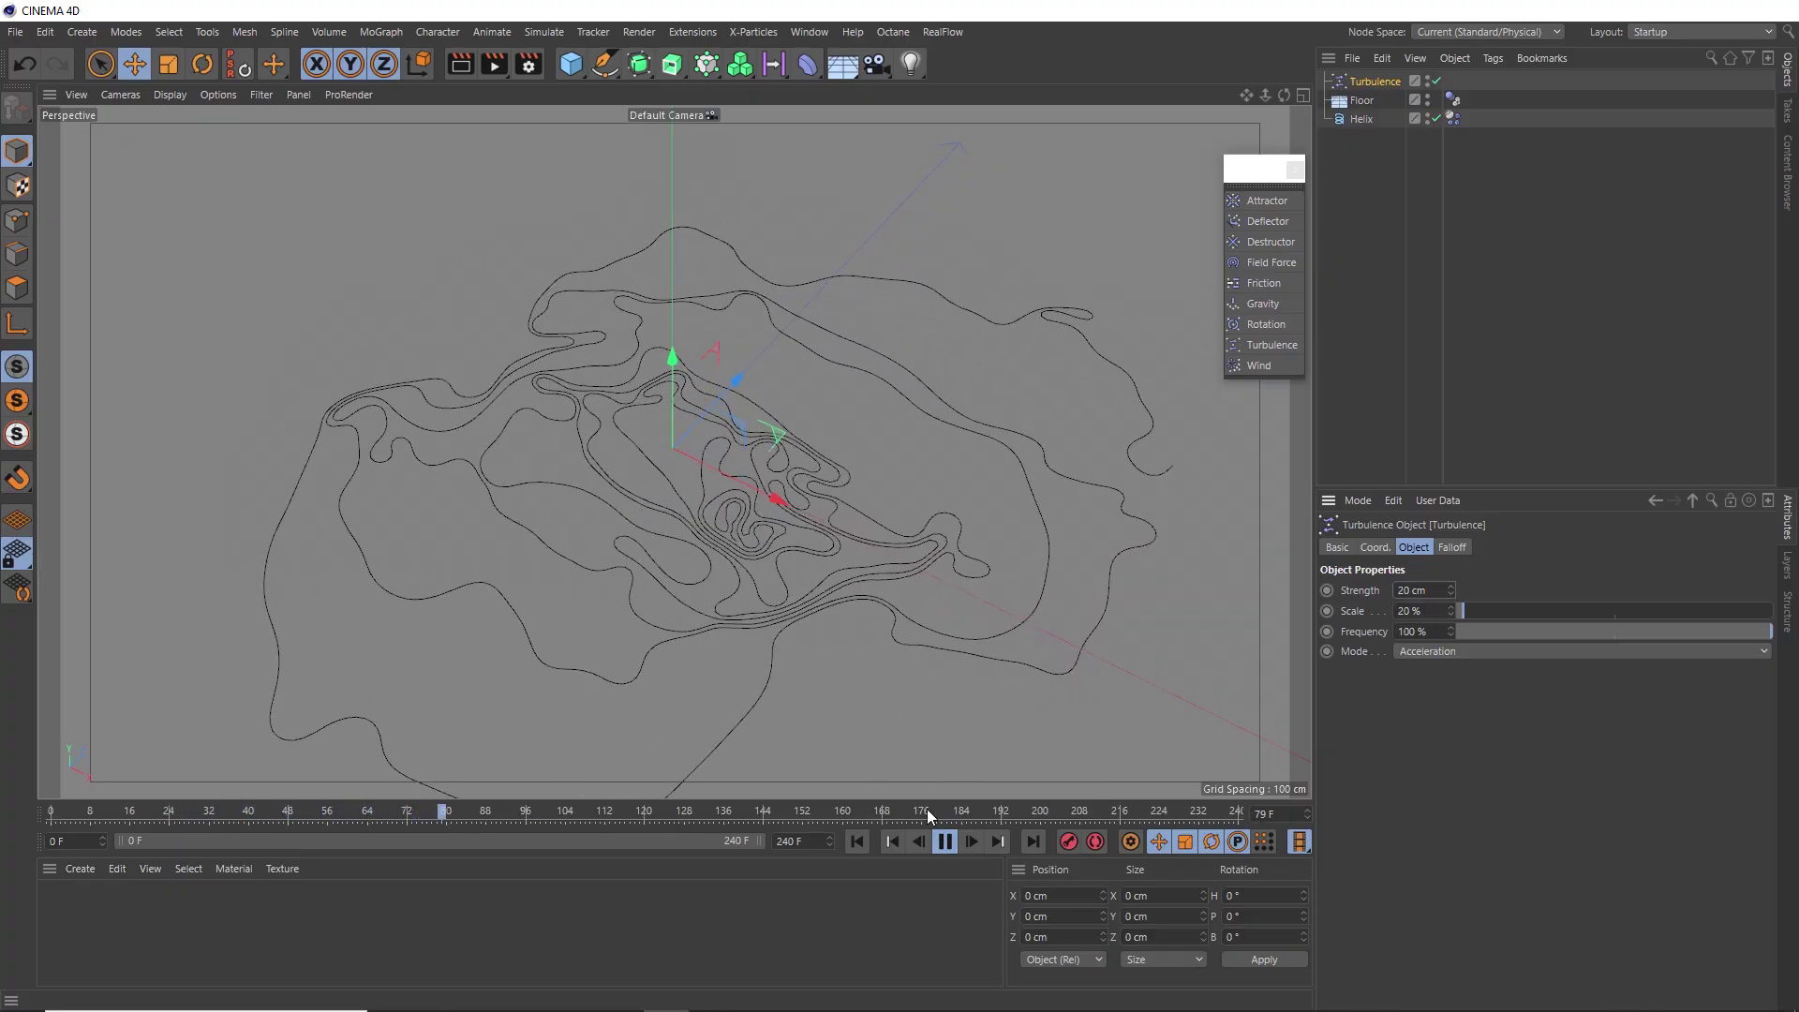
{"action": "left_click", "coordinate": [945, 840]}
{"action": "left_click", "coordinate": [862, 839]}
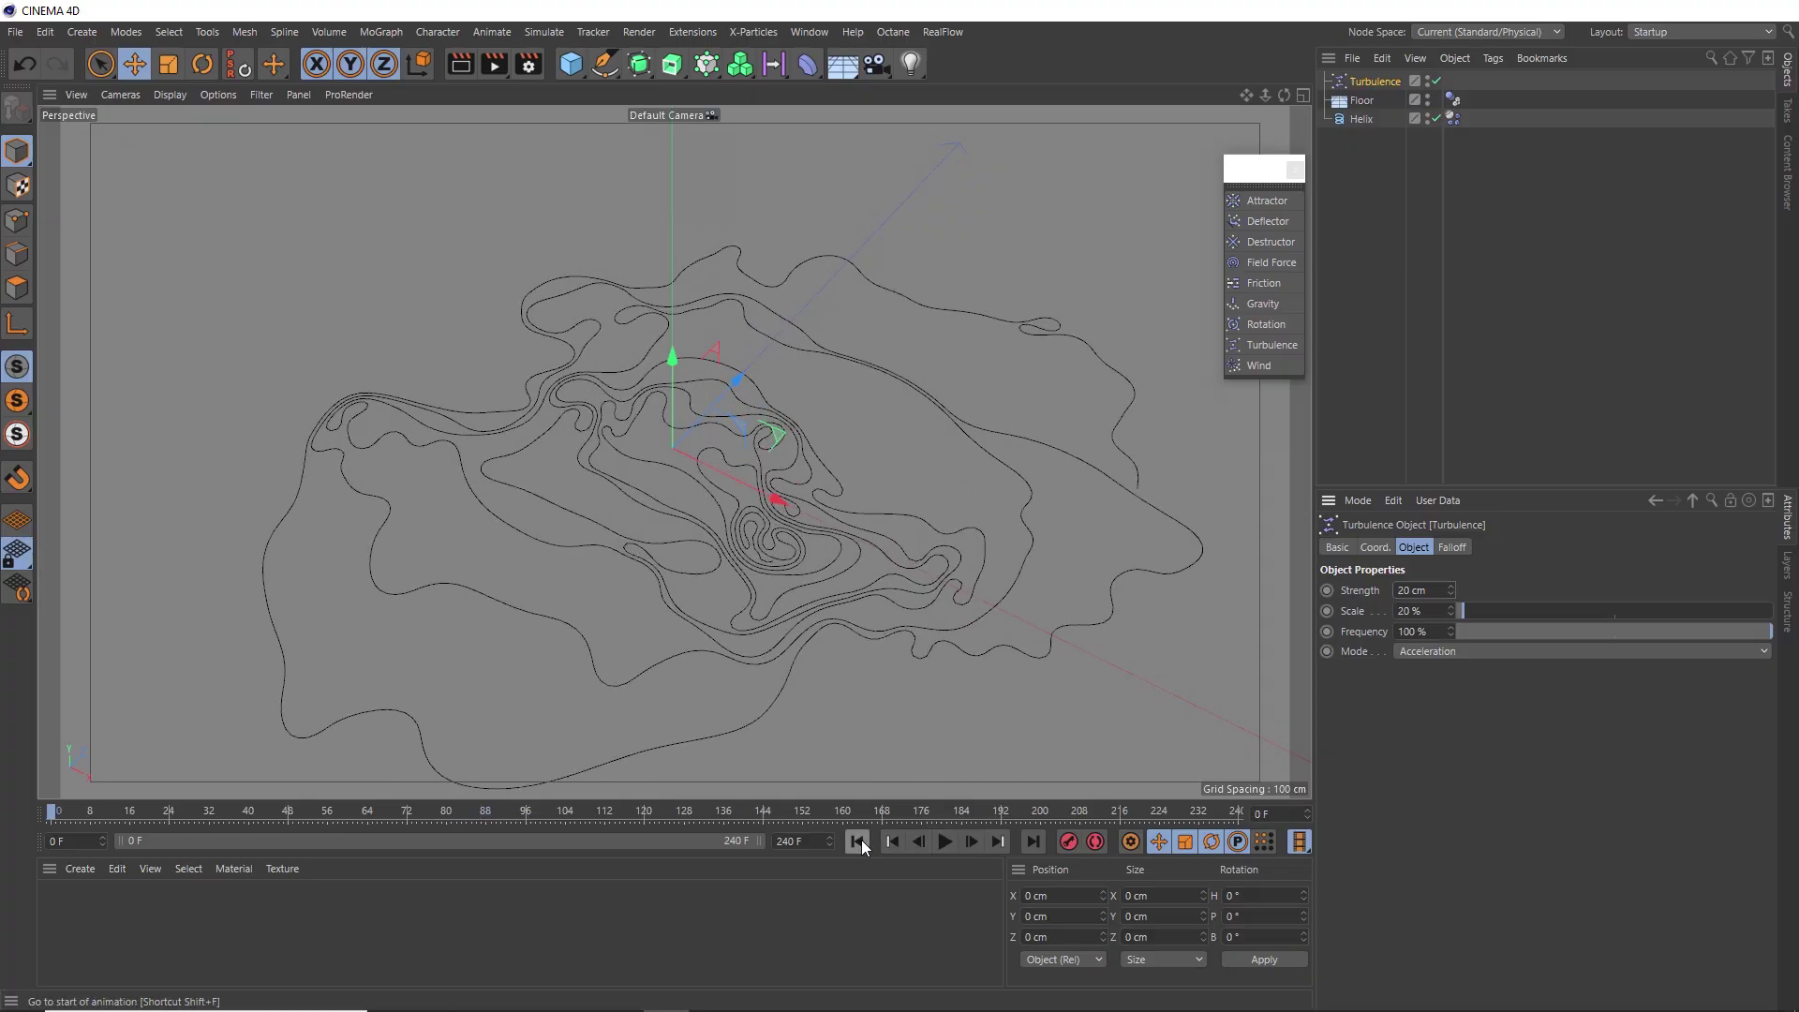
{"action": "double_click", "coordinate": [1424, 631]}
{"action": "type", "text": "20"}
{"action": "key", "text": "Return"}
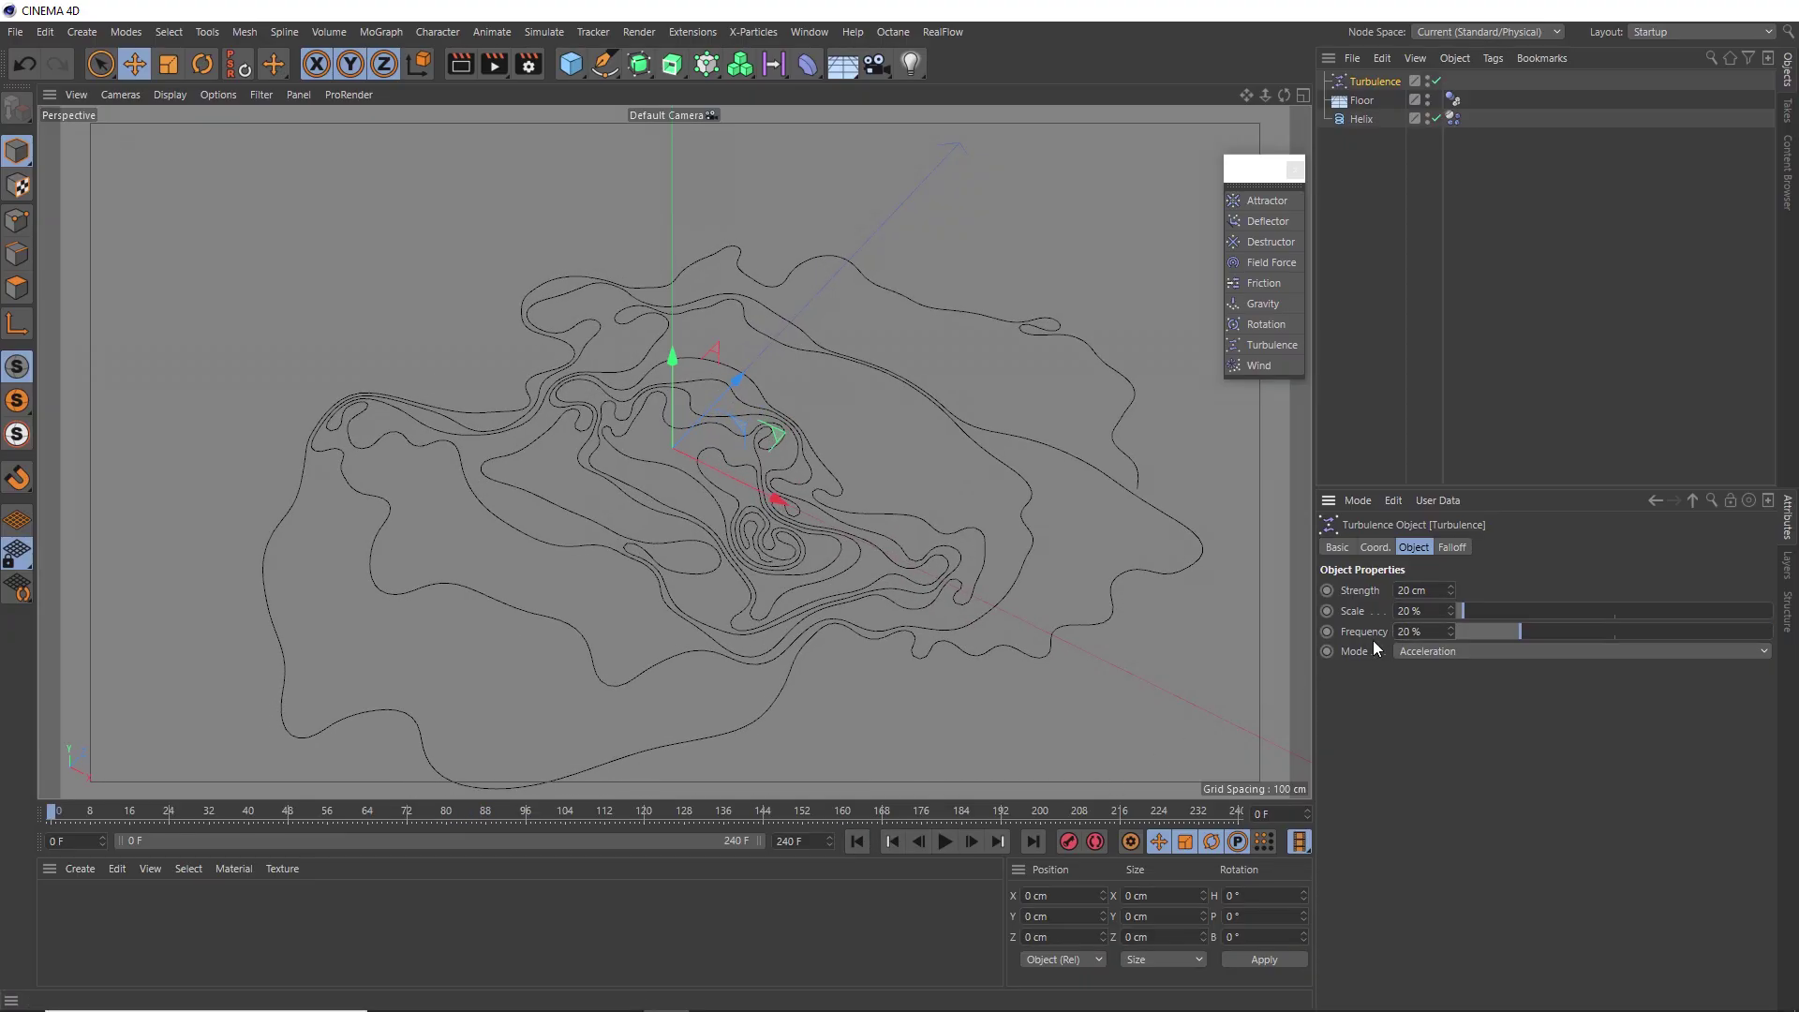
{"action": "left_click", "coordinate": [944, 841]}
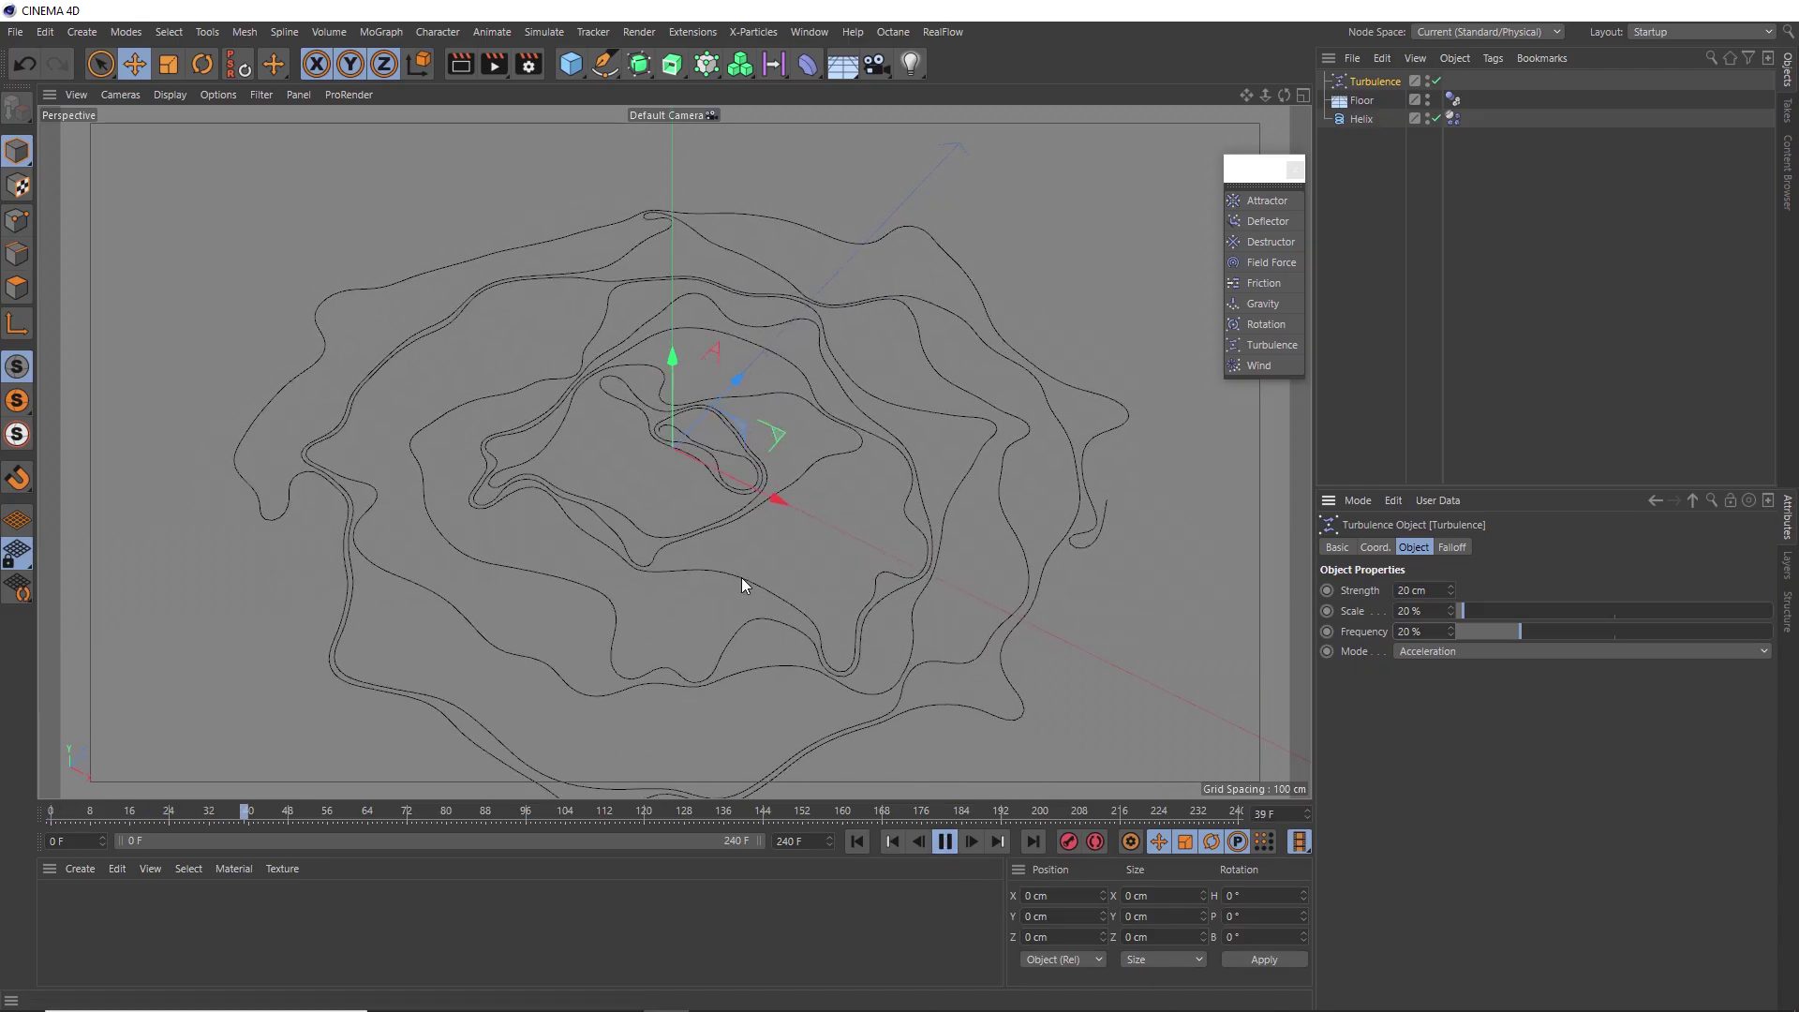
{"action": "left_click", "coordinate": [947, 841]}
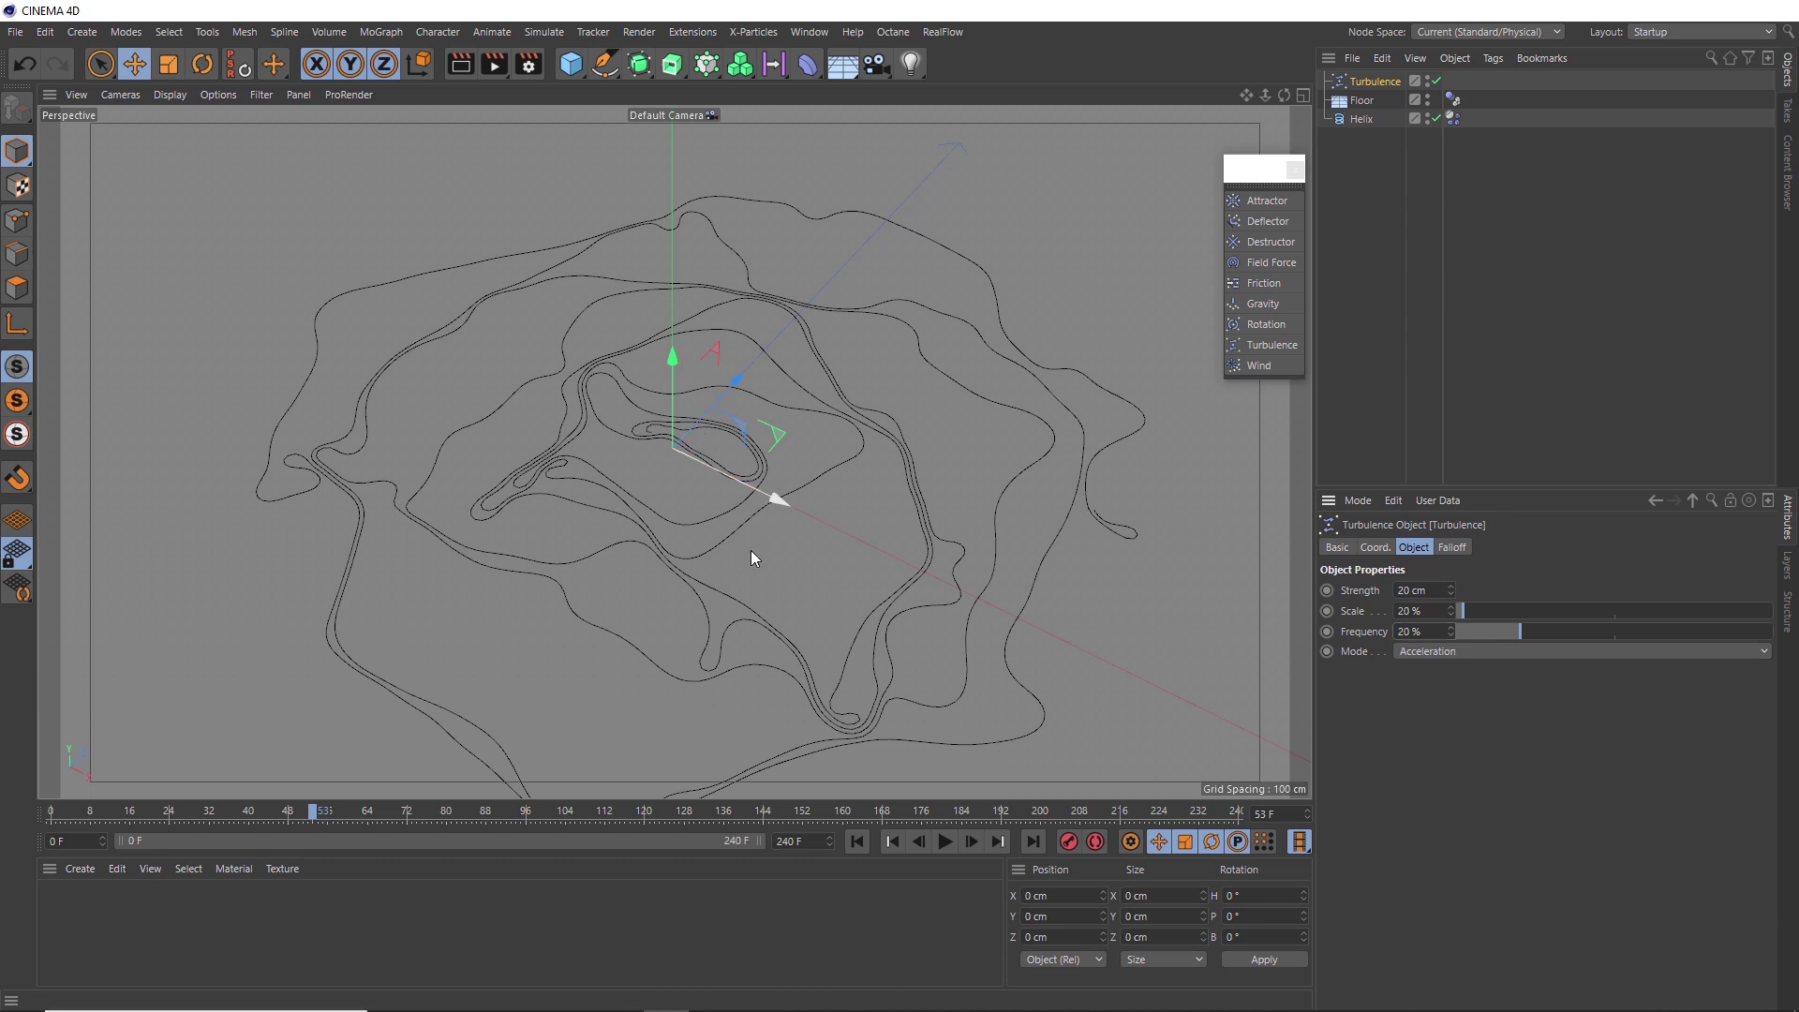
{"action": "left_click", "coordinate": [855, 841]}
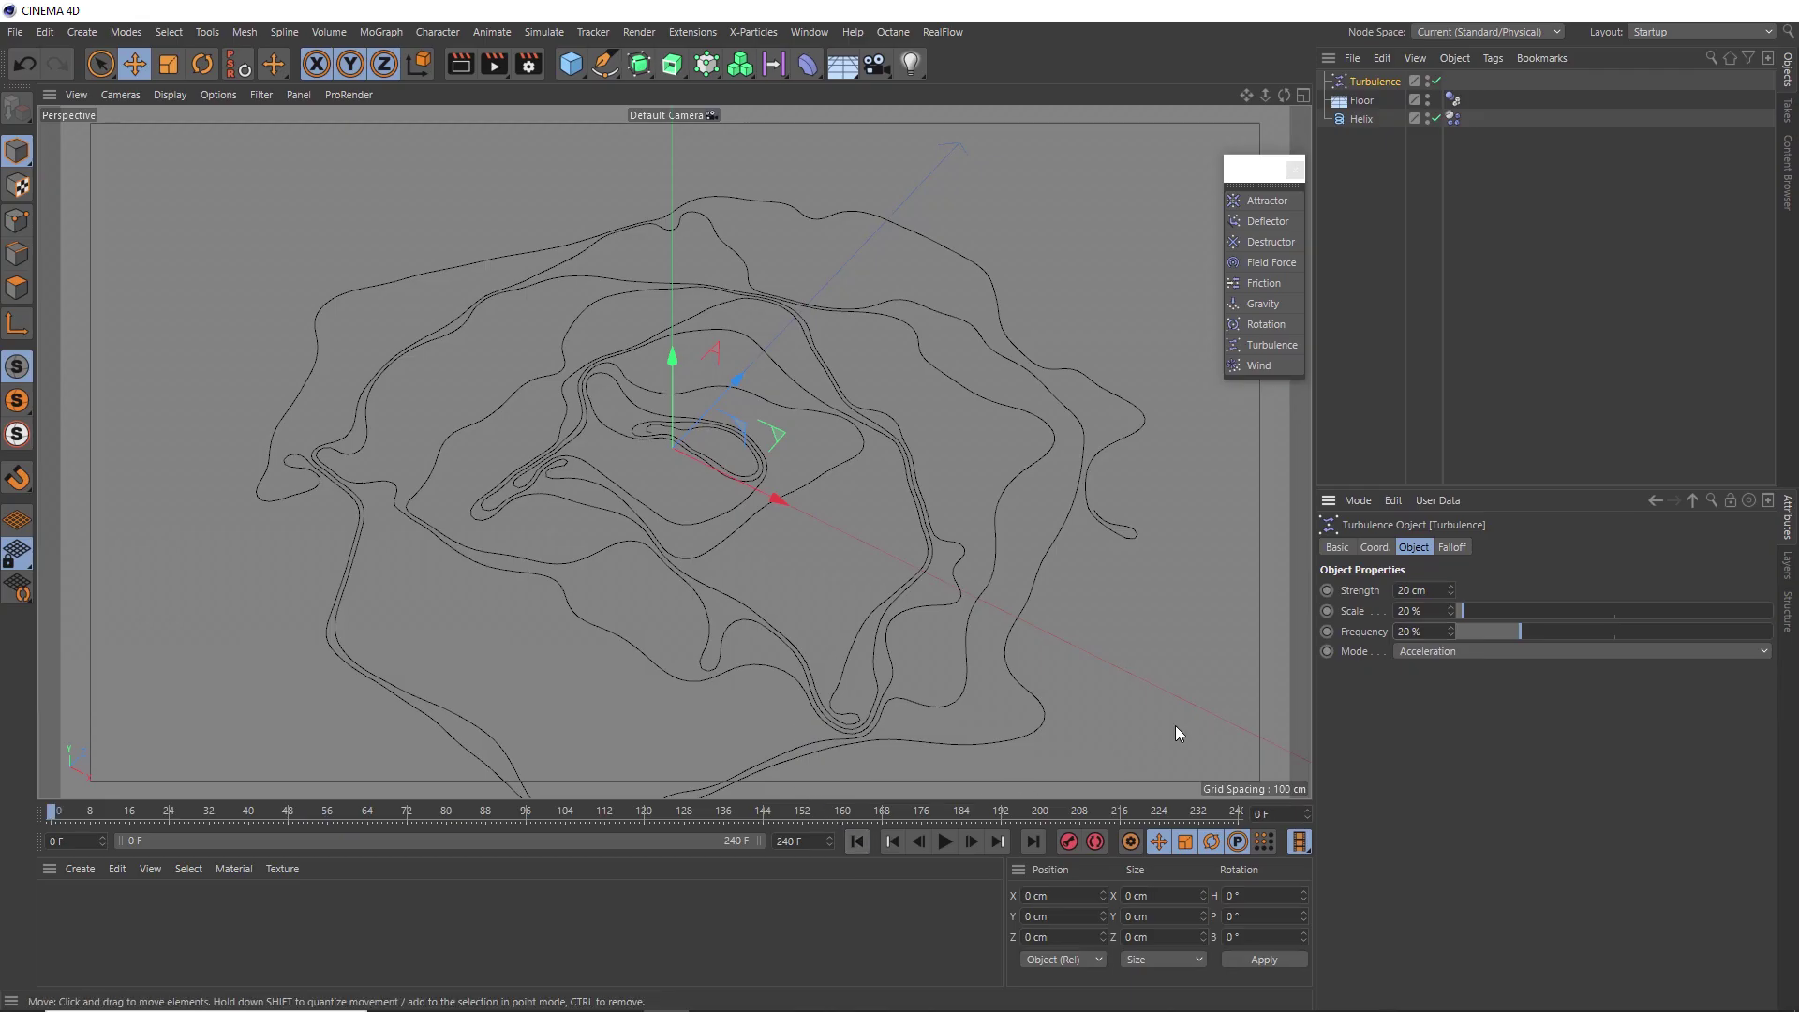
Limit the turbulence with a 130 cm Spherical Field in its Falloff and play the result.
{"action": "left_click", "coordinate": [1451, 548]}
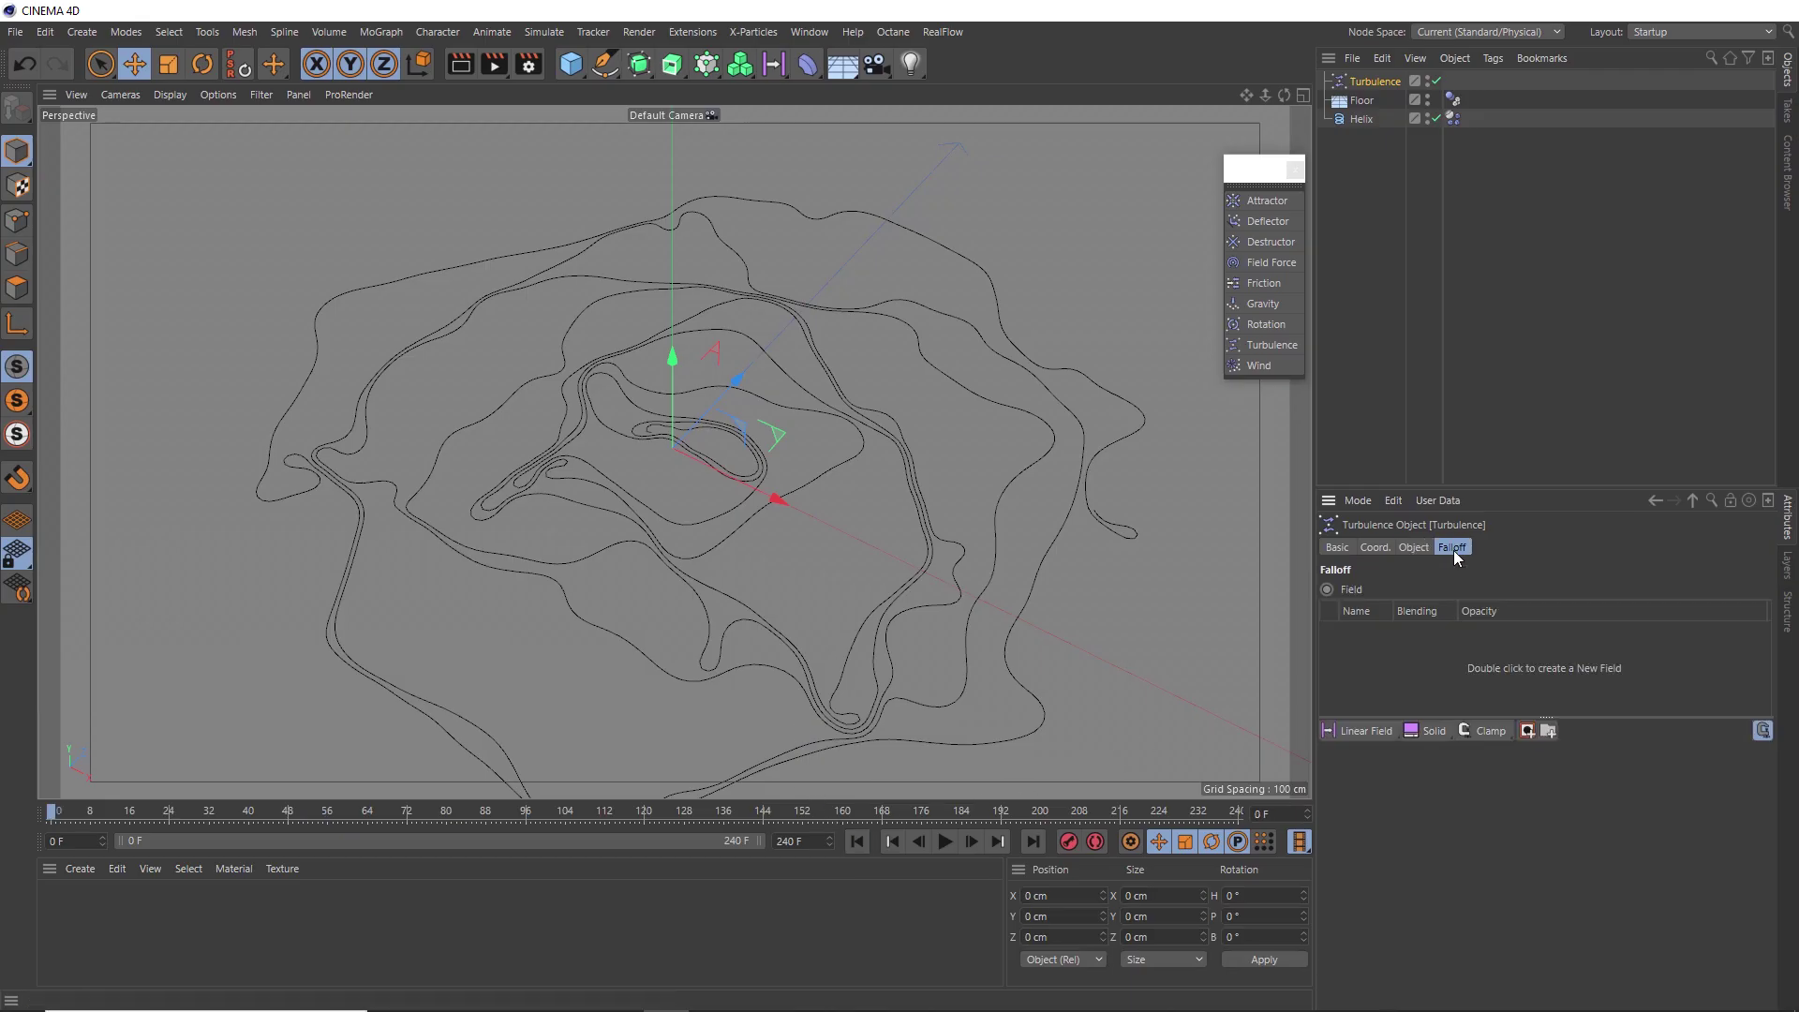
{"action": "left_click", "coordinate": [1377, 730]}
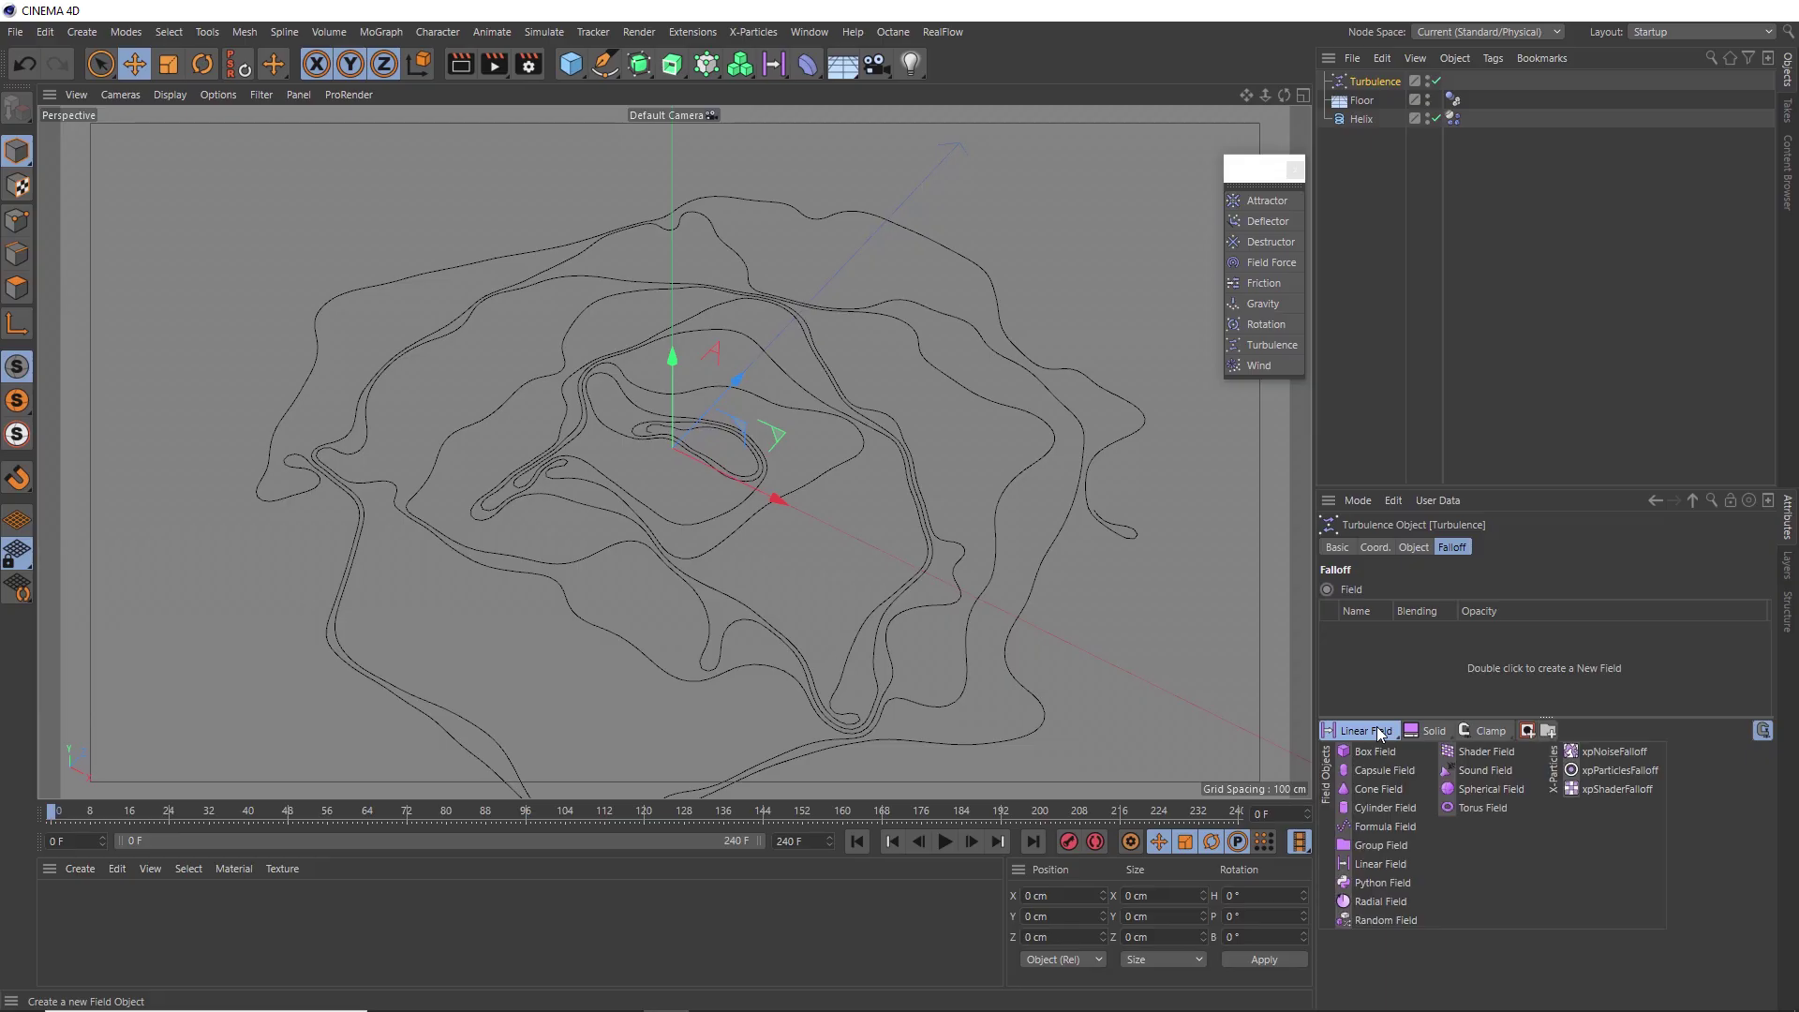
{"action": "left_click", "coordinate": [1468, 791]}
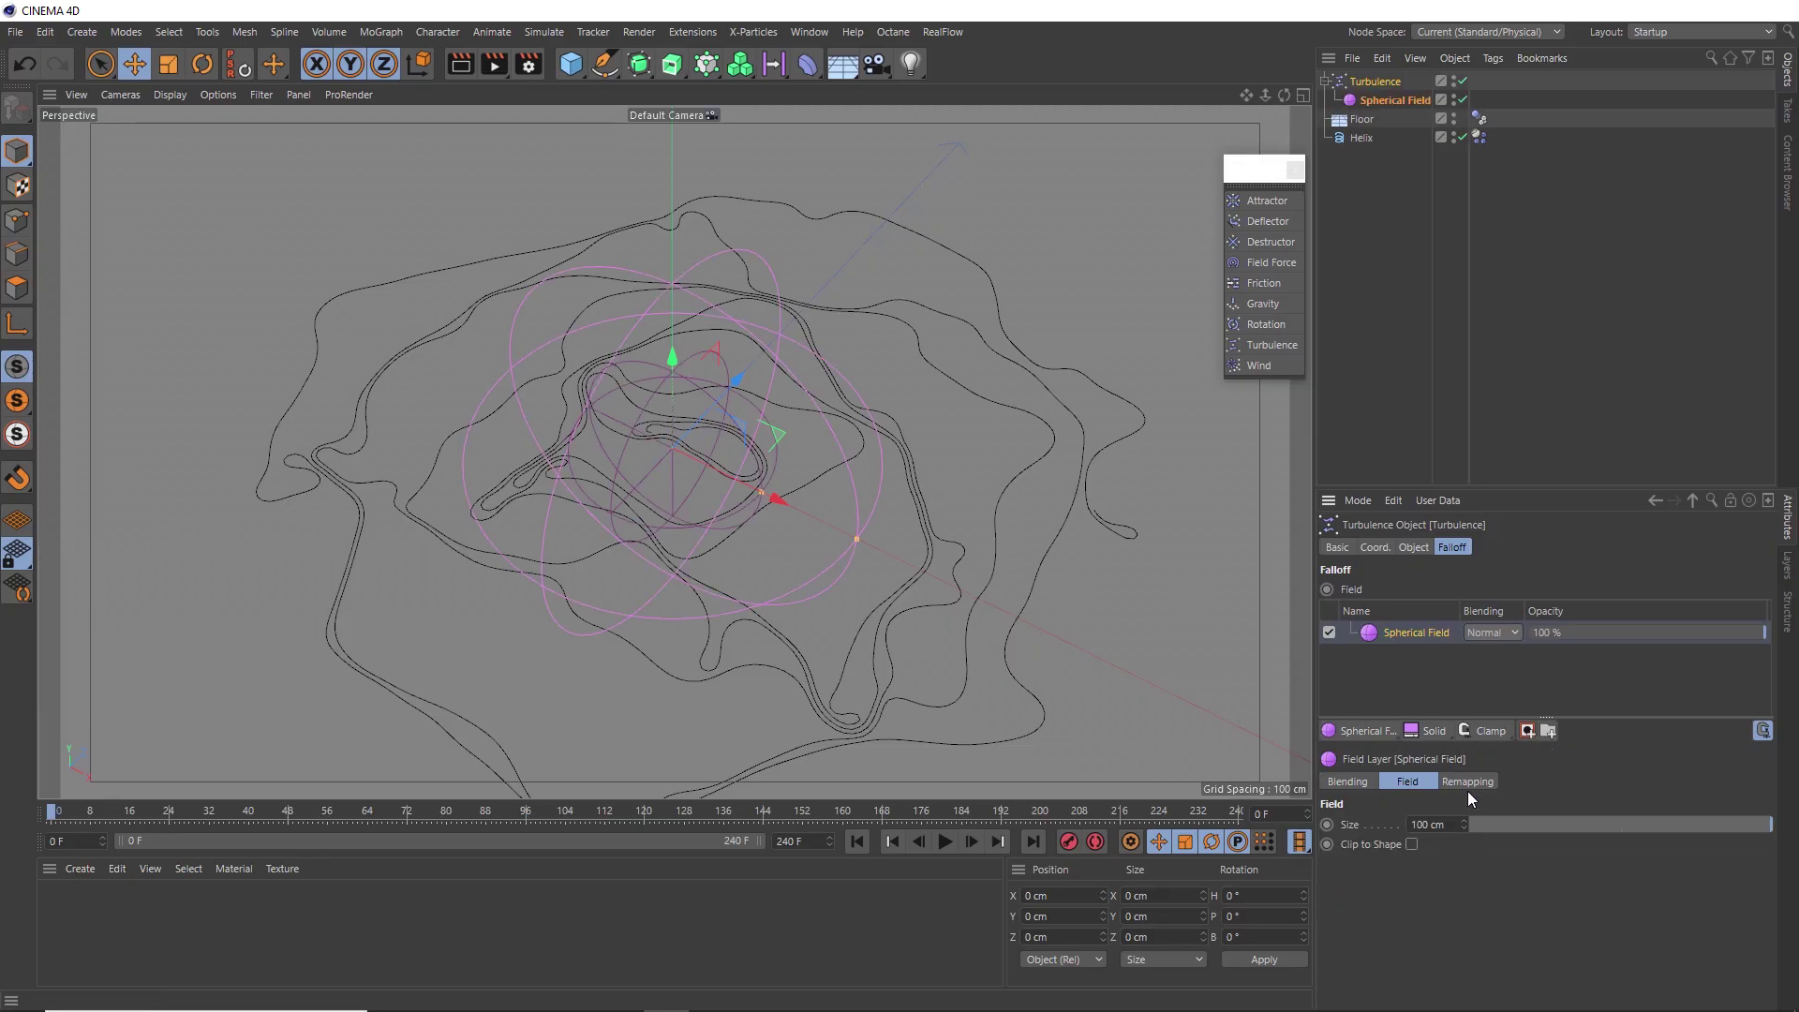
{"action": "double_click", "coordinate": [1417, 825]}
{"action": "type", "text": "130"}
{"action": "key", "text": "Return"}
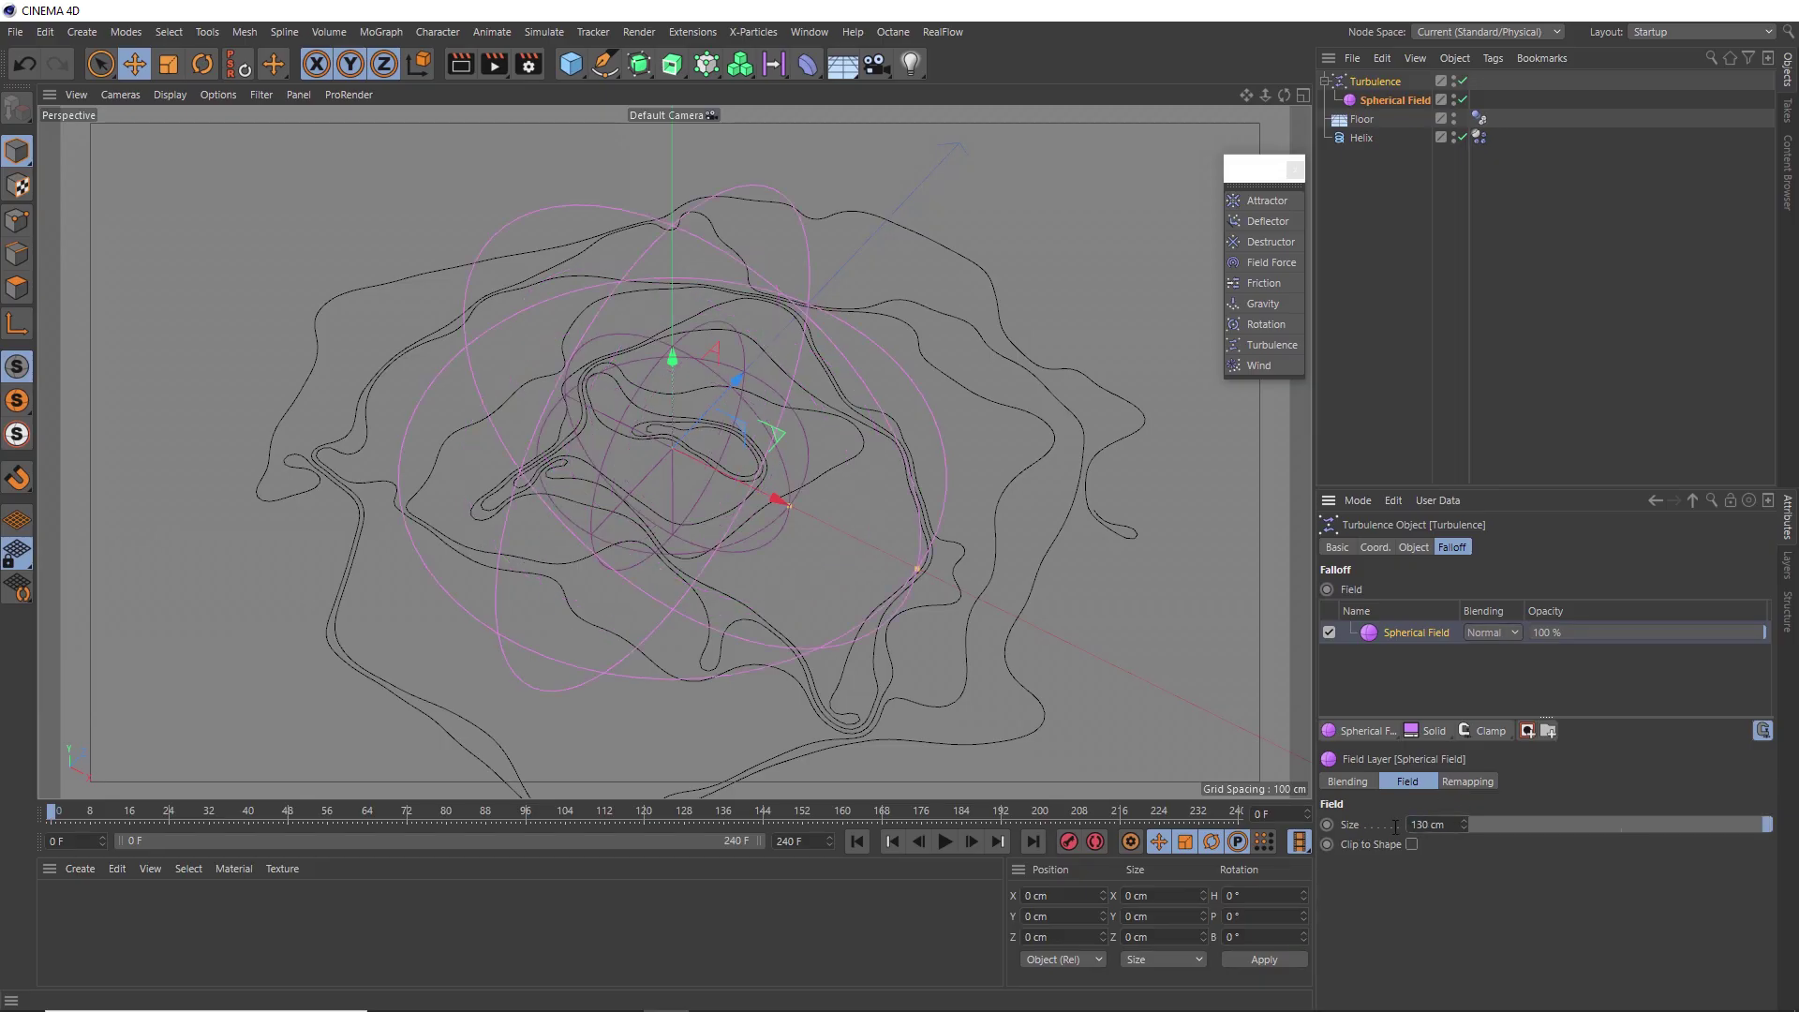
{"action": "left_click", "coordinate": [946, 841]}
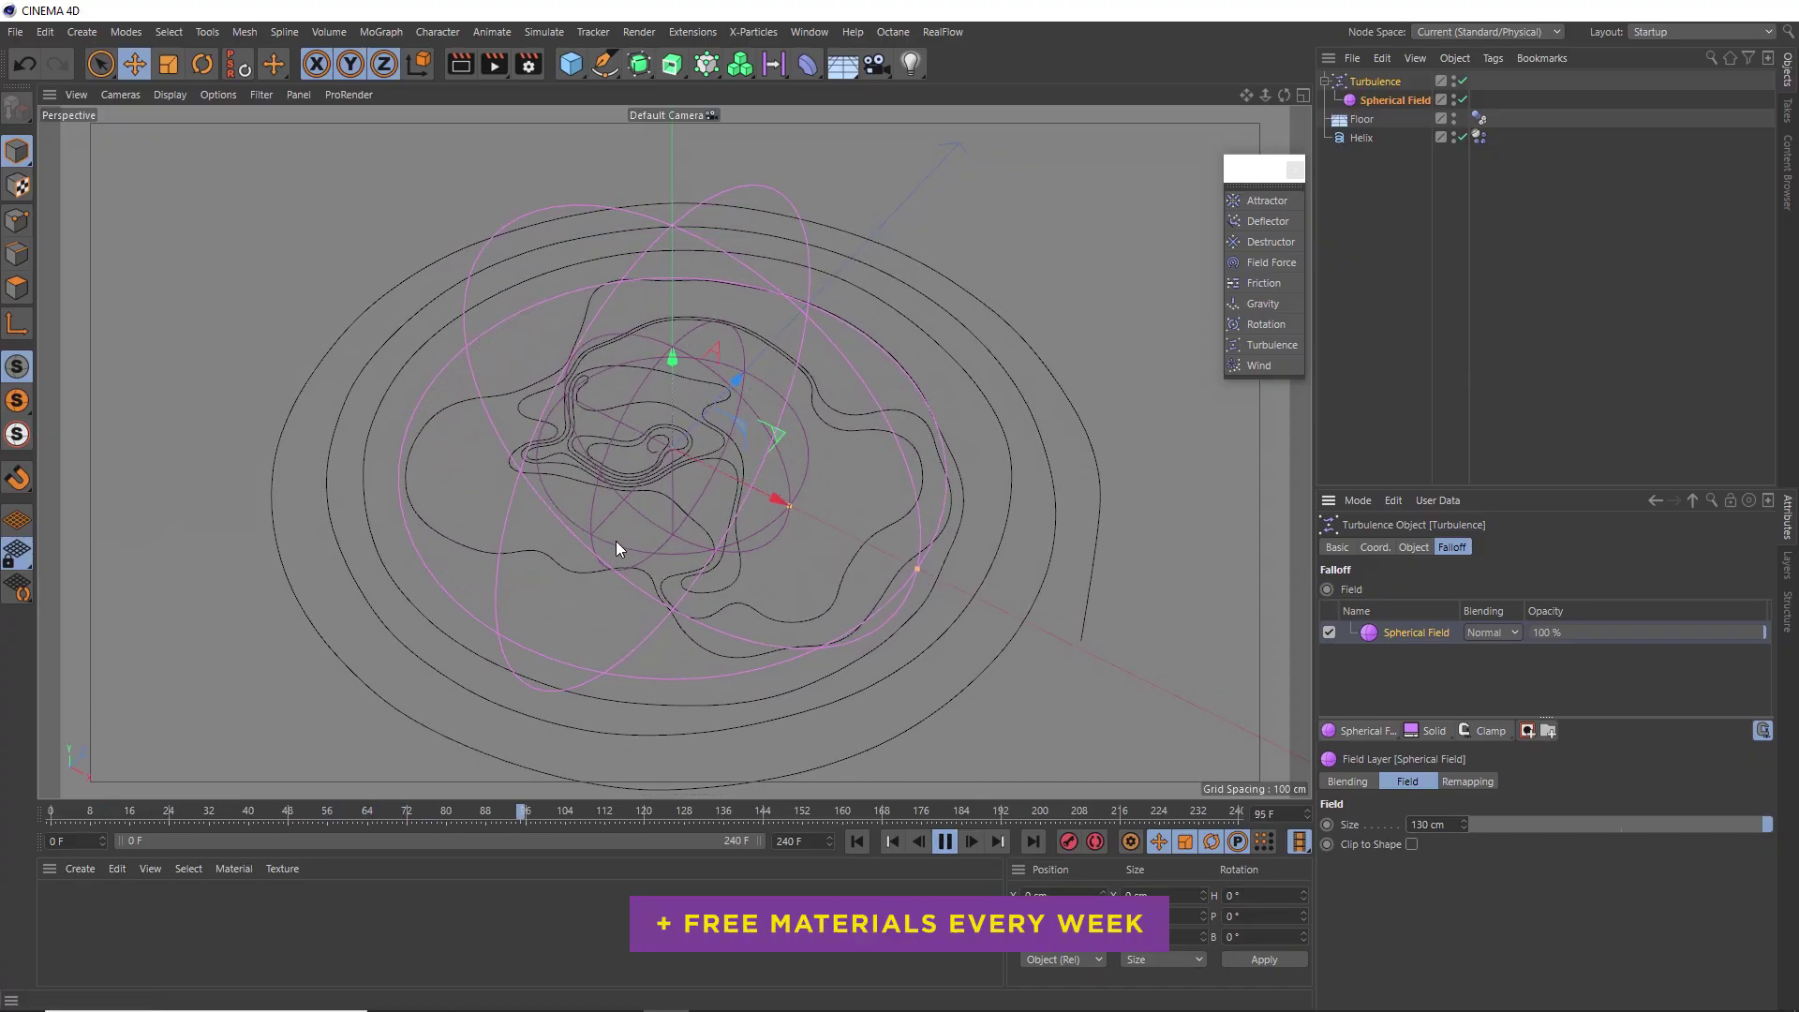
Add a Field Force with a Formula Field in its field list and play the simulation.
{"action": "left_click", "coordinate": [946, 841]}
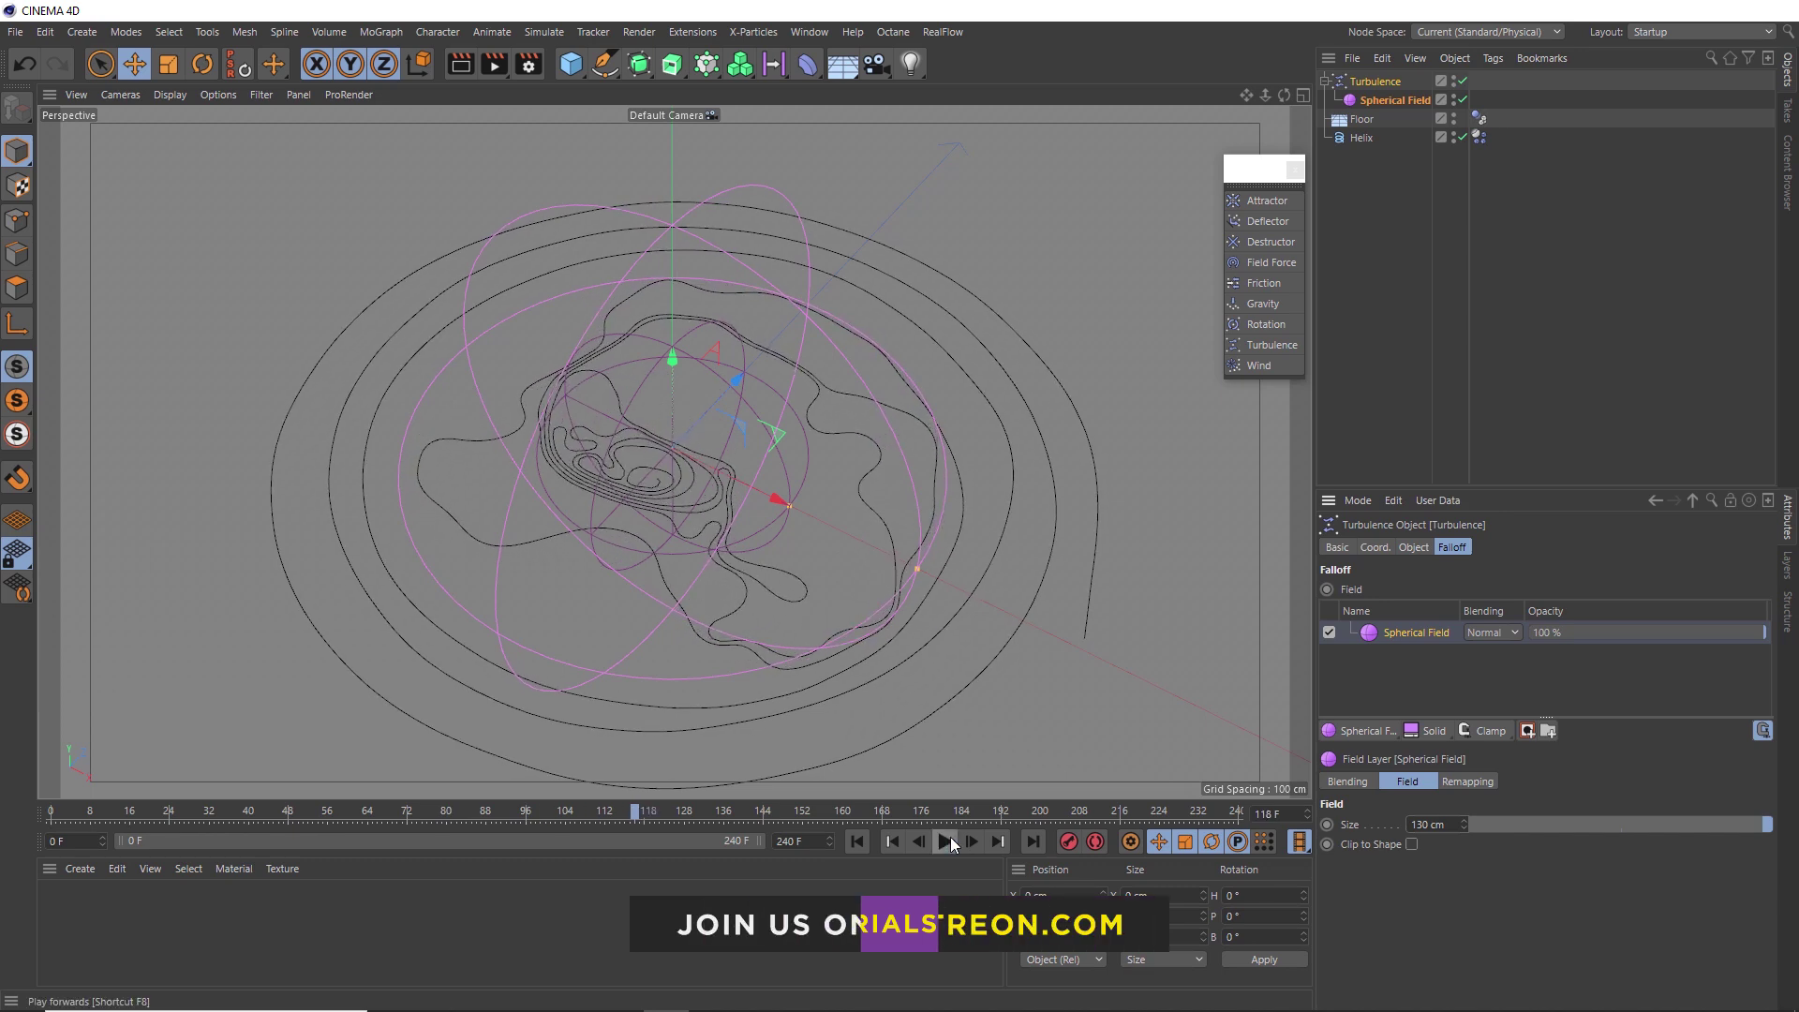
{"action": "left_click", "coordinate": [858, 841]}
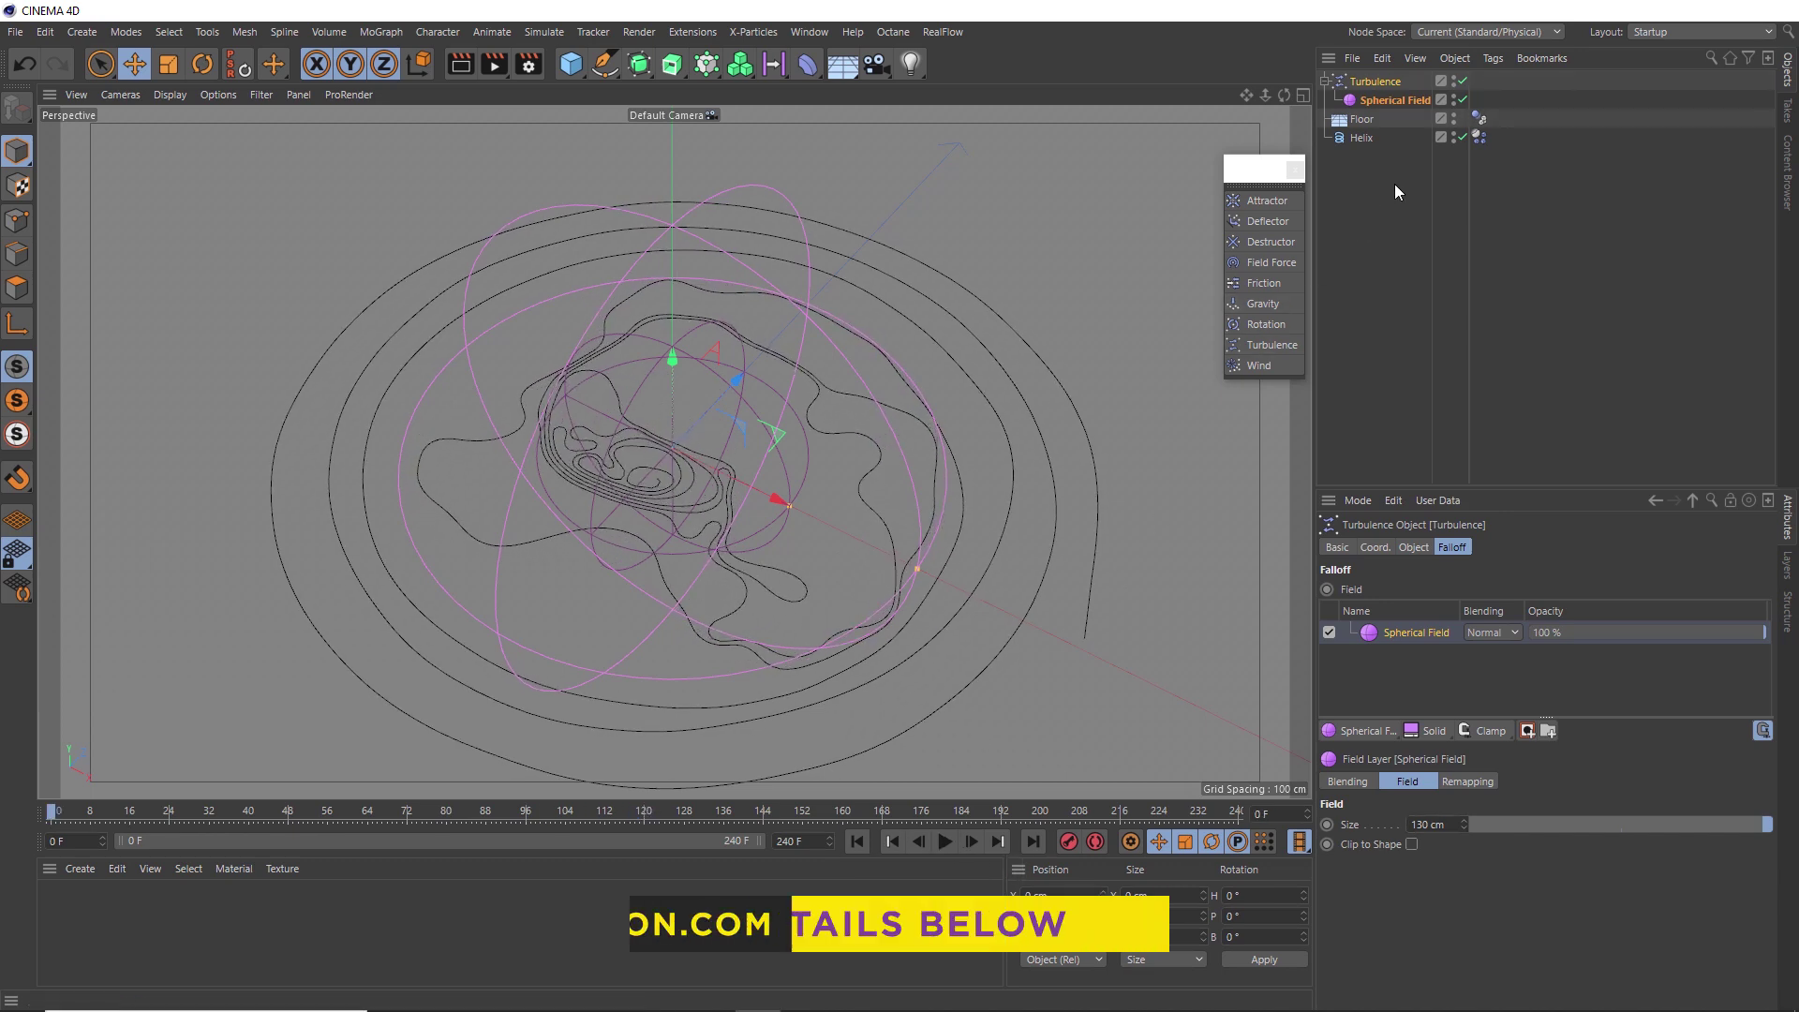
{"action": "left_click", "coordinate": [1479, 136]}
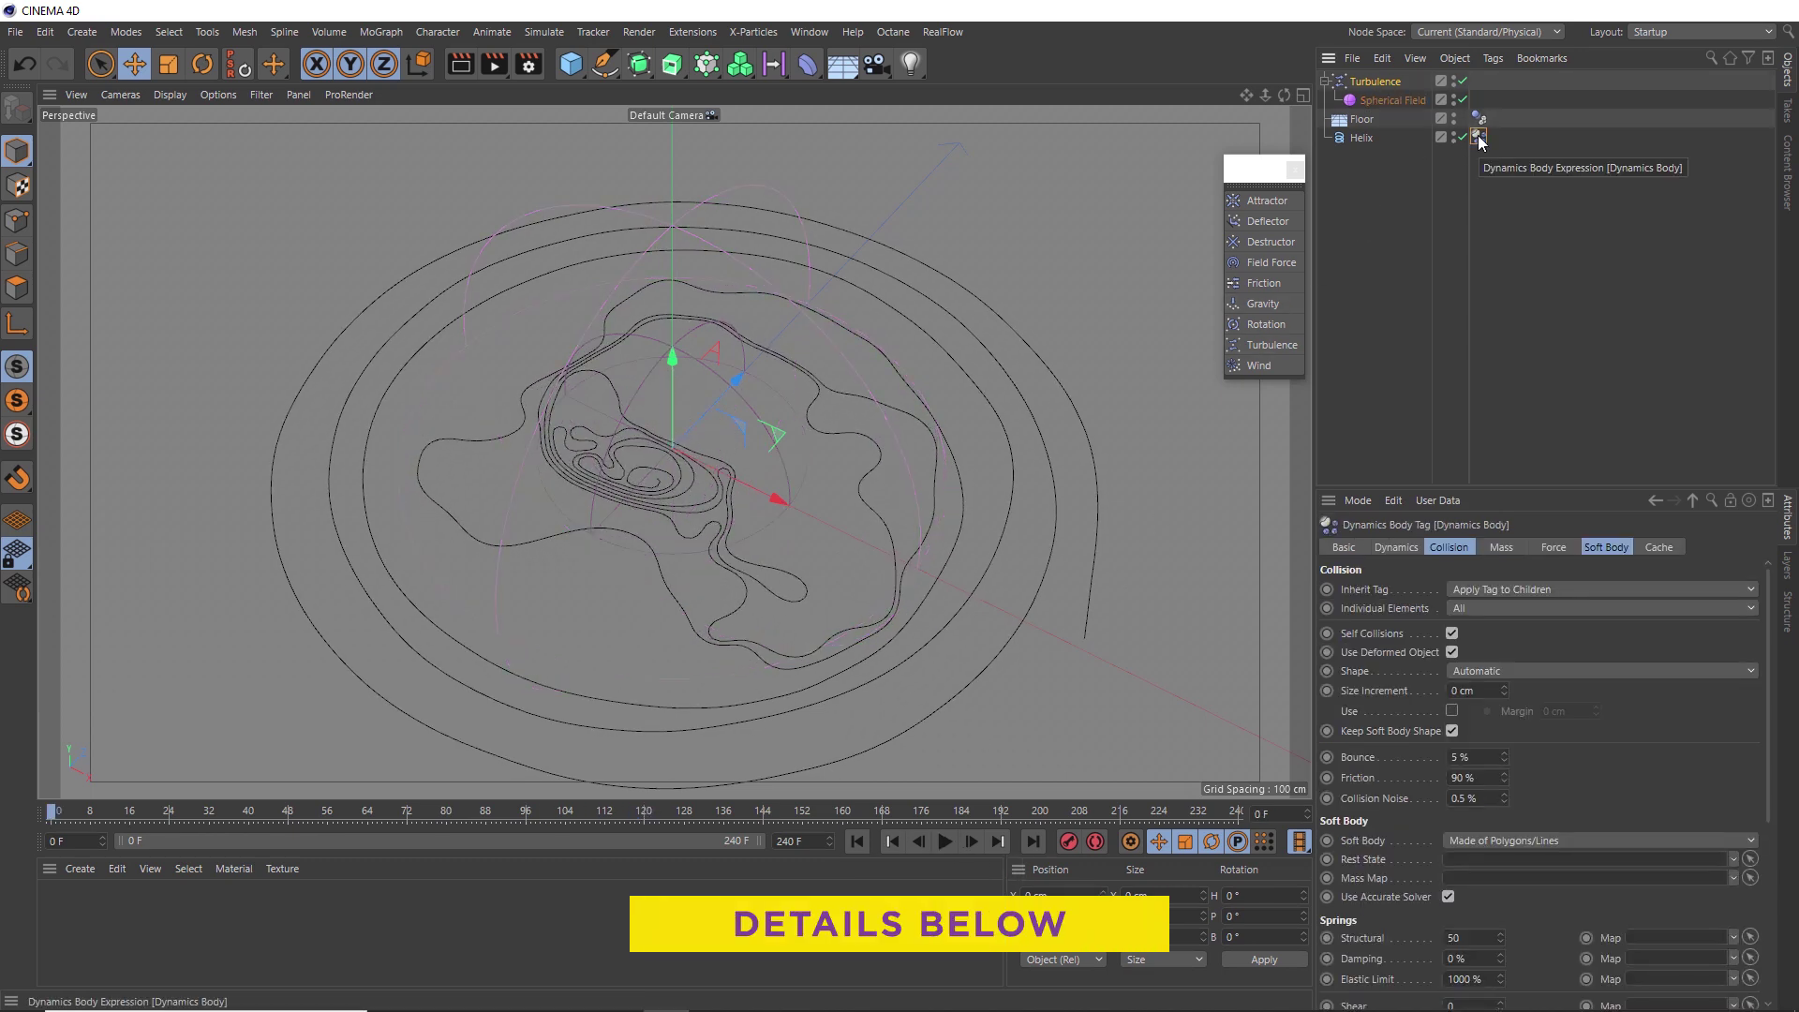
{"action": "left_click", "coordinate": [1261, 266]}
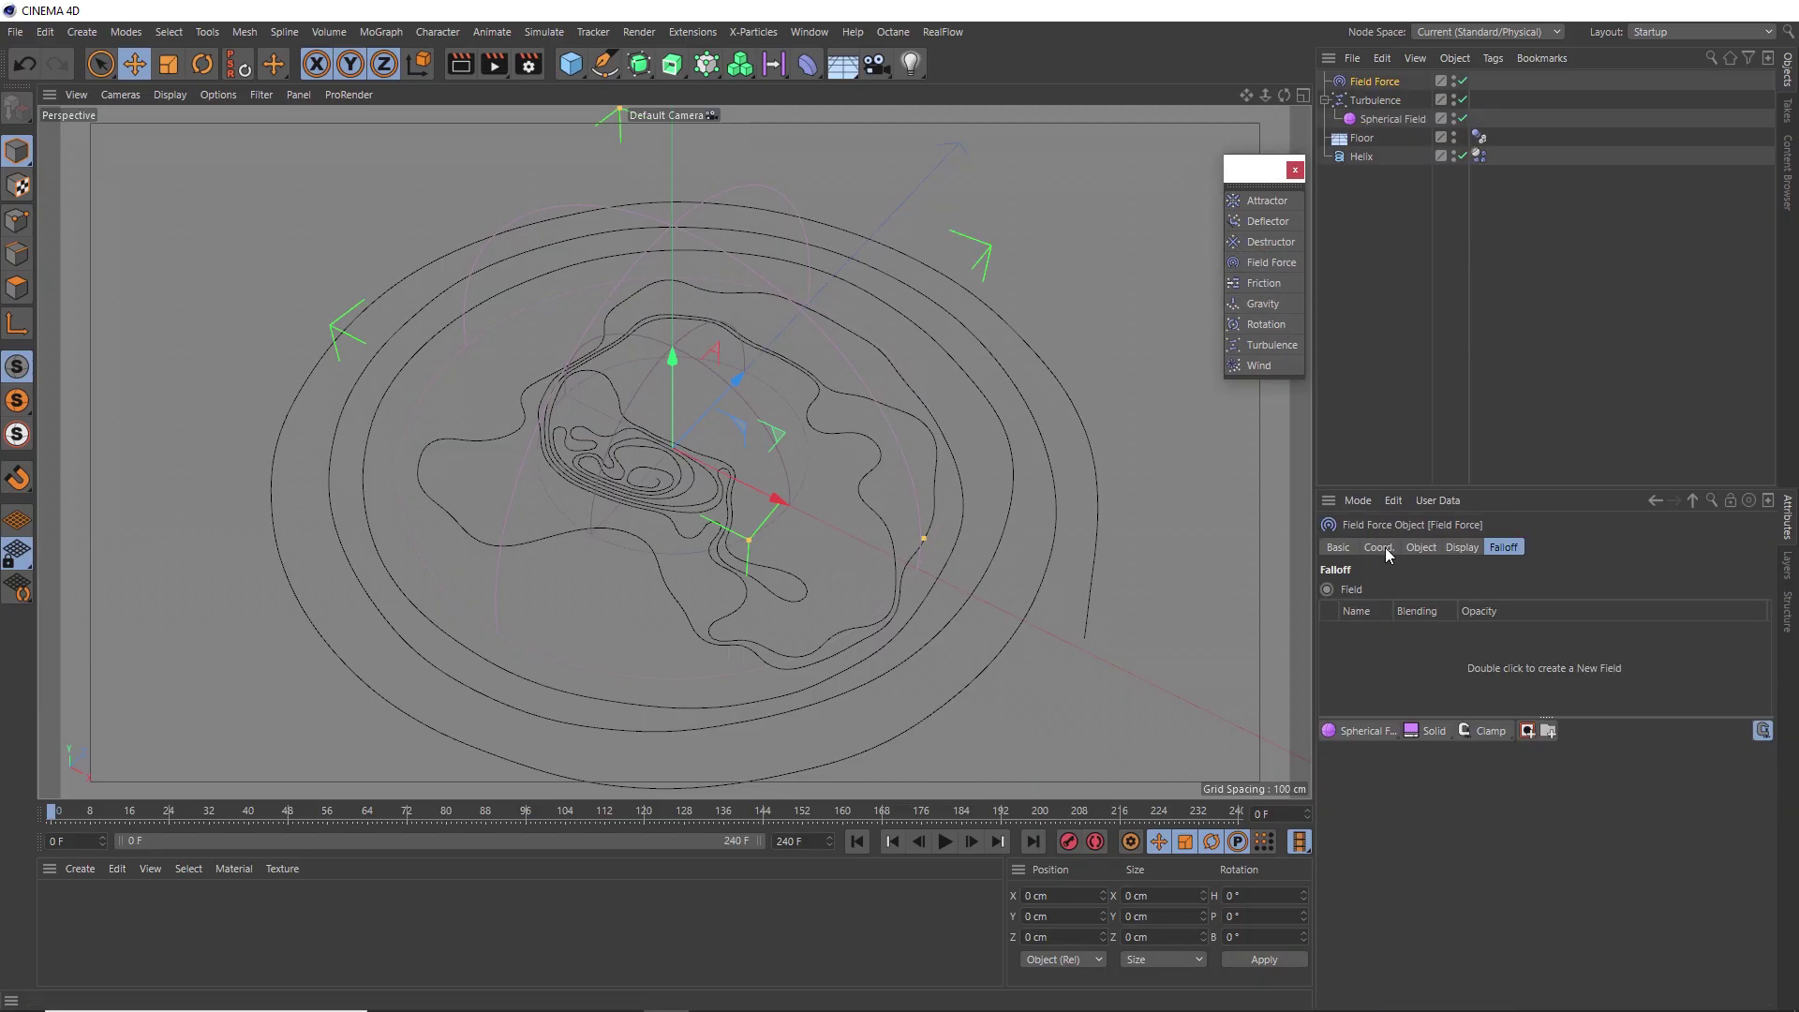
{"action": "left_click", "coordinate": [1421, 548]}
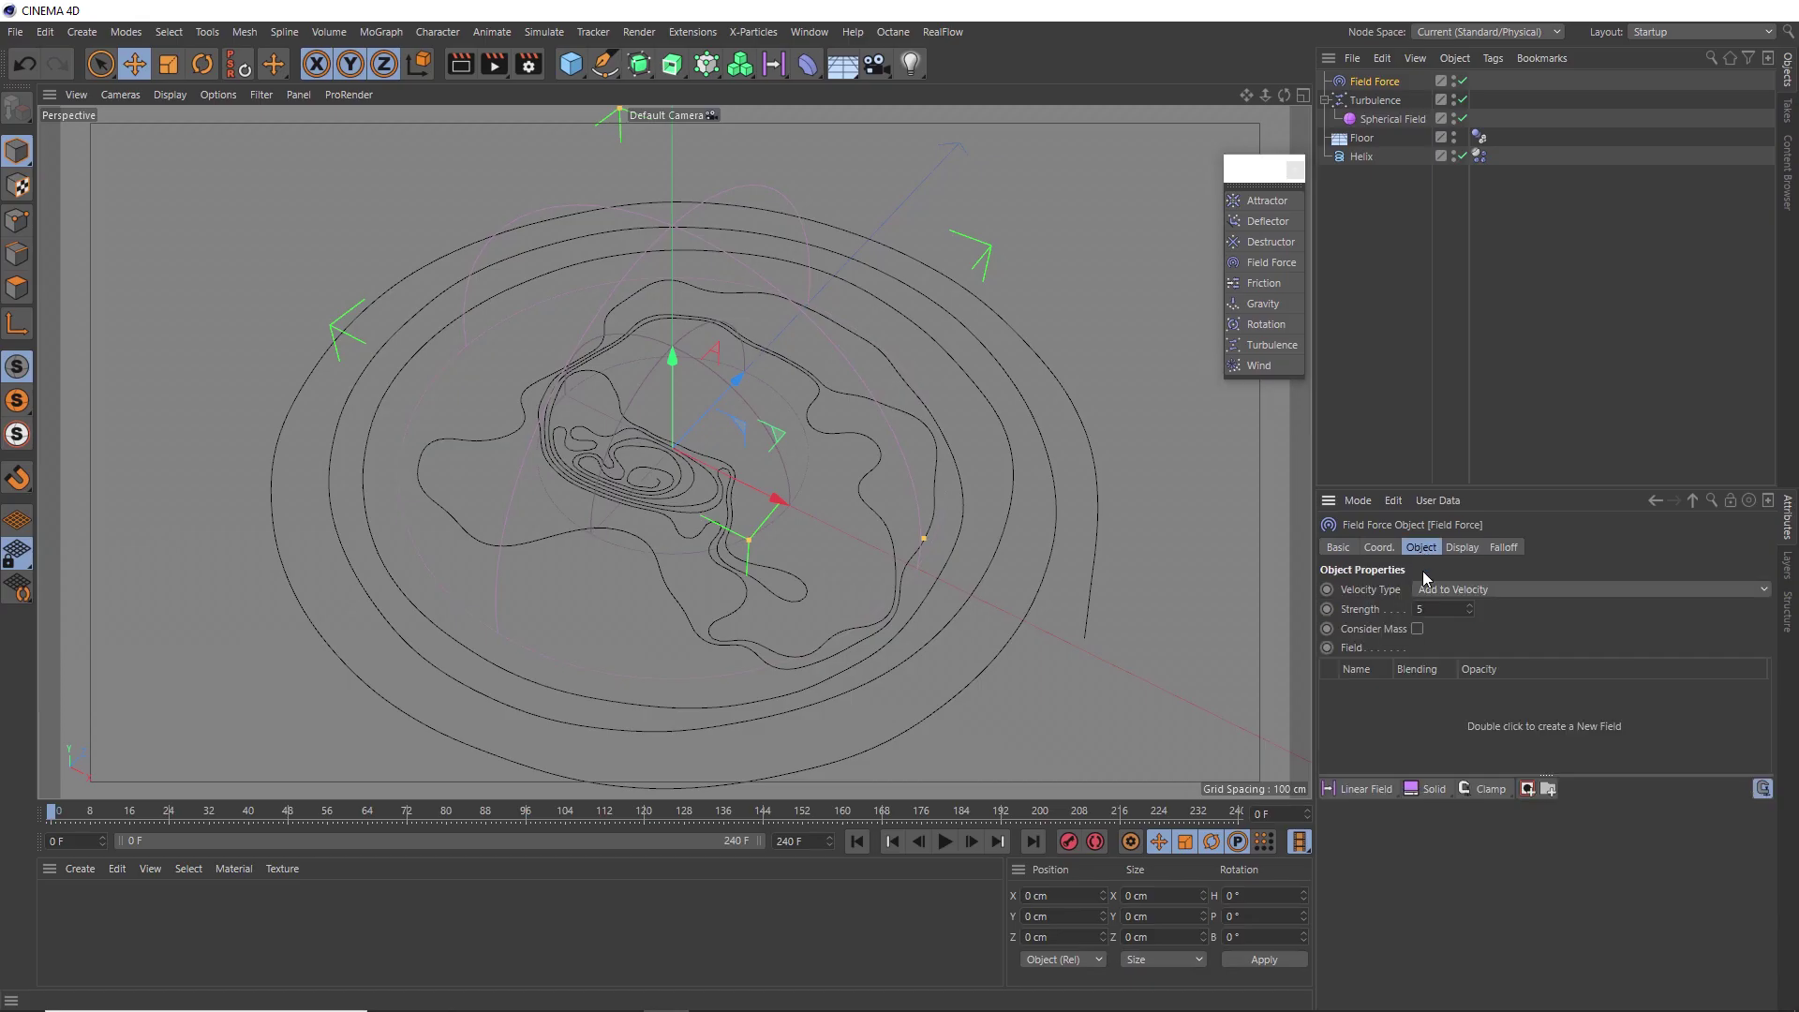
{"action": "left_click", "coordinate": [1386, 791]}
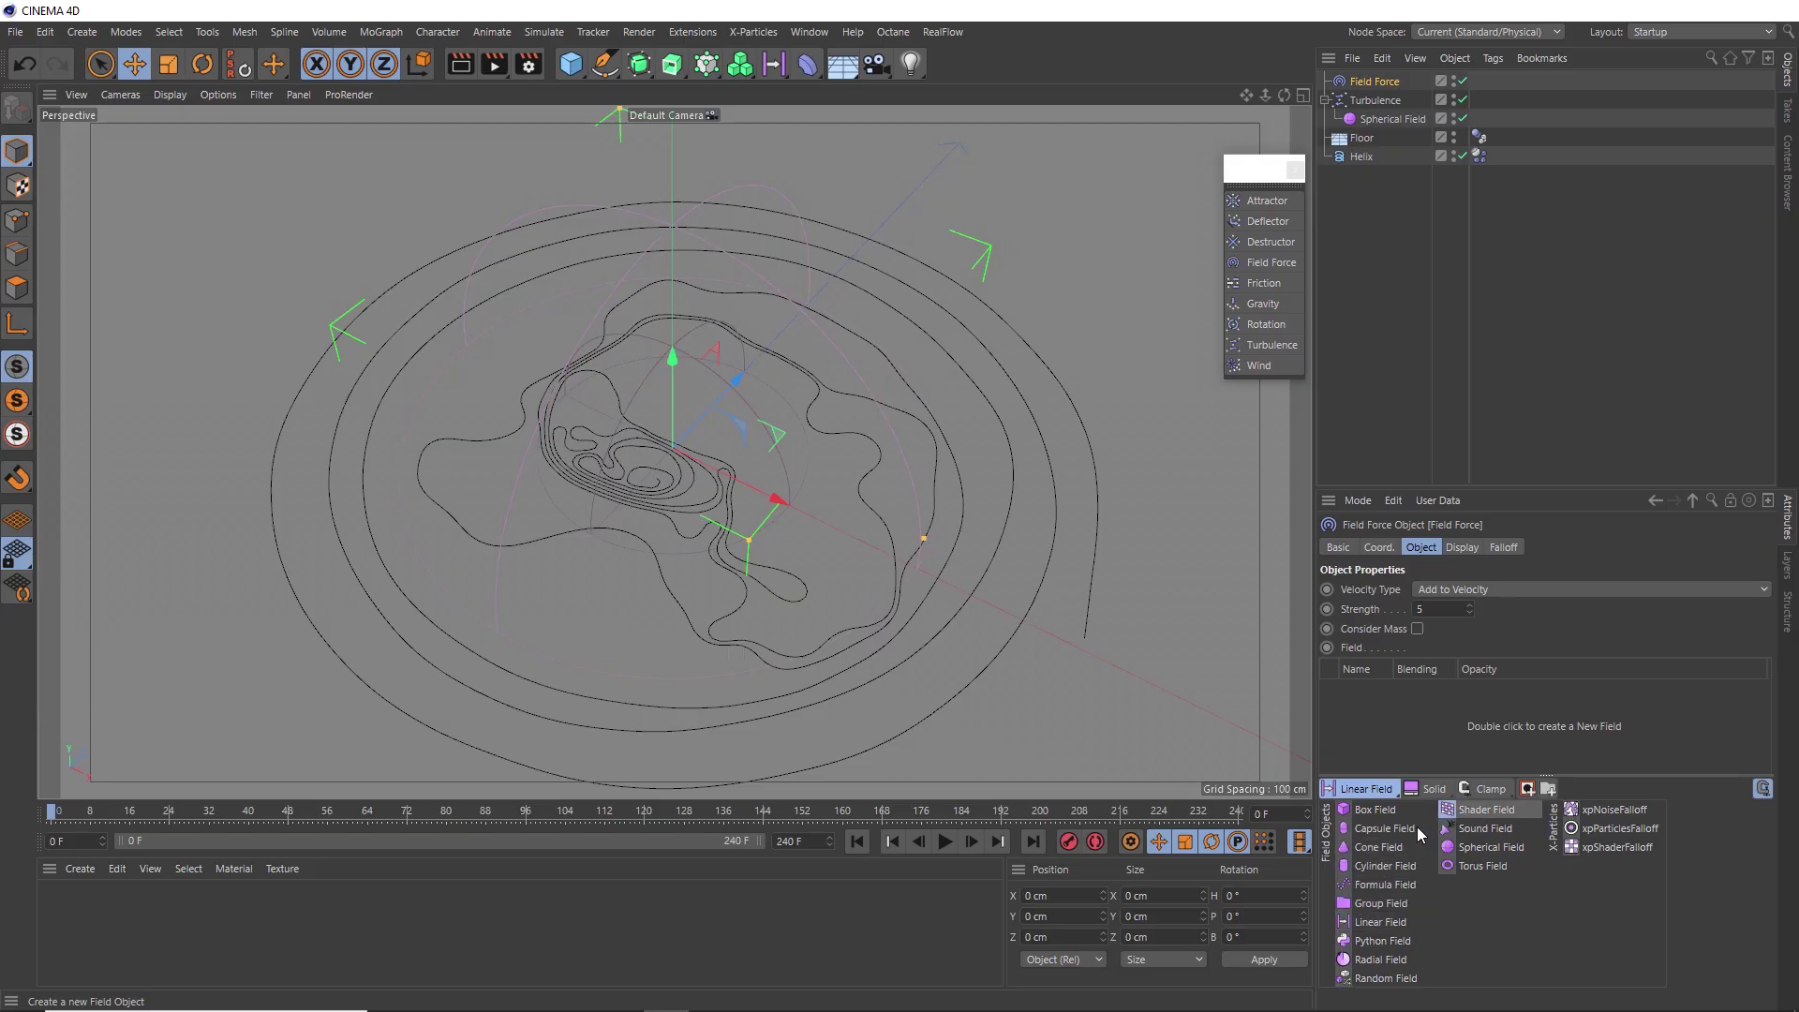
{"action": "left_click", "coordinate": [1386, 884]}
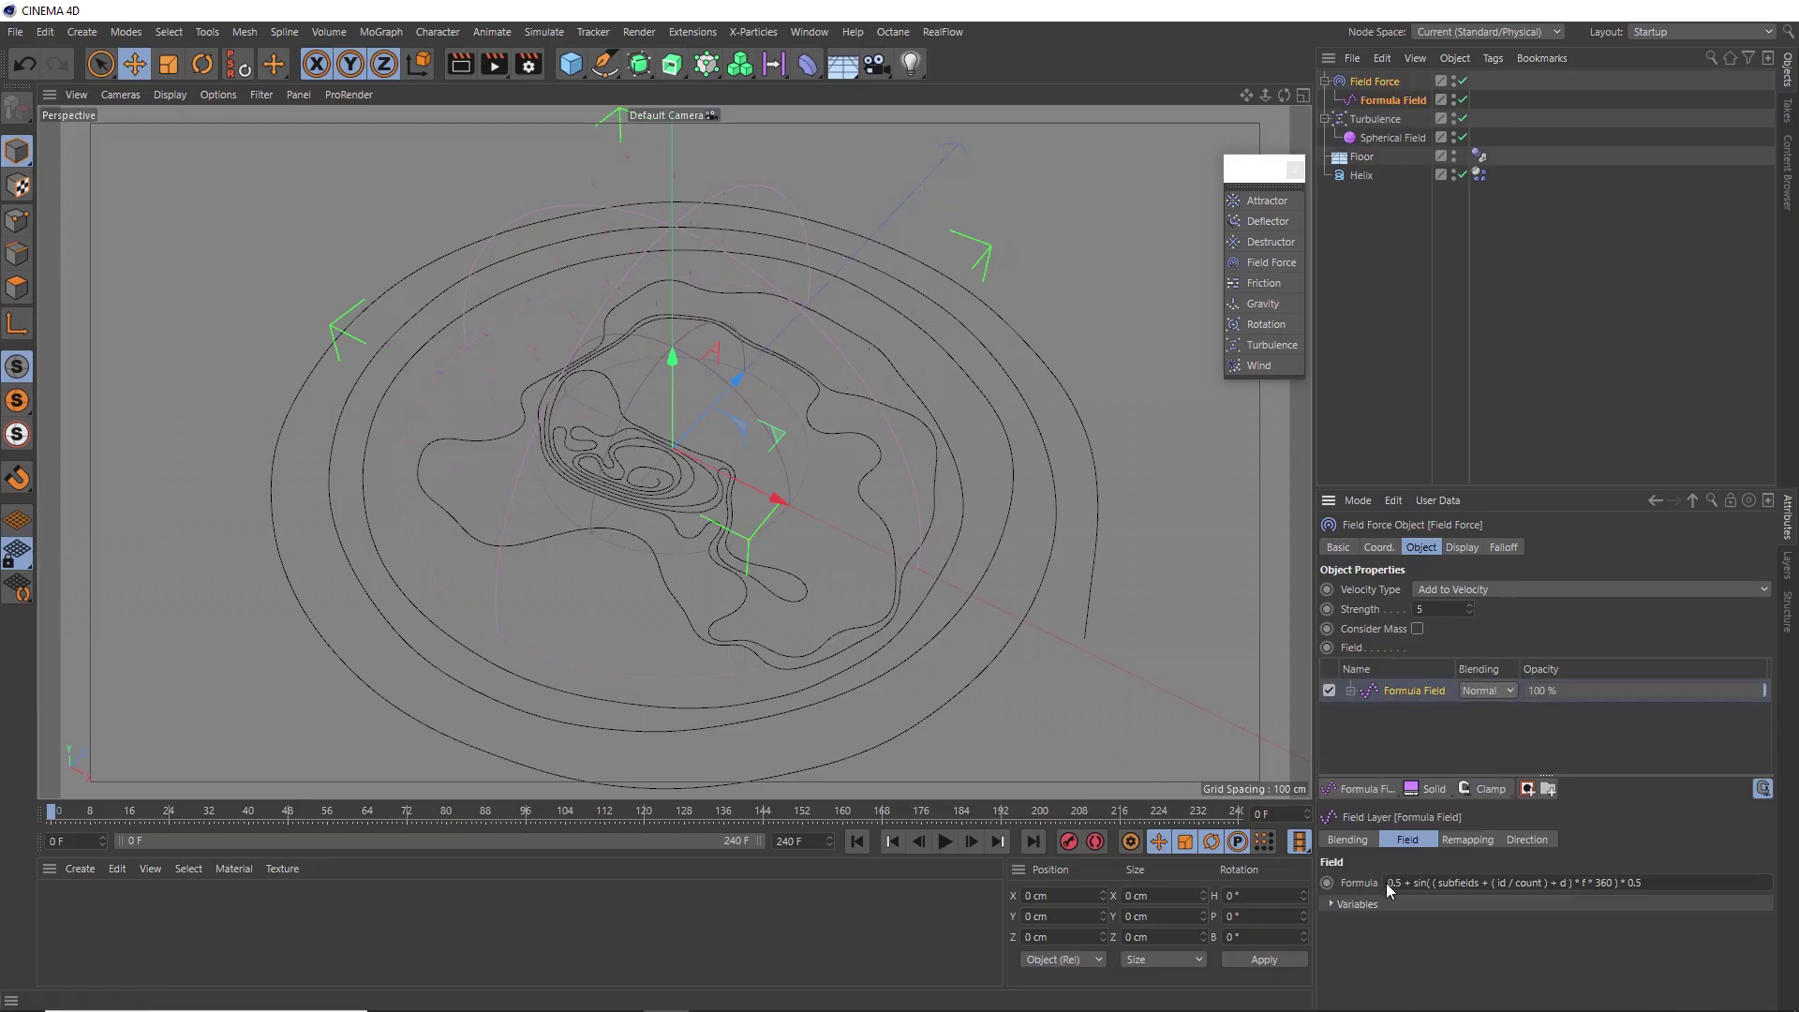
{"action": "left_click", "coordinate": [944, 841]}
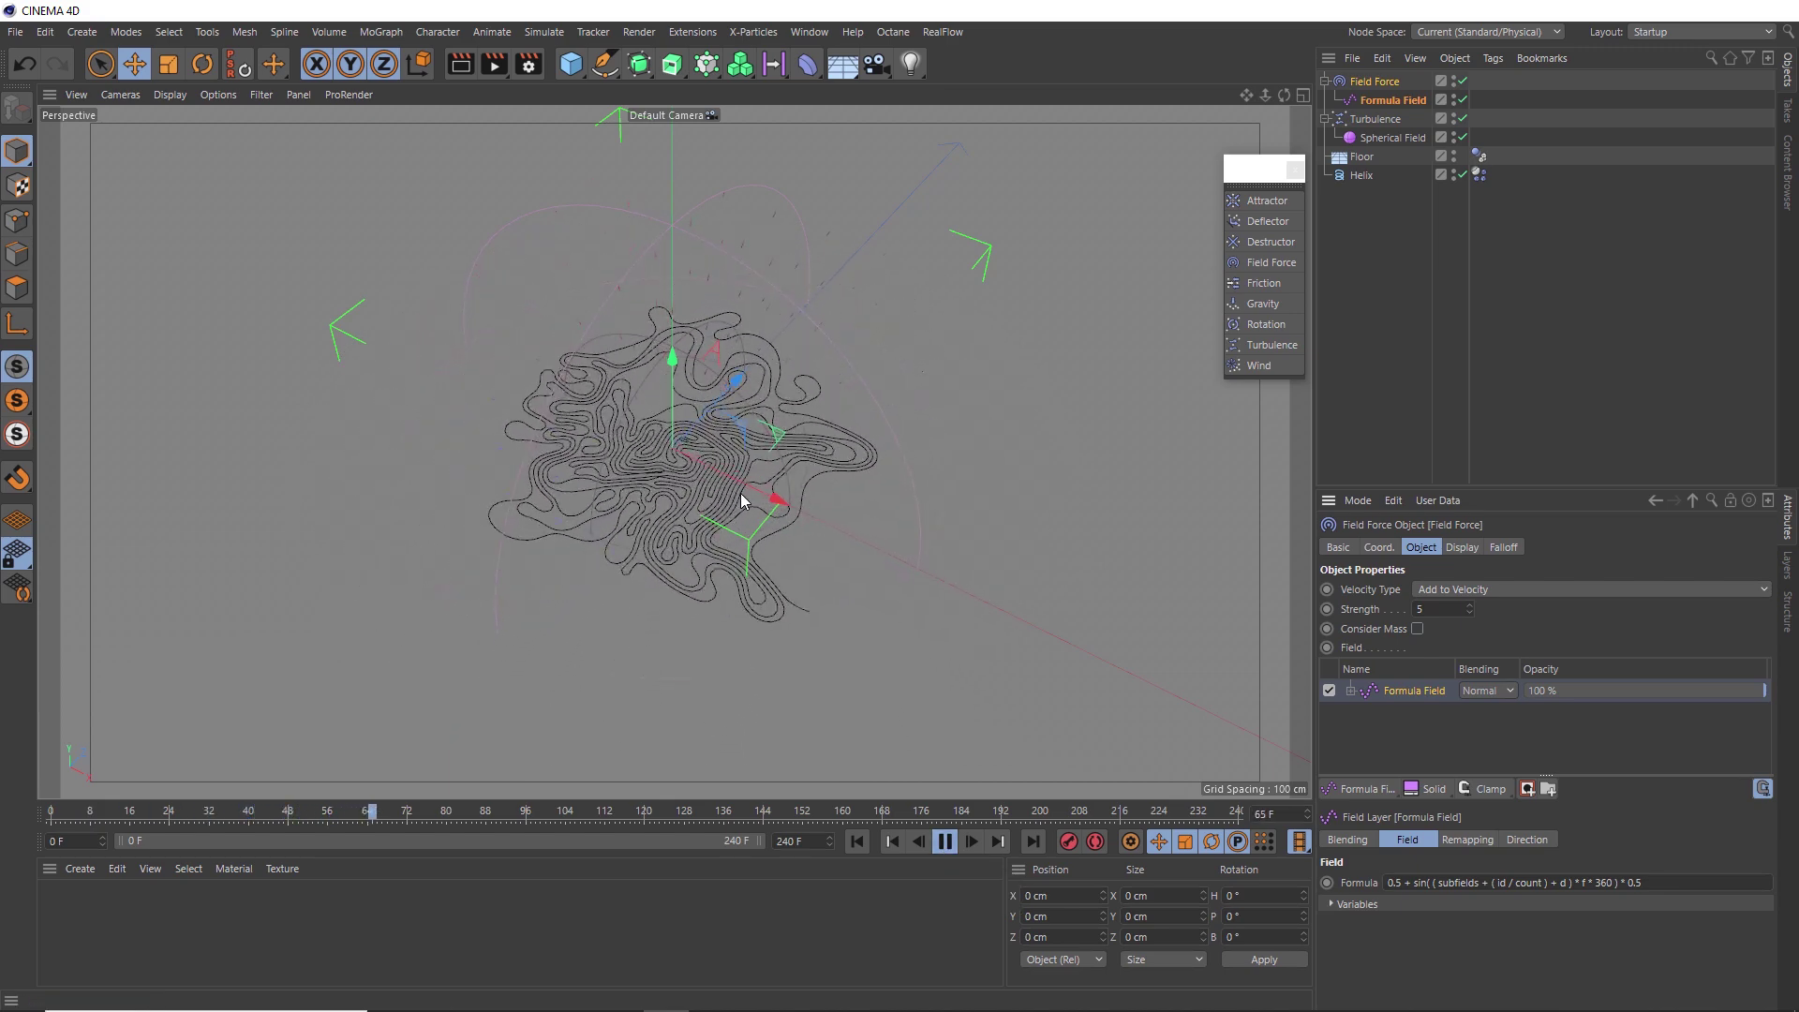
Stop playback, maximize the Perspective view and rewind the timeline to frame 0.
{"action": "left_click", "coordinate": [944, 842]}
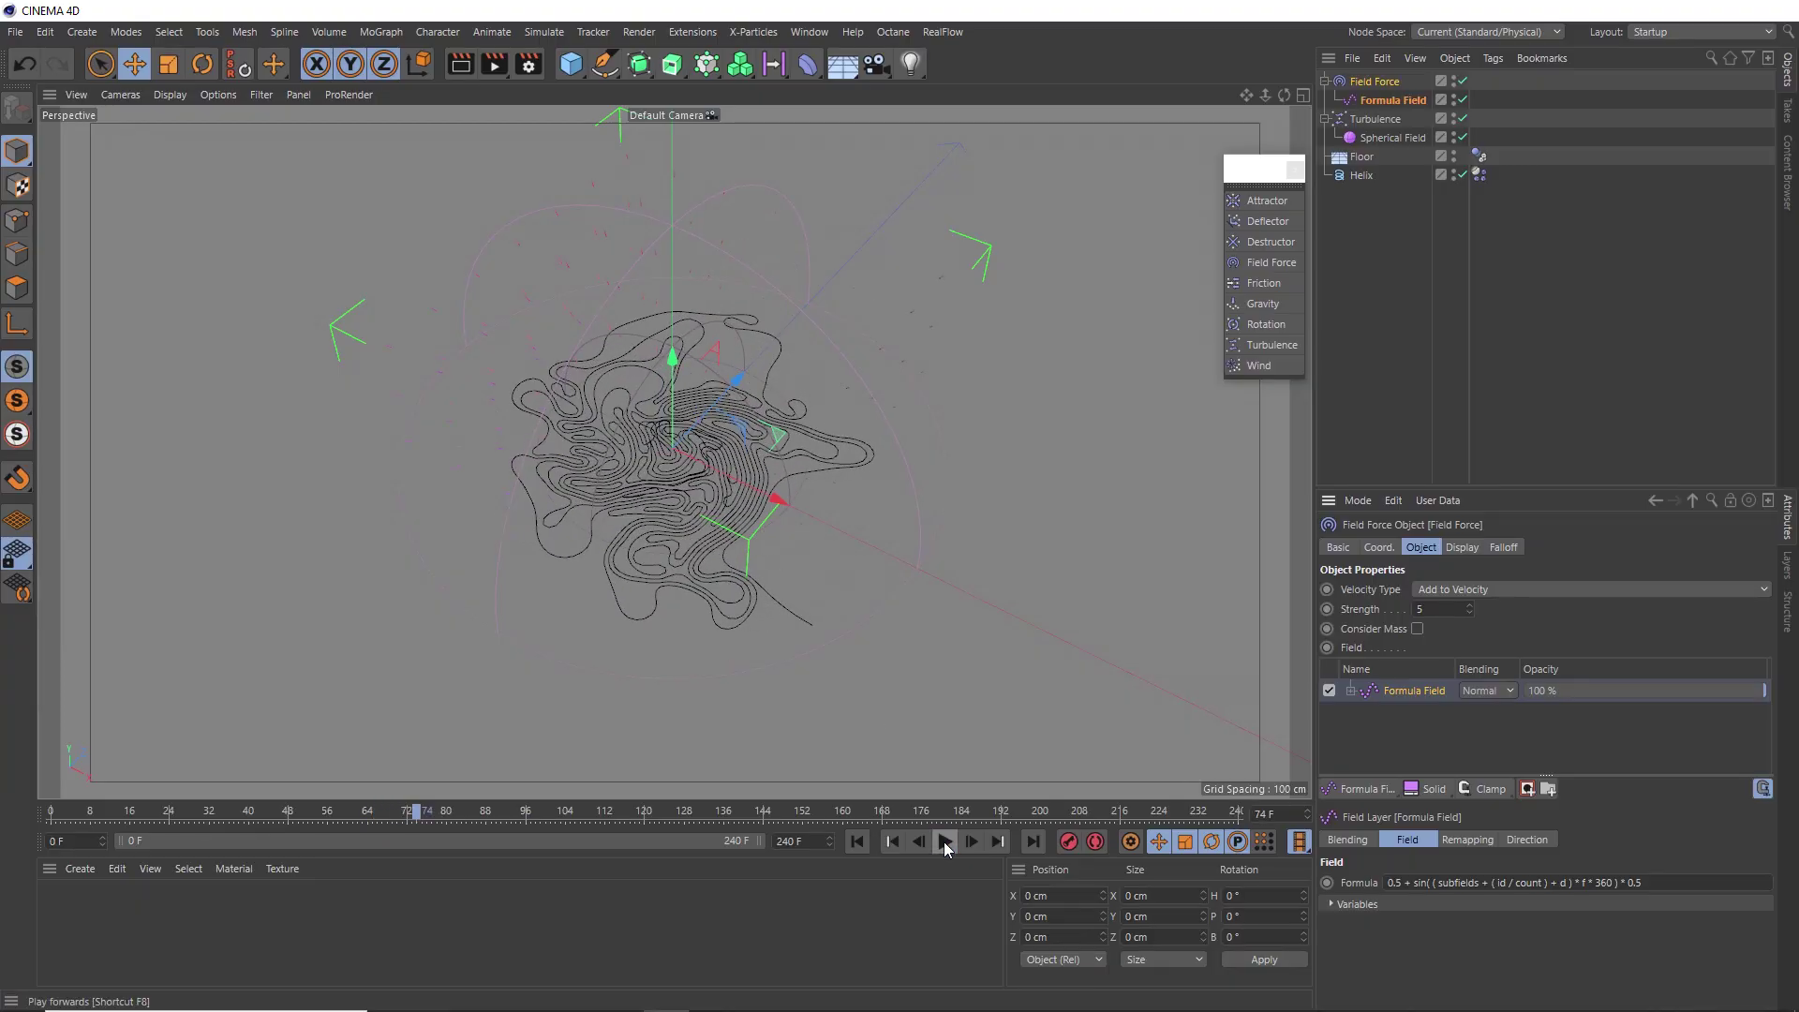
{"action": "left_click_drag", "start_coordinate": [697, 517], "coordinate": [740, 424], "text": "alt"}
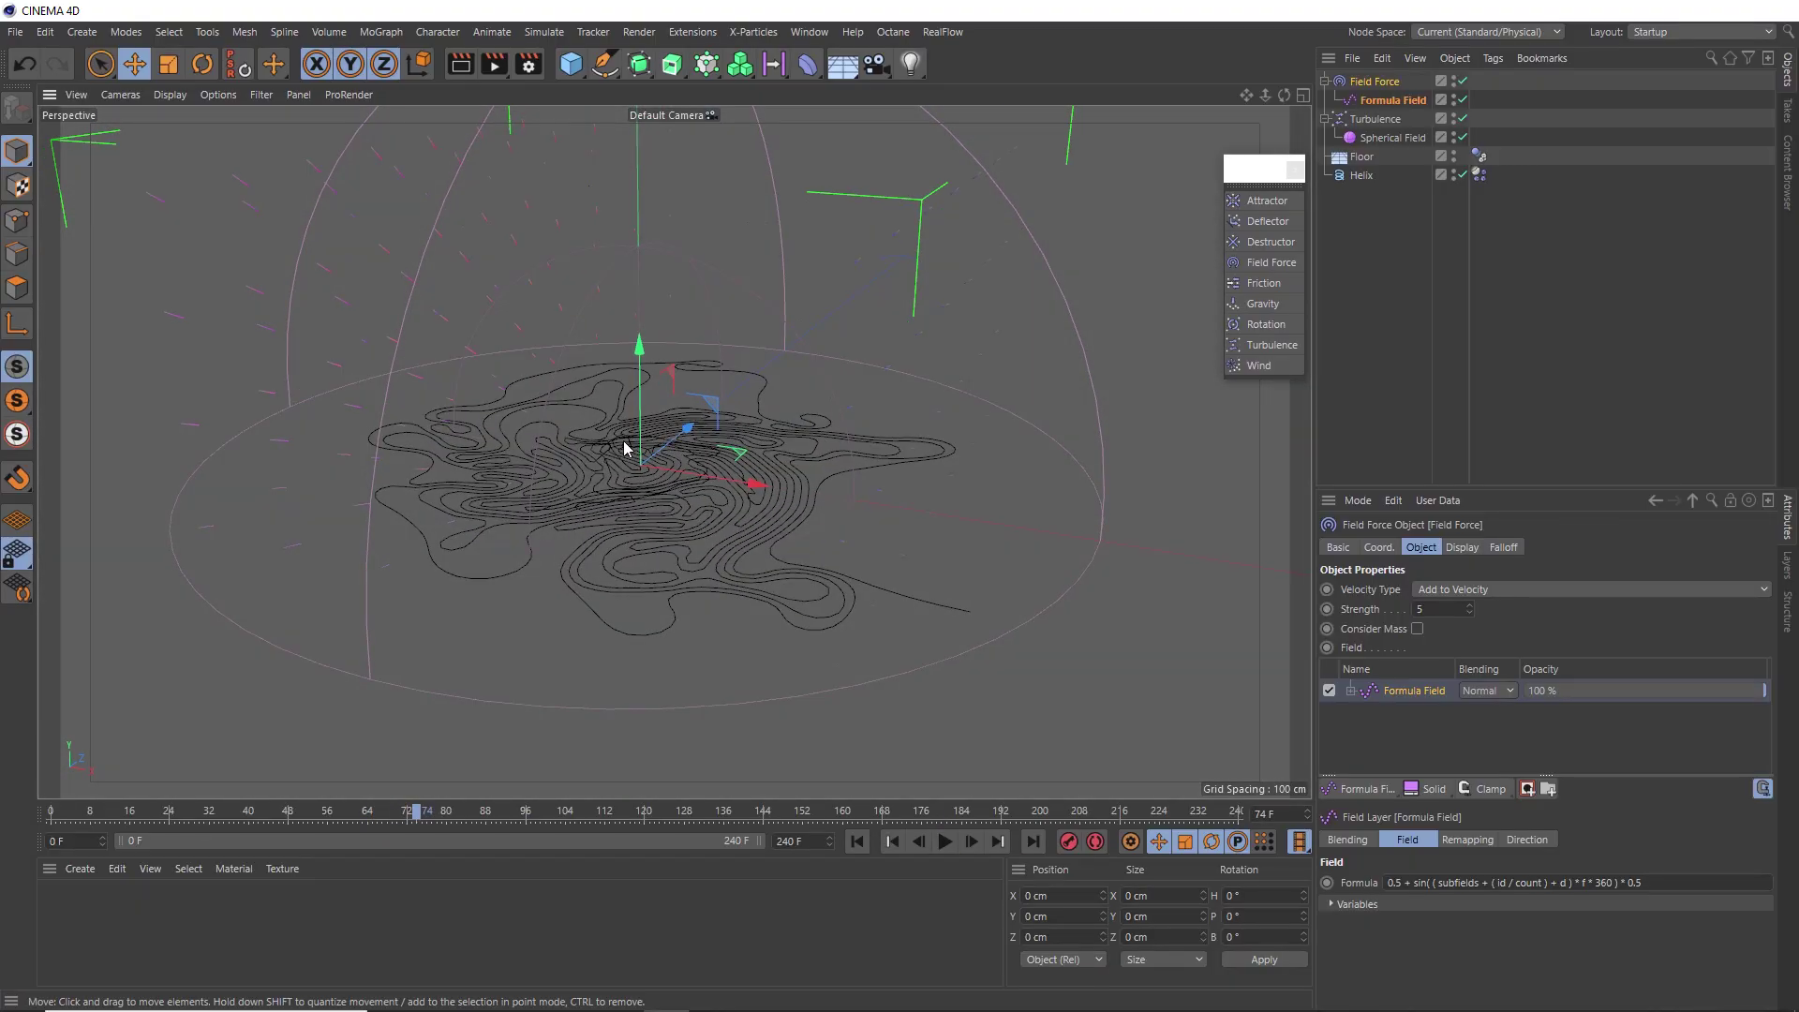
{"action": "middle_click", "coordinate": [649, 467]}
{"action": "middle_click", "coordinate": [974, 615]}
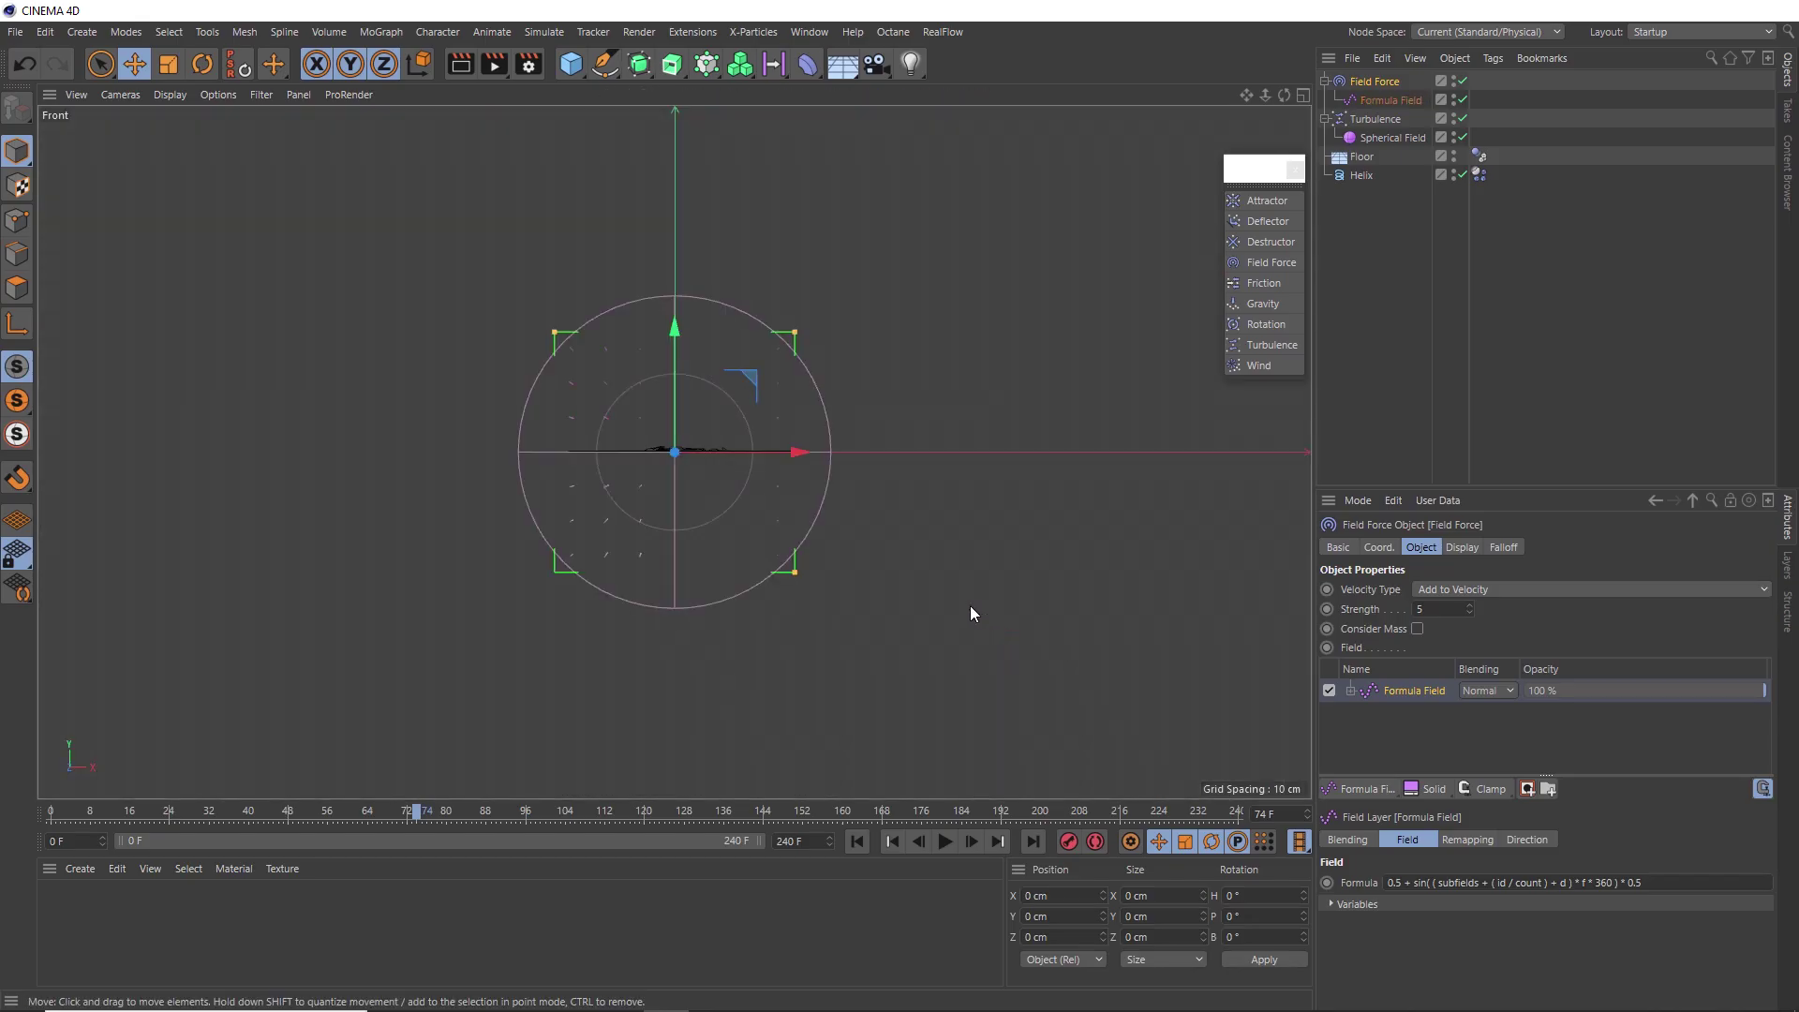
{"action": "right_click_drag", "start_coordinate": [662, 441], "coordinate": [768, 314], "text": "alt"}
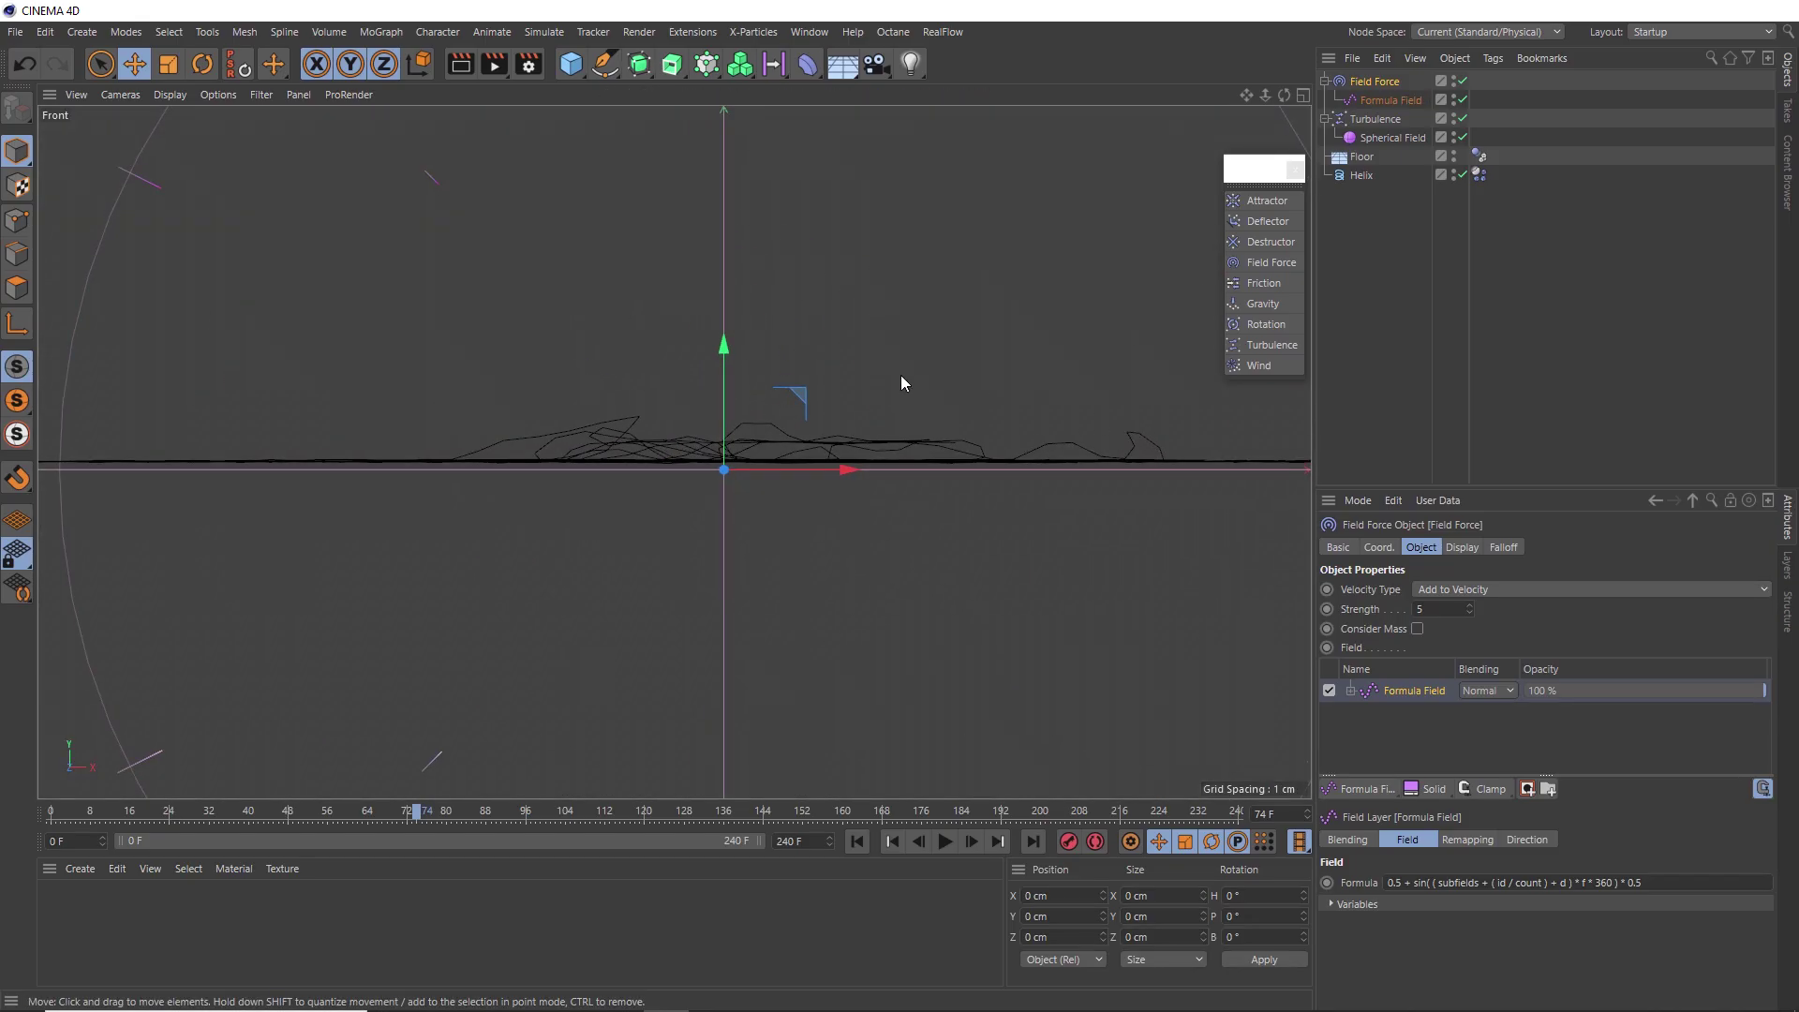
{"action": "middle_click", "coordinate": [560, 392]}
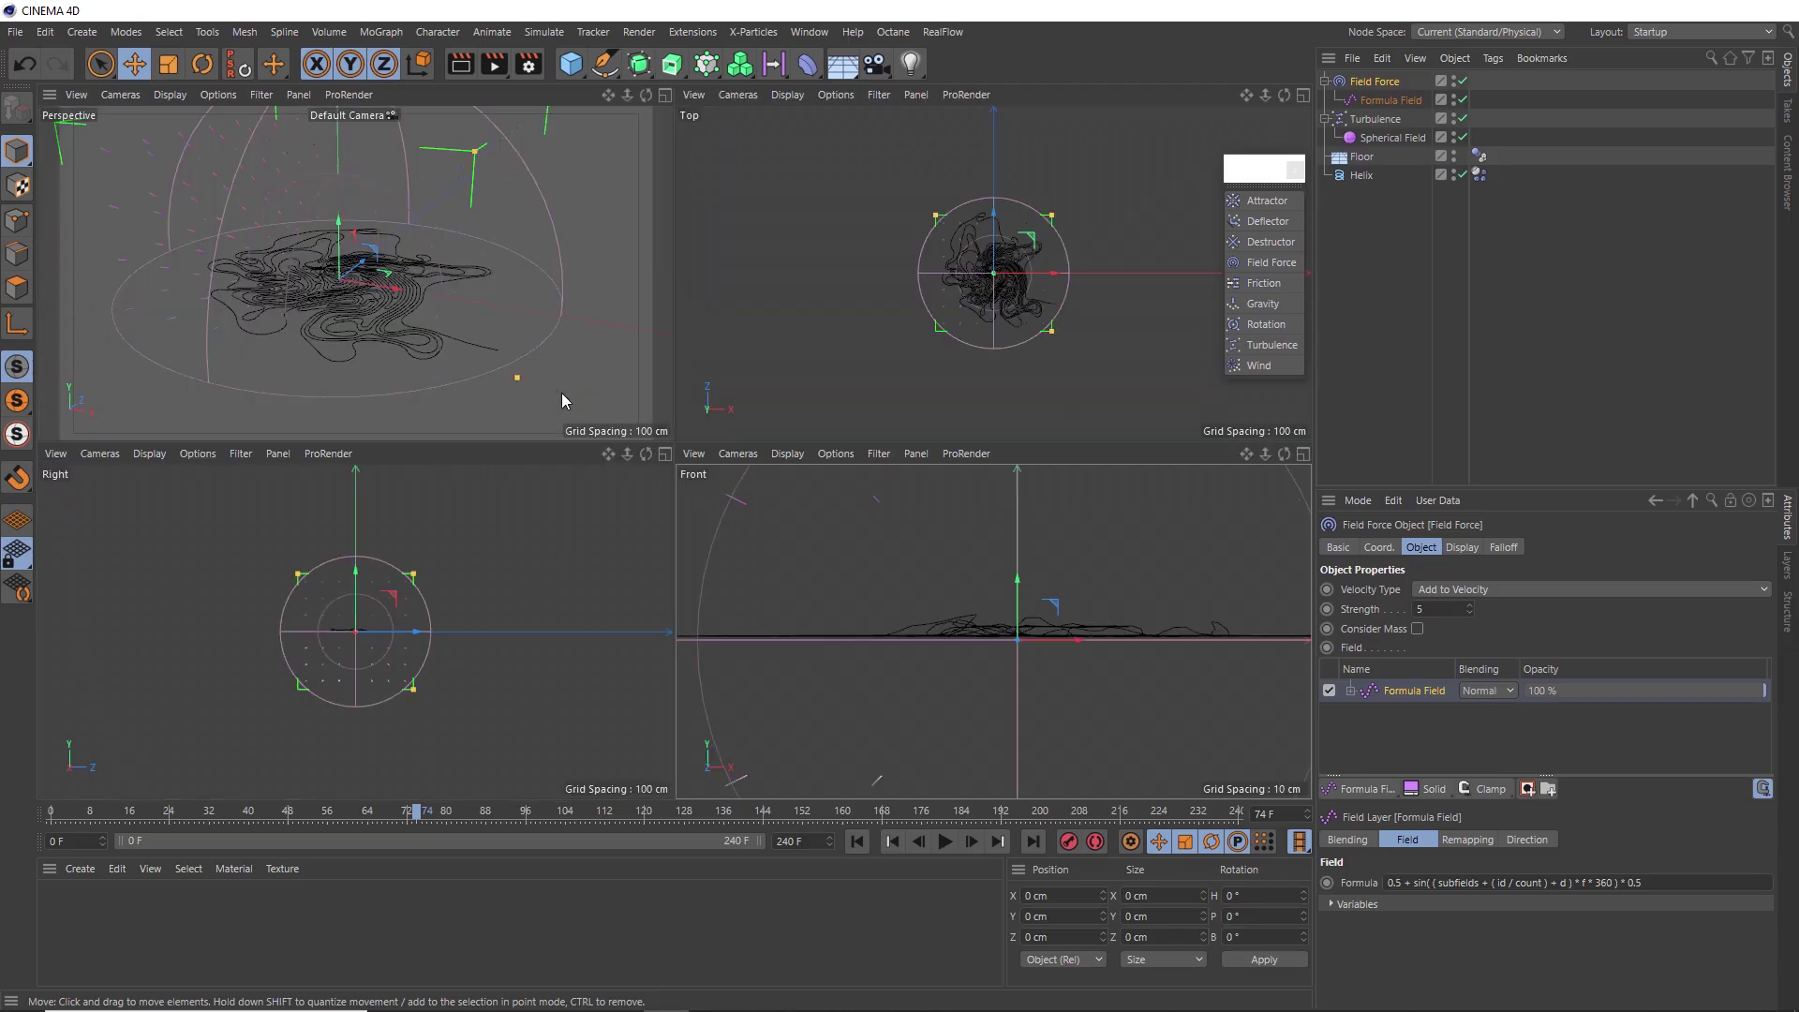
{"action": "middle_click", "coordinate": [436, 300]}
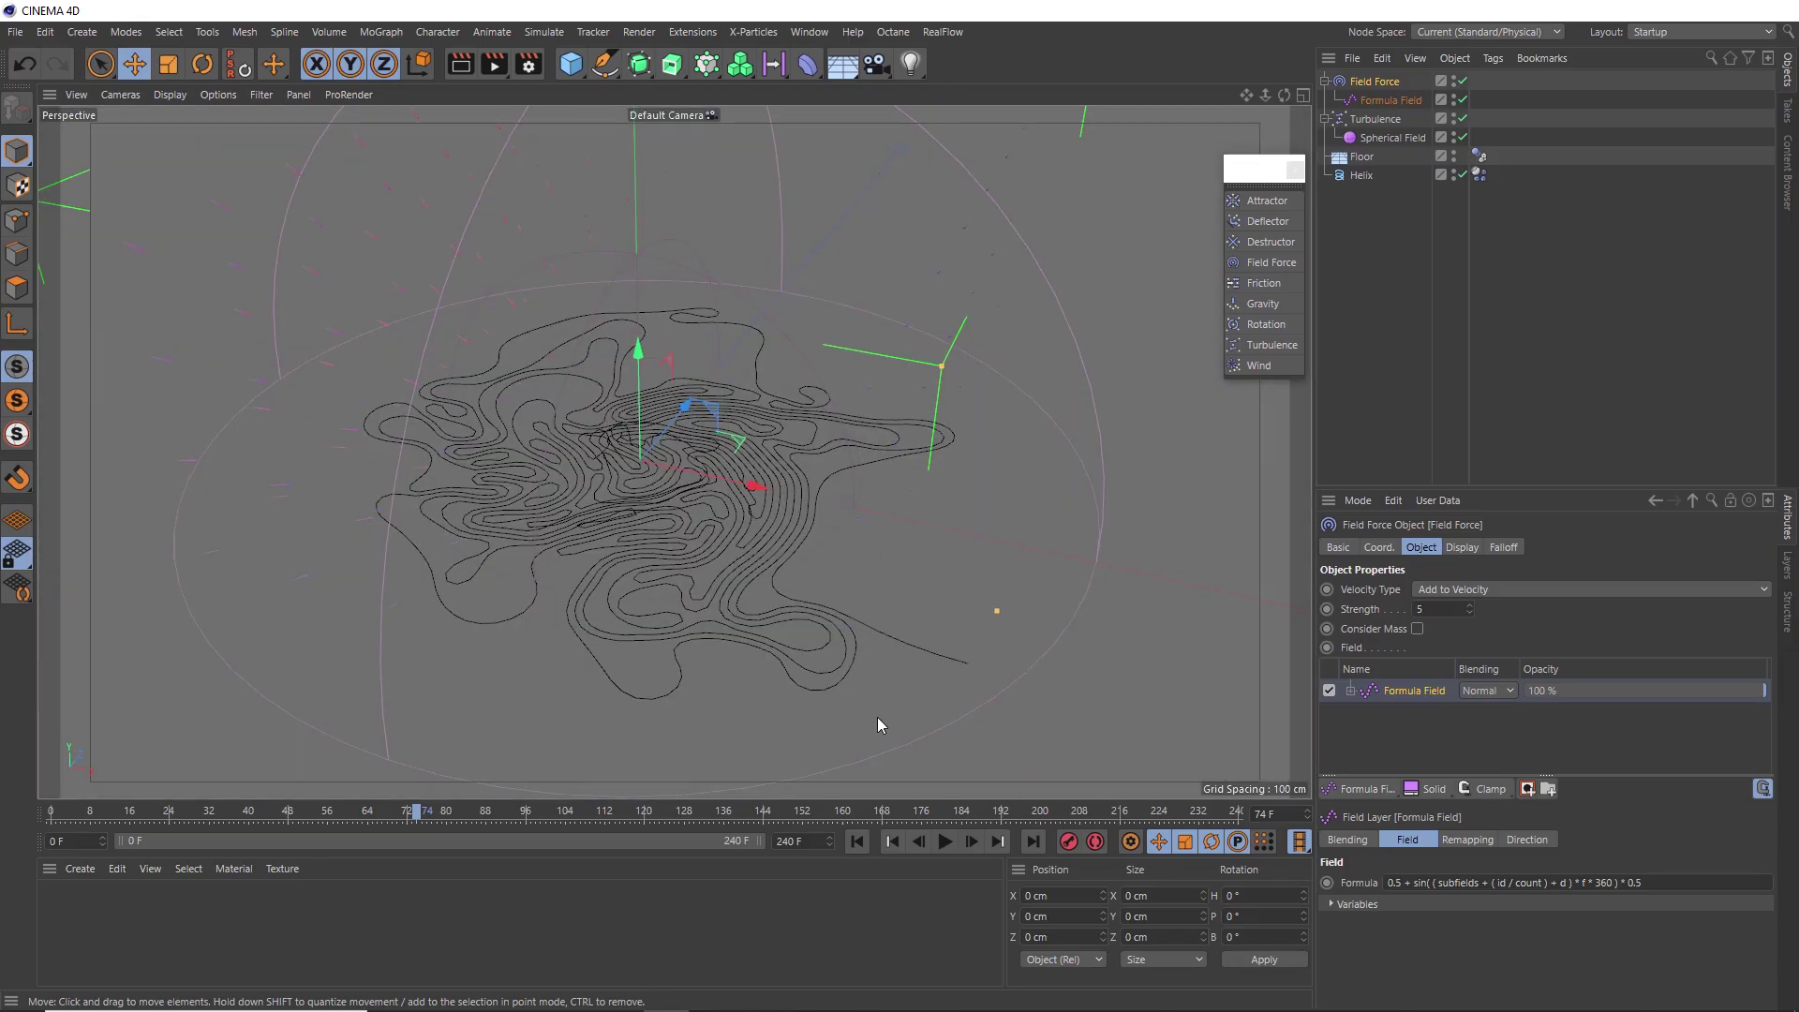
{"action": "left_click", "coordinate": [856, 841]}
Add a Box Field to the Field Force falloff with Size X and Z of 230 cm.
{"action": "left_click", "coordinate": [1502, 548]}
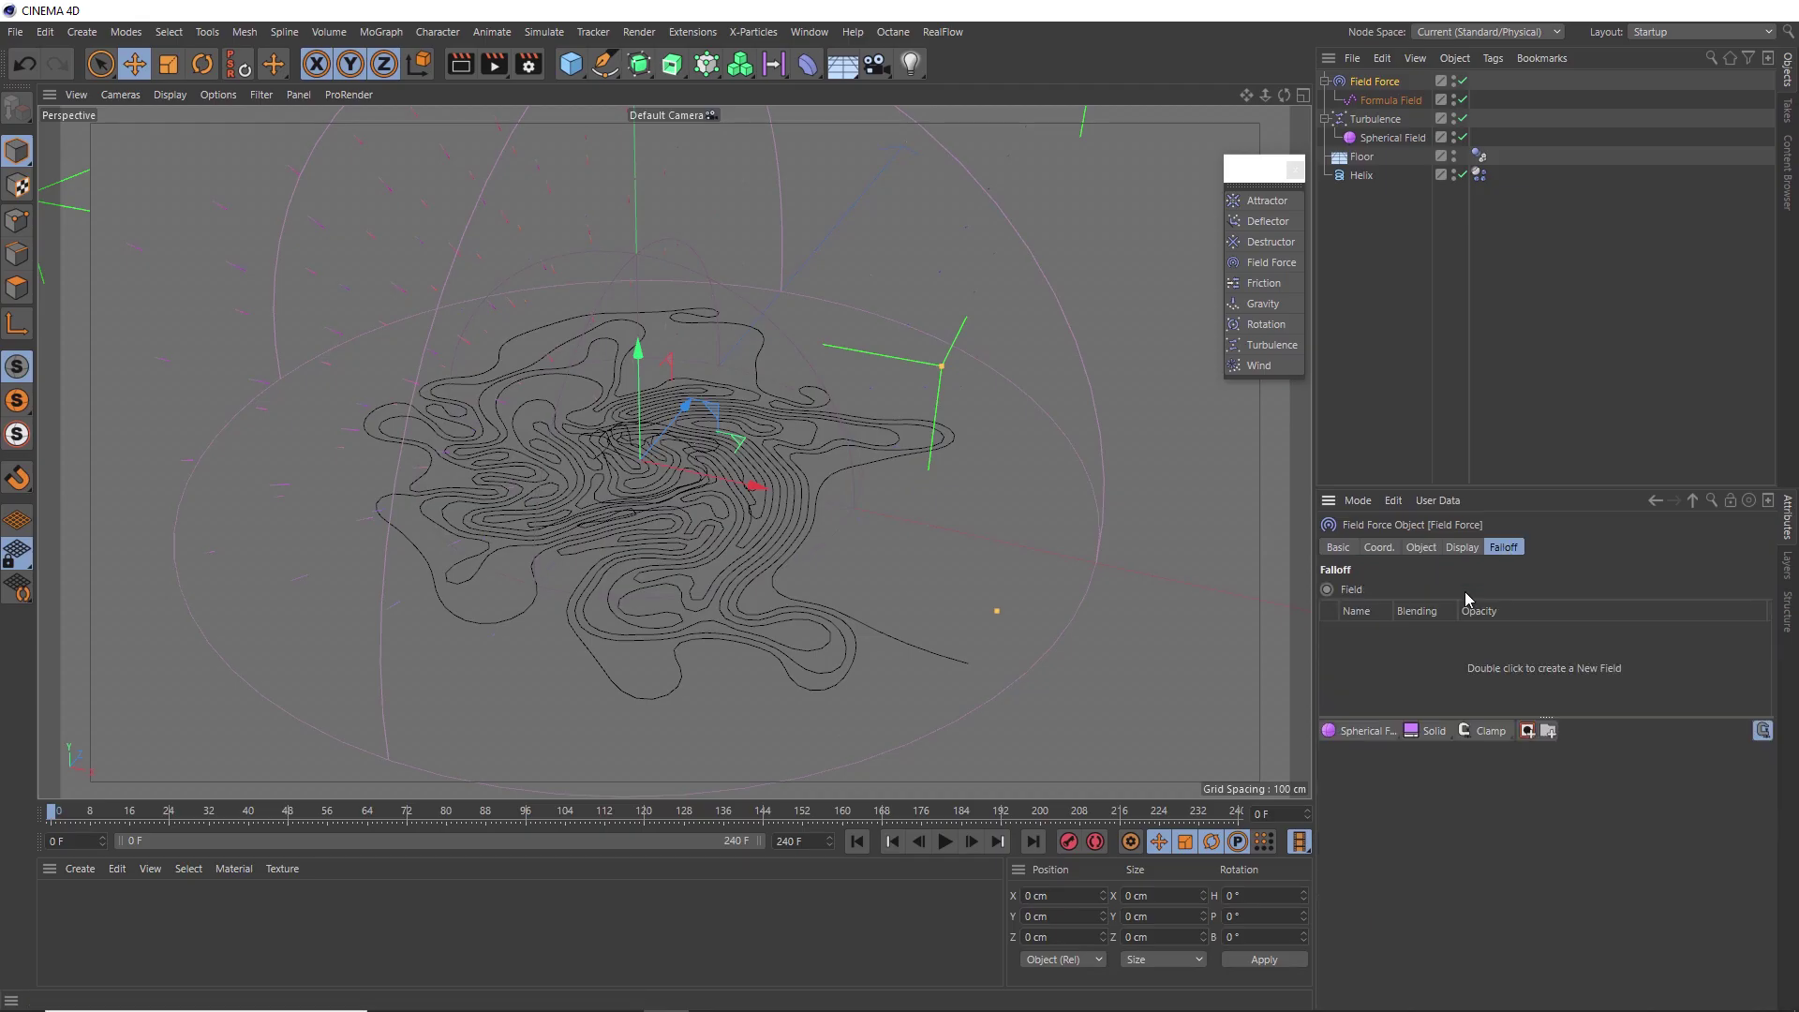
{"action": "left_click", "coordinate": [1376, 732]}
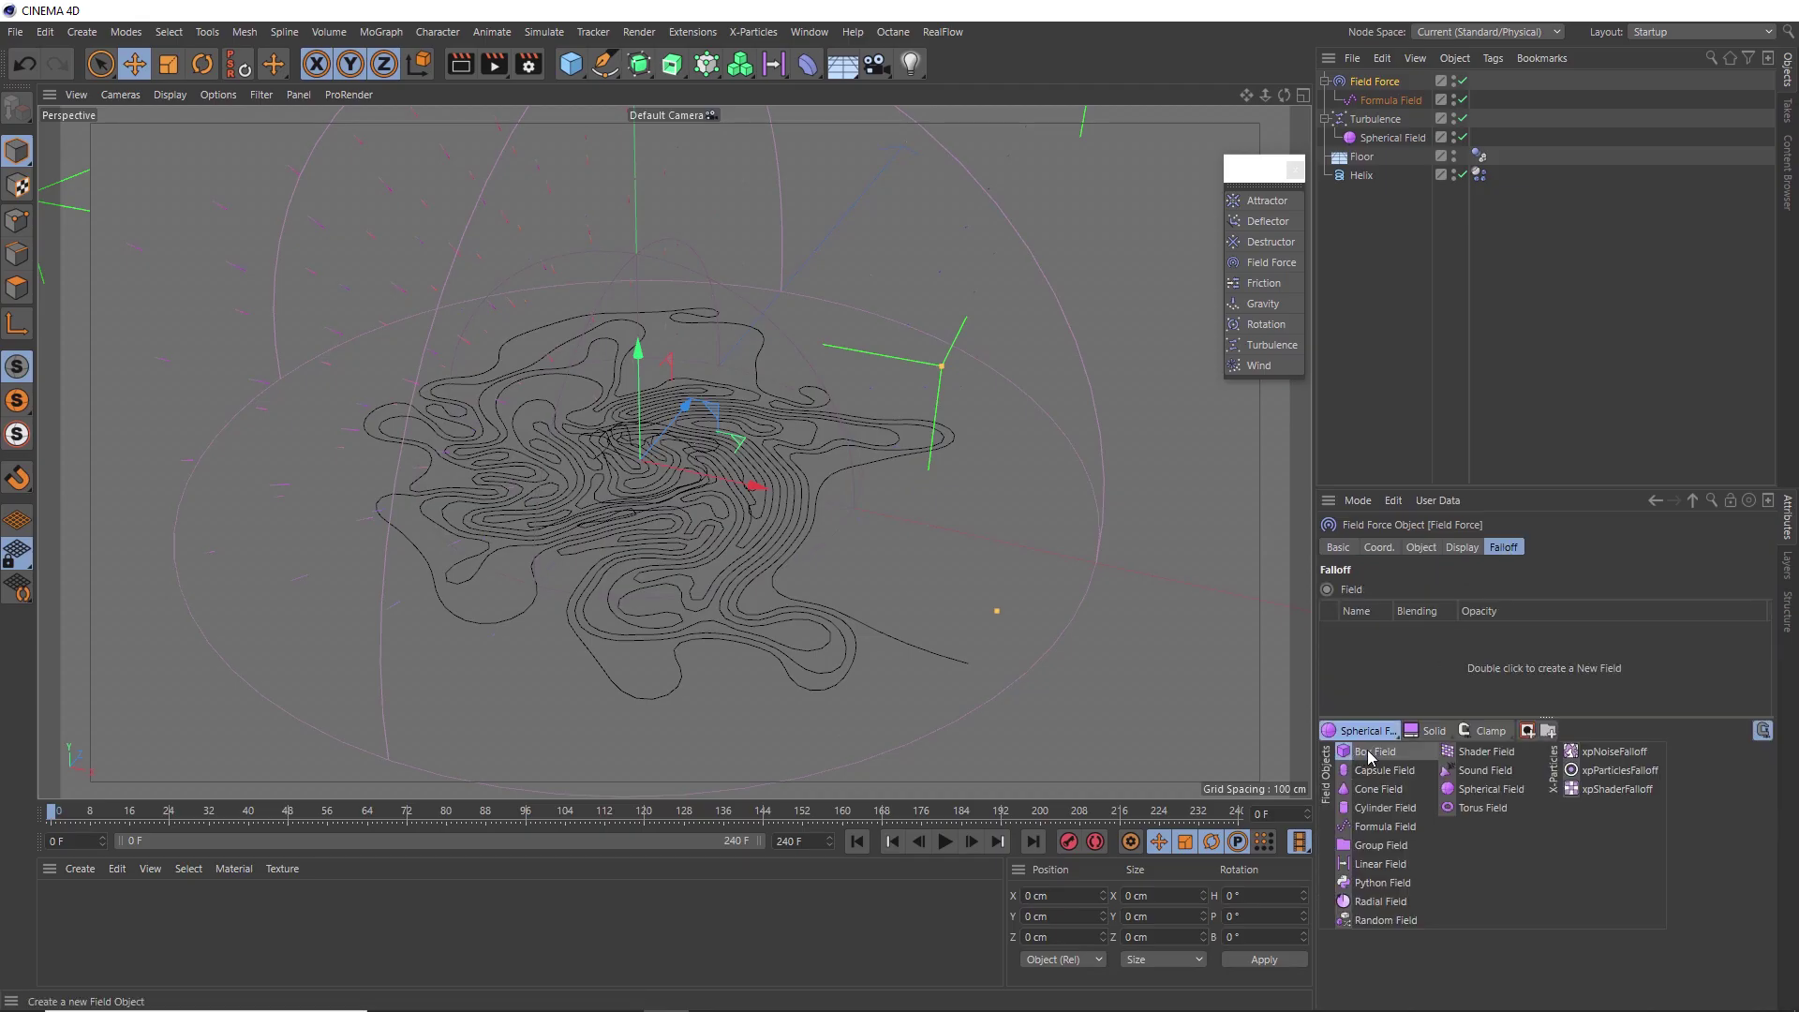
{"action": "left_click", "coordinate": [1373, 751]}
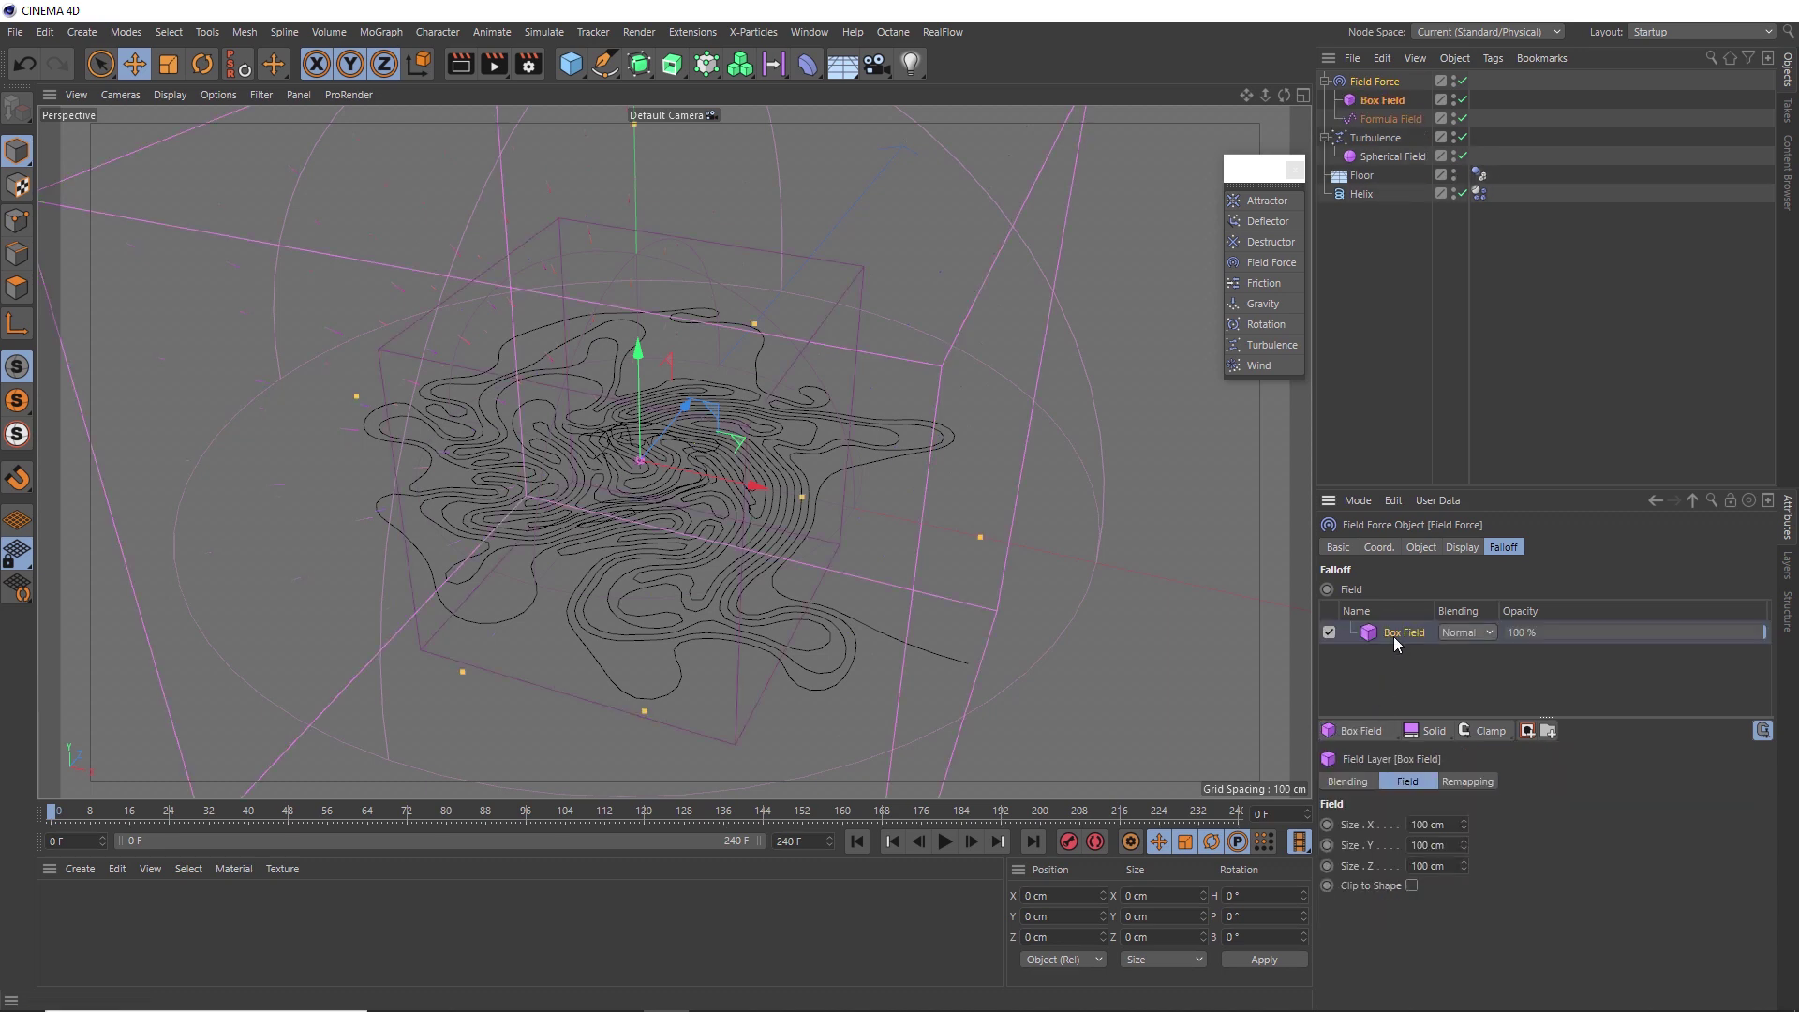
{"action": "middle_click", "coordinate": [783, 405]}
{"action": "middle_click", "coordinate": [959, 284]}
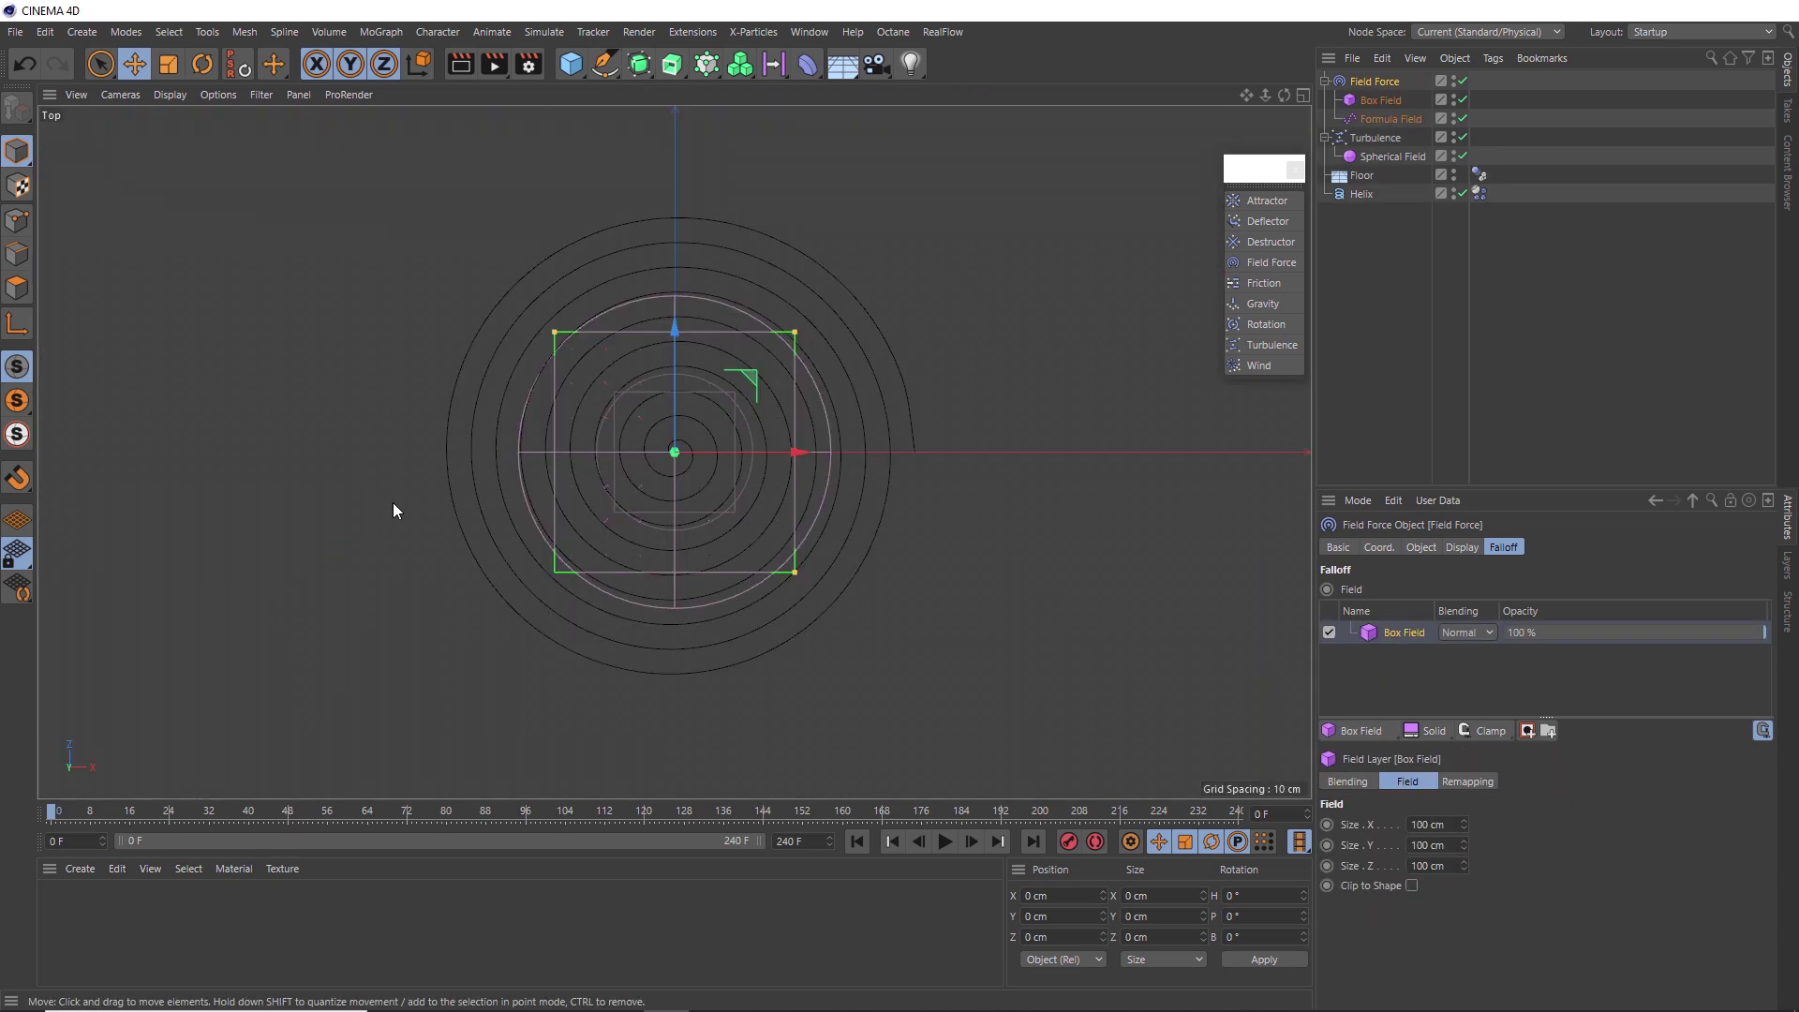
{"action": "double_click", "coordinate": [1422, 825]}
{"action": "type", "text": "230"}
{"action": "key", "text": "Return"}
{"action": "double_click", "coordinate": [1419, 864]}
{"action": "type", "text": "230"}
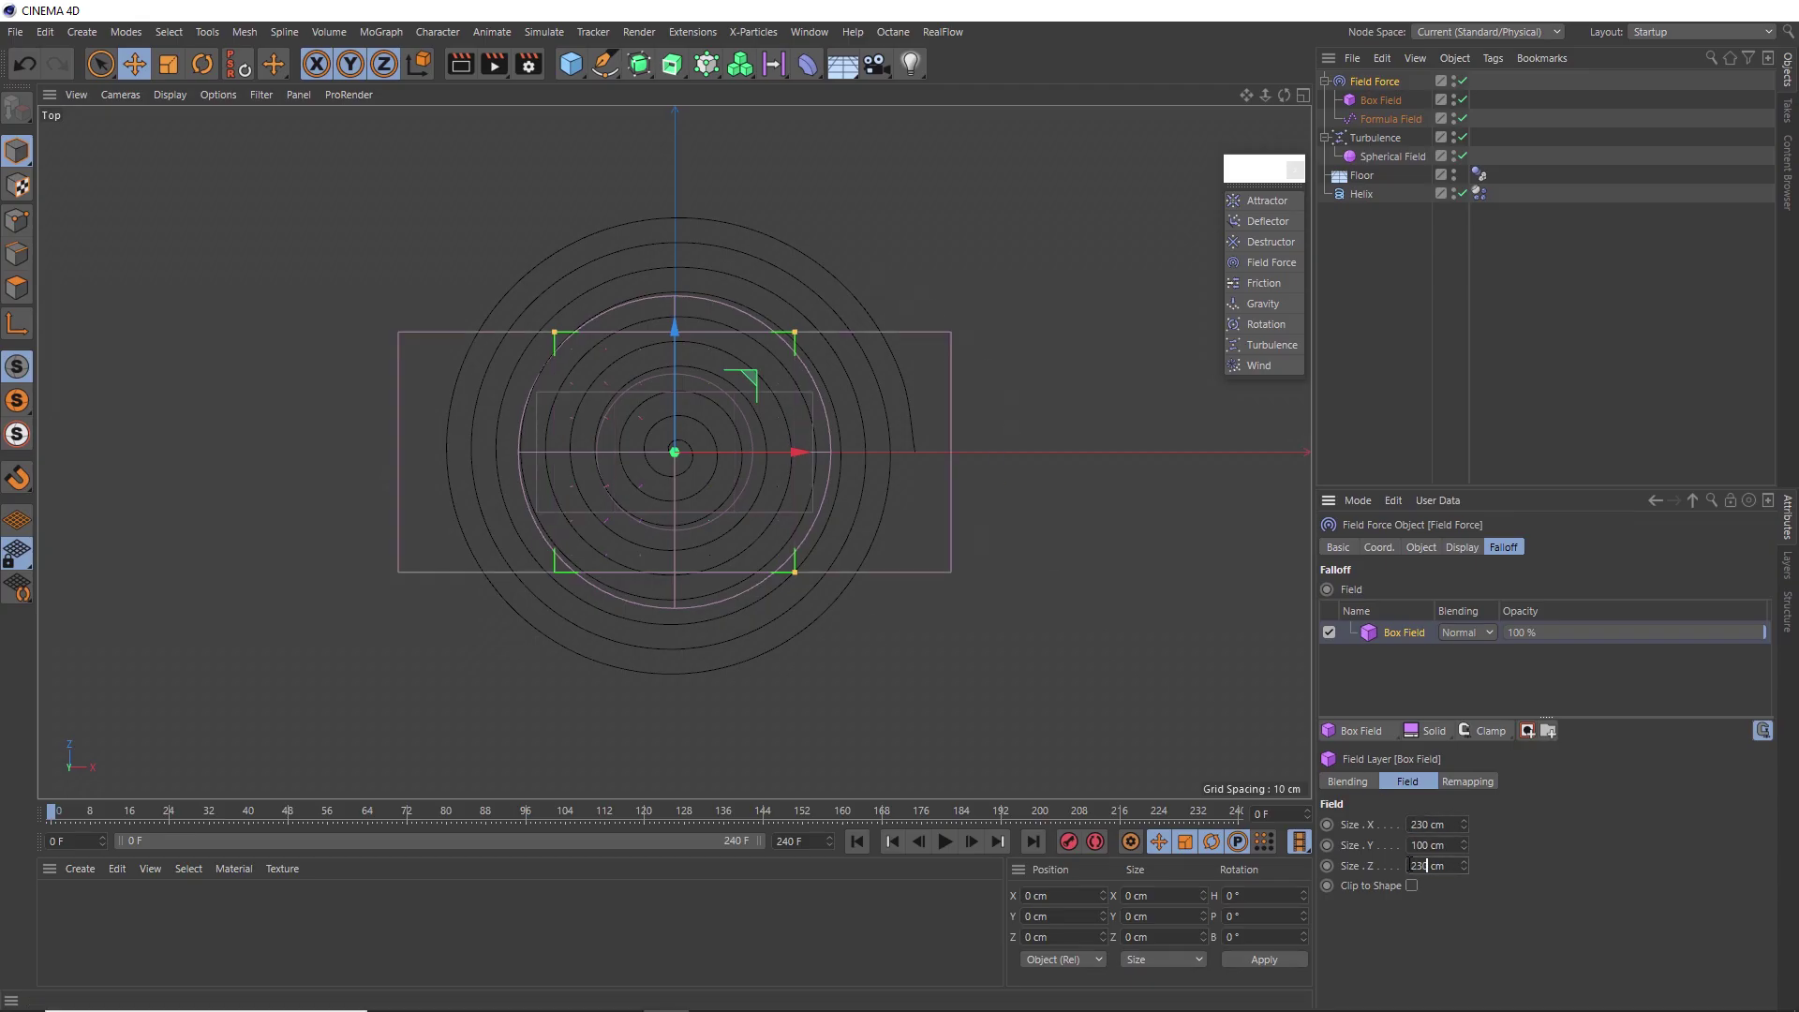
{"action": "key", "text": "Return"}
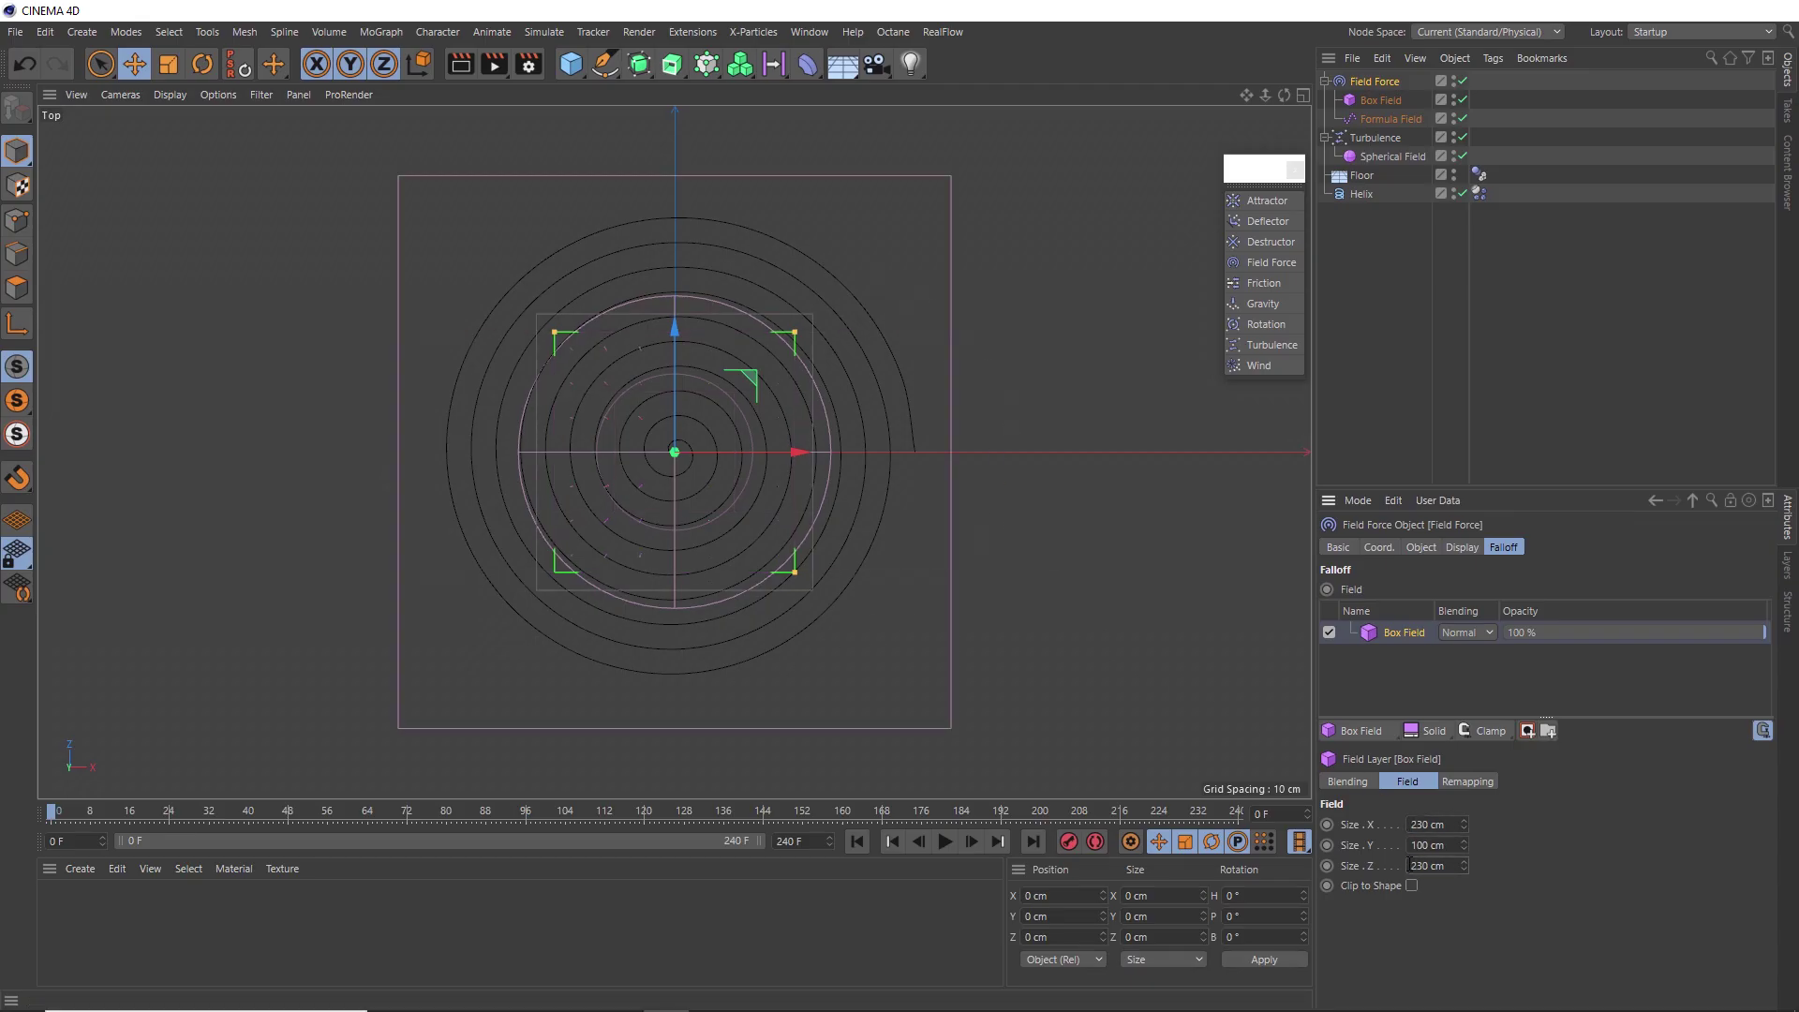
Set the Box Field's Size Y to 3 cm, making it a thin slab.
{"action": "middle_click", "coordinate": [690, 398]}
{"action": "middle_click", "coordinate": [1008, 626]}
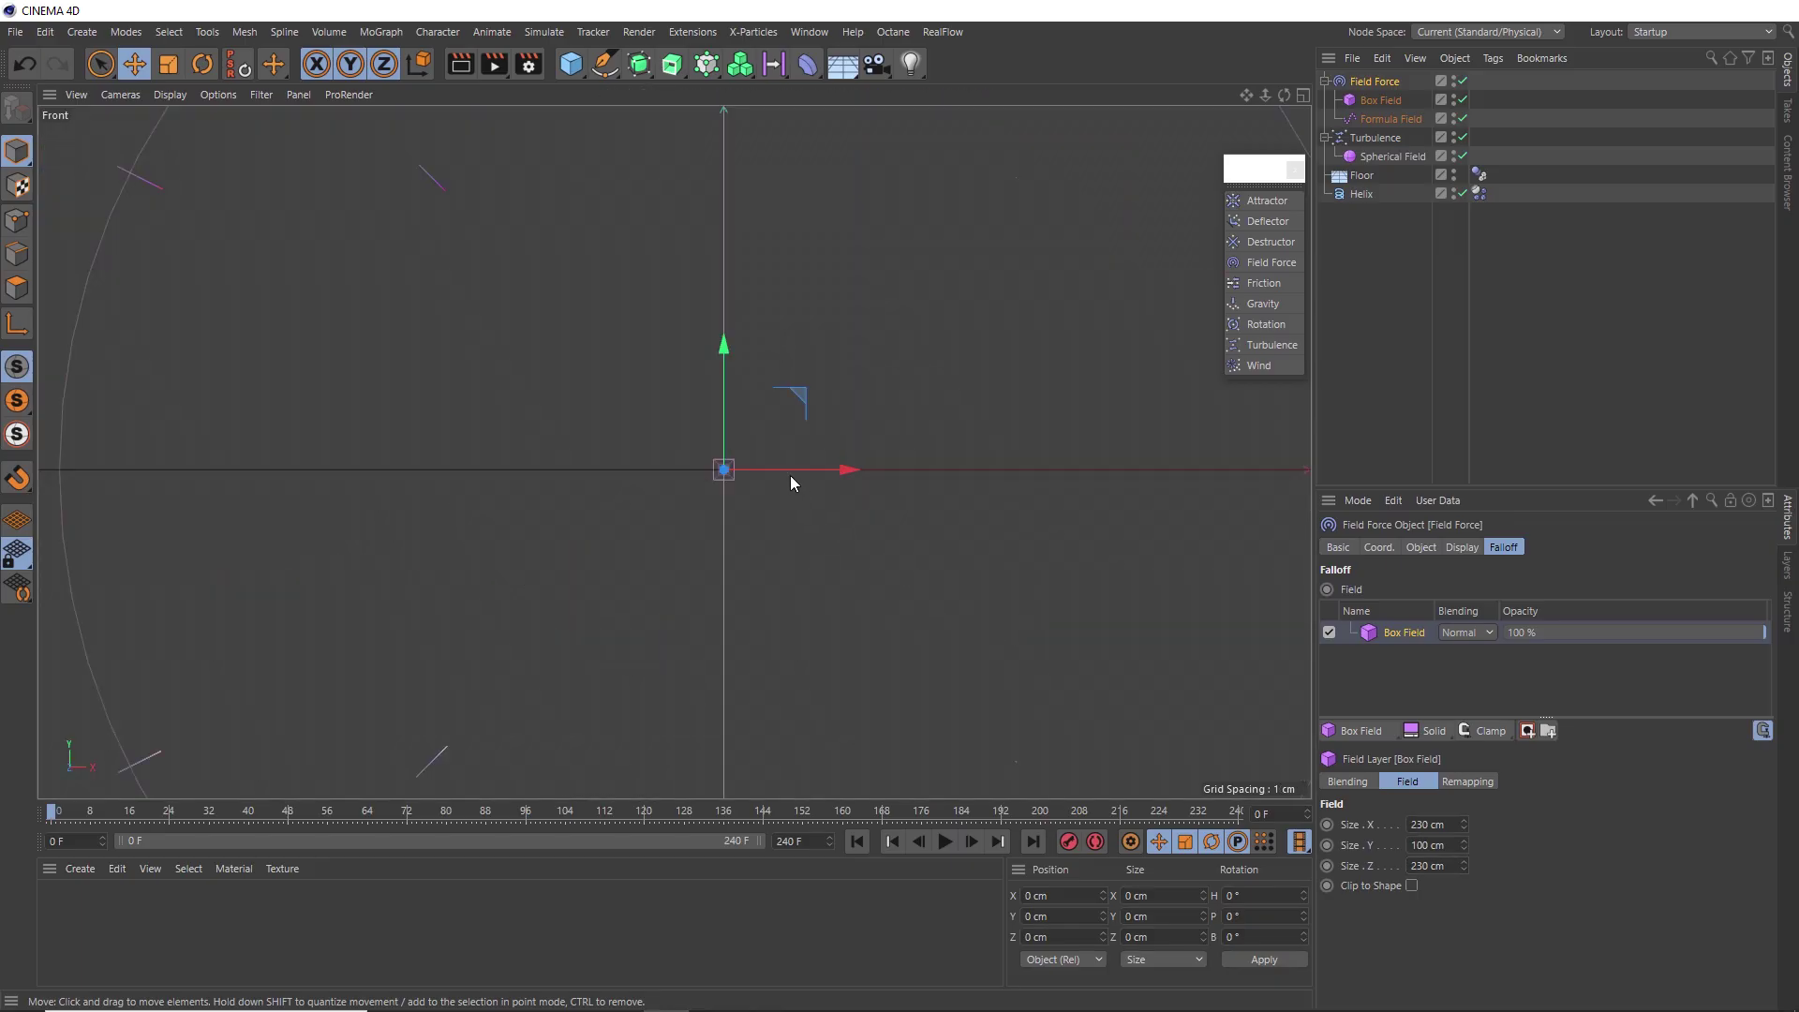
{"action": "scroll", "coordinate": [781, 416], "scroll_direction": "down", "scroll_amount": 2}
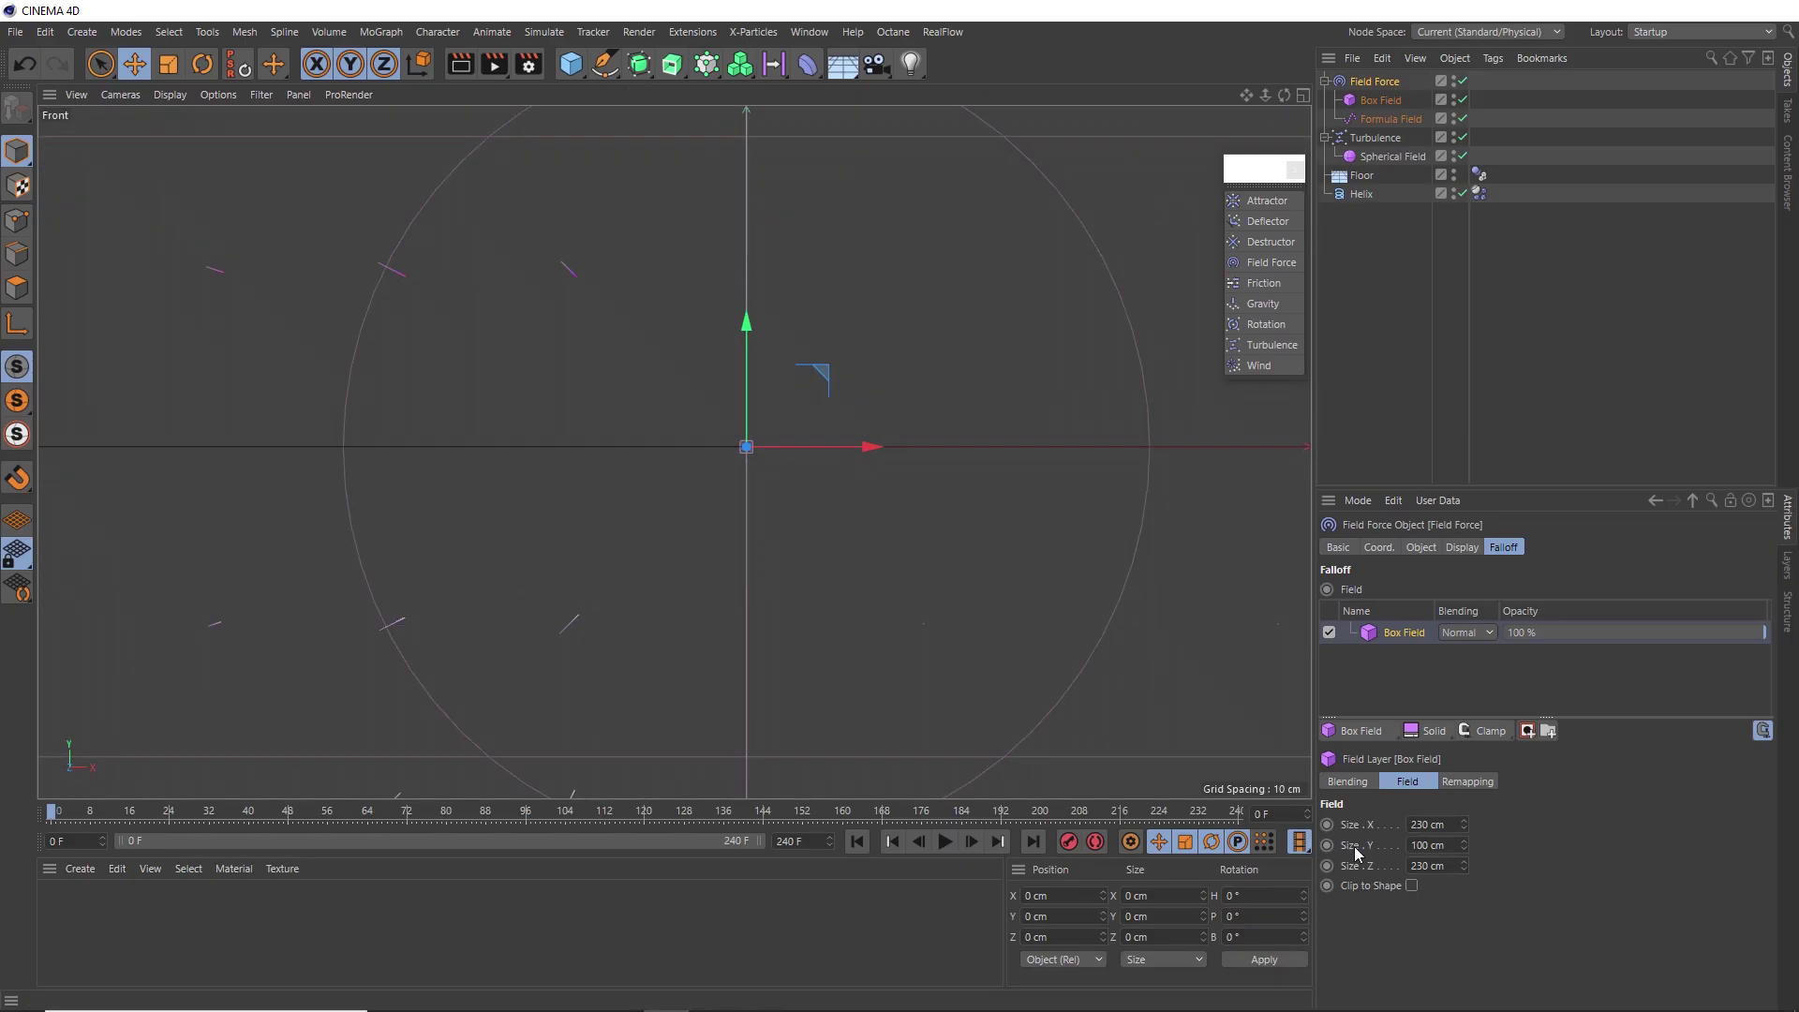
{"action": "double_click", "coordinate": [1429, 844]}
{"action": "type", "text": "3"}
{"action": "key", "text": "Return"}
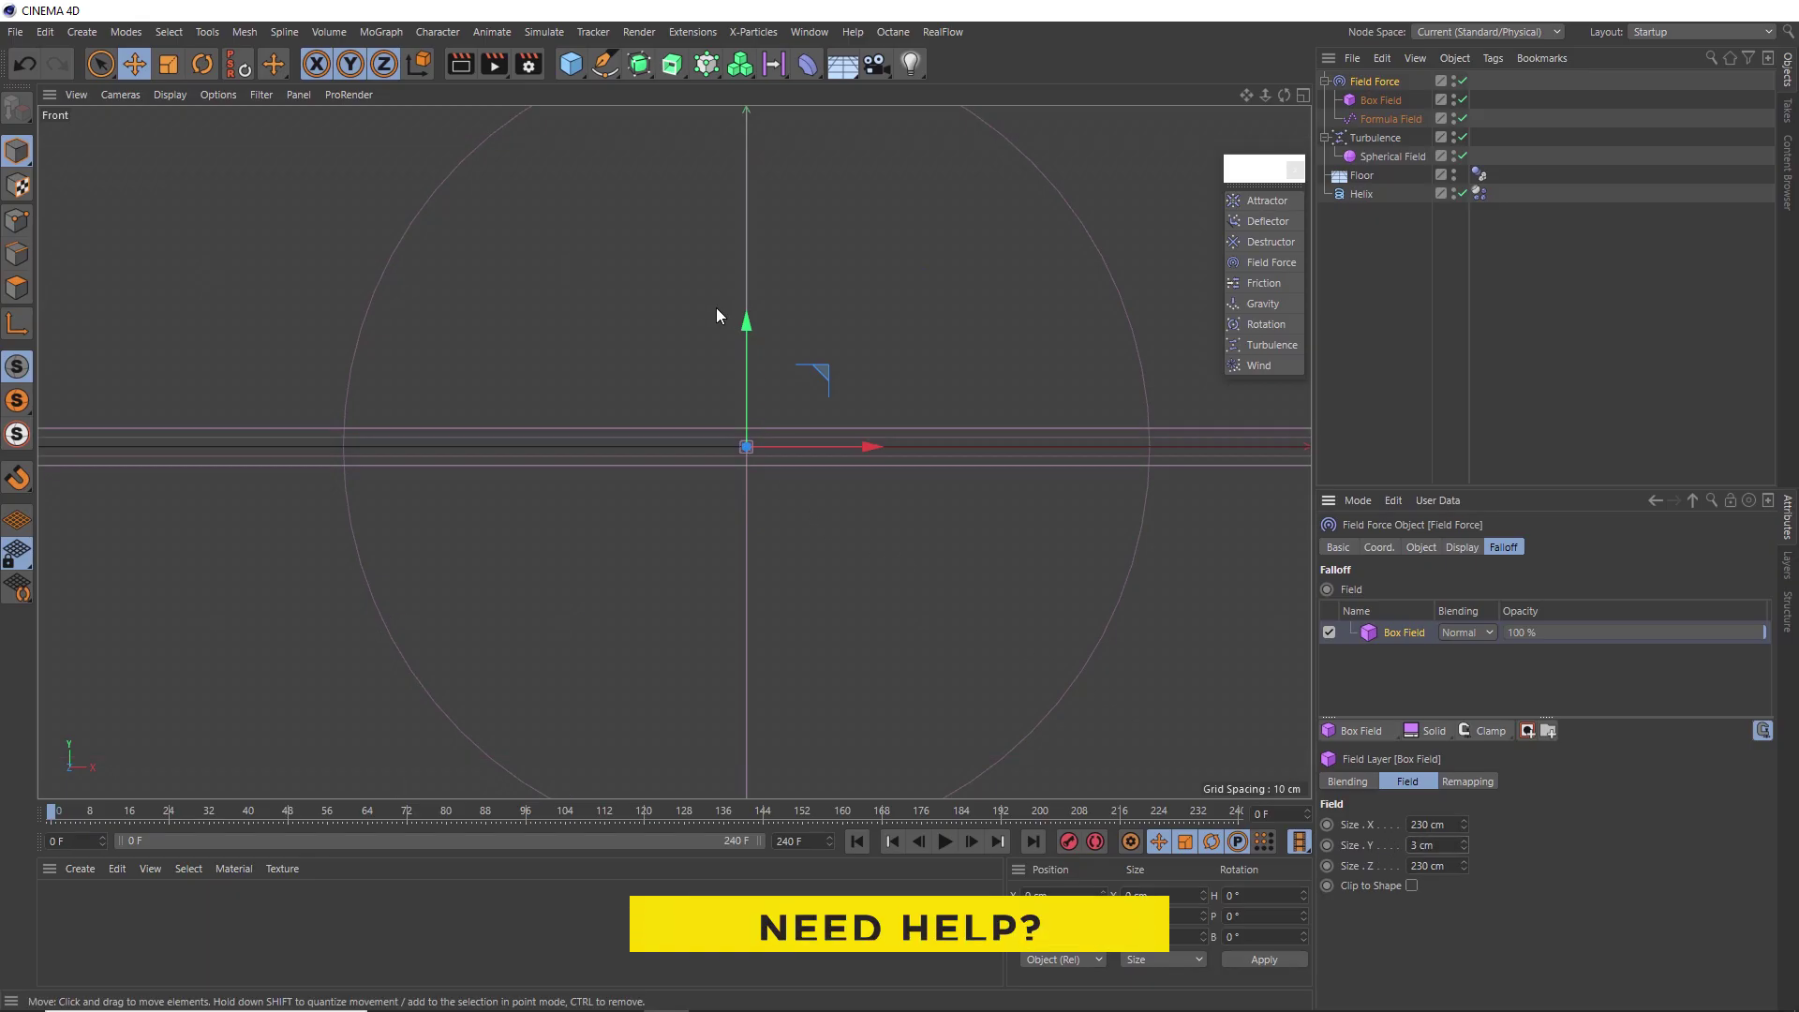
{"action": "middle_click", "coordinate": [745, 404]}
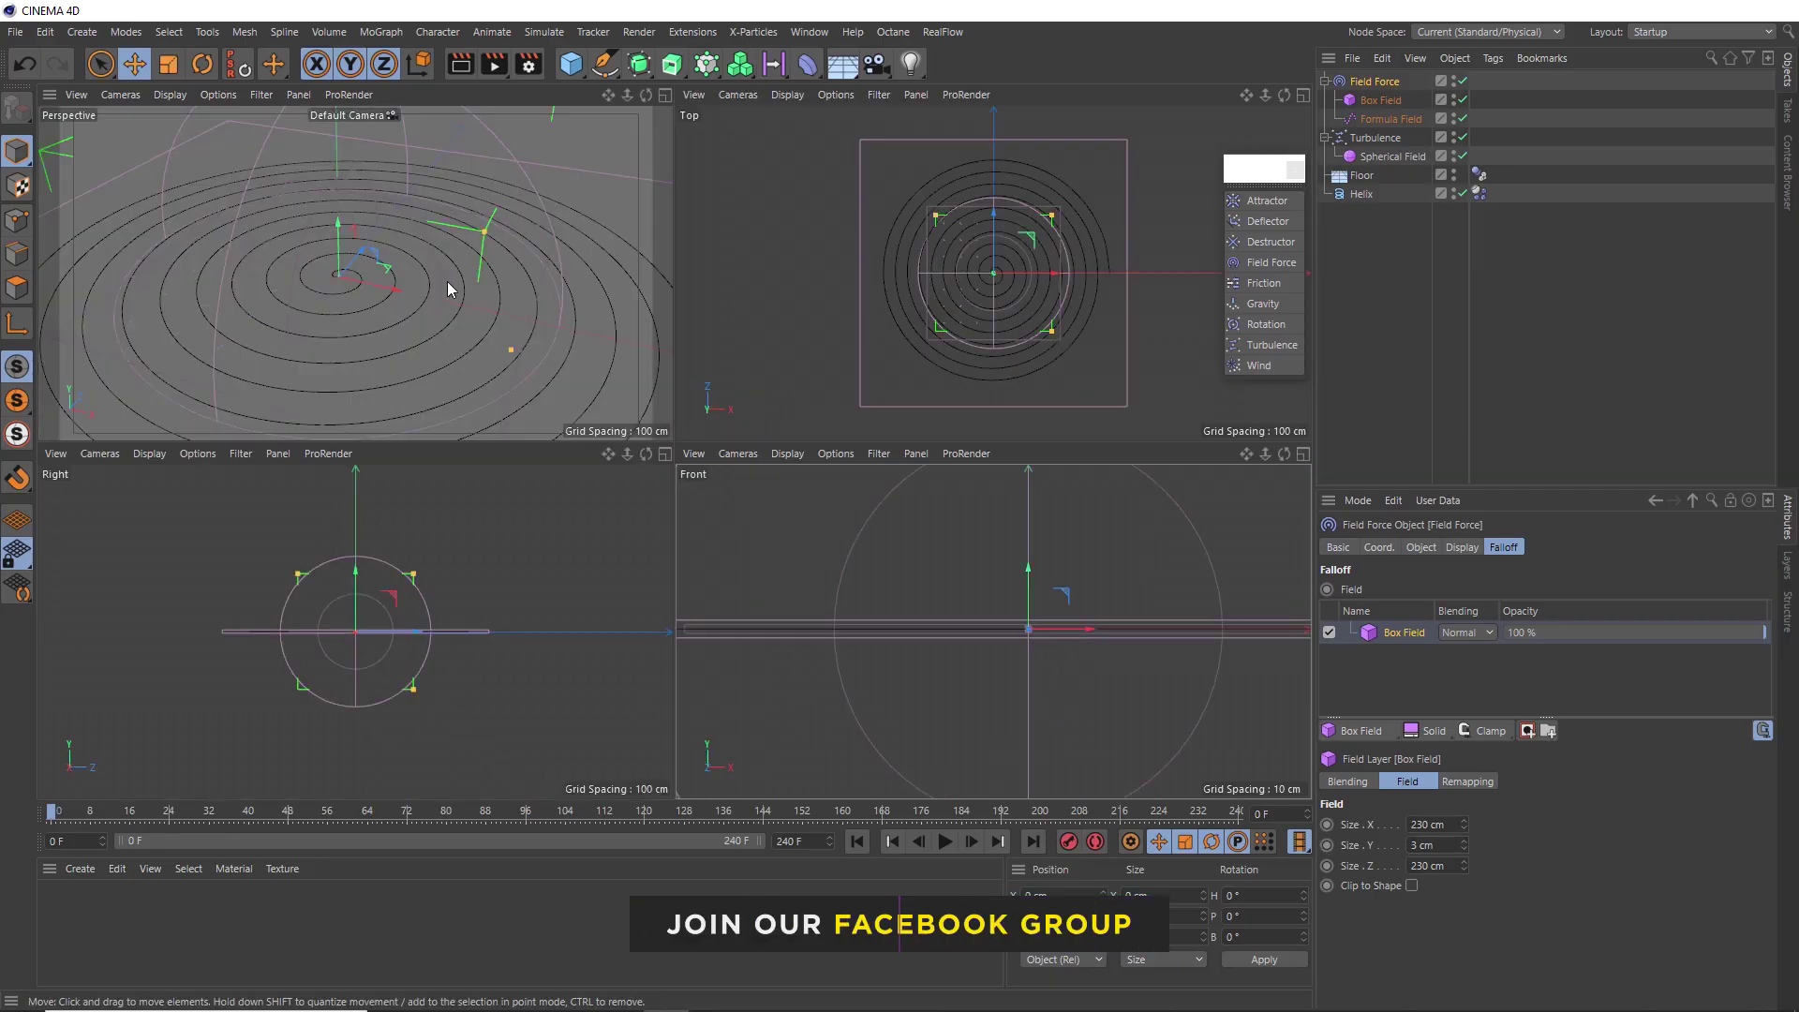
{"action": "middle_click", "coordinate": [424, 286]}
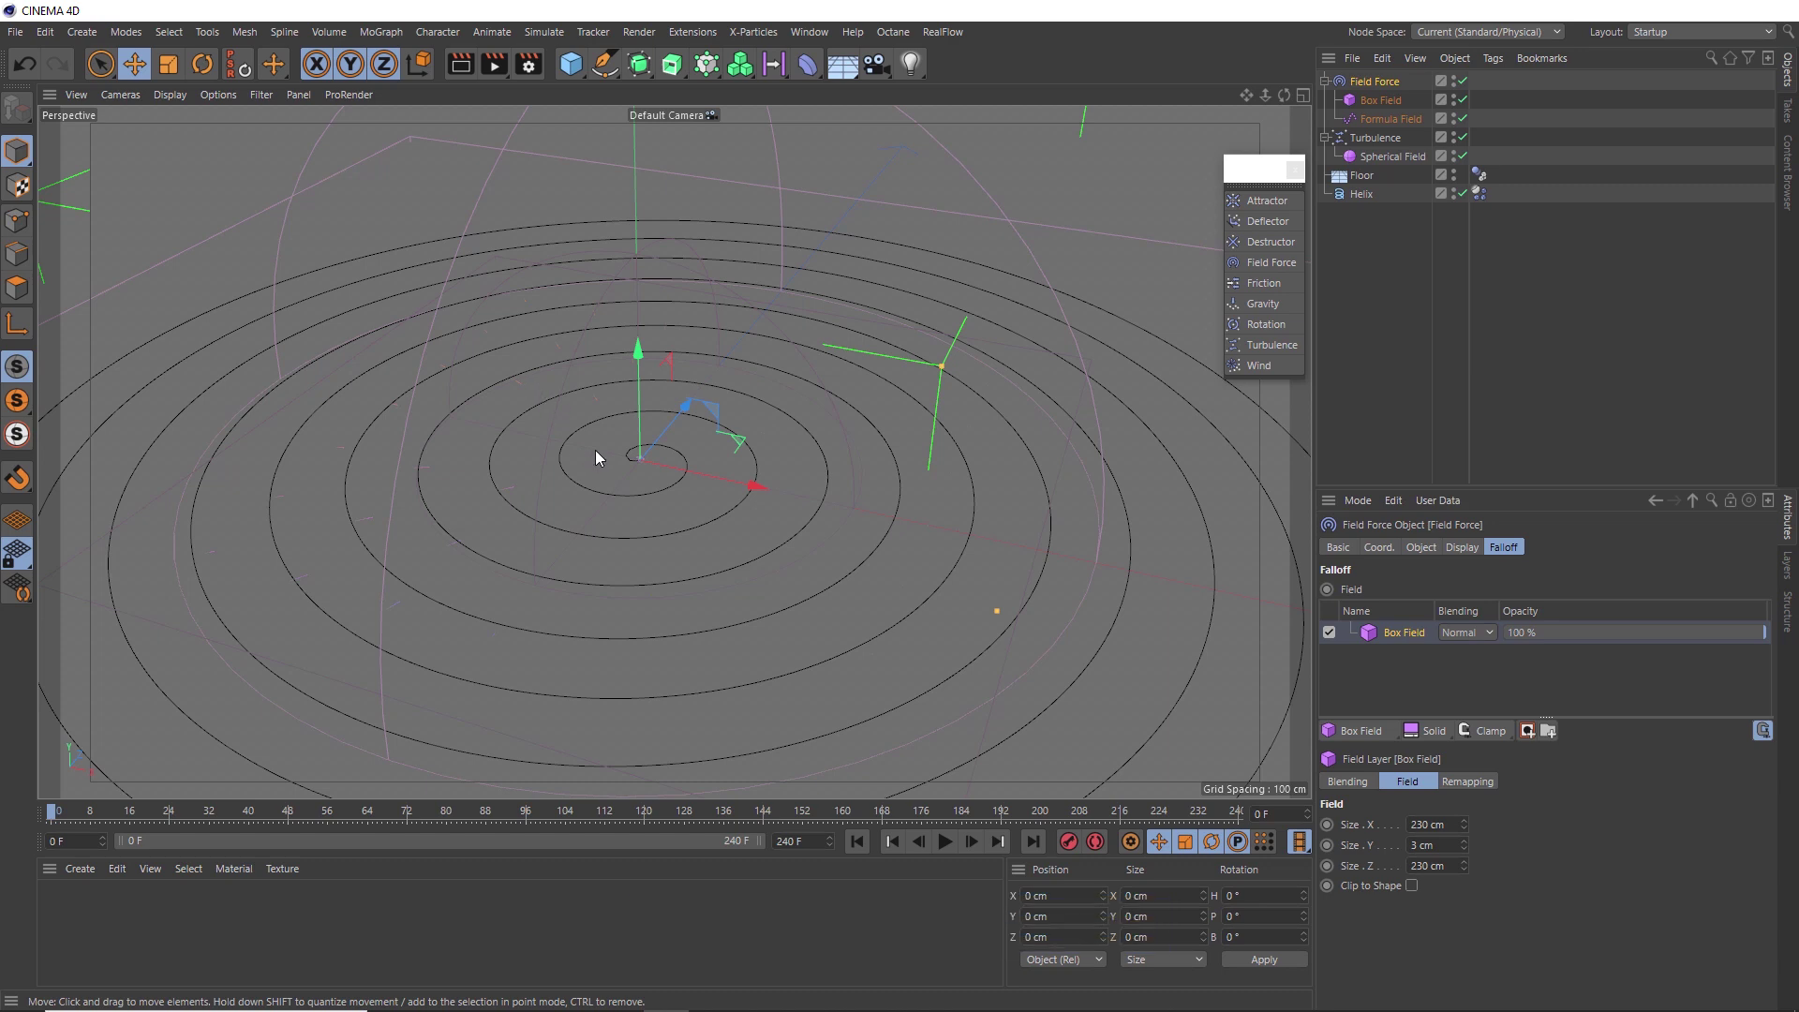
Lower the Formula Field opacity to about 49.6 % and play the simulation to preview it.
{"action": "left_click", "coordinate": [1428, 547]}
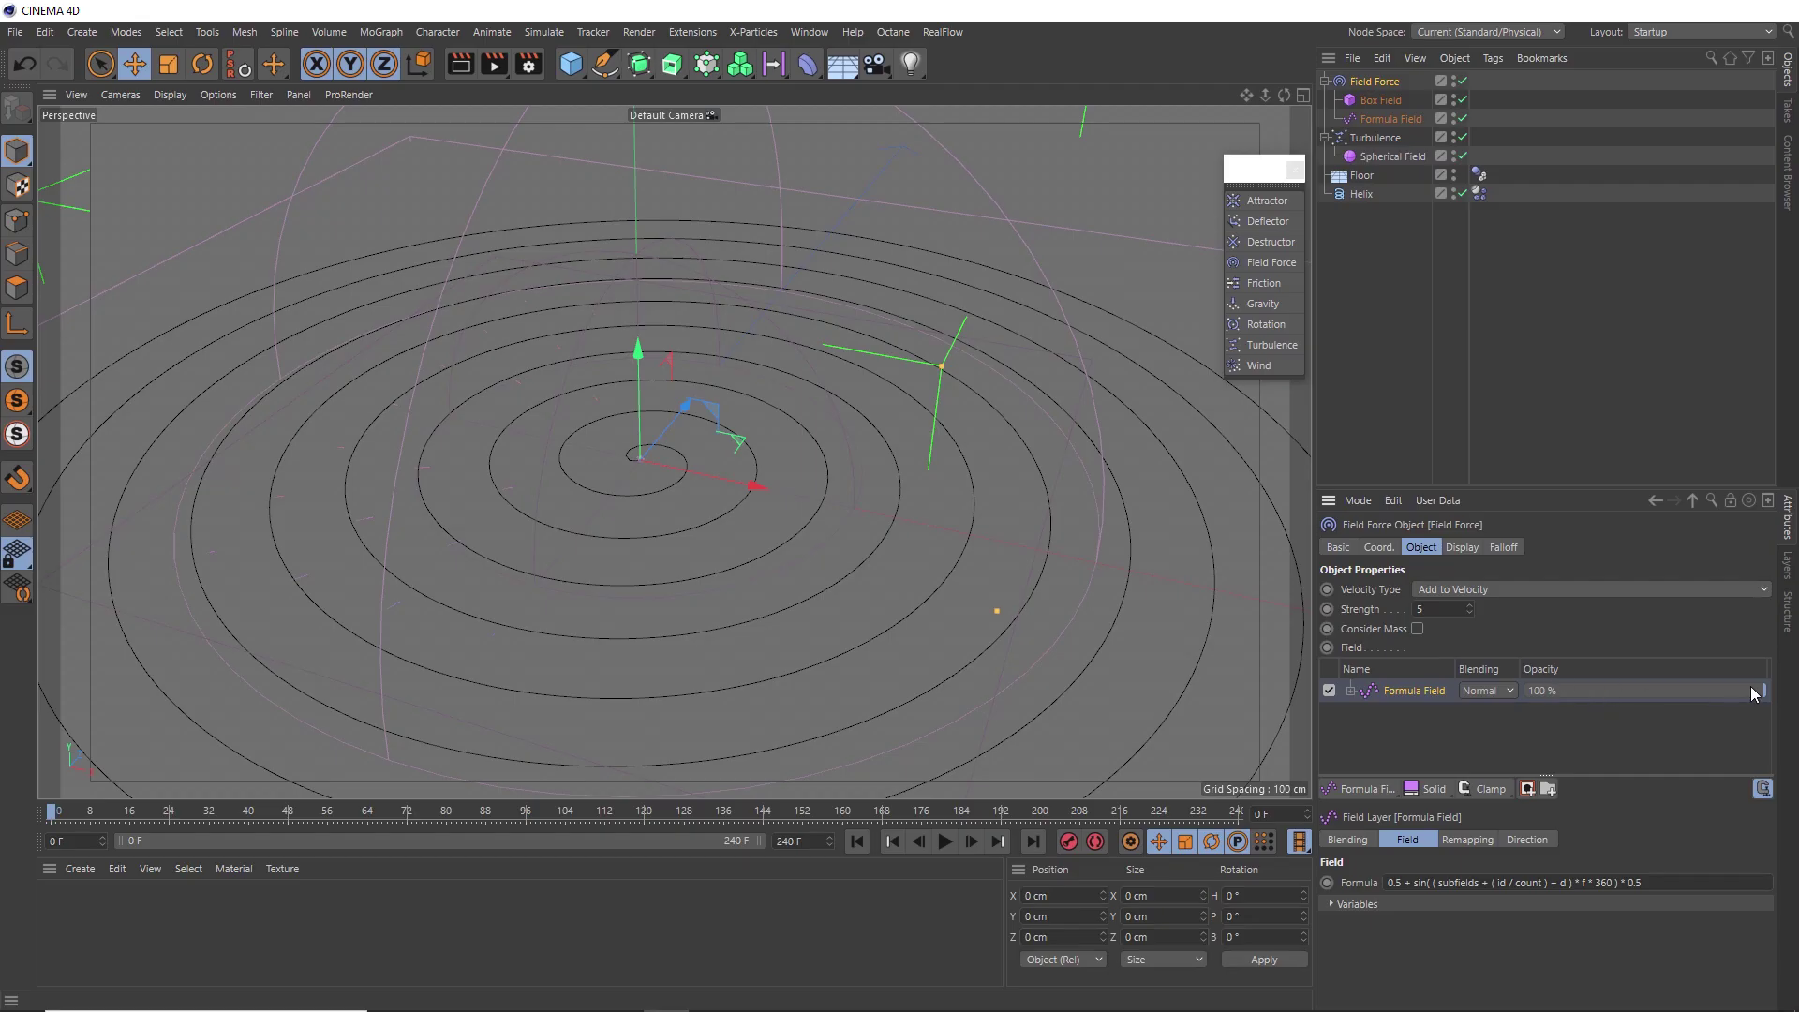
{"action": "left_click_drag", "start_coordinate": [1715, 693], "coordinate": [1640, 690]}
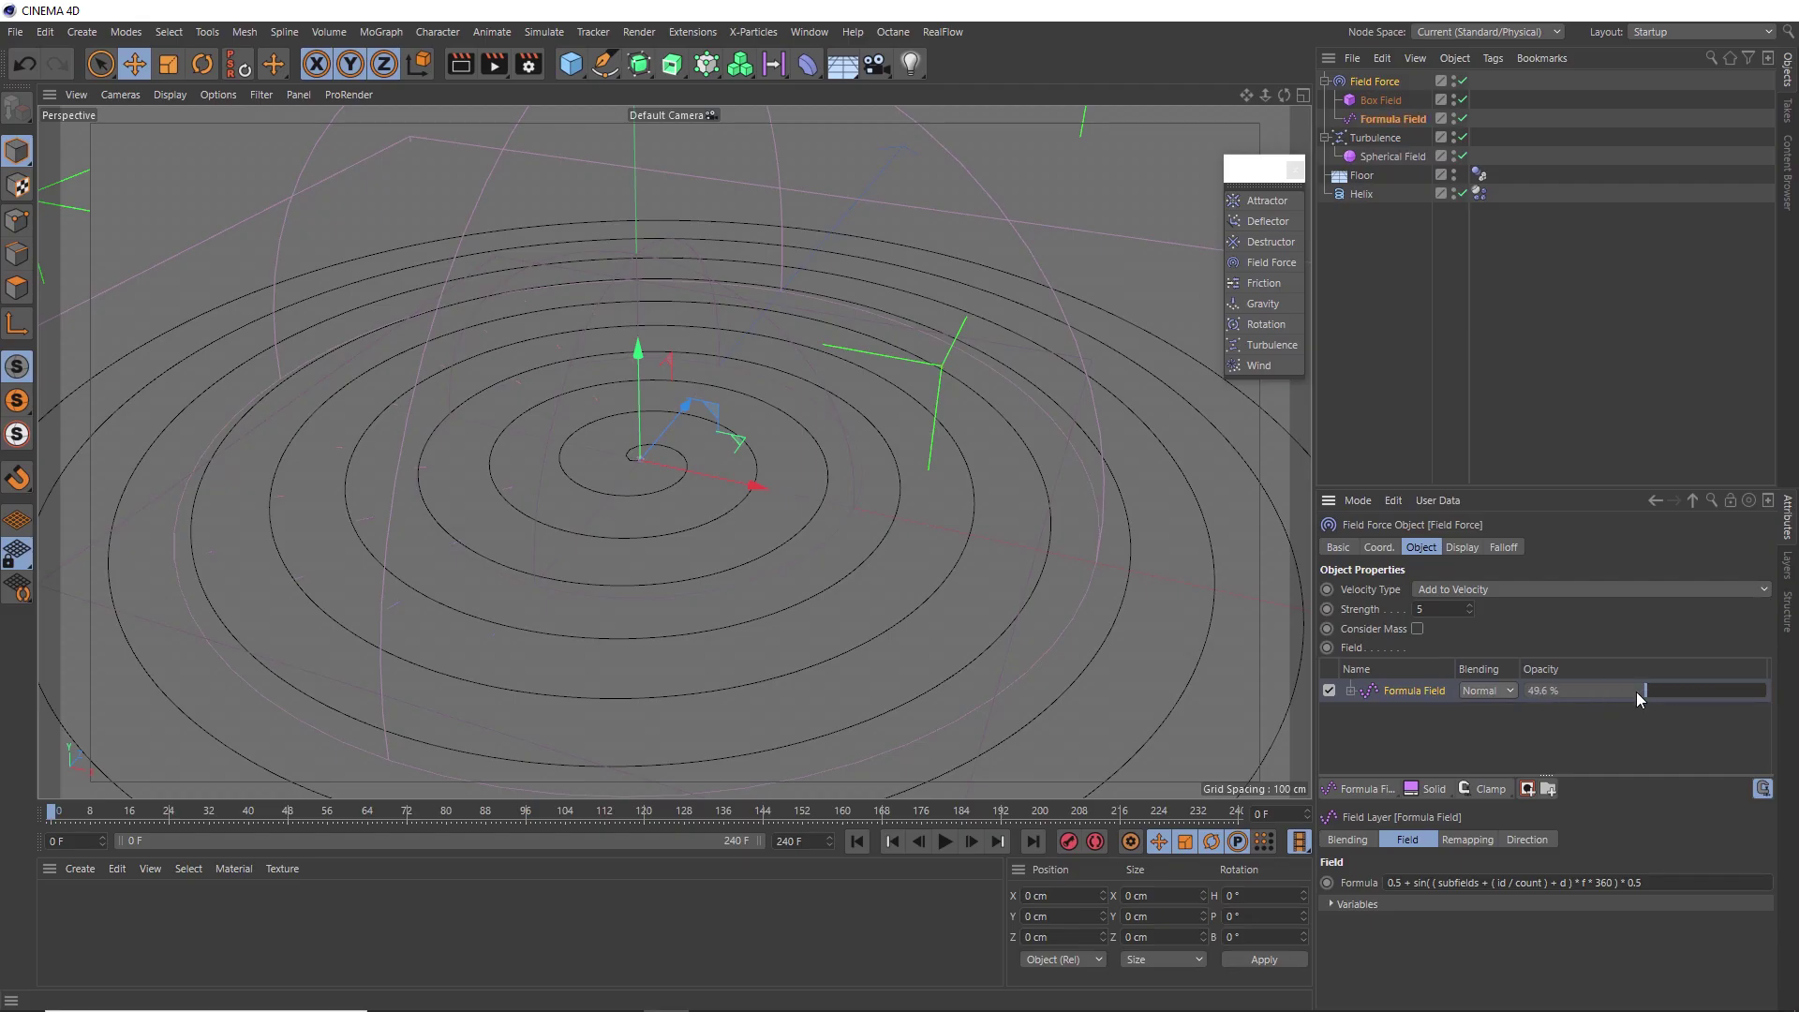
{"action": "left_click", "coordinate": [944, 842]}
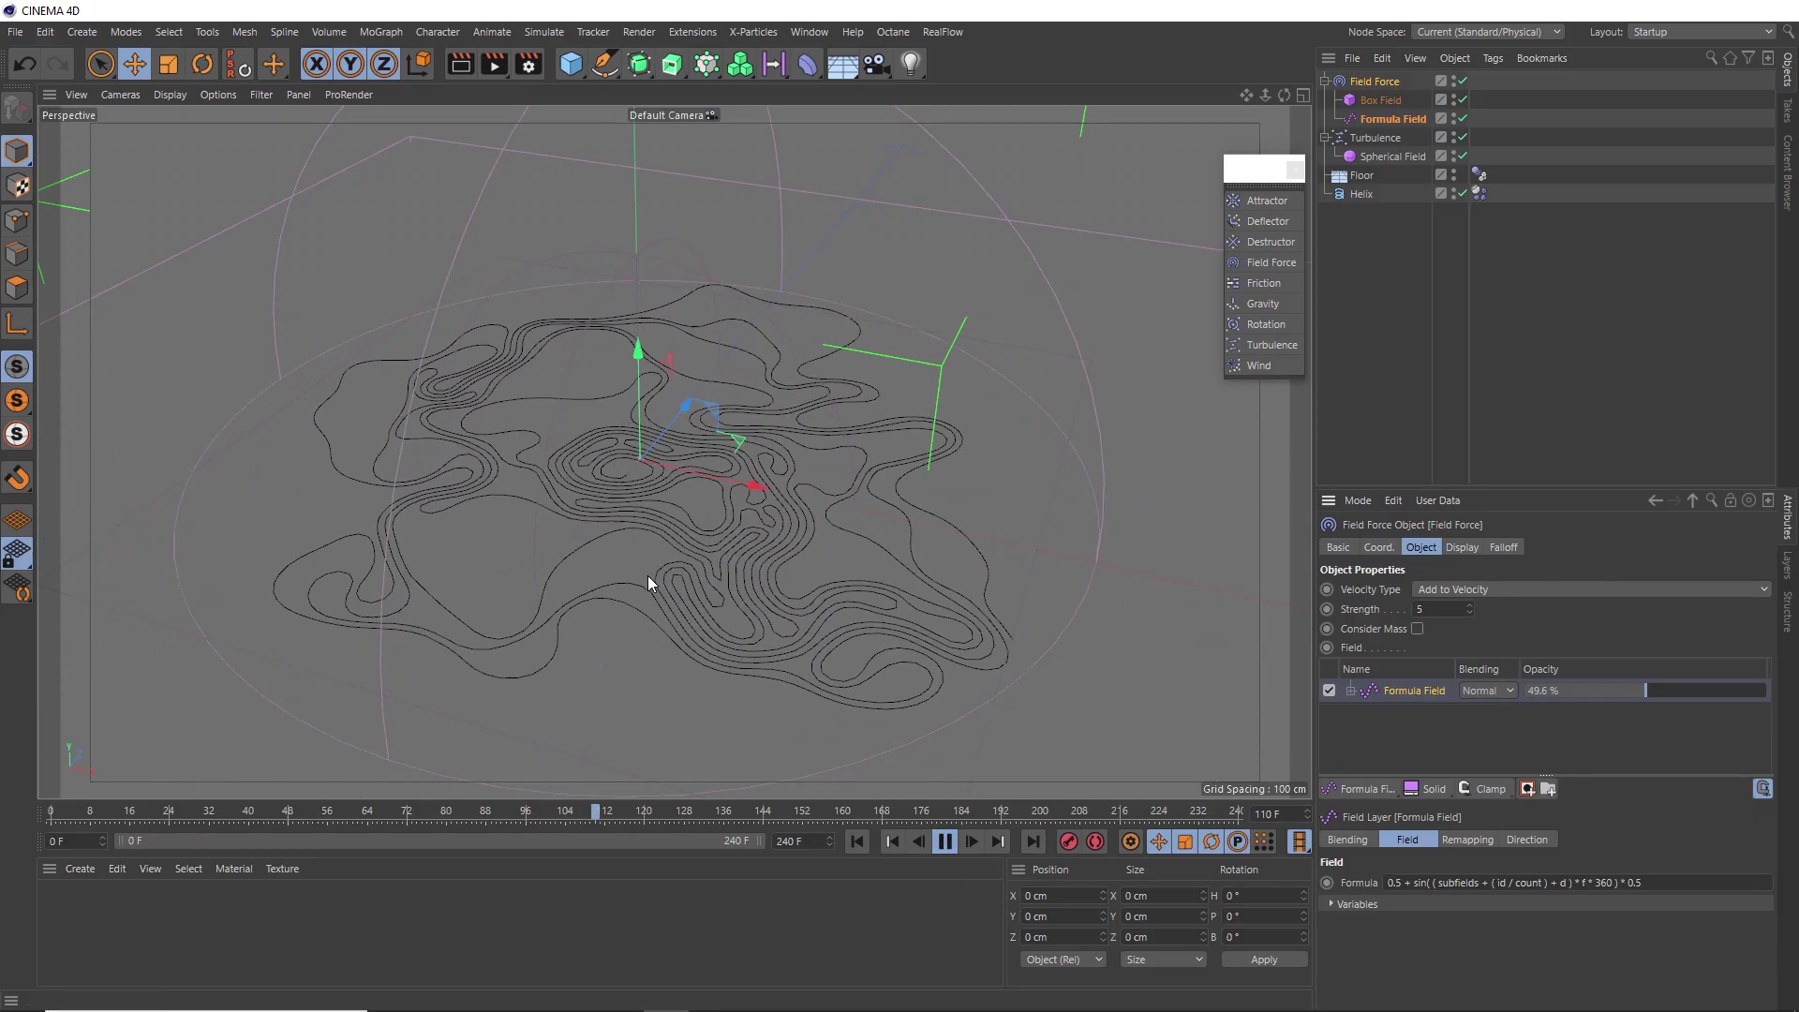
Add a Random Field to the Field Force's fields, then replay the simulation and rewind to frame 0.
{"action": "left_click", "coordinate": [954, 845]}
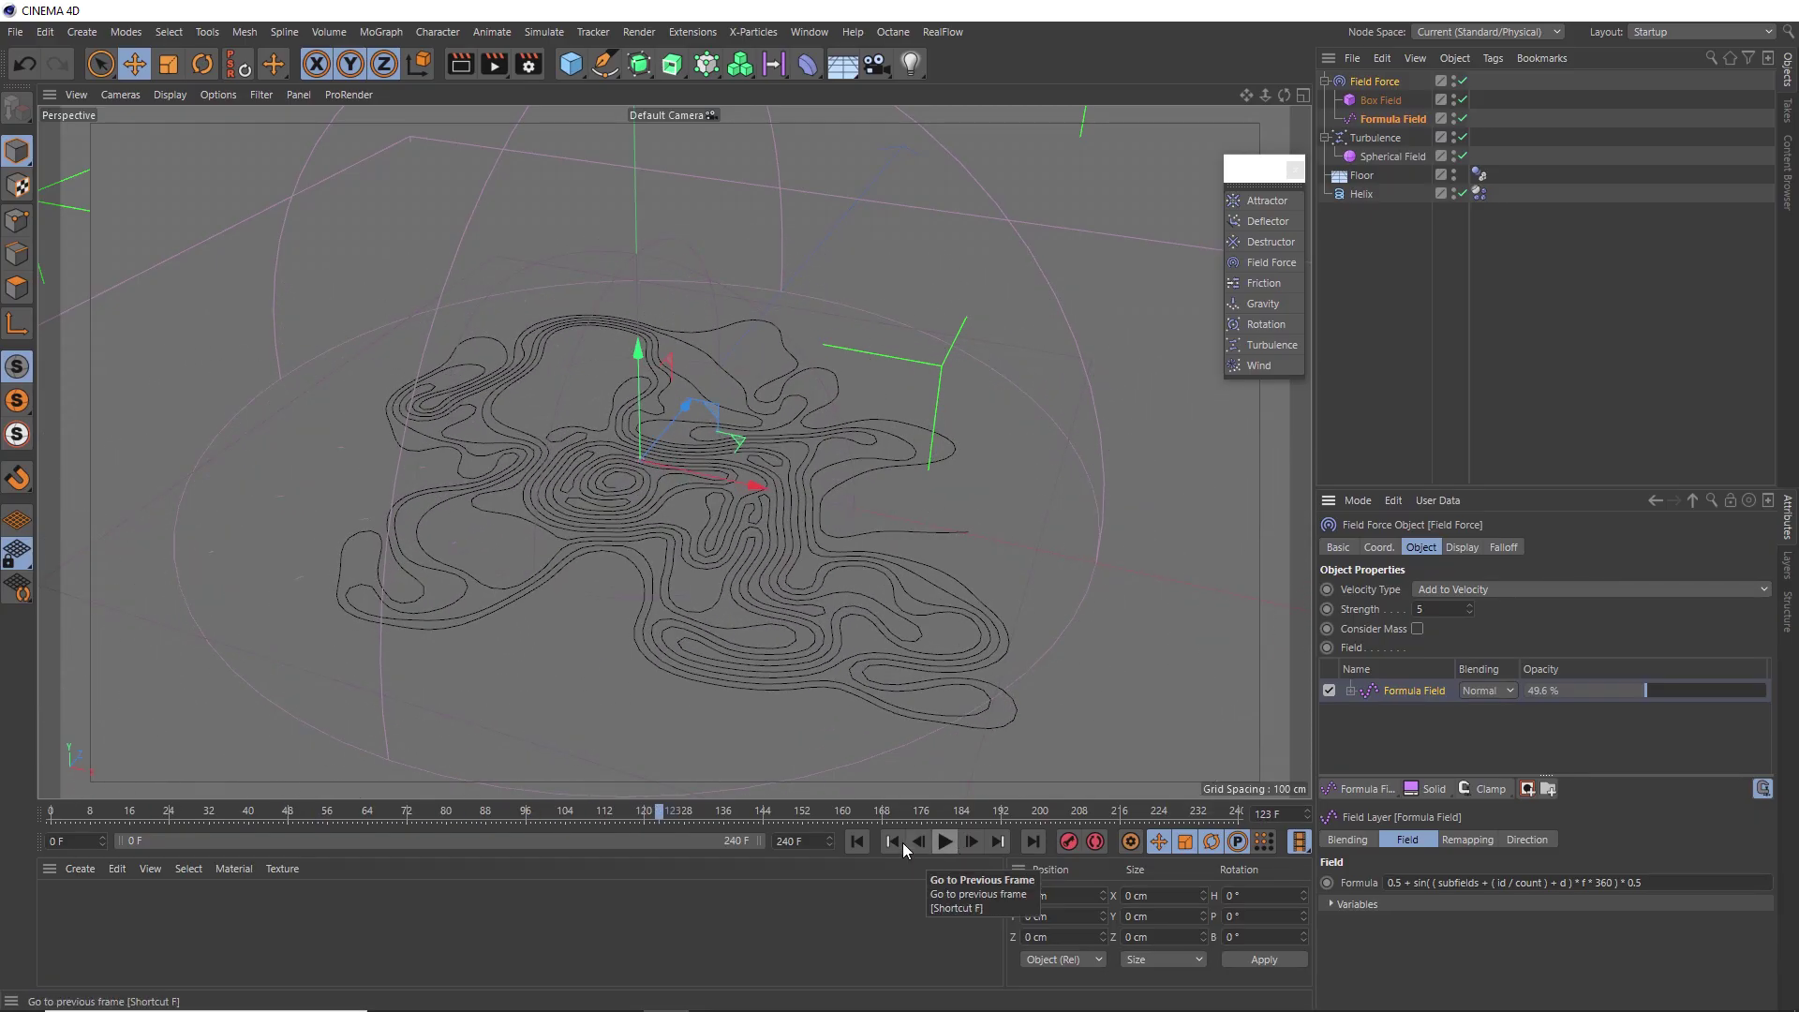
{"action": "left_click", "coordinate": [857, 840]}
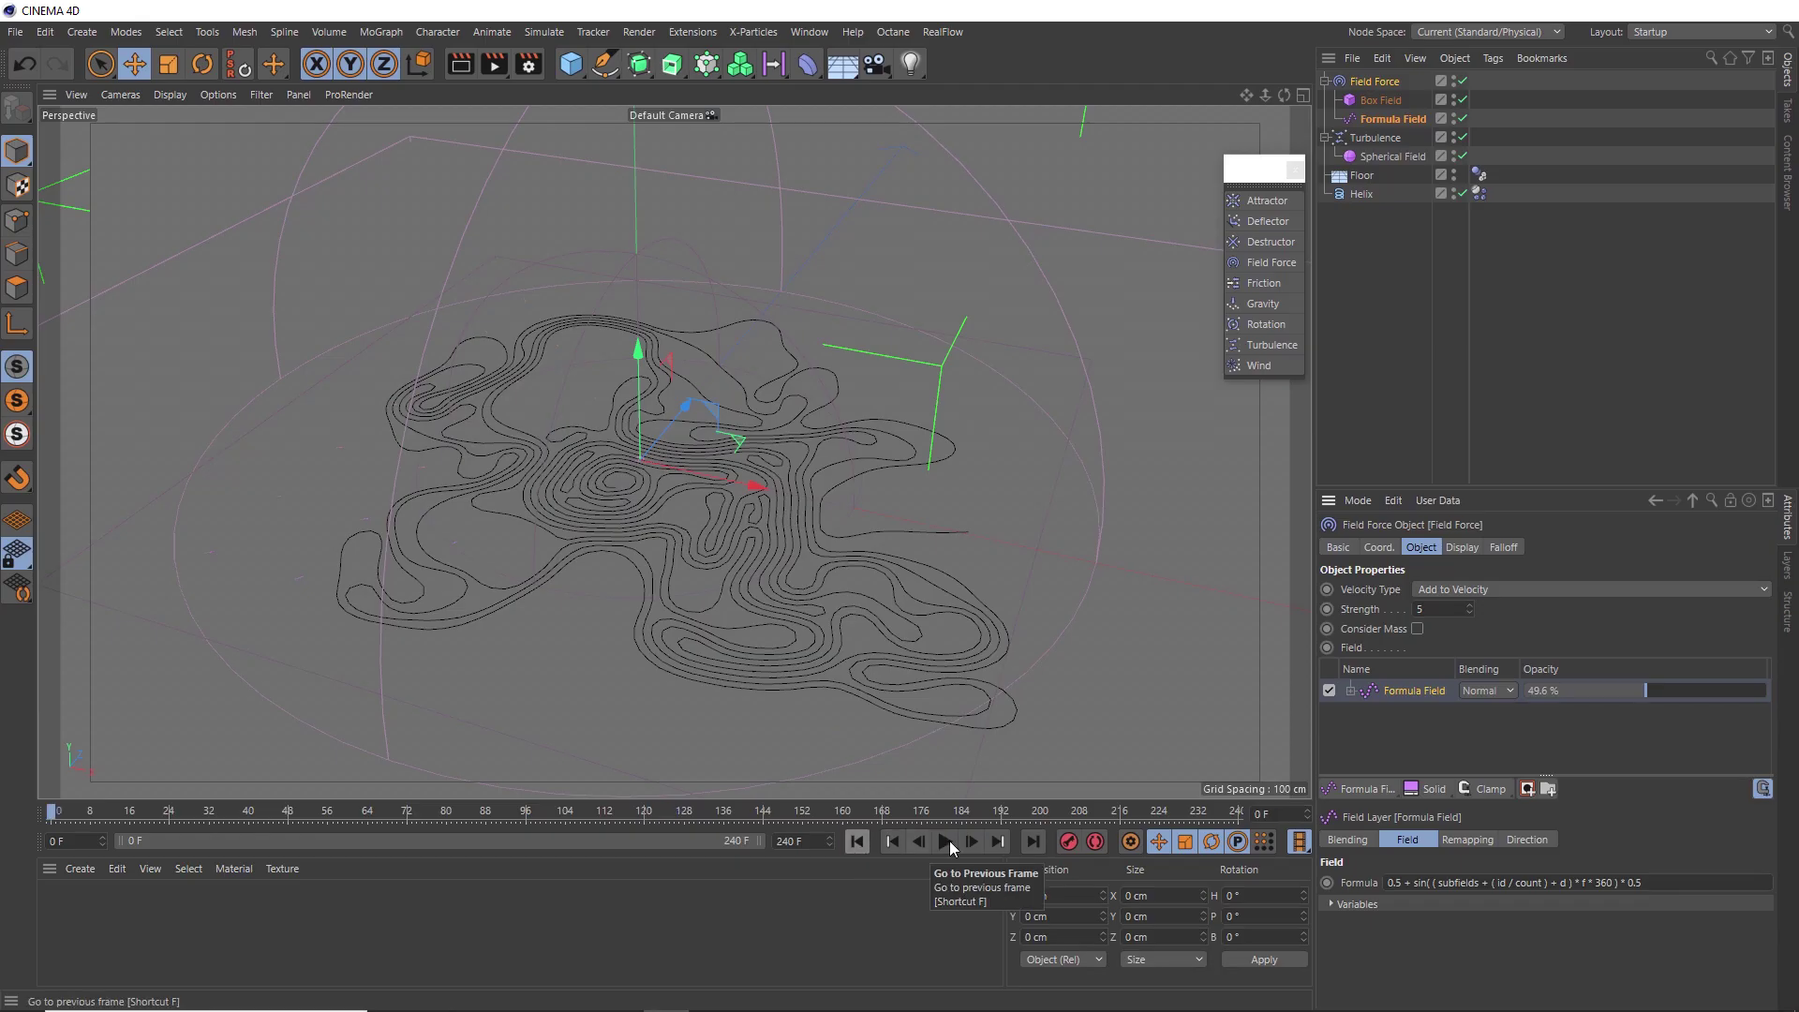
{"action": "left_click", "coordinate": [1381, 789]}
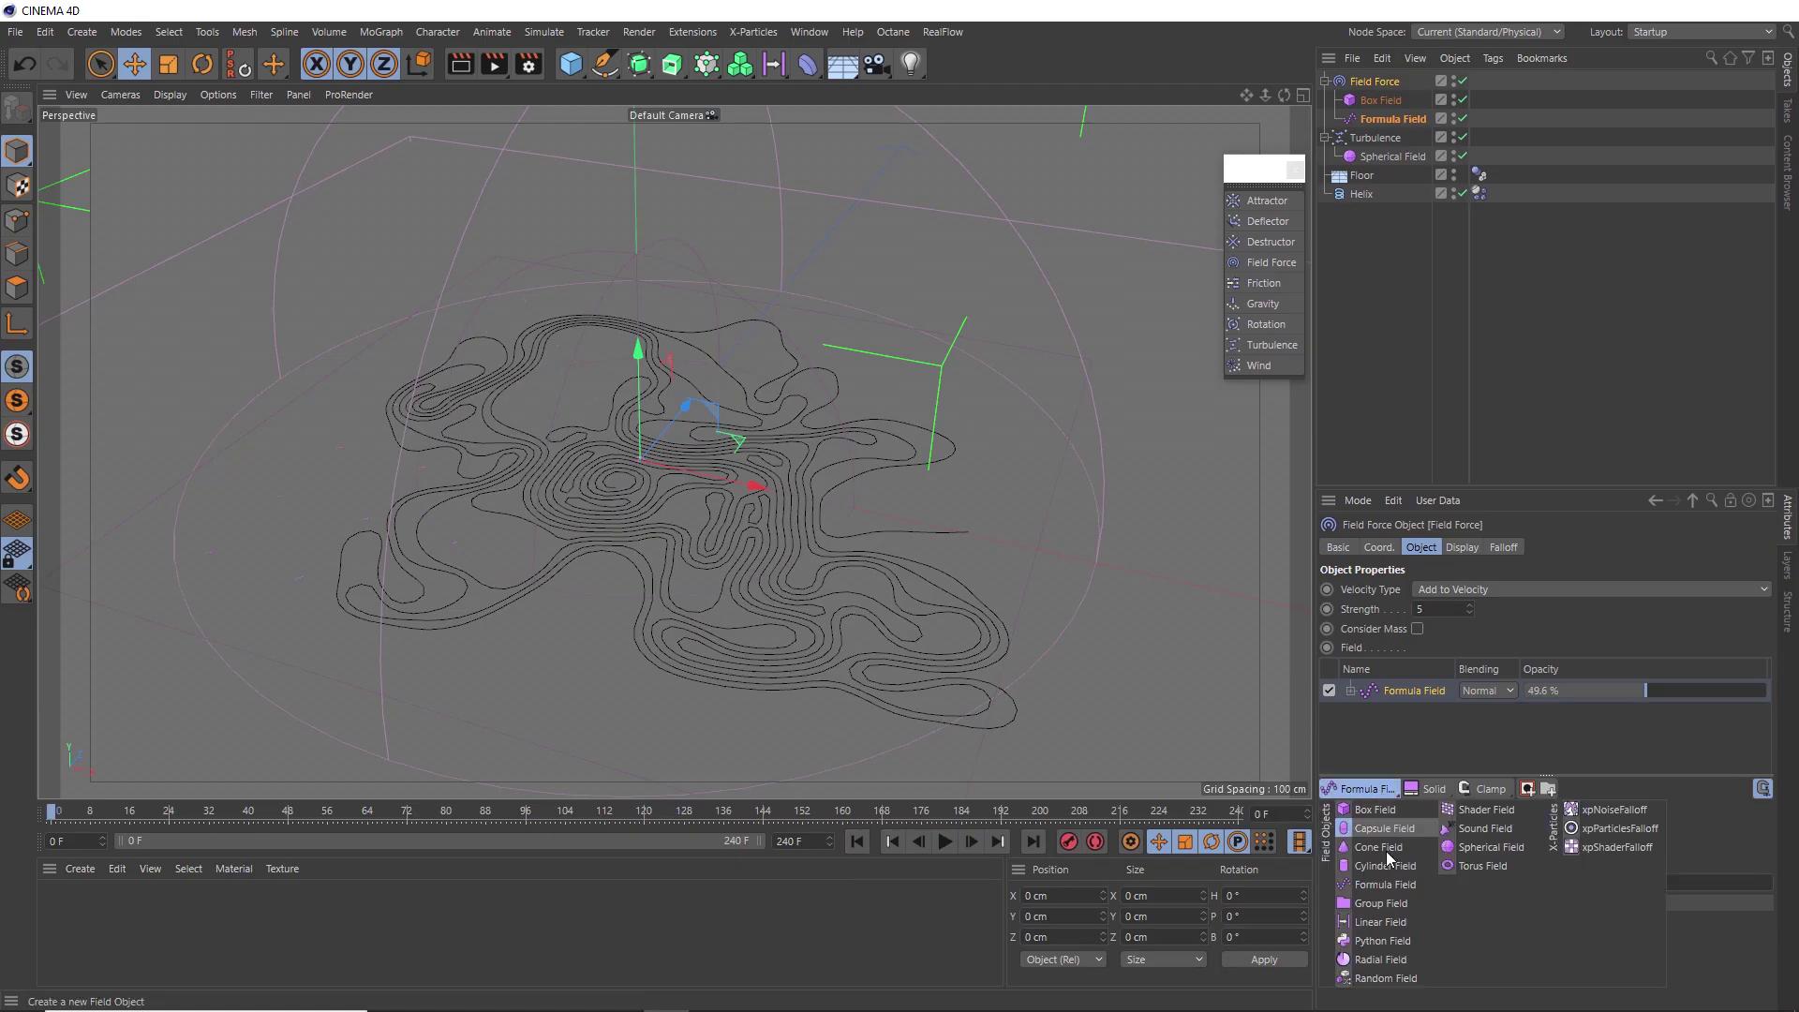
{"action": "left_click", "coordinate": [1387, 979]}
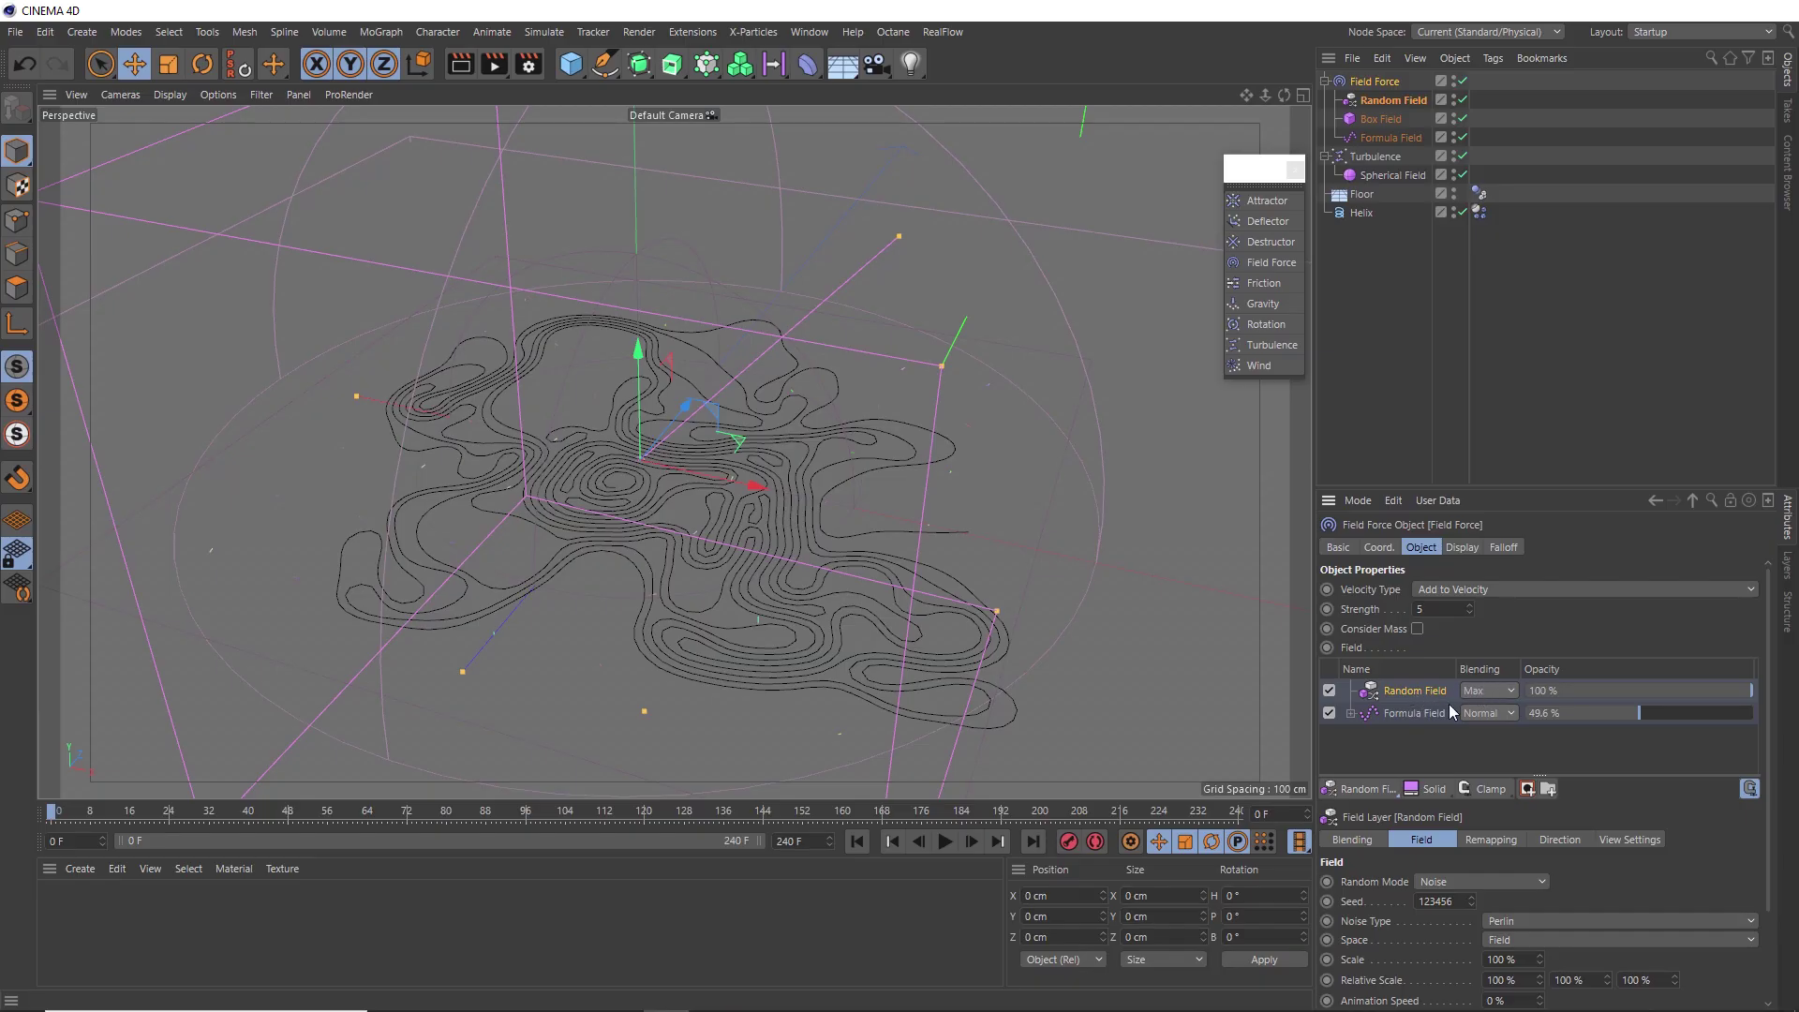
{"action": "left_click", "coordinate": [947, 841]}
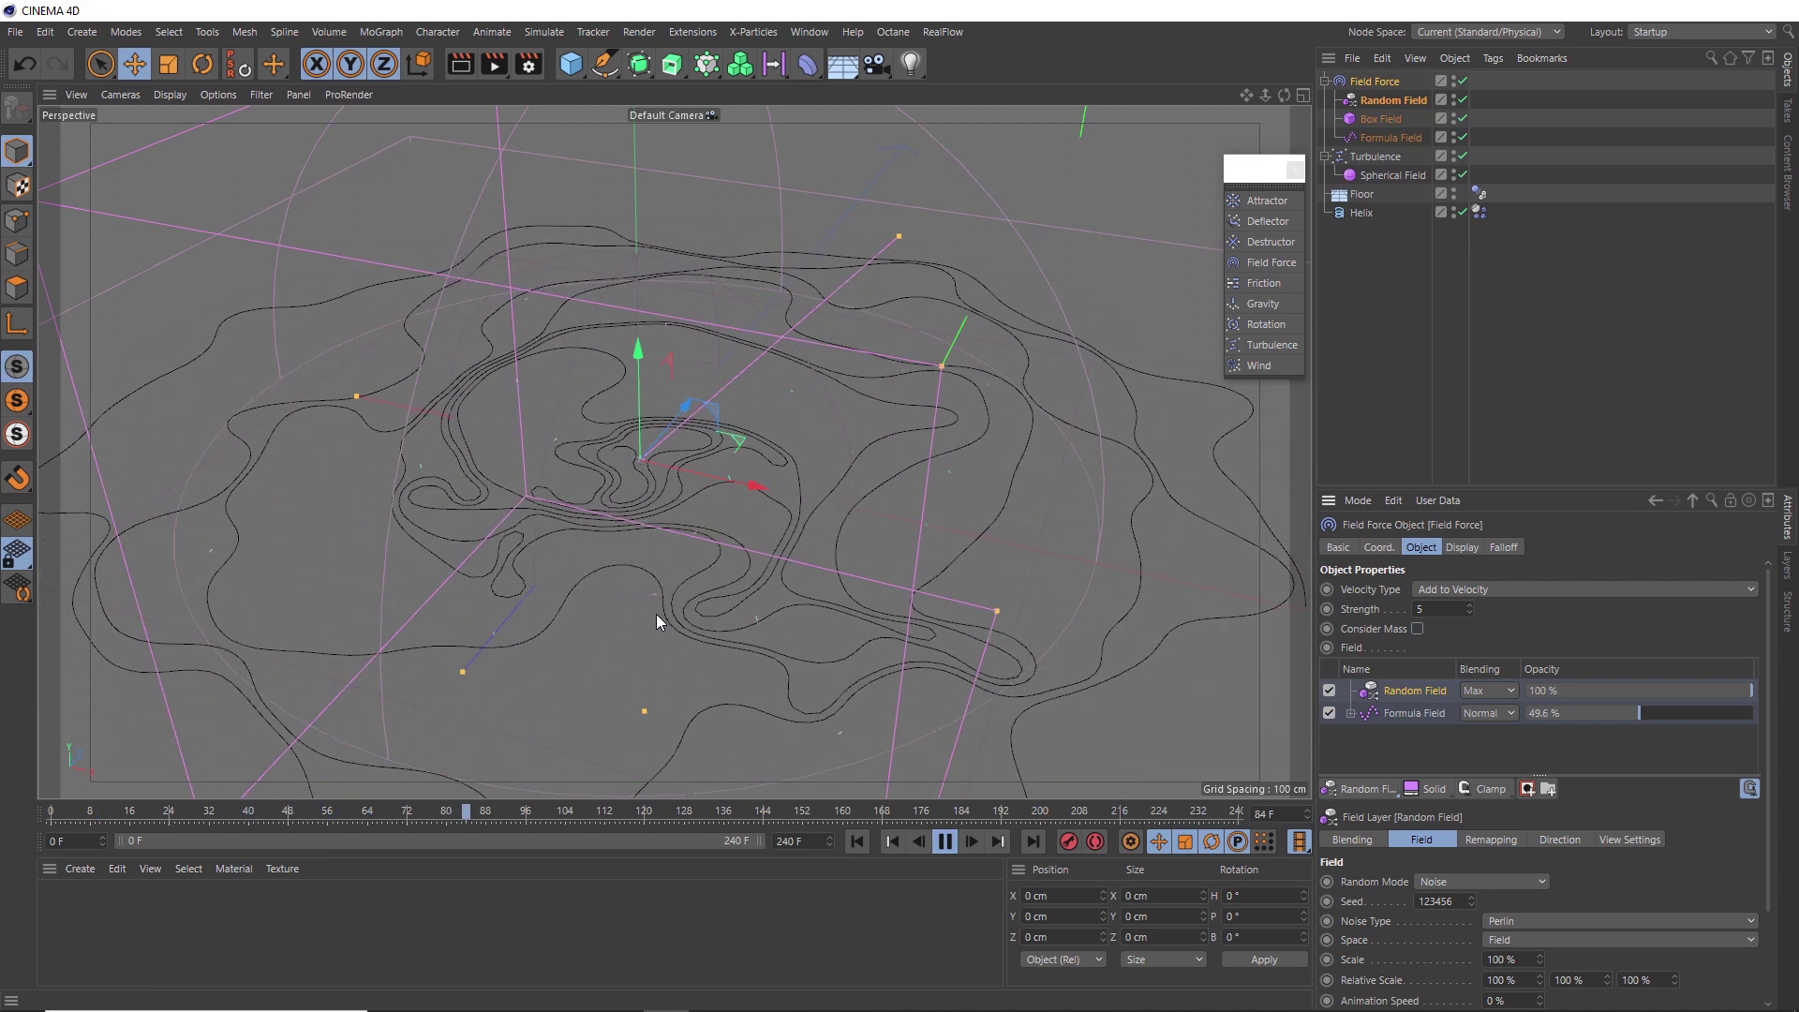
{"action": "left_click", "coordinate": [945, 840]}
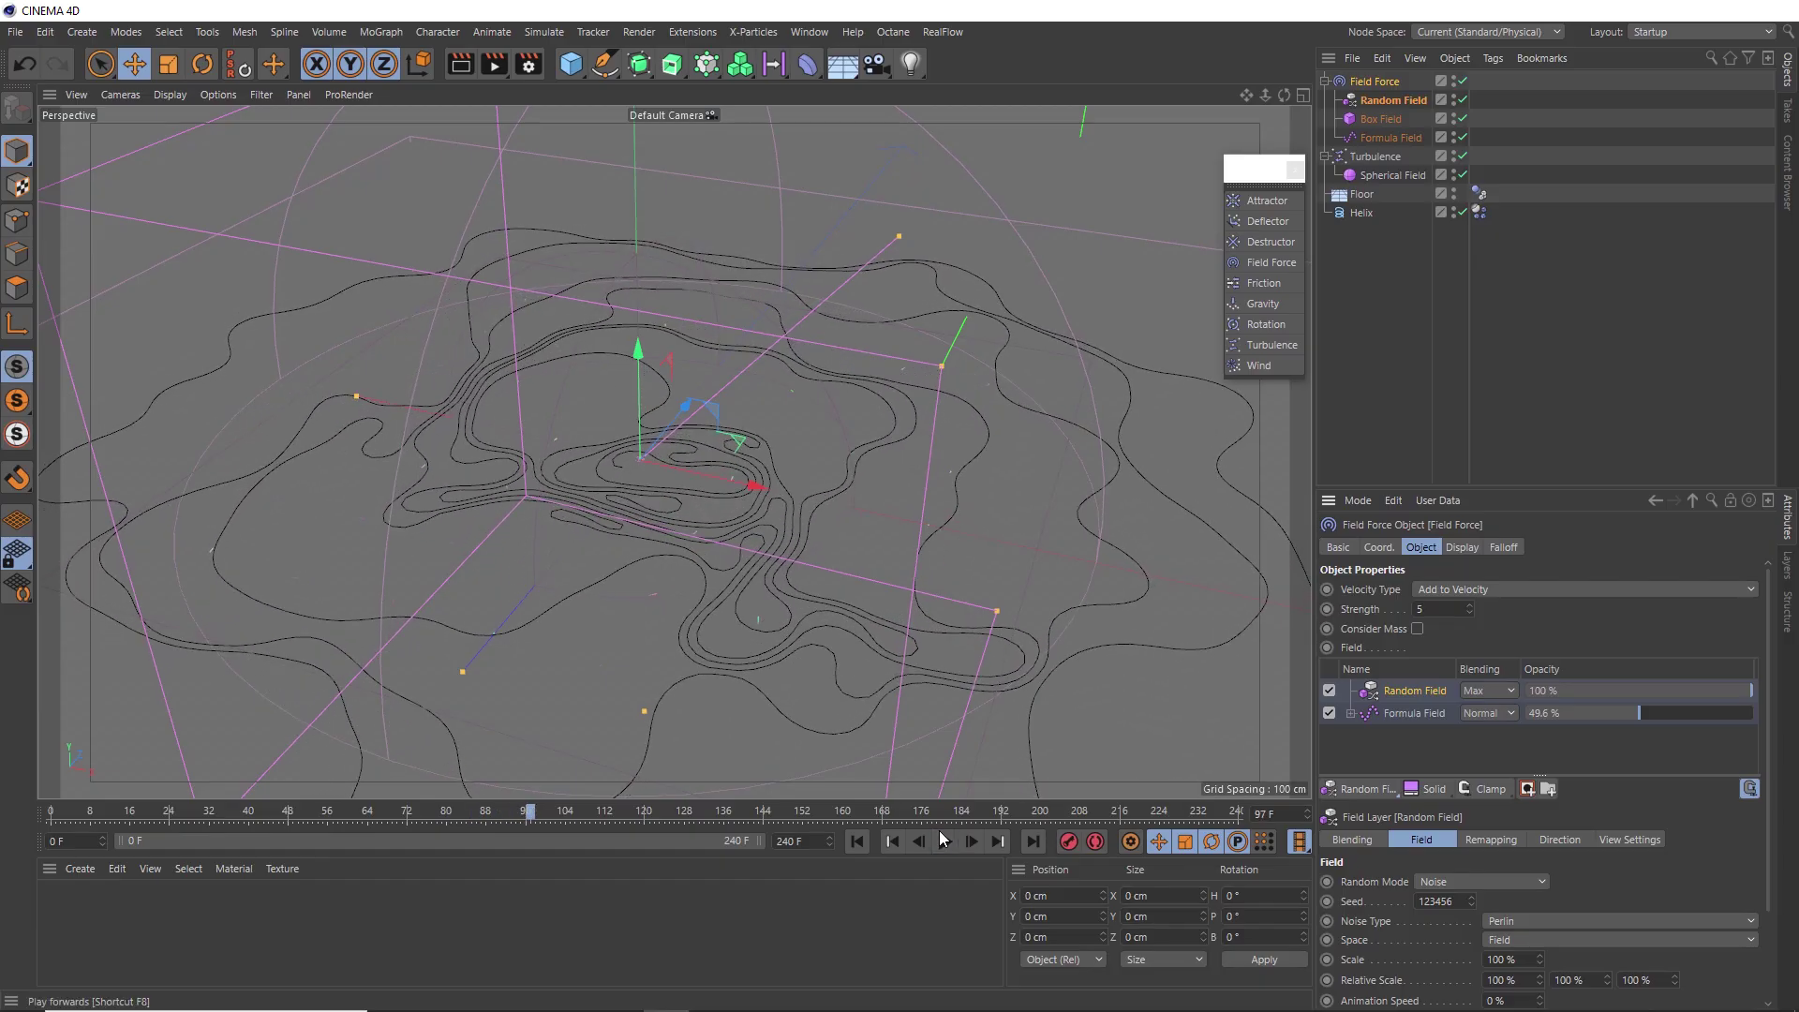
{"action": "left_click", "coordinate": [858, 841]}
{"action": "scroll", "coordinate": [1397, 867], "scroll_direction": "down", "scroll_amount": 3}
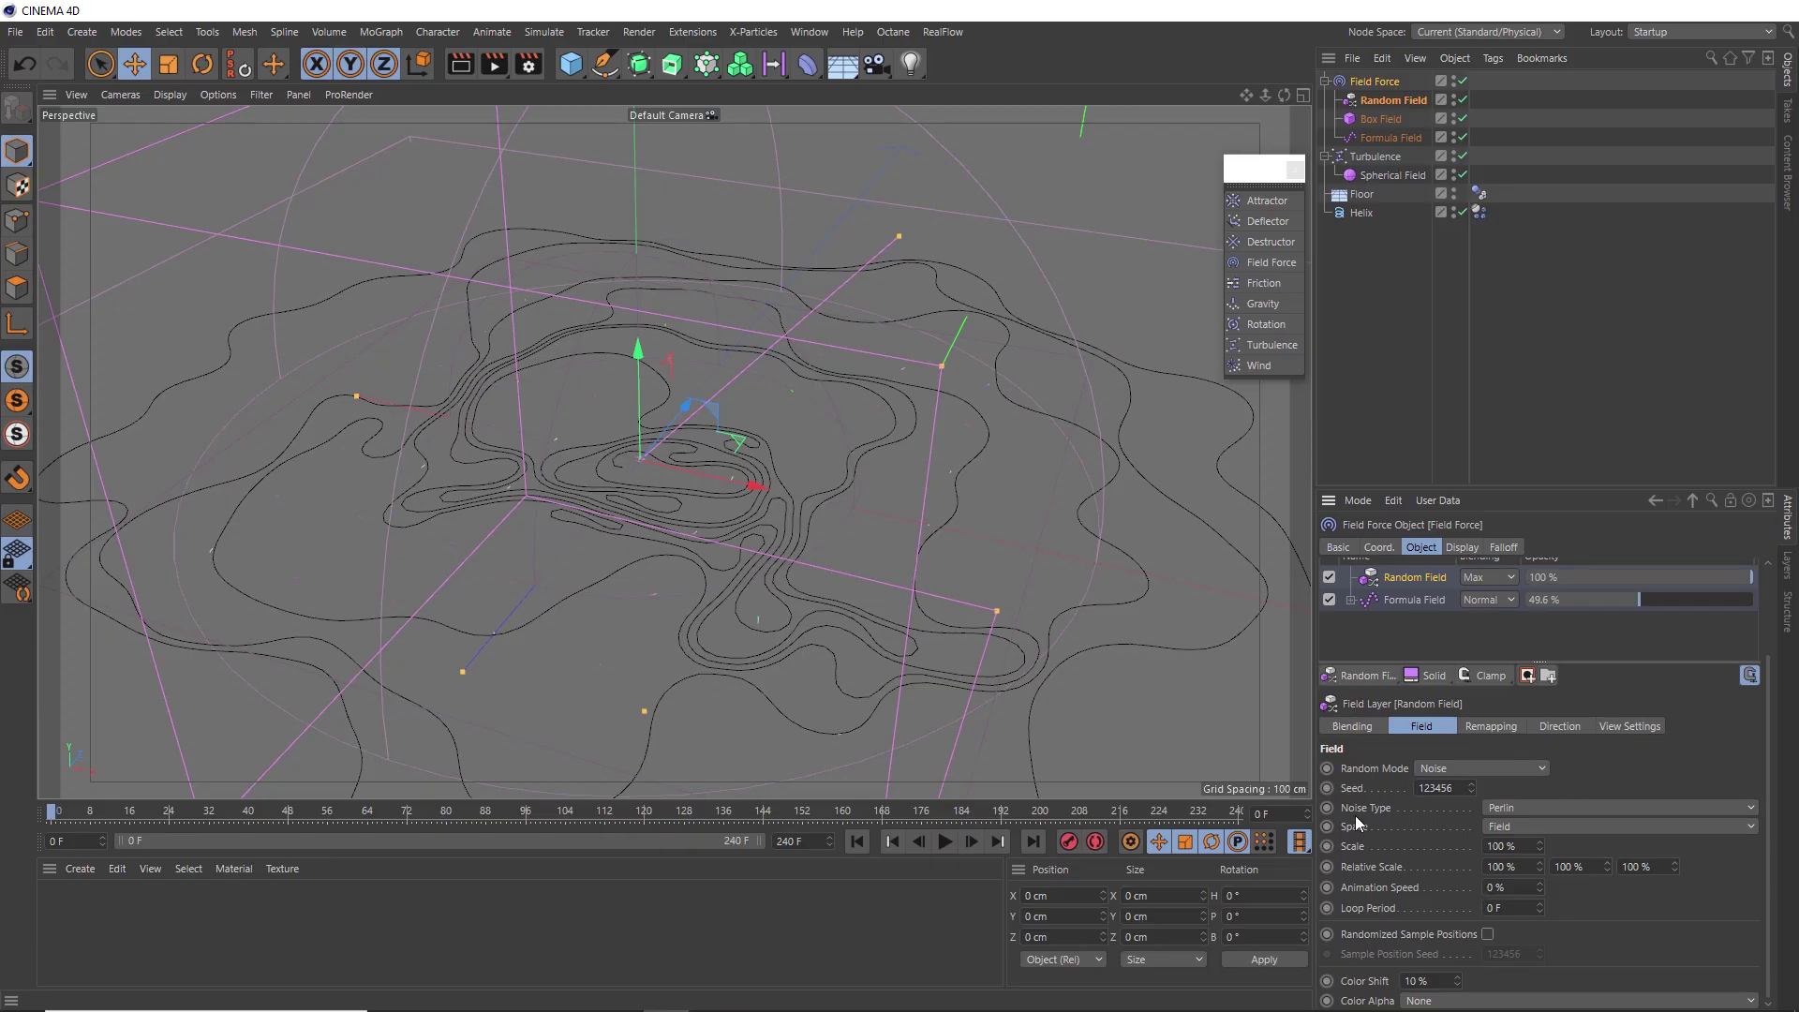
Give the Random Field Turbulence noise, 10 % scale, 10 % animation speed and a 24 F loop period.
{"action": "left_click", "coordinate": [1490, 807]}
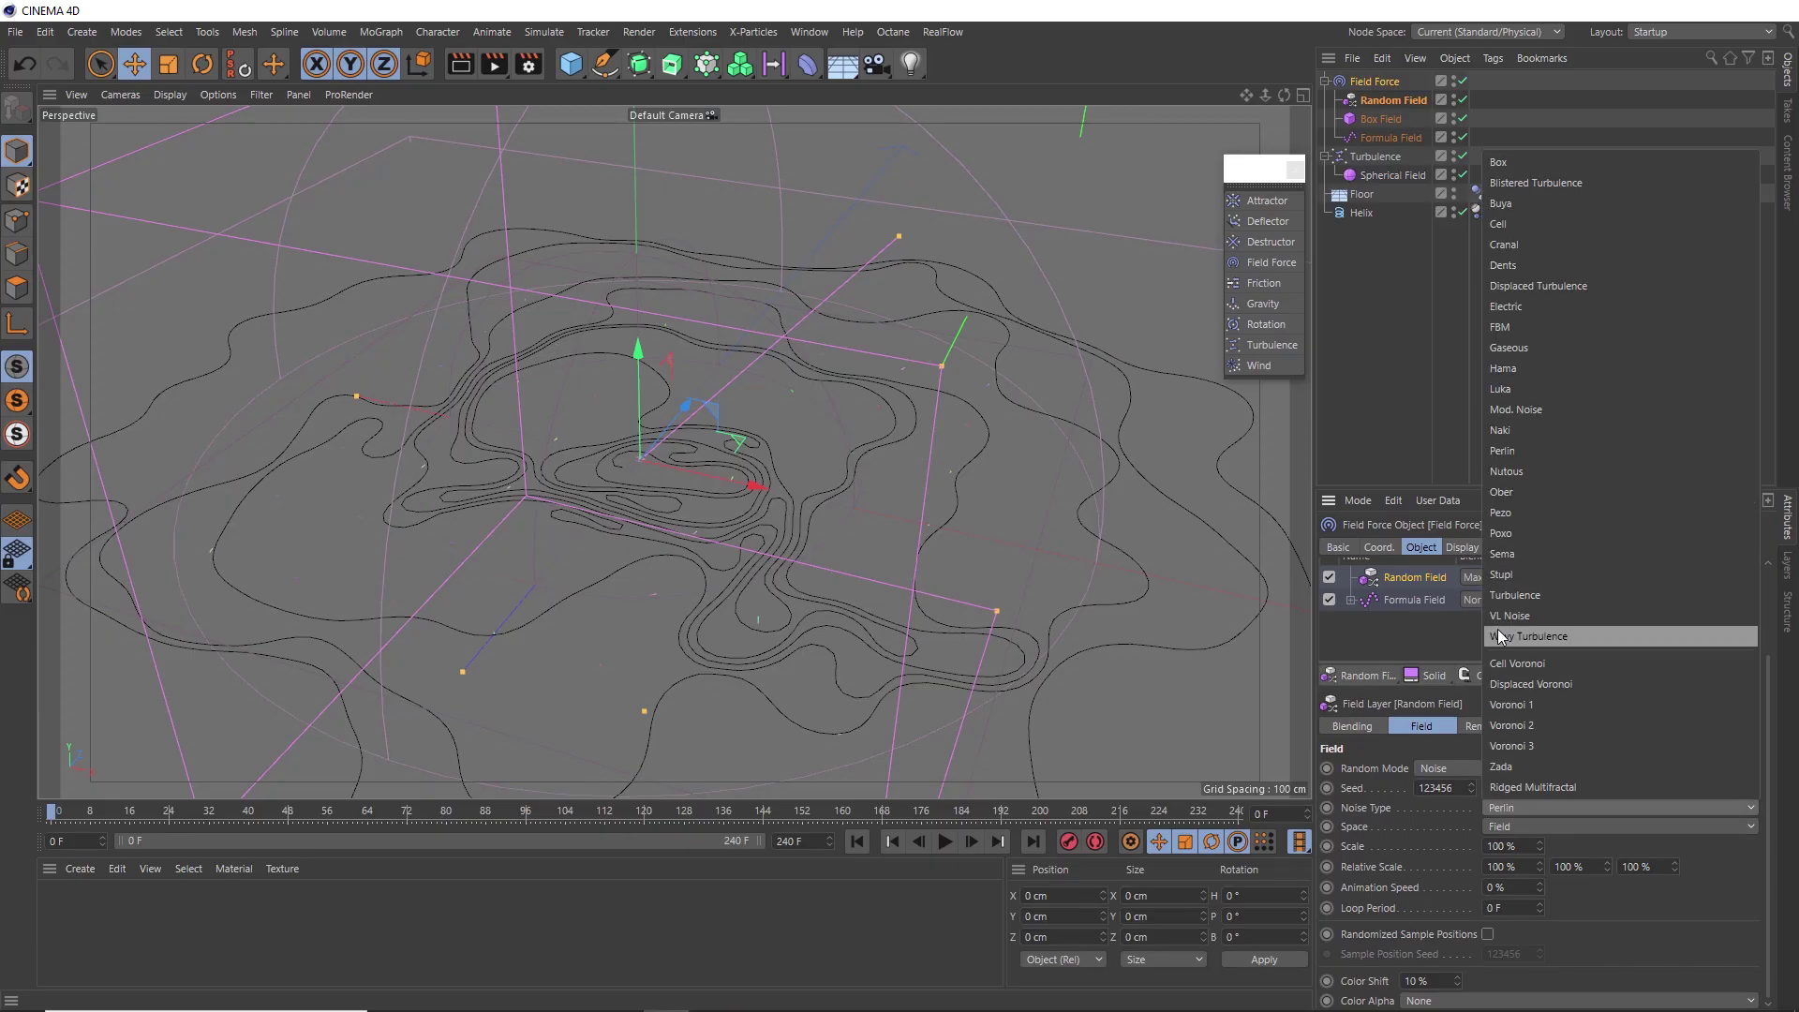
{"action": "left_click", "coordinate": [1499, 599]}
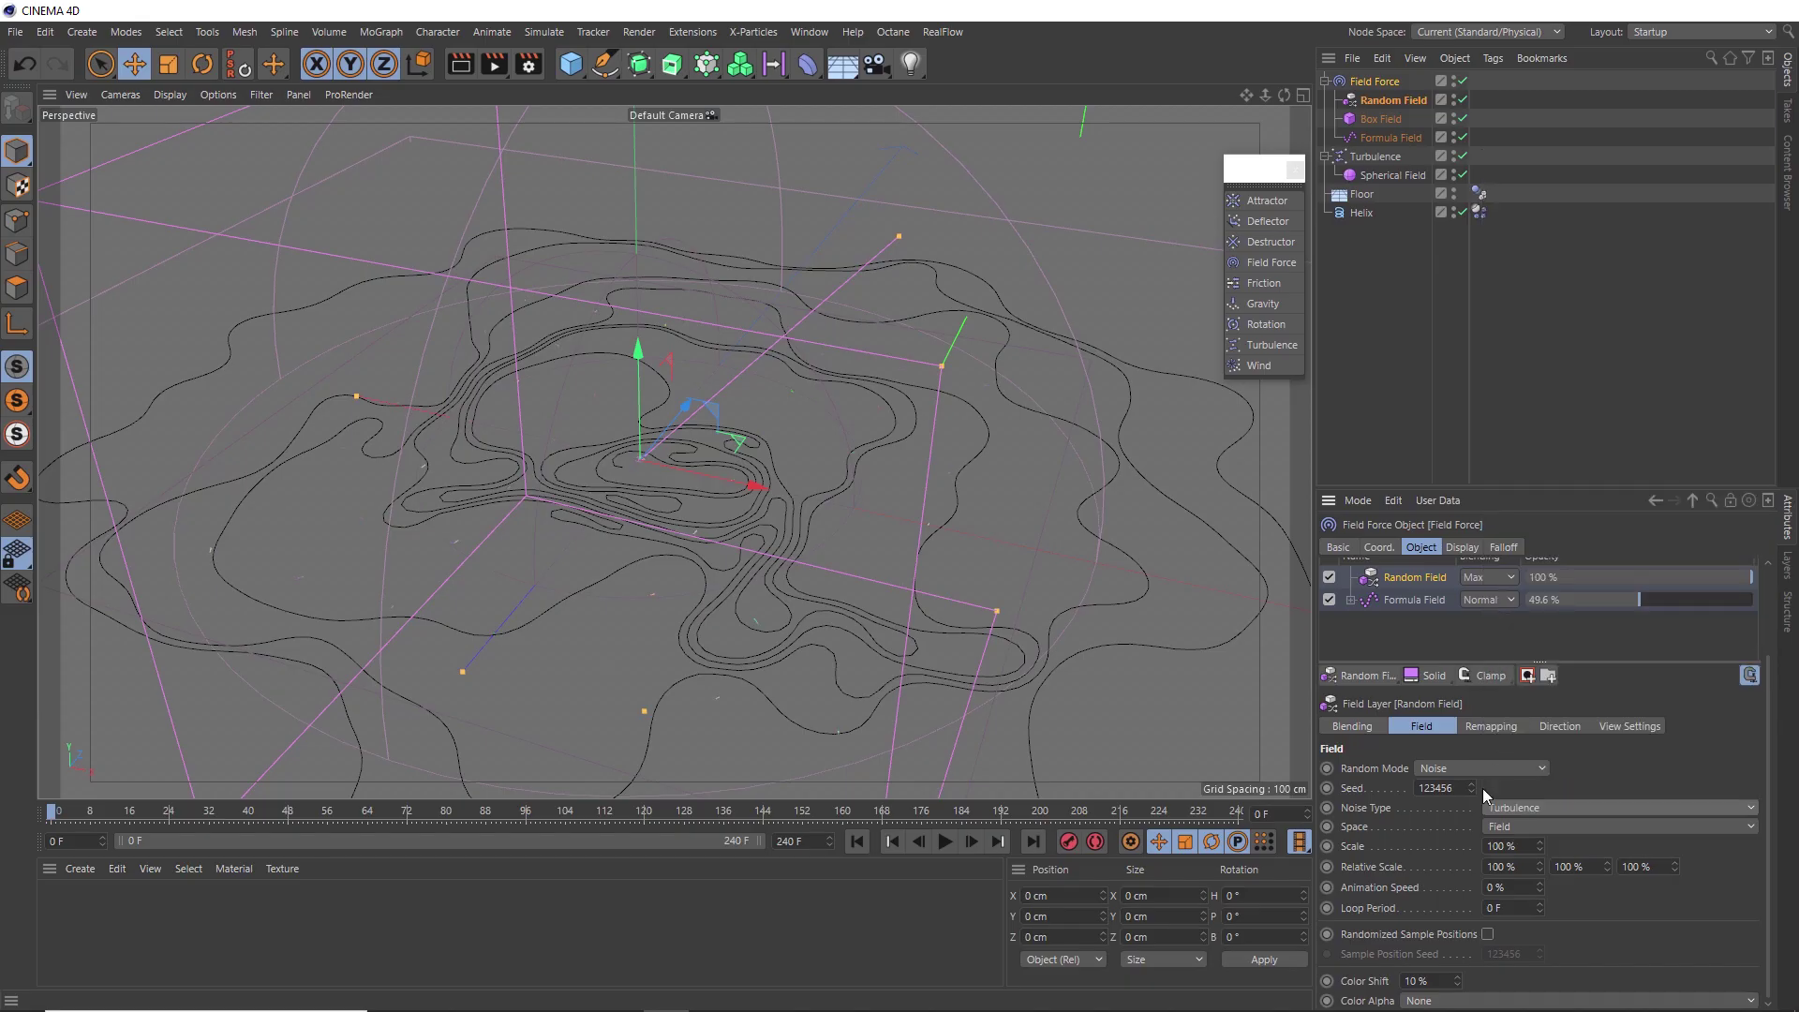
{"action": "double_click", "coordinate": [1502, 846]}
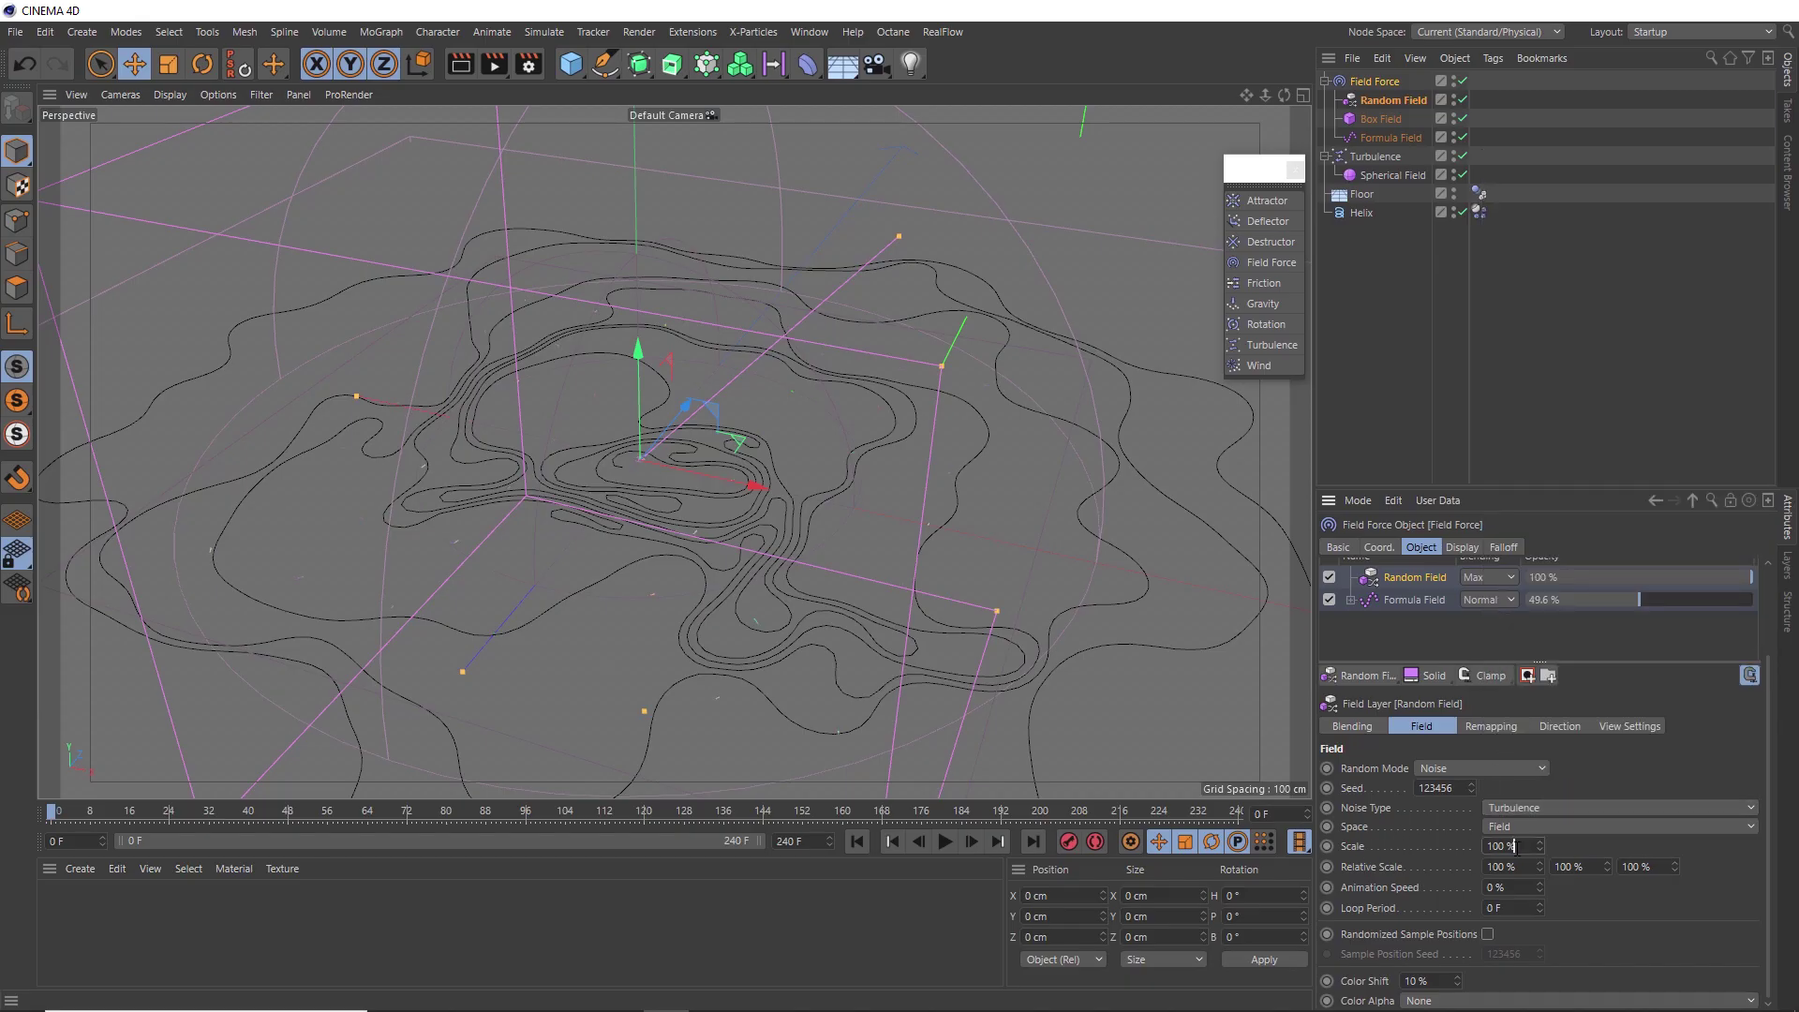
{"action": "type", "text": "10"}
{"action": "key", "text": "Return"}
{"action": "double_click", "coordinate": [1495, 887]}
{"action": "type", "text": "10"}
{"action": "key", "text": "Return"}
{"action": "double_click", "coordinate": [1503, 908]}
{"action": "type", "text": "24"}
{"action": "key", "text": "Return"}
Preview the animated noise, then stop and rewind to the first frame.
{"action": "left_click", "coordinate": [937, 842]}
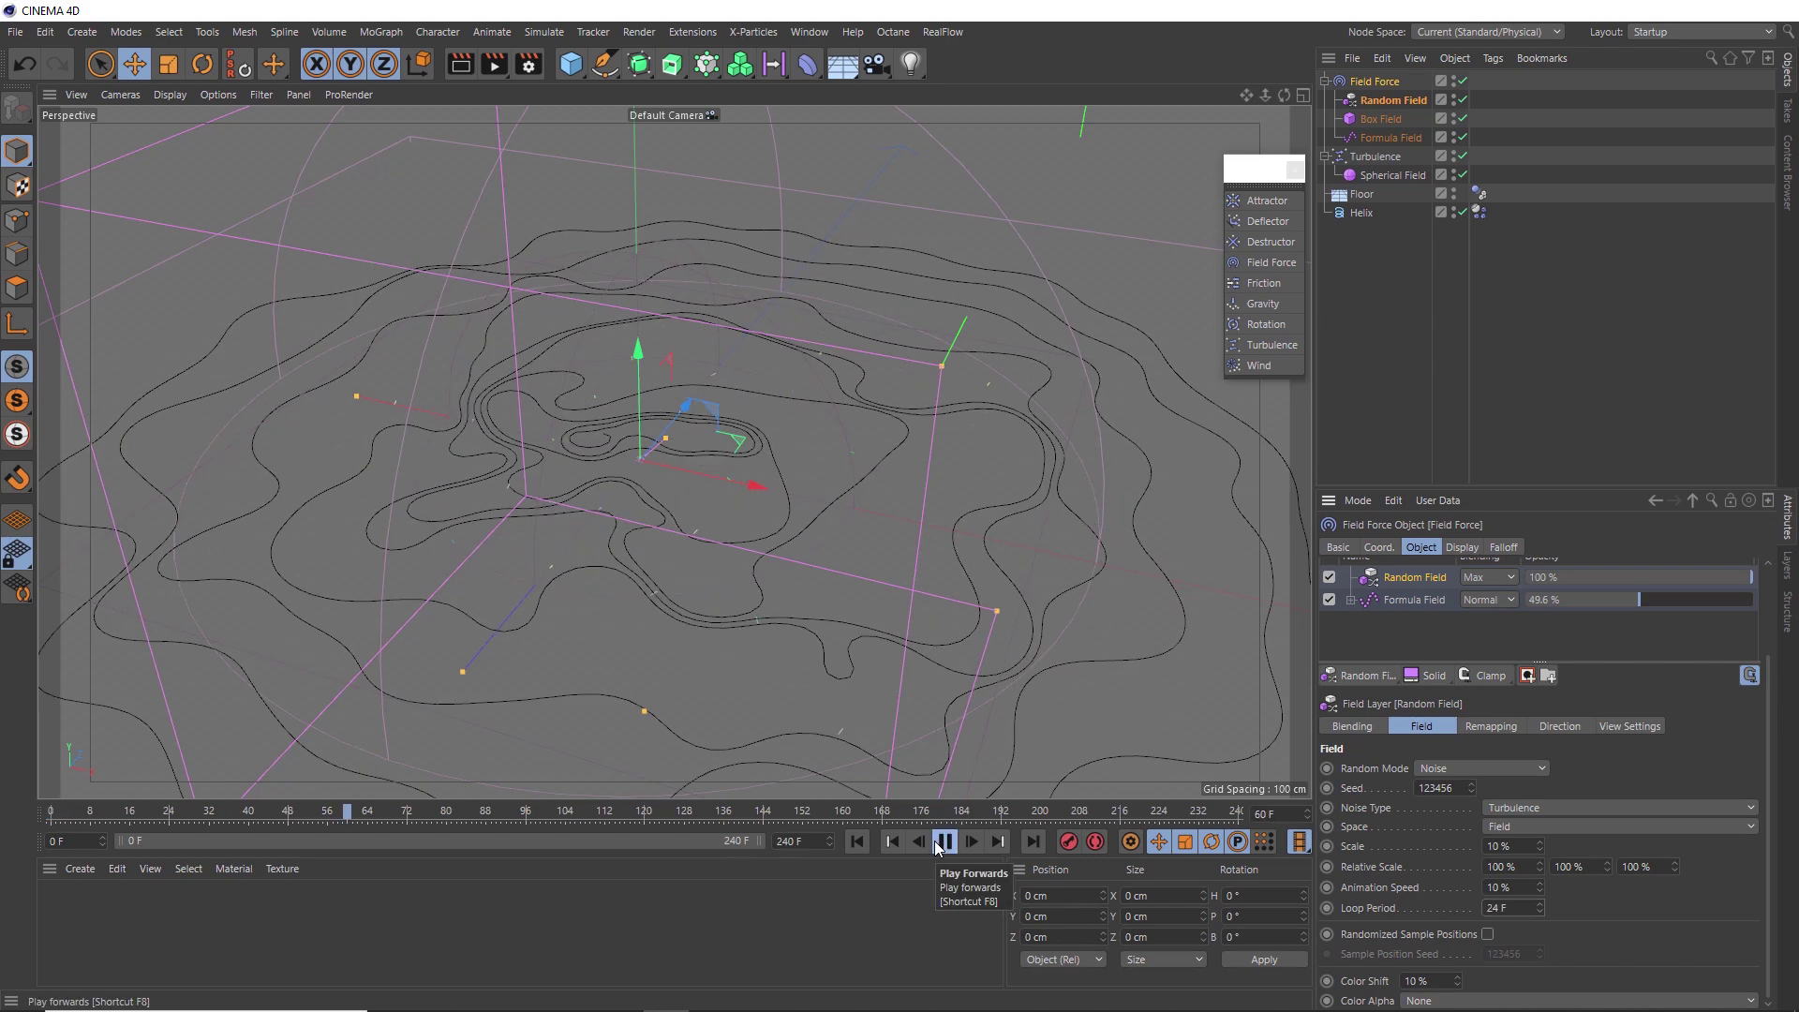
{"action": "left_click", "coordinate": [936, 841]}
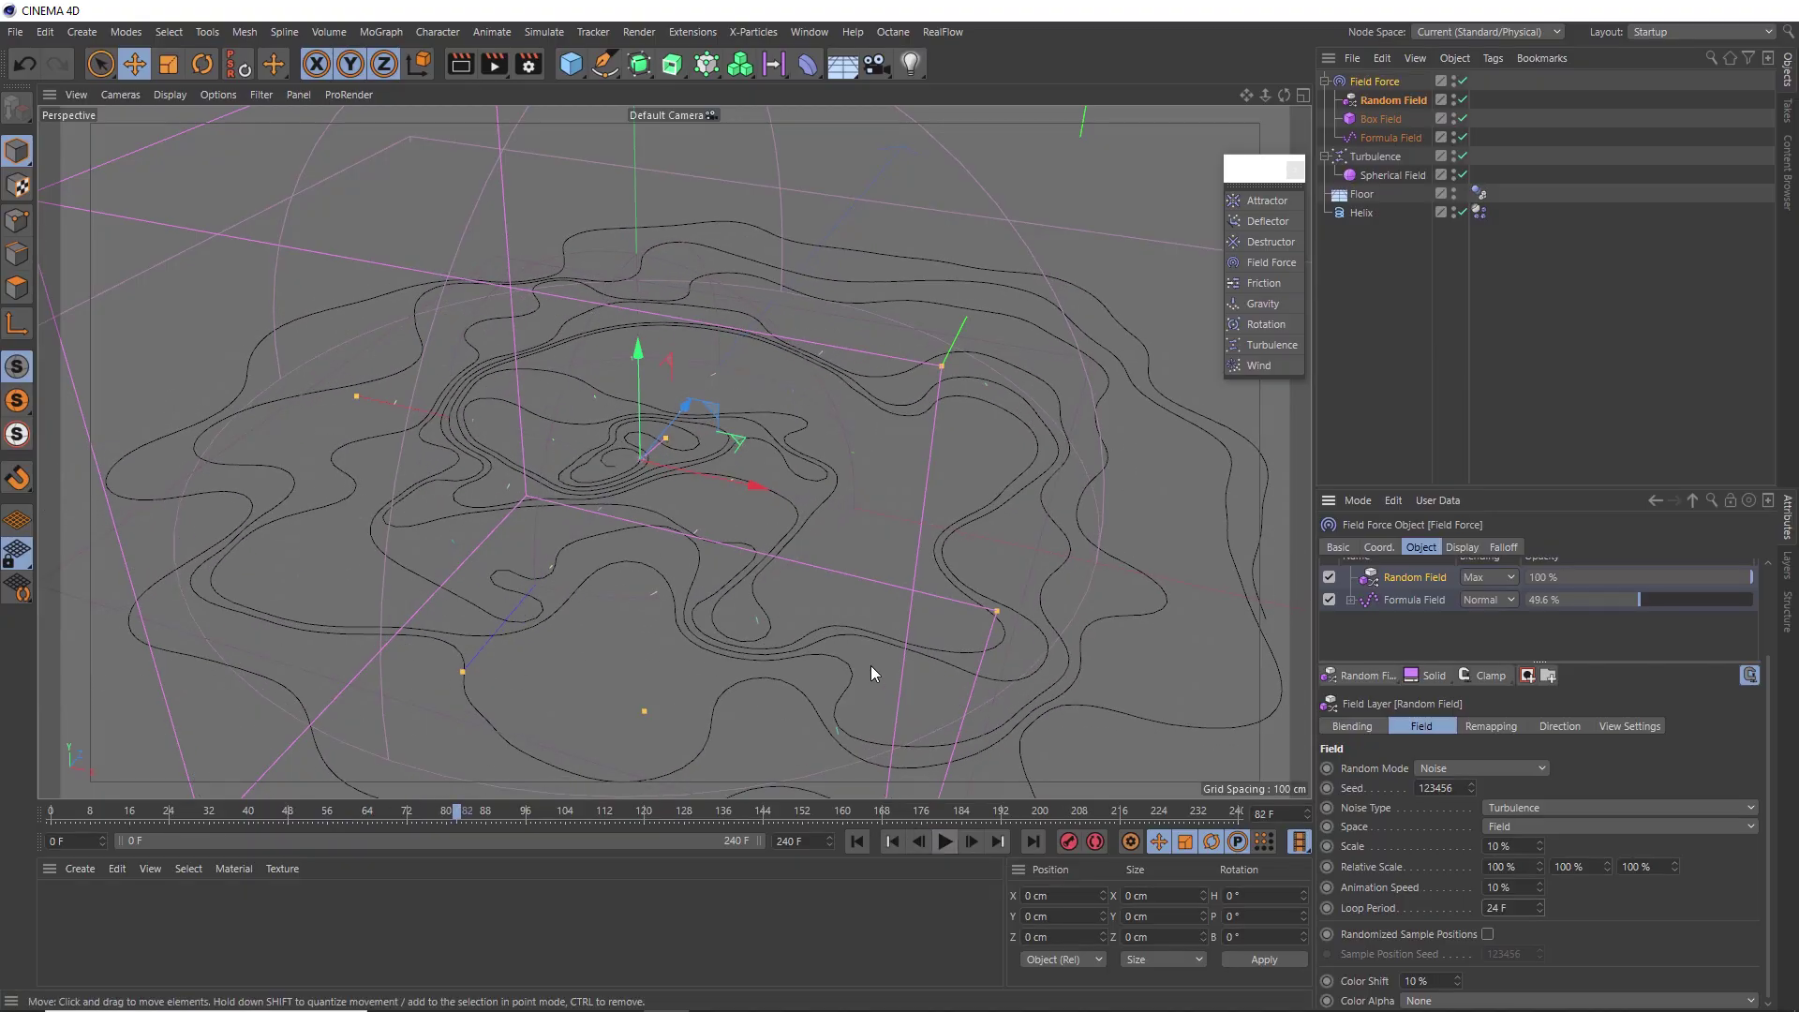
{"action": "left_click", "coordinate": [858, 842]}
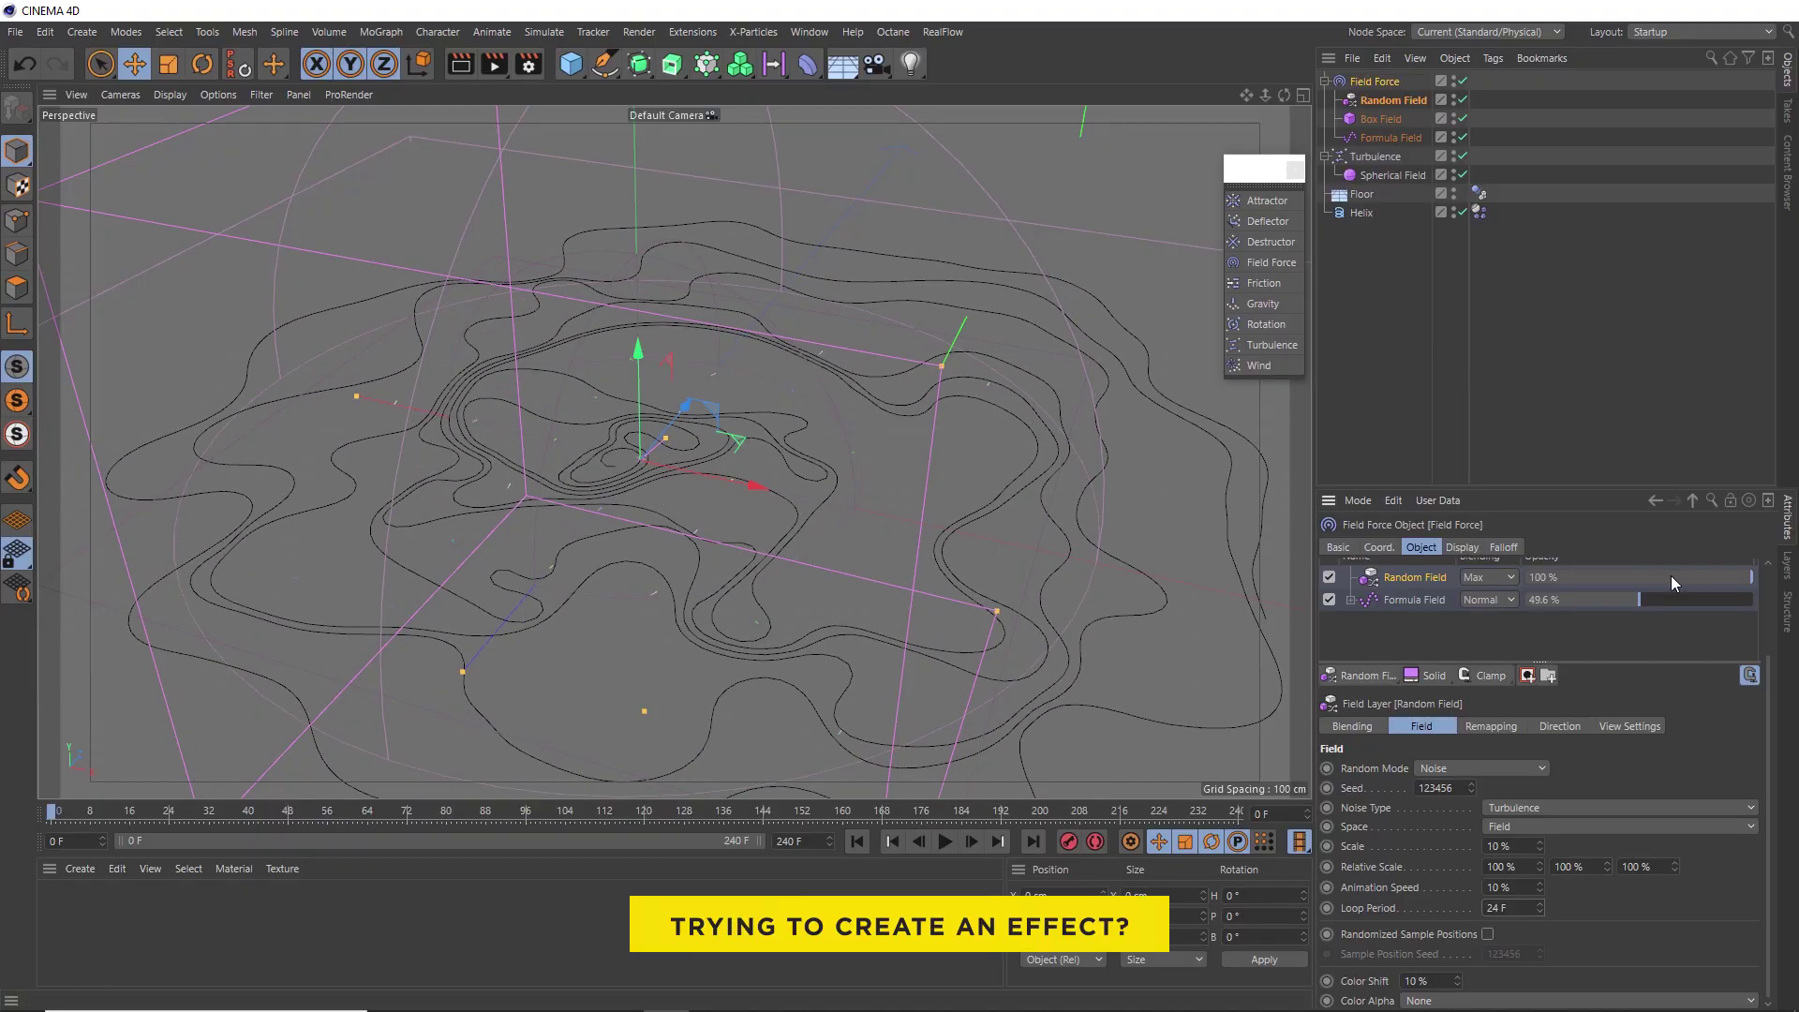
Lower Random Field opacity to 53.4 %, set Field Force Strength to 10, and play to frame 81.
{"action": "scroll", "coordinate": [1708, 576], "scroll_direction": "up", "scroll_amount": 3}
{"action": "left_click_drag", "start_coordinate": [1712, 691], "coordinate": [1641, 708]}
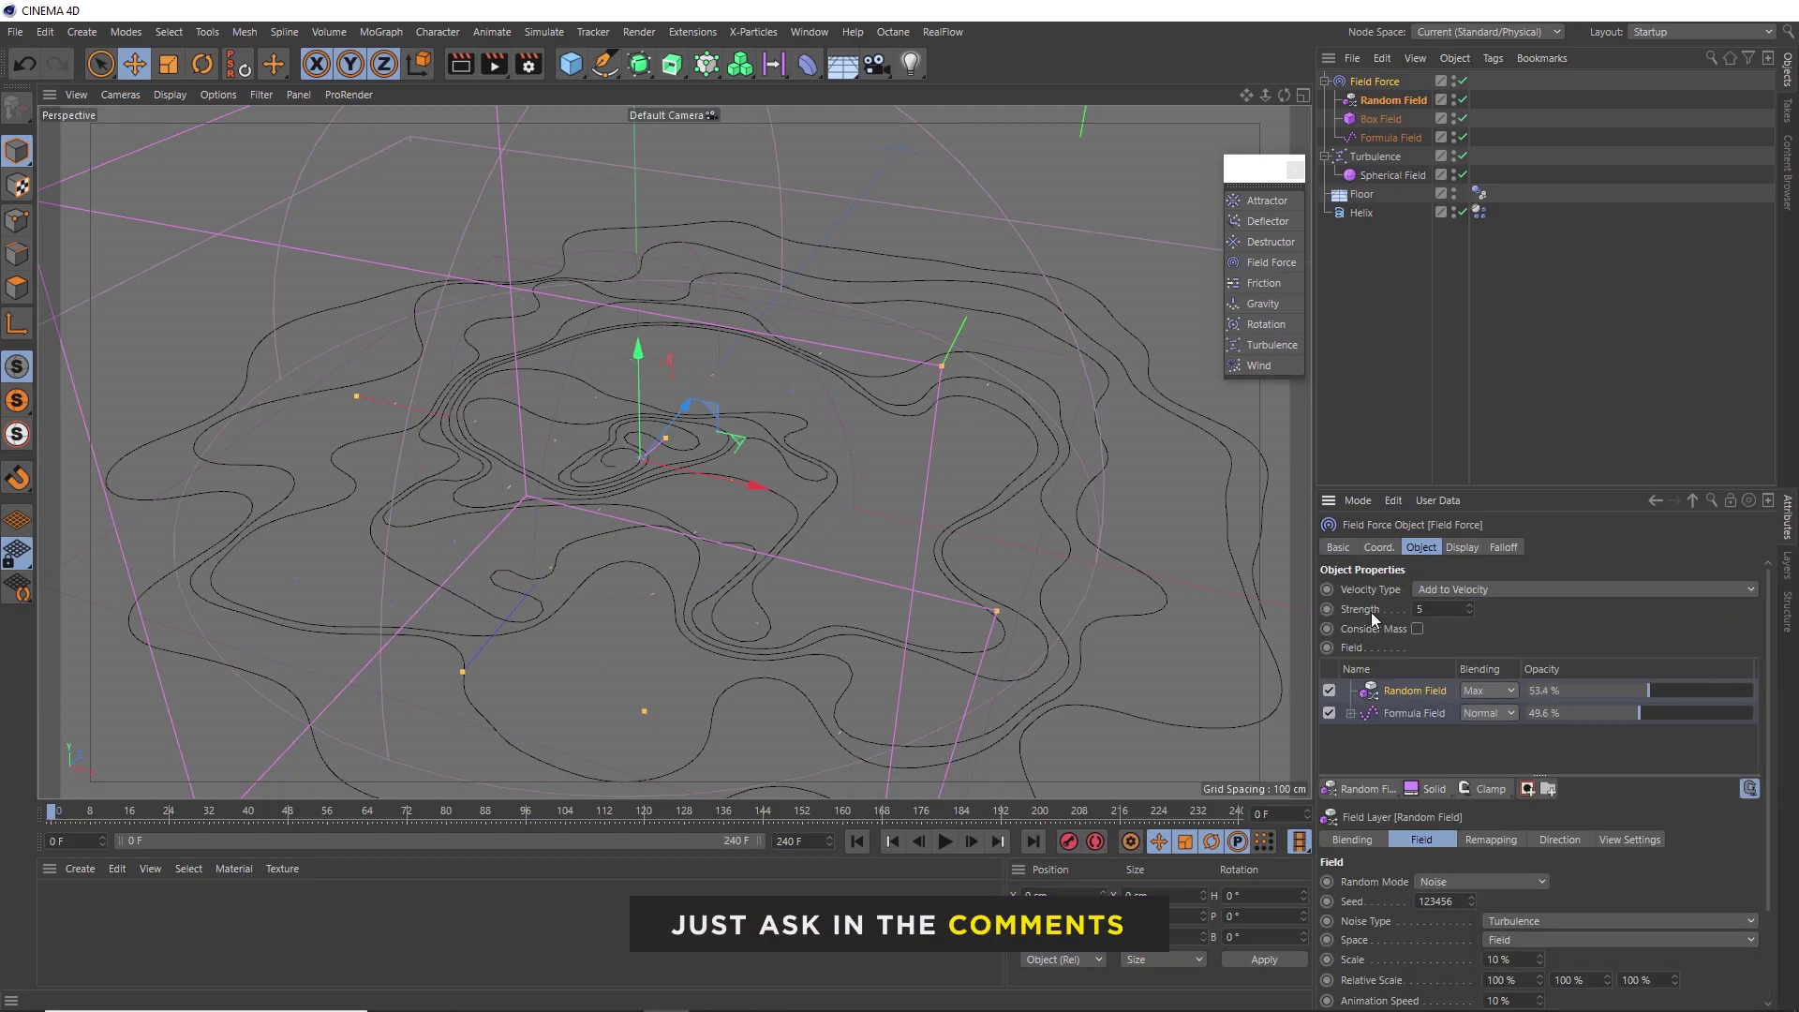
{"action": "left_click", "coordinate": [1445, 610]}
{"action": "type", "text": "10"}
{"action": "key", "text": "Return"}
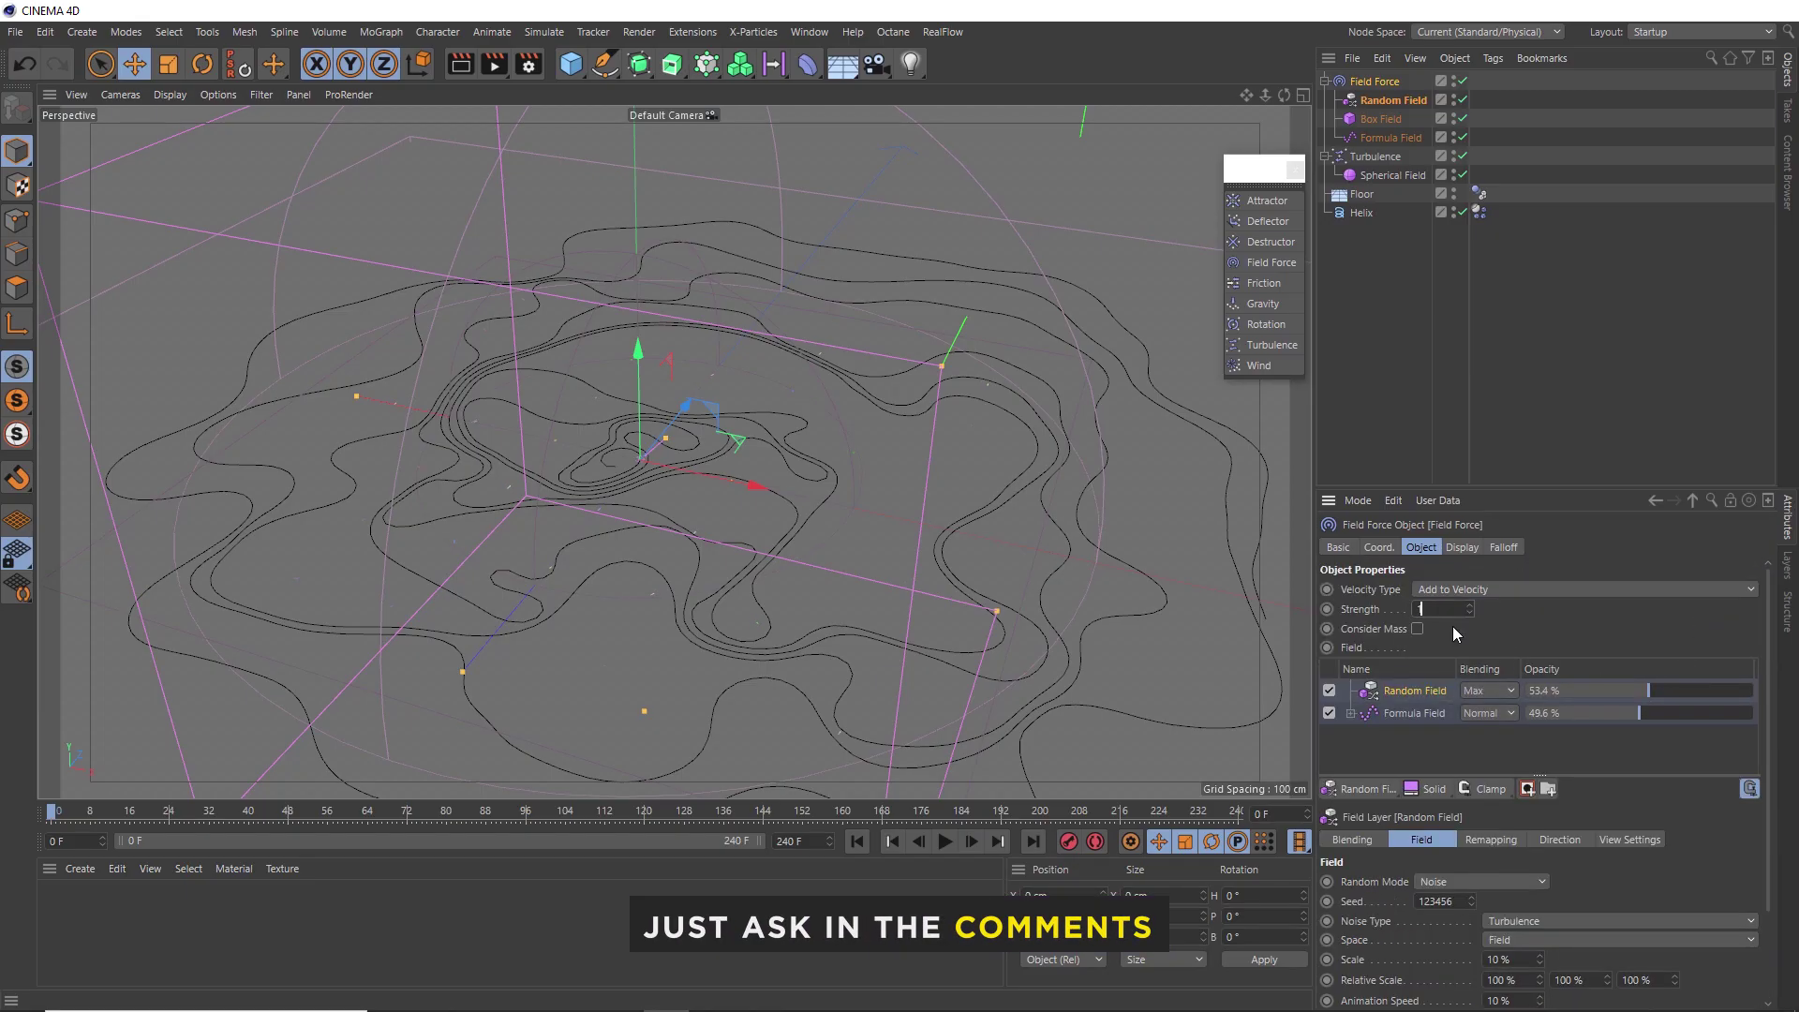
{"action": "left_click", "coordinate": [943, 842]}
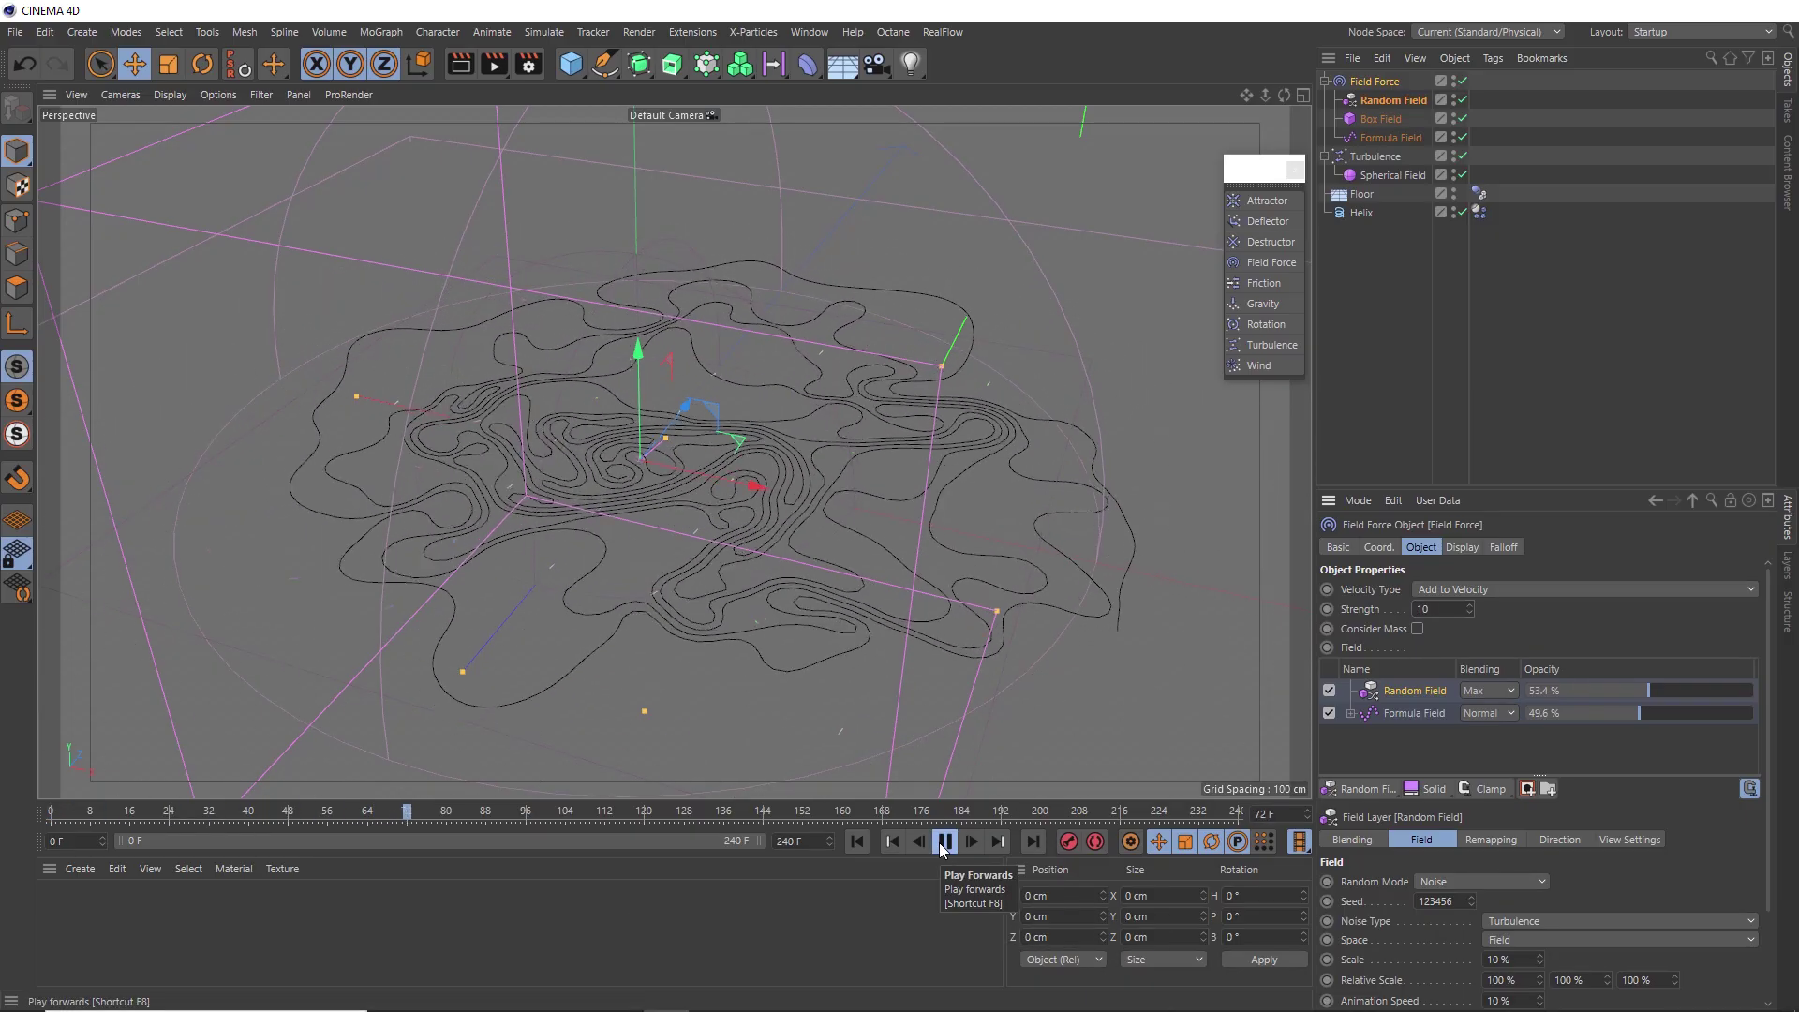
{"action": "left_click", "coordinate": [944, 841]}
Add a Connect object and drag the Helix into its Objects field.
{"action": "mouse_move", "coordinate": [847, 568]}
{"action": "left_mouse_down", "text": "alt"}
{"action": "mouse_move", "coordinate": [801, 604]}
{"action": "mouse_move", "coordinate": [877, 574]}
{"action": "left_mouse_up", "text": "alt"}
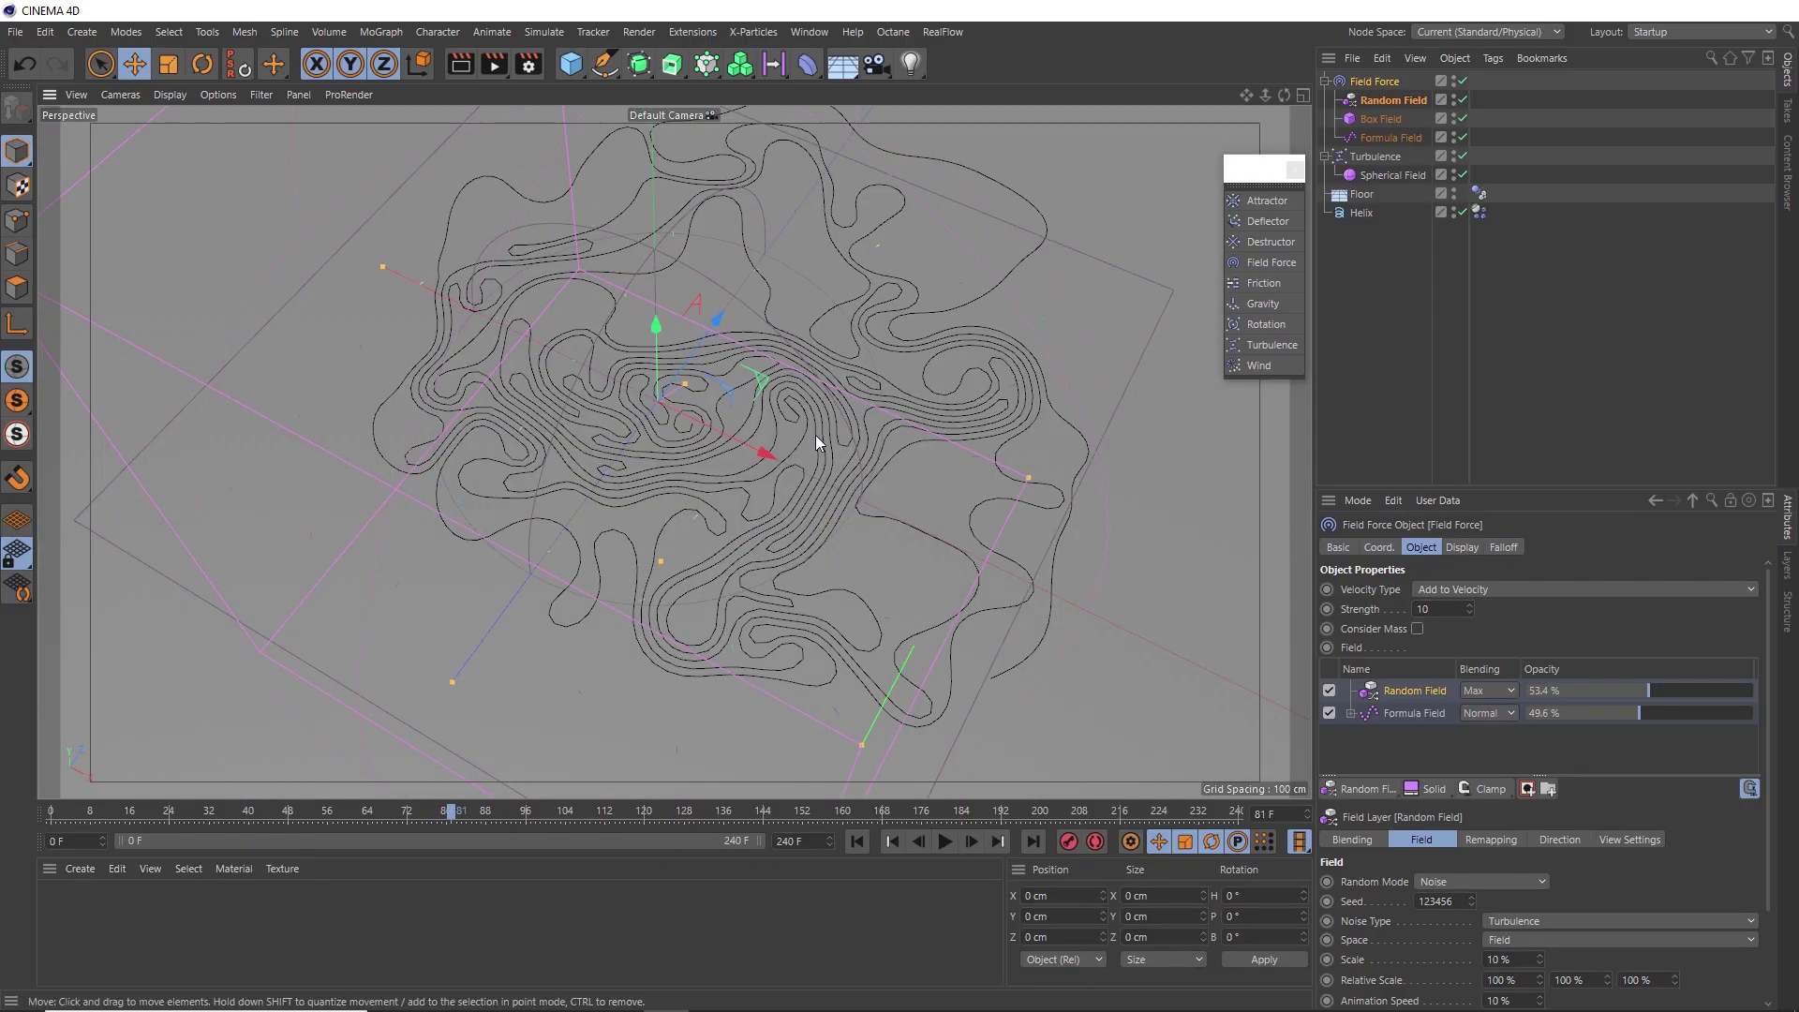
{"action": "left_click_drag", "start_coordinate": [817, 437], "coordinate": [812, 352], "text": "alt"}
{"action": "left_click", "coordinate": [638, 64]}
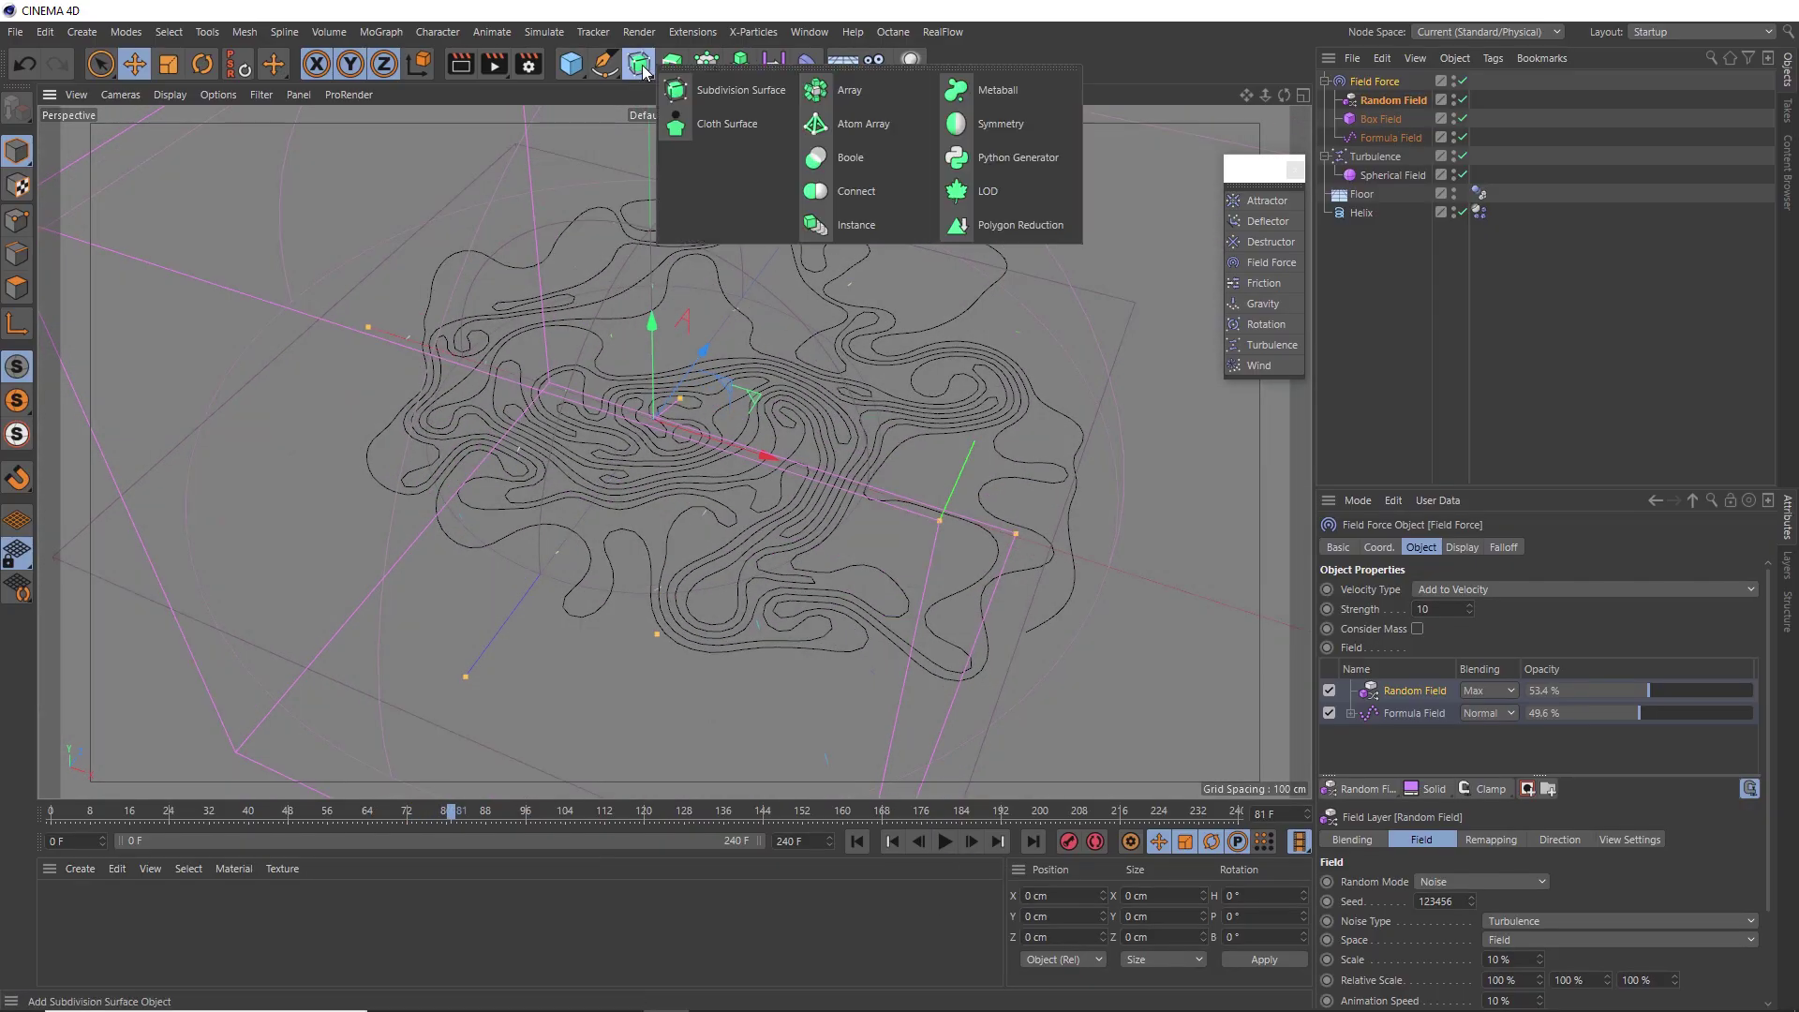
{"action": "left_click", "coordinate": [860, 198]}
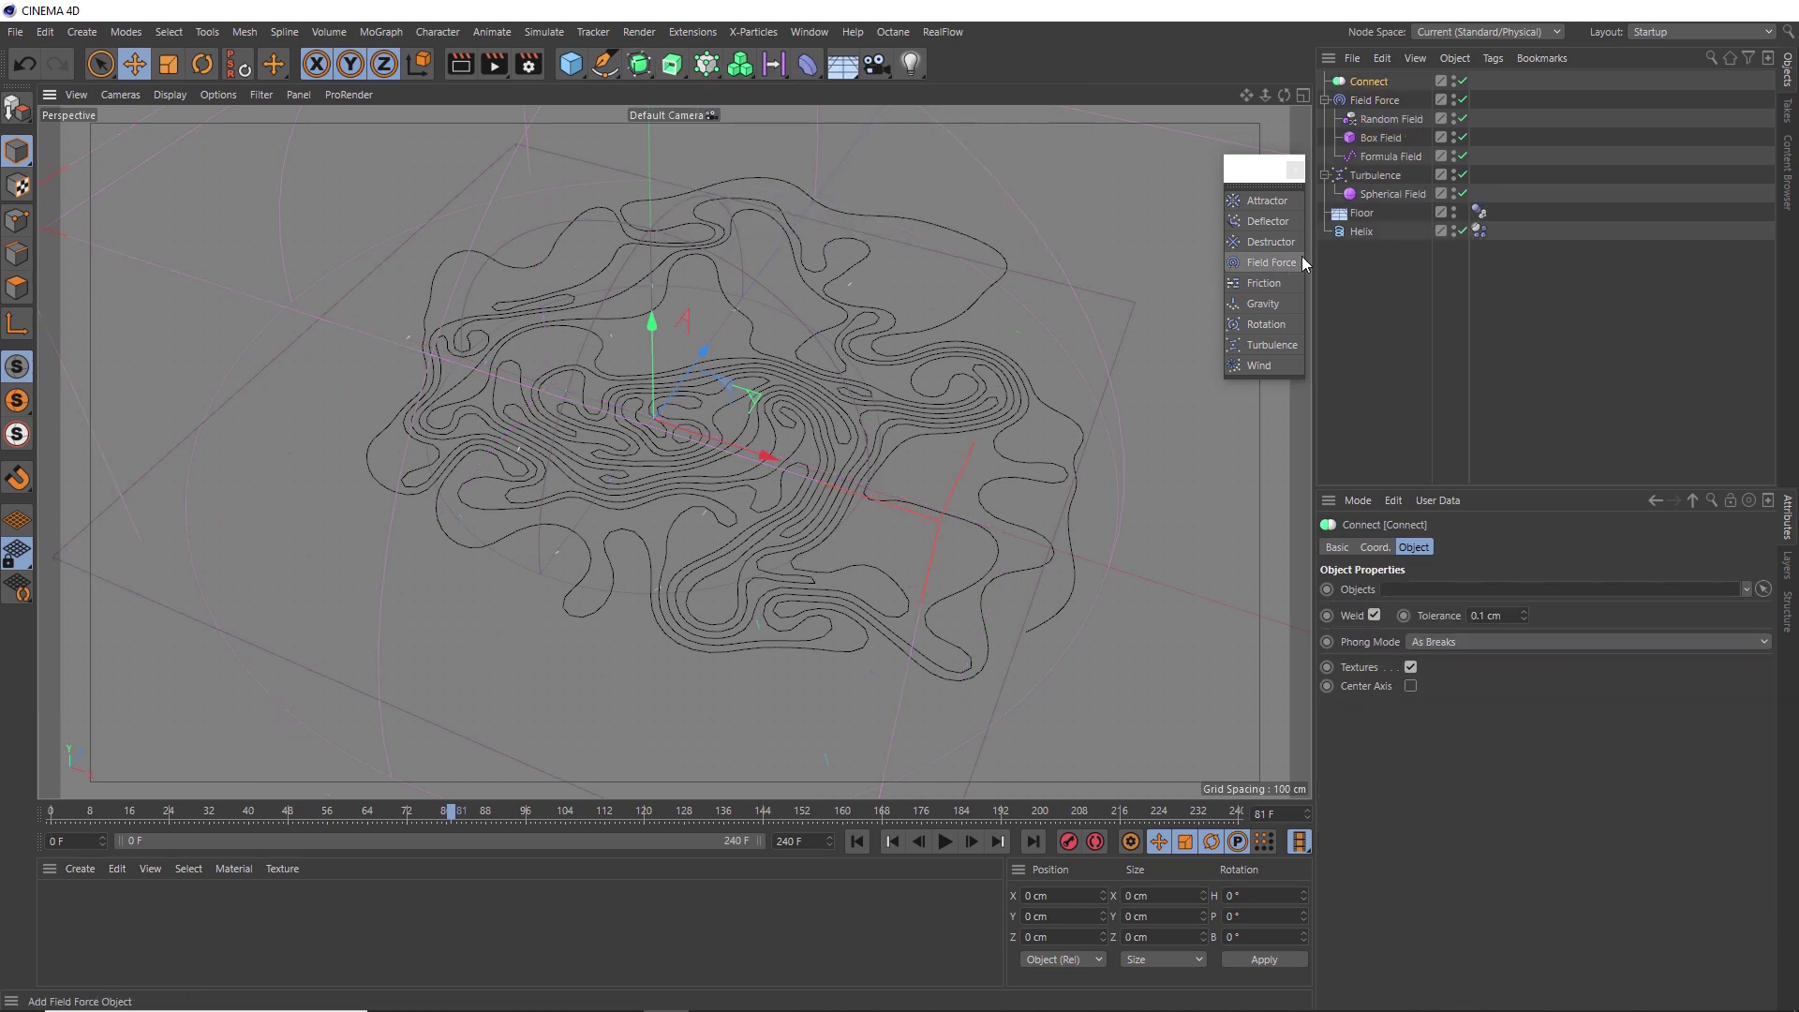
{"action": "mouse_move", "coordinate": [1363, 233]}
{"action": "left_mouse_down"}
{"action": "mouse_move", "coordinate": [1441, 559]}
{"action": "mouse_move", "coordinate": [1431, 589]}
{"action": "mouse_move", "coordinate": [1394, 590]}
{"action": "left_mouse_up"}
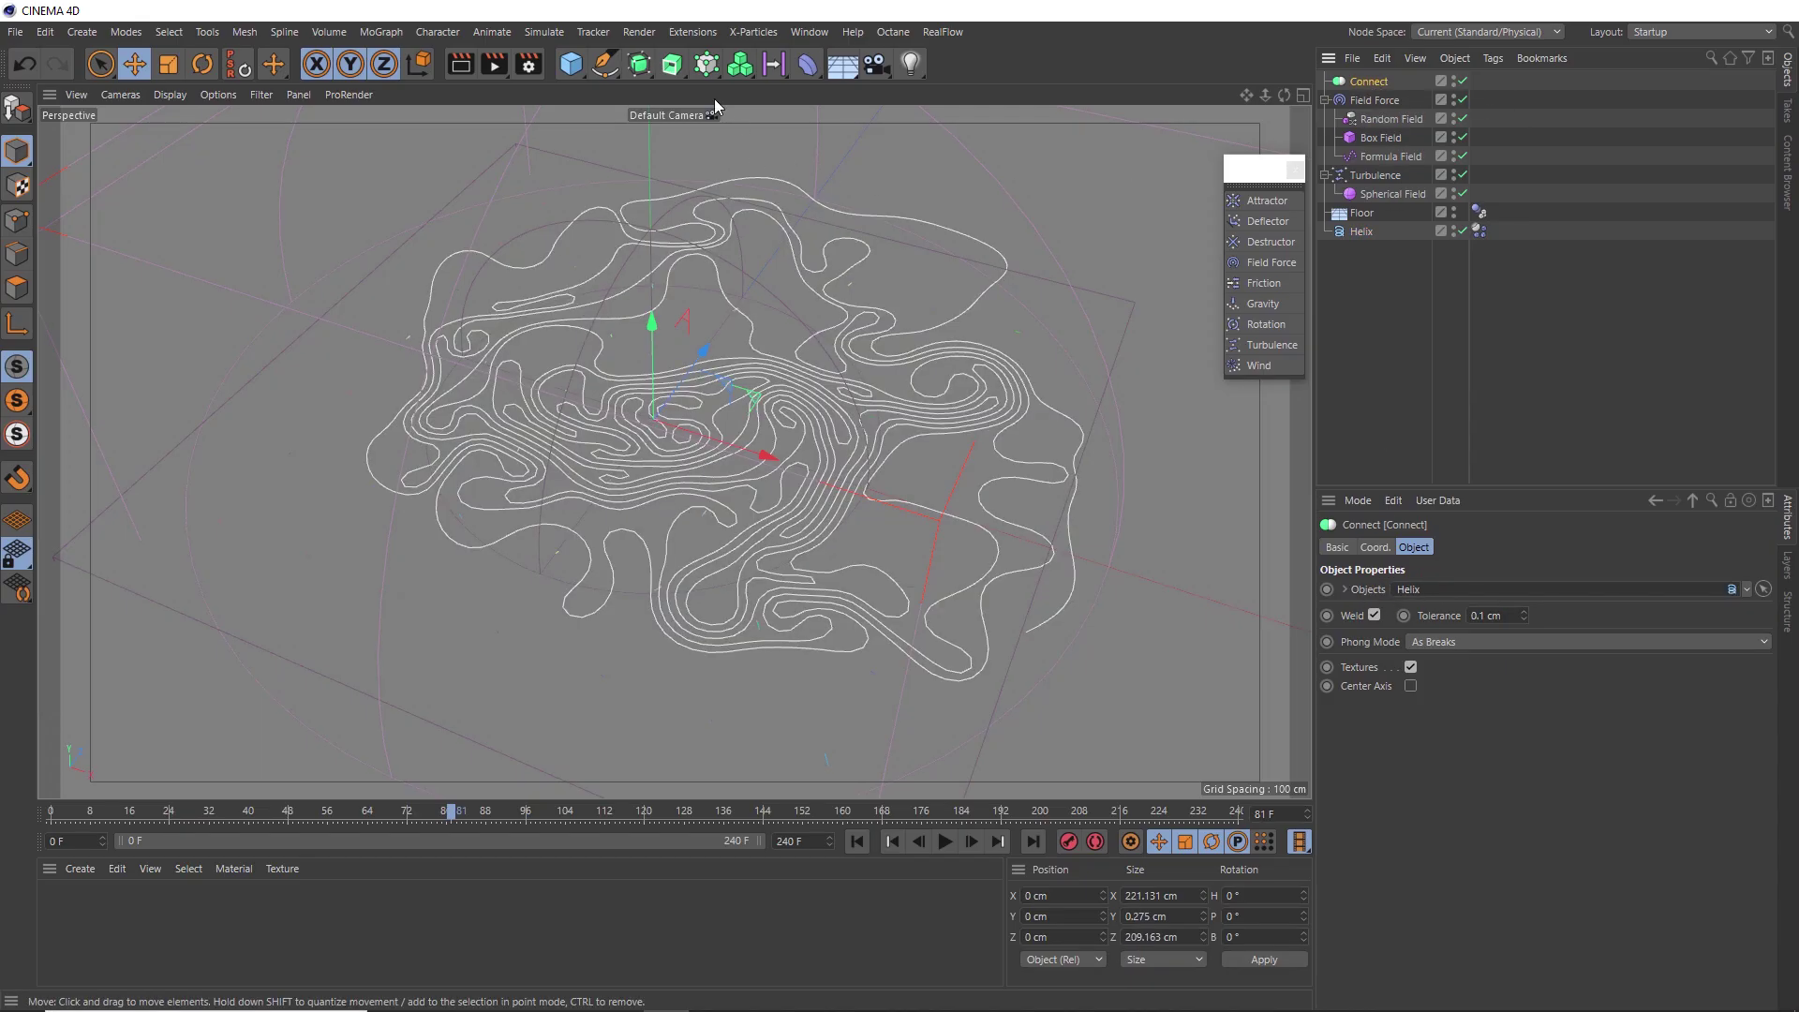
Wrap the Connect in an Extrude with movement 0 / 40 / 0 cm.
{"action": "left_click", "coordinate": [674, 68], "text": "alt"}
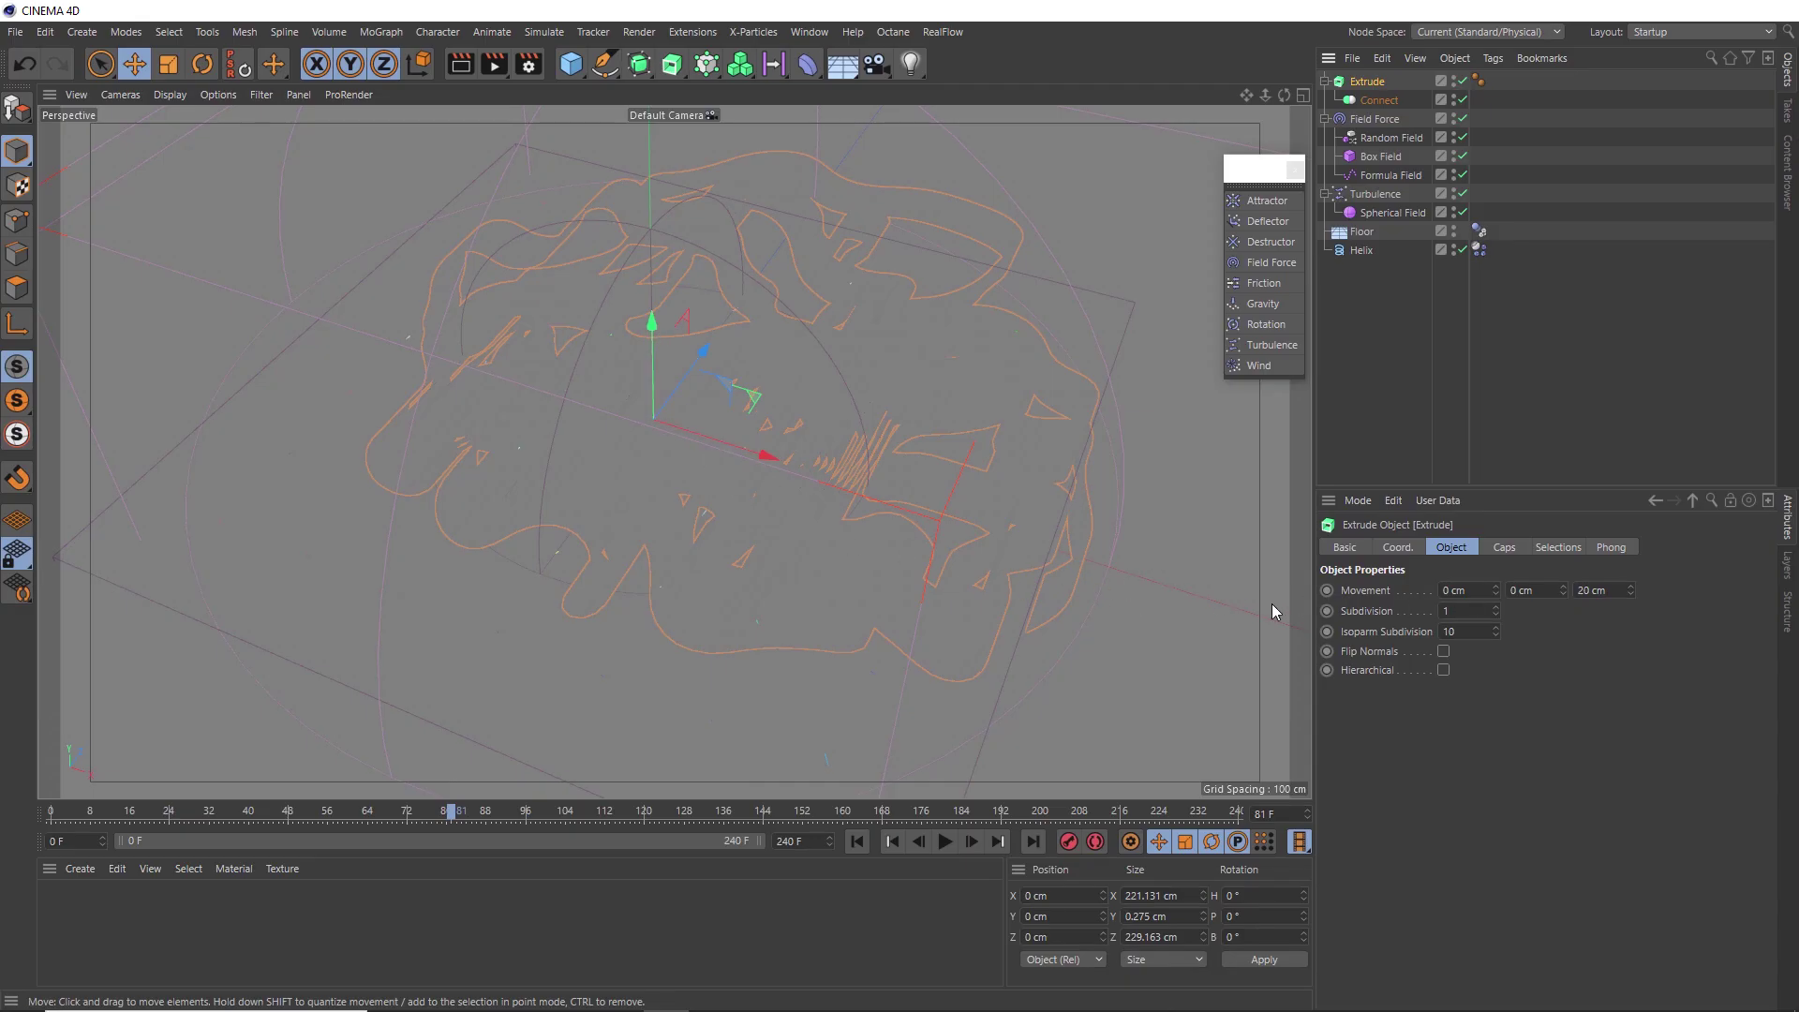
{"action": "left_click", "coordinate": [1580, 592]}
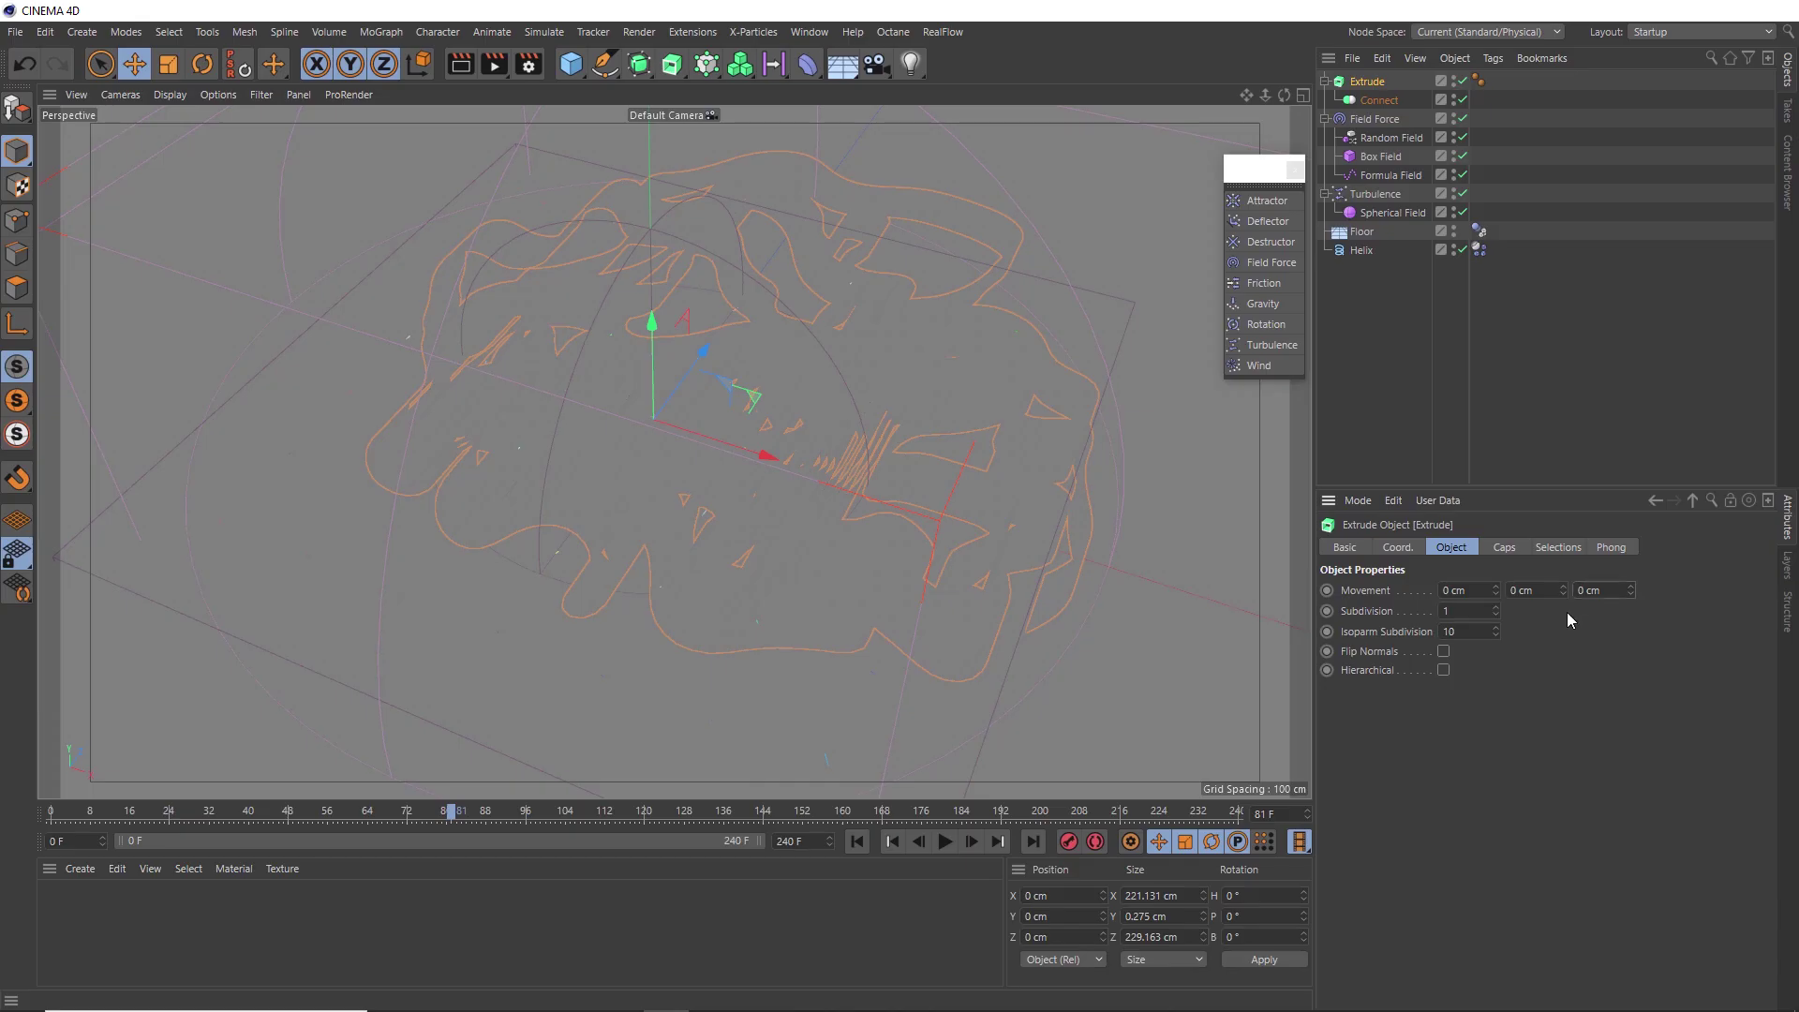
{"action": "left_click", "coordinate": [1520, 594]}
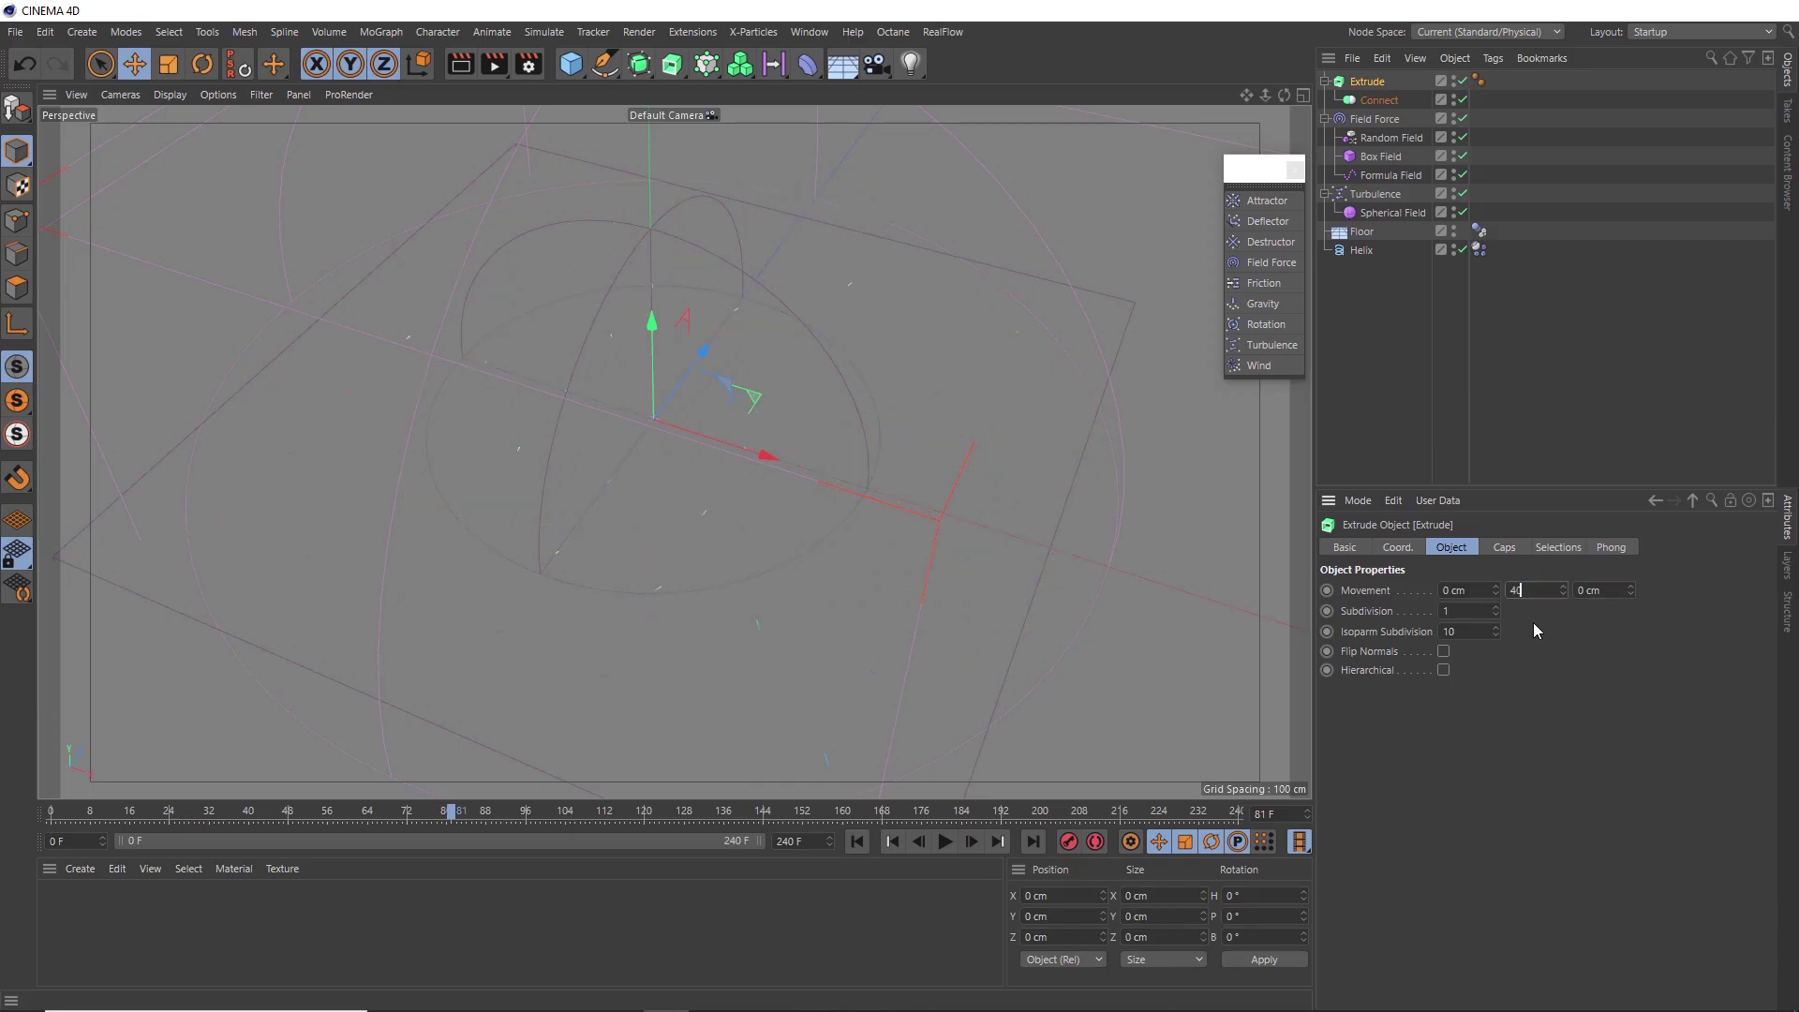
{"action": "key", "text": "Return"}
{"action": "left_click_drag", "start_coordinate": [842, 341], "coordinate": [733, 426], "text": "alt"}
{"action": "right_click_drag", "start_coordinate": [733, 425], "coordinate": [683, 442], "text": "alt"}
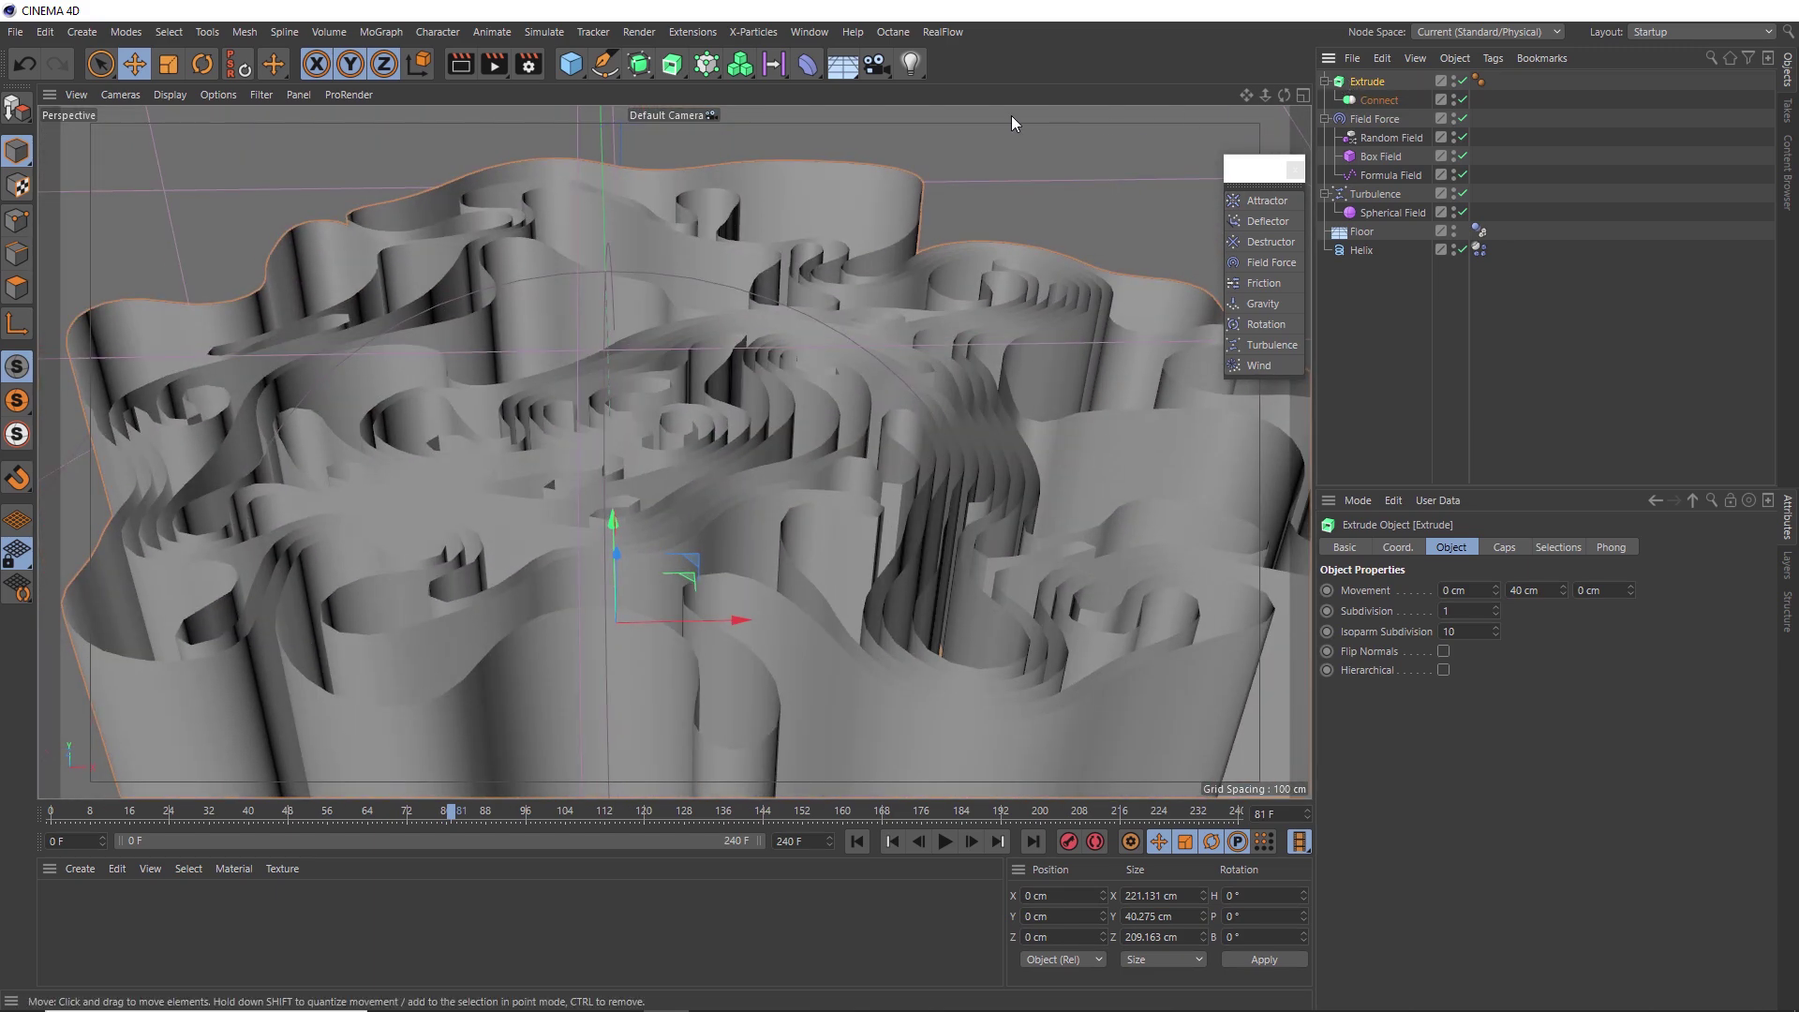
Parent the Extrude under a Subdivision Surface and move the view closer to the walls.
{"action": "left_click", "coordinate": [641, 66]}
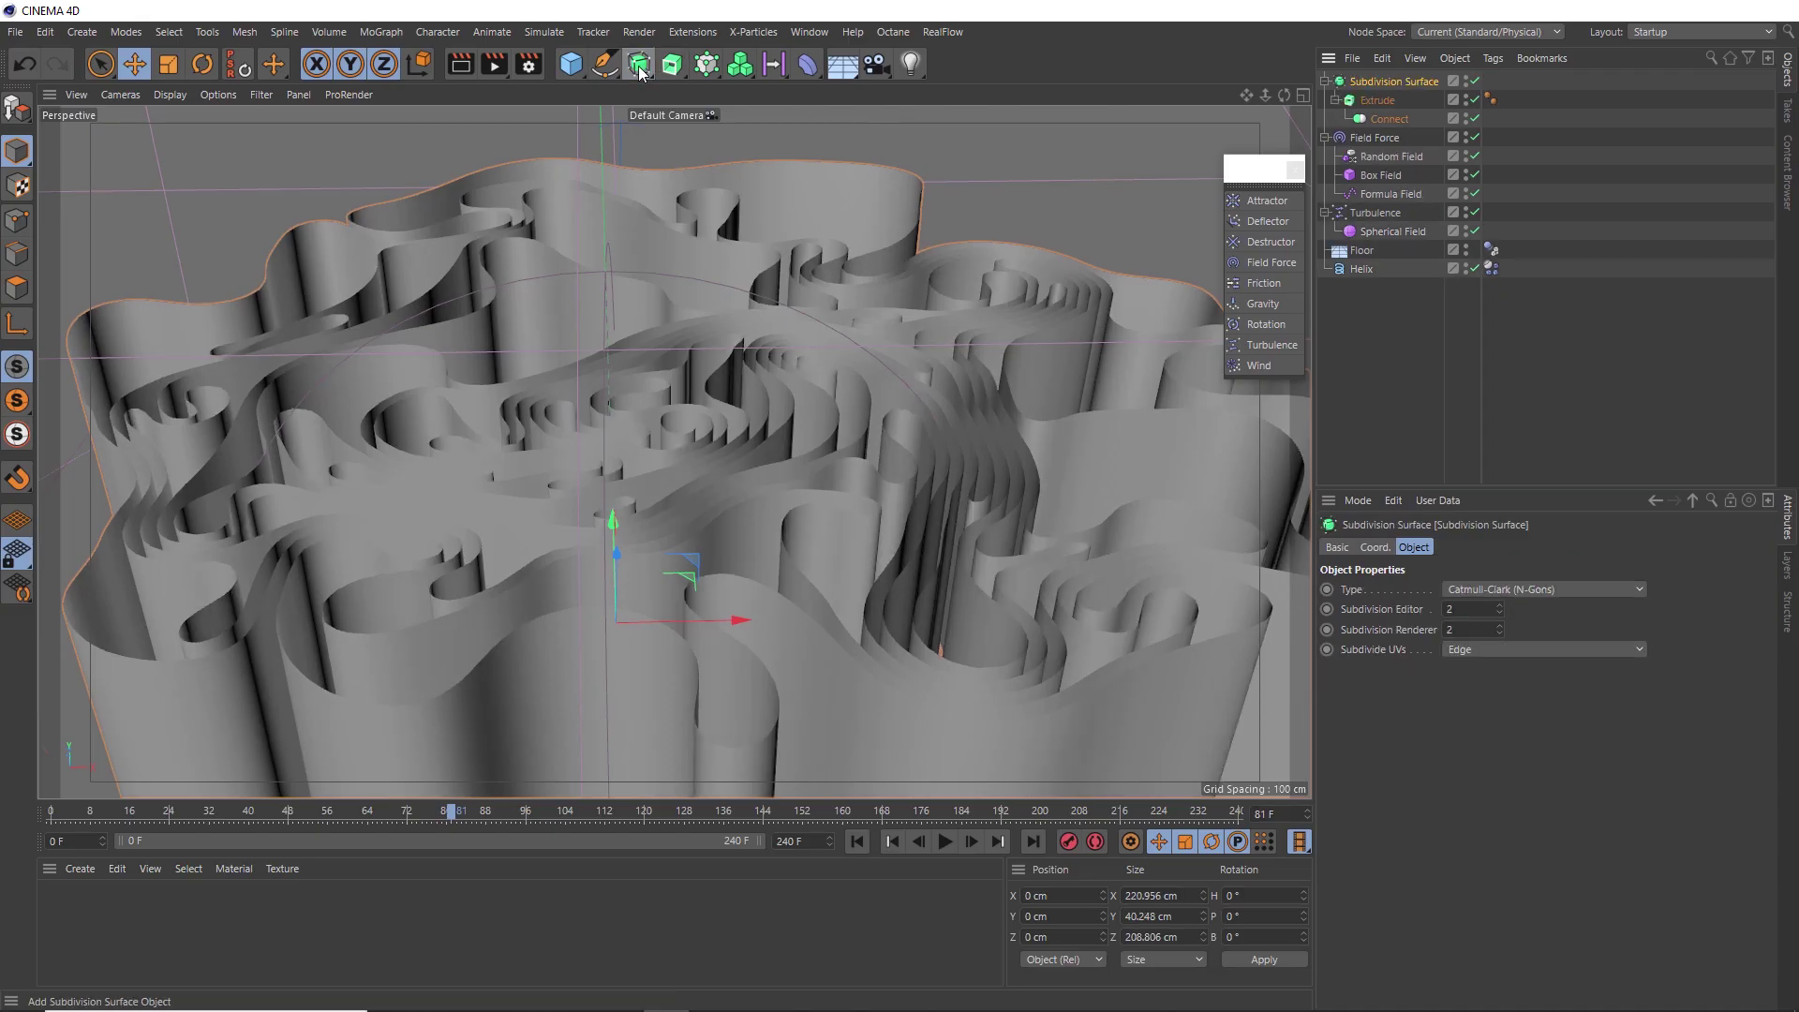
{"action": "scroll", "coordinate": [712, 392], "scroll_direction": "up", "scroll_amount": 5}
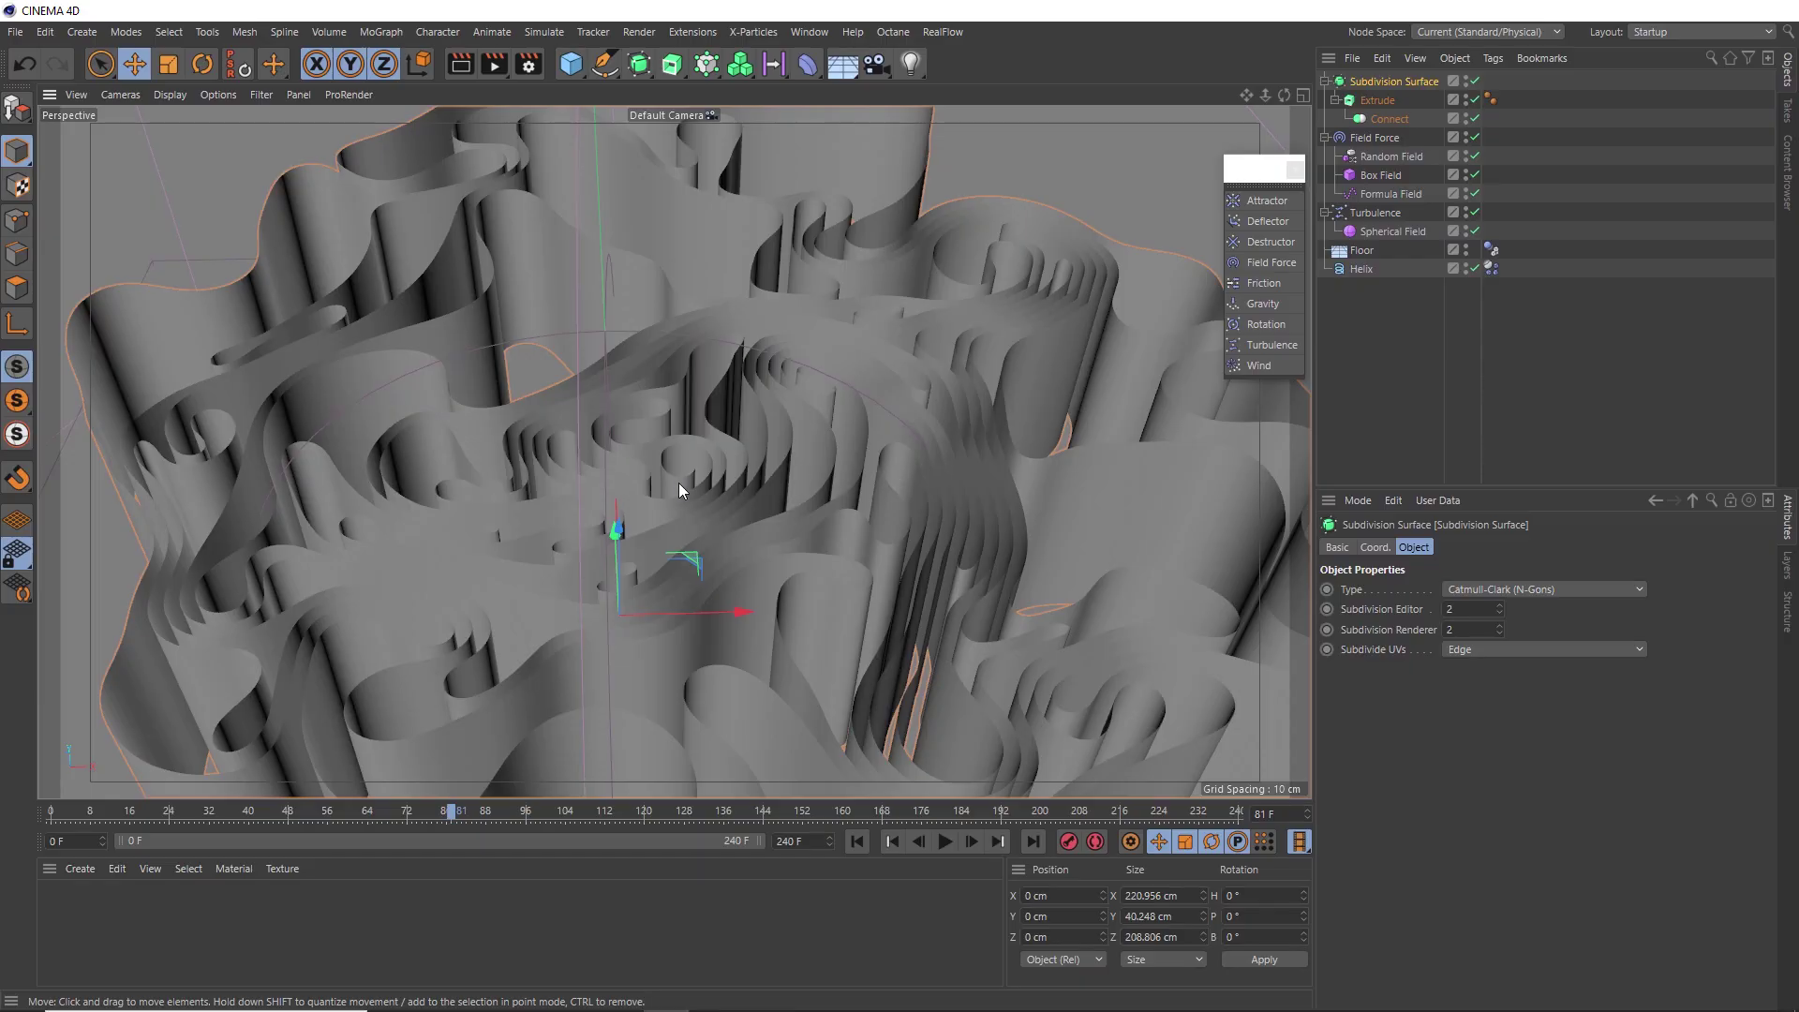
{"action": "right_click_drag", "start_coordinate": [739, 548], "coordinate": [815, 365], "text": "alt"}
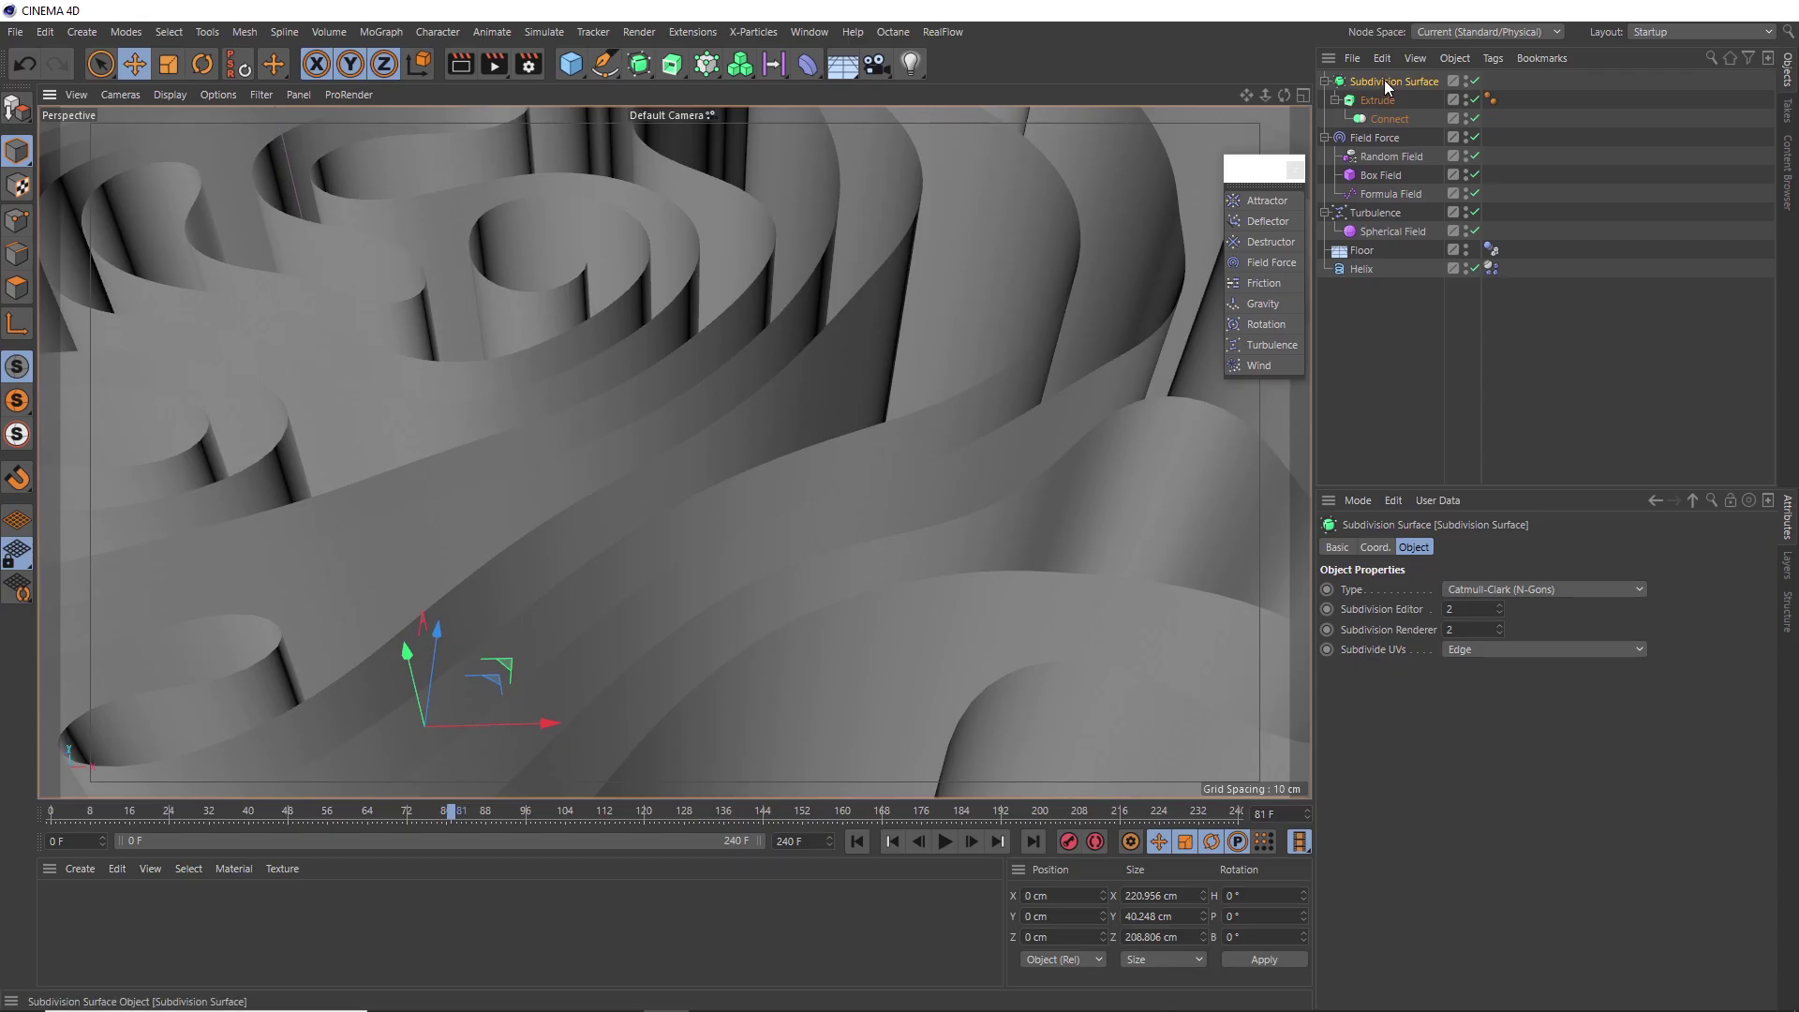
Wrap the smoothed walls in a Cloth Surface with 0 subdivisions and 0.2 cm thickness.
{"action": "left_click", "coordinate": [638, 64]}
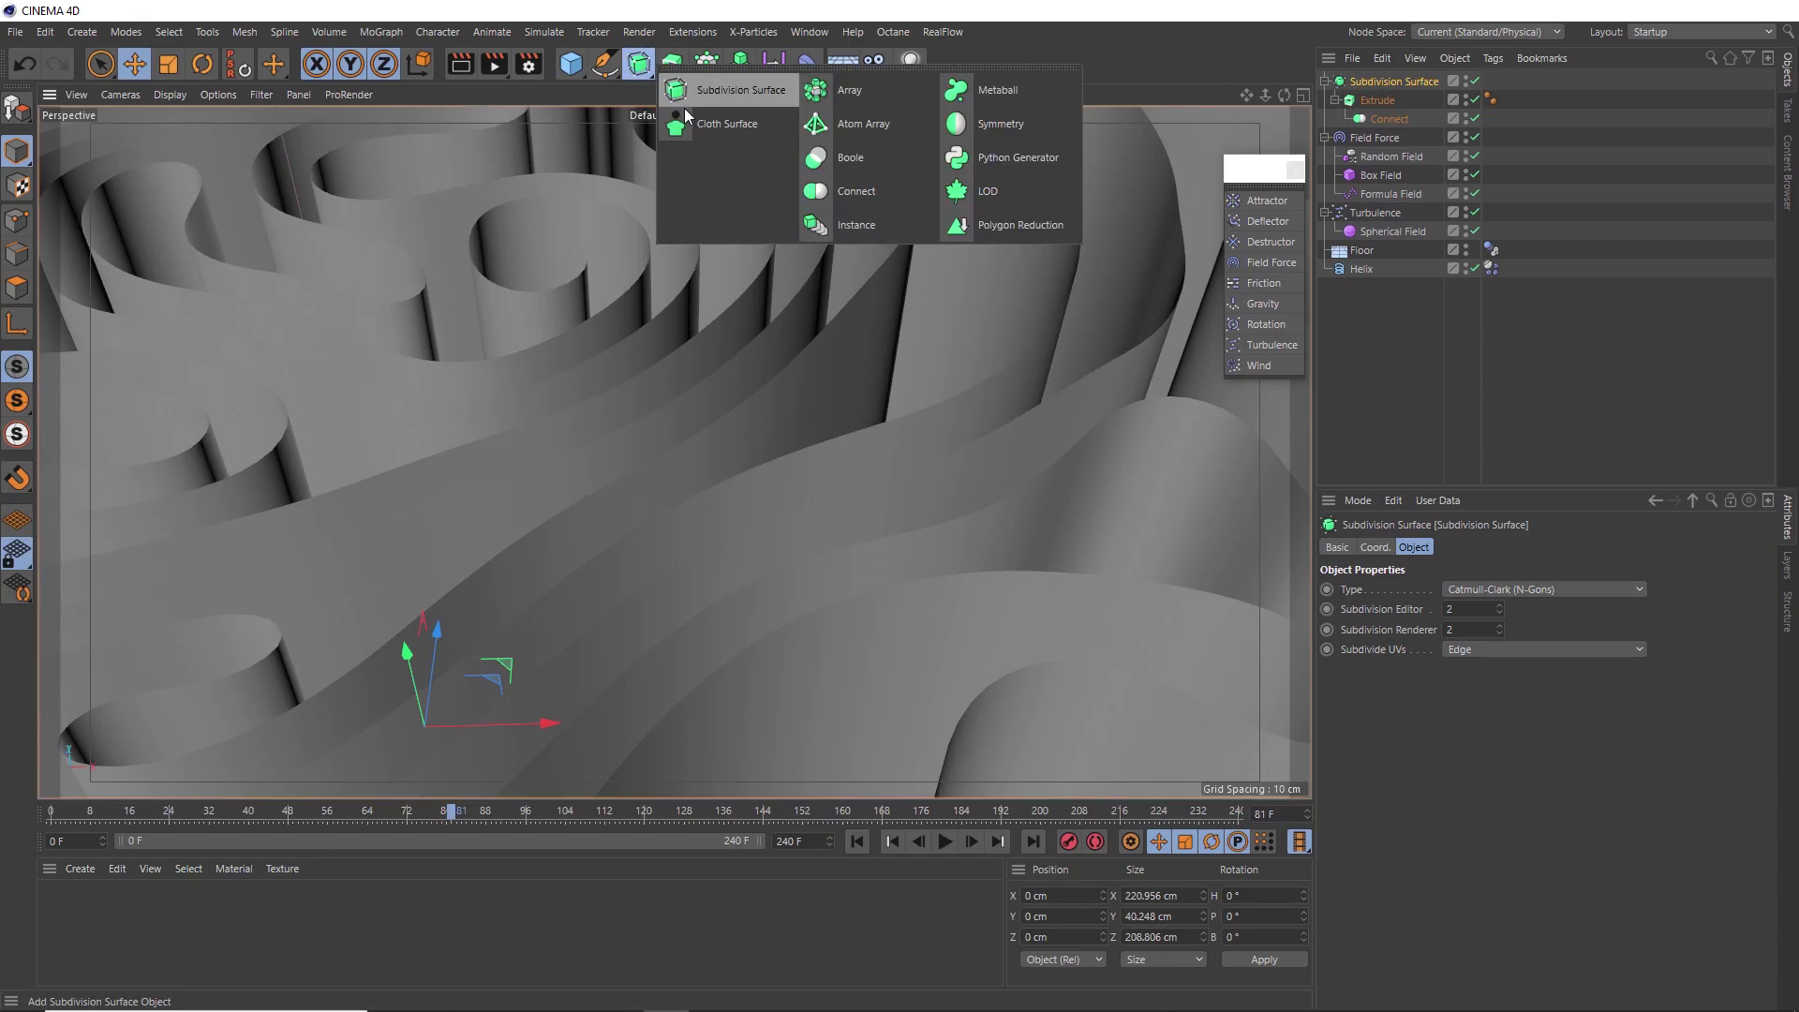
{"action": "left_click", "coordinate": [706, 125]}
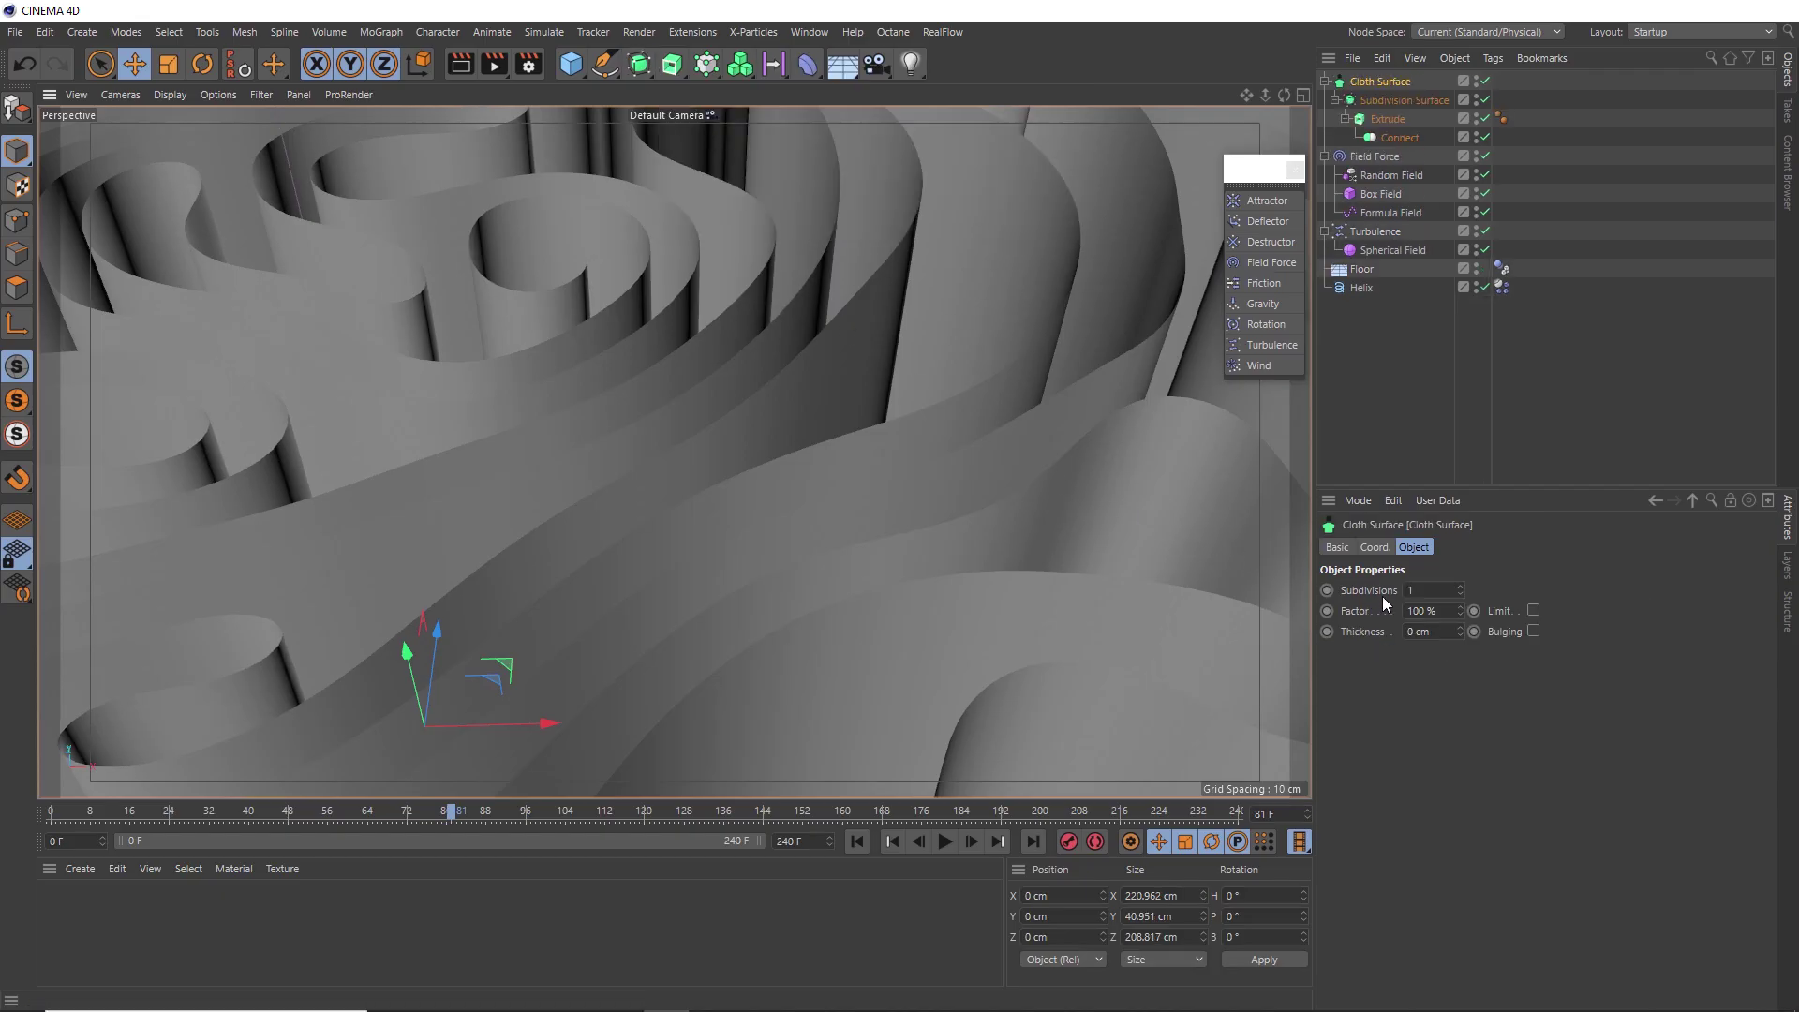
{"action": "double_click", "coordinate": [1409, 590]}
{"action": "double_click", "coordinate": [1415, 632]}
{"action": "type", "text": "0.2"}
{"action": "key", "text": "Return"}
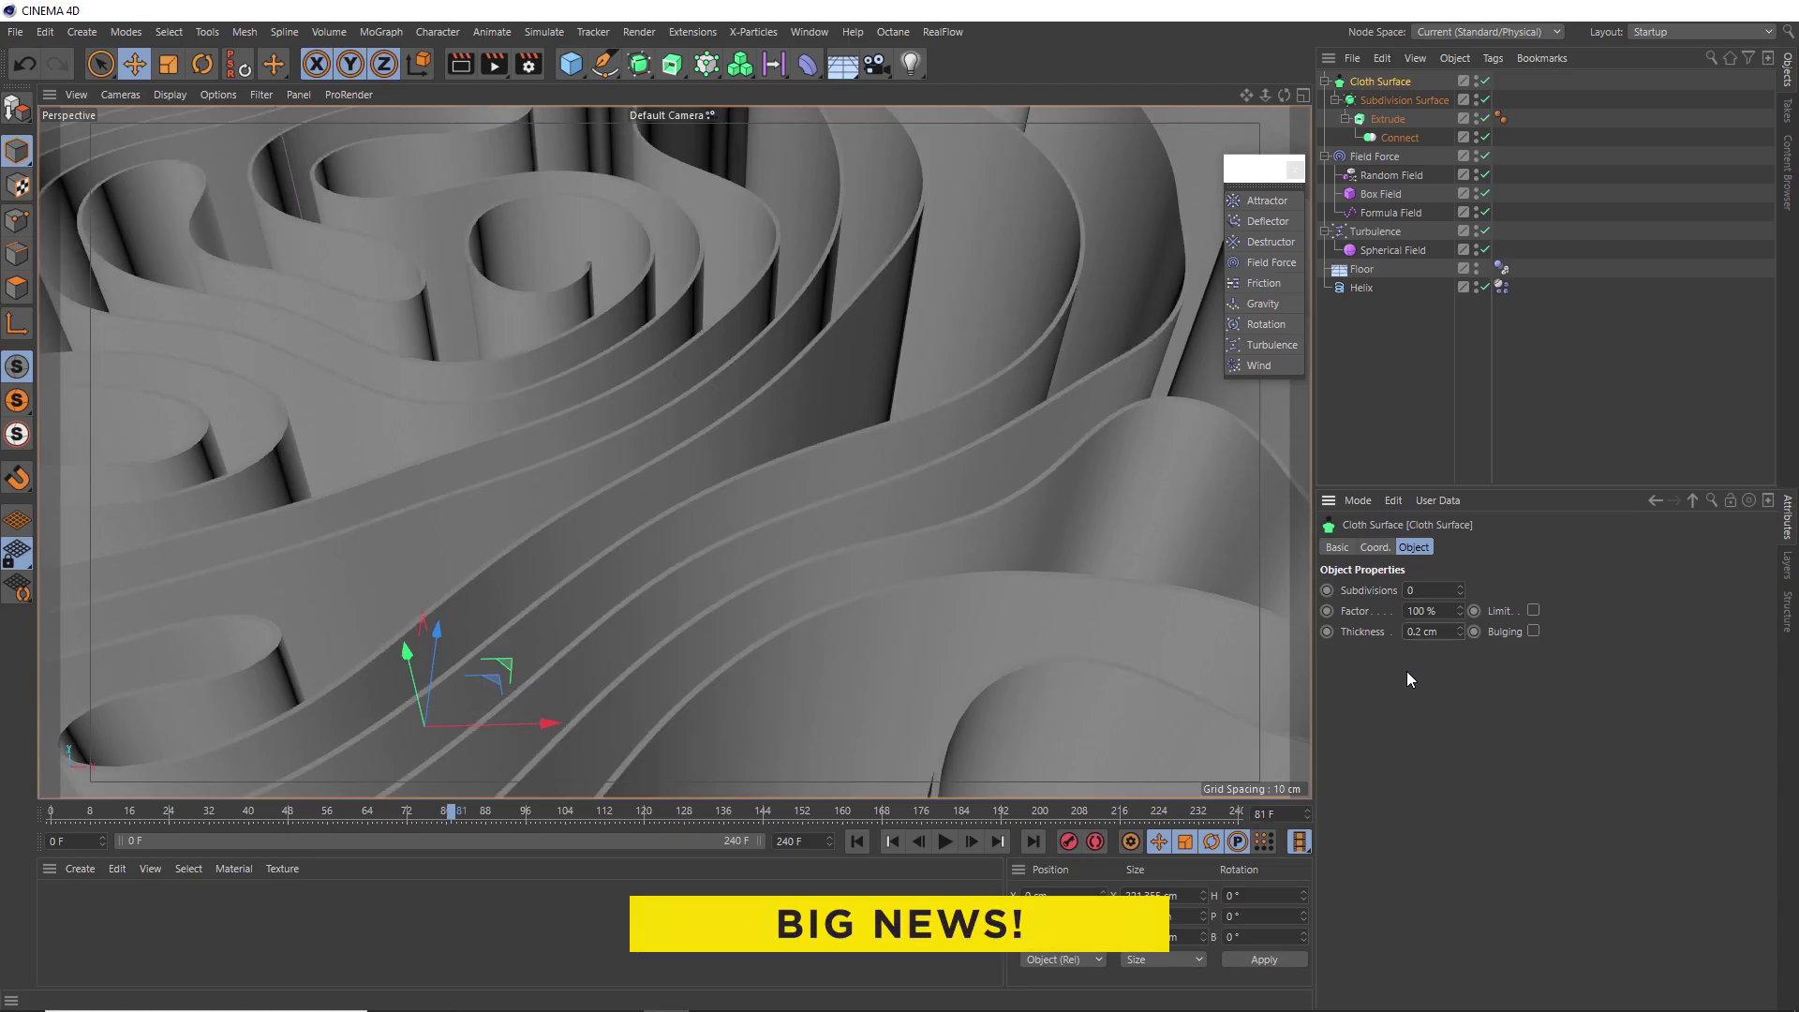
Replay the cloth simulation from the first frame from a wide high view.
{"action": "left_click_drag", "start_coordinate": [797, 455], "coordinate": [662, 329], "text": "alt"}
{"action": "left_click_drag", "start_coordinate": [616, 268], "coordinate": [618, 375], "text": "alt"}
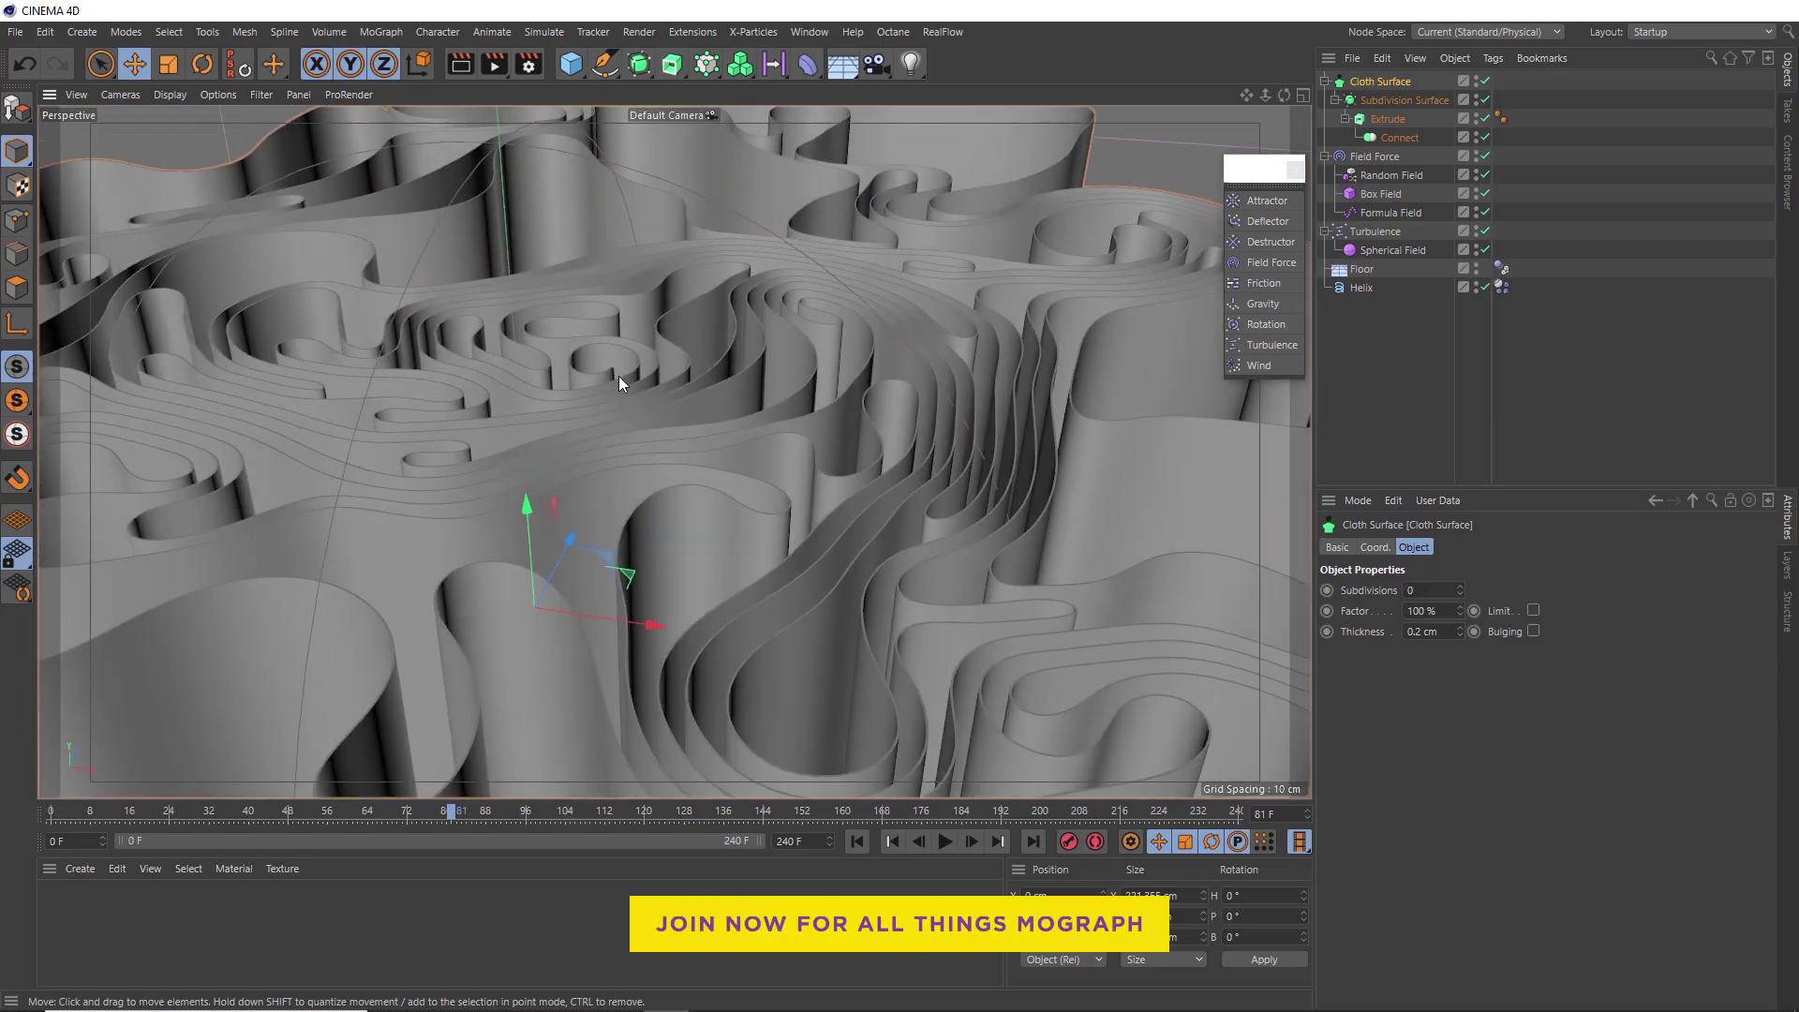
{"action": "left_click", "coordinate": [858, 843]}
{"action": "left_click", "coordinate": [947, 841]}
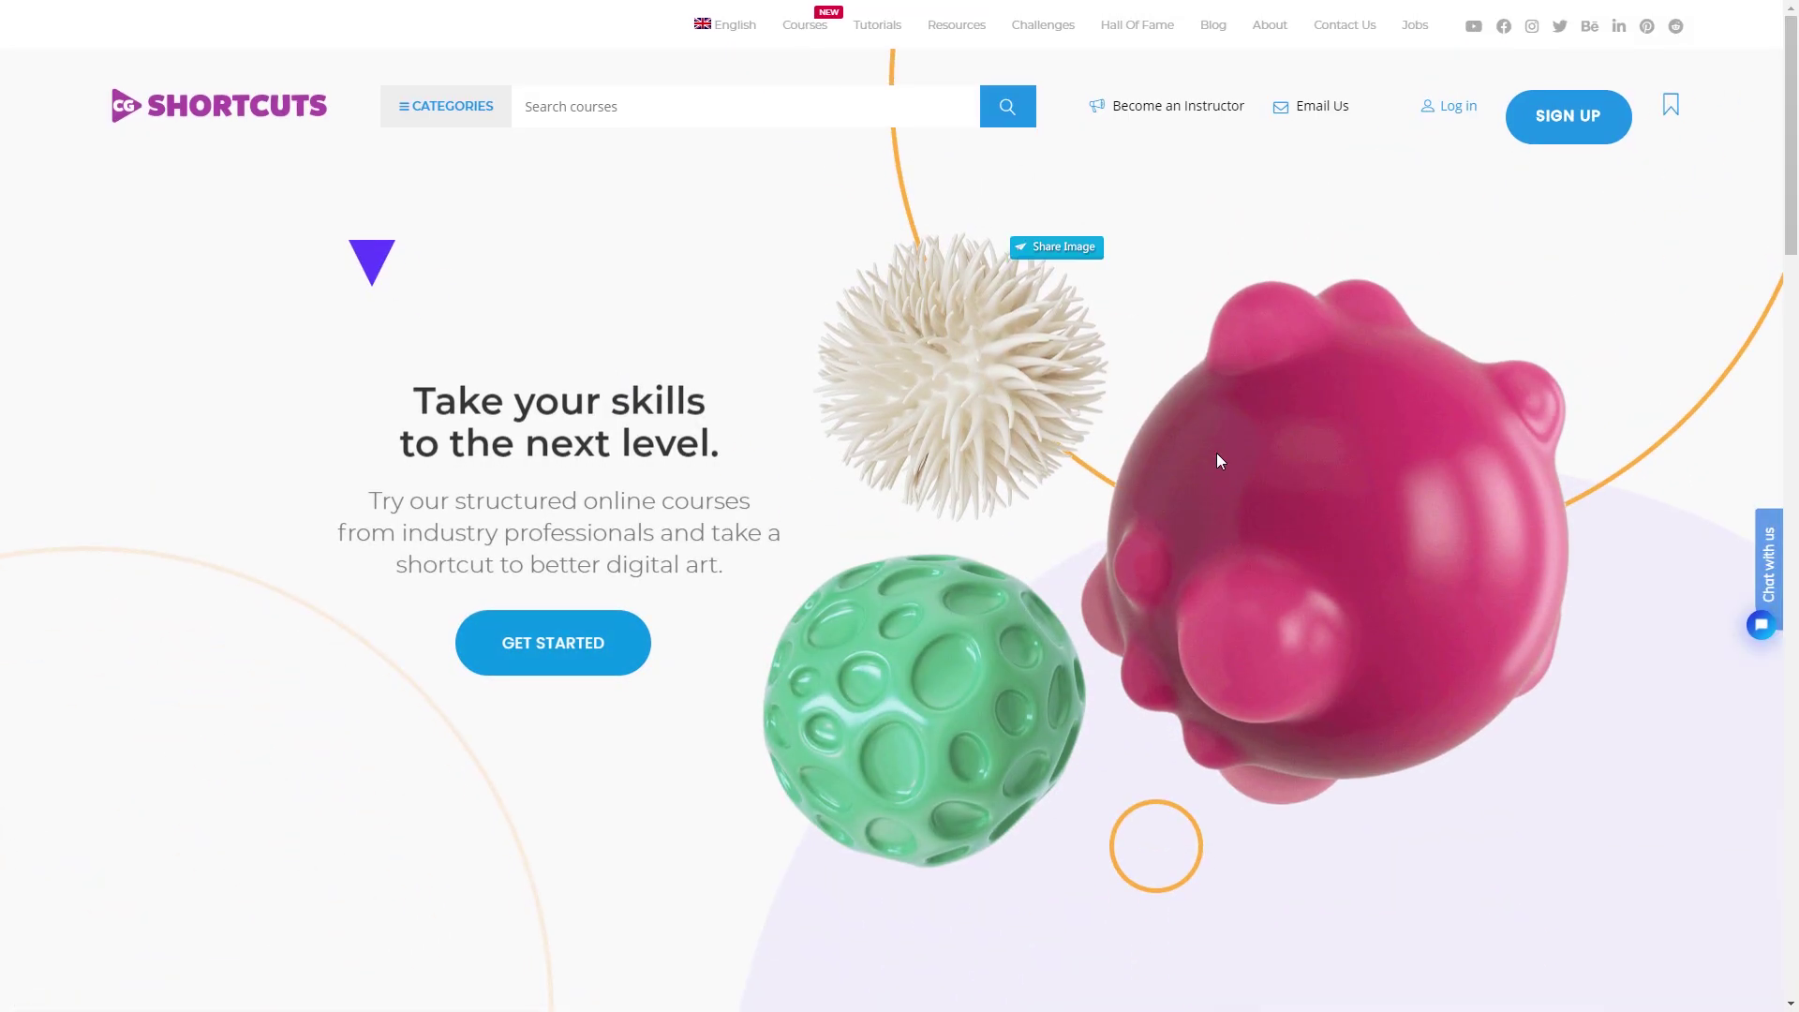
Filter the CG Shortcuts course list to Bundle and Octane courses.
{"action": "scroll", "coordinate": [1674, 609], "scroll_direction": "down", "scroll_amount": 13}
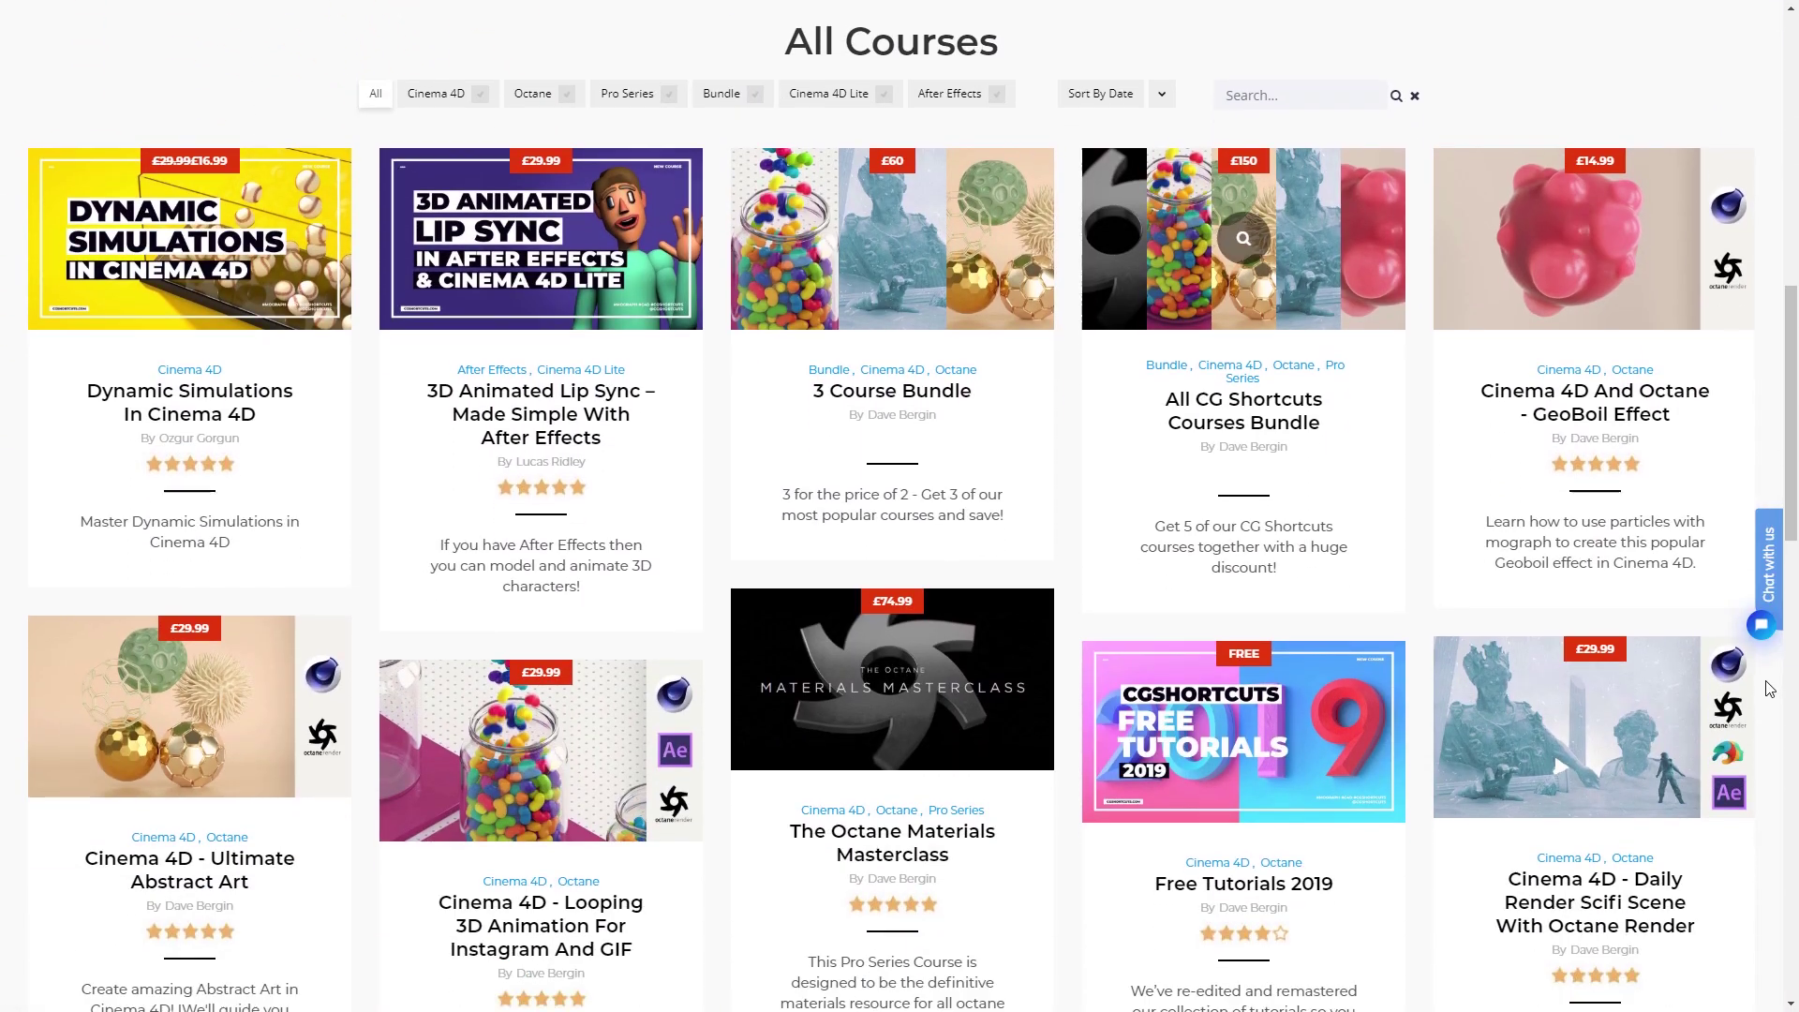
{"action": "left_click", "coordinate": [723, 95]}
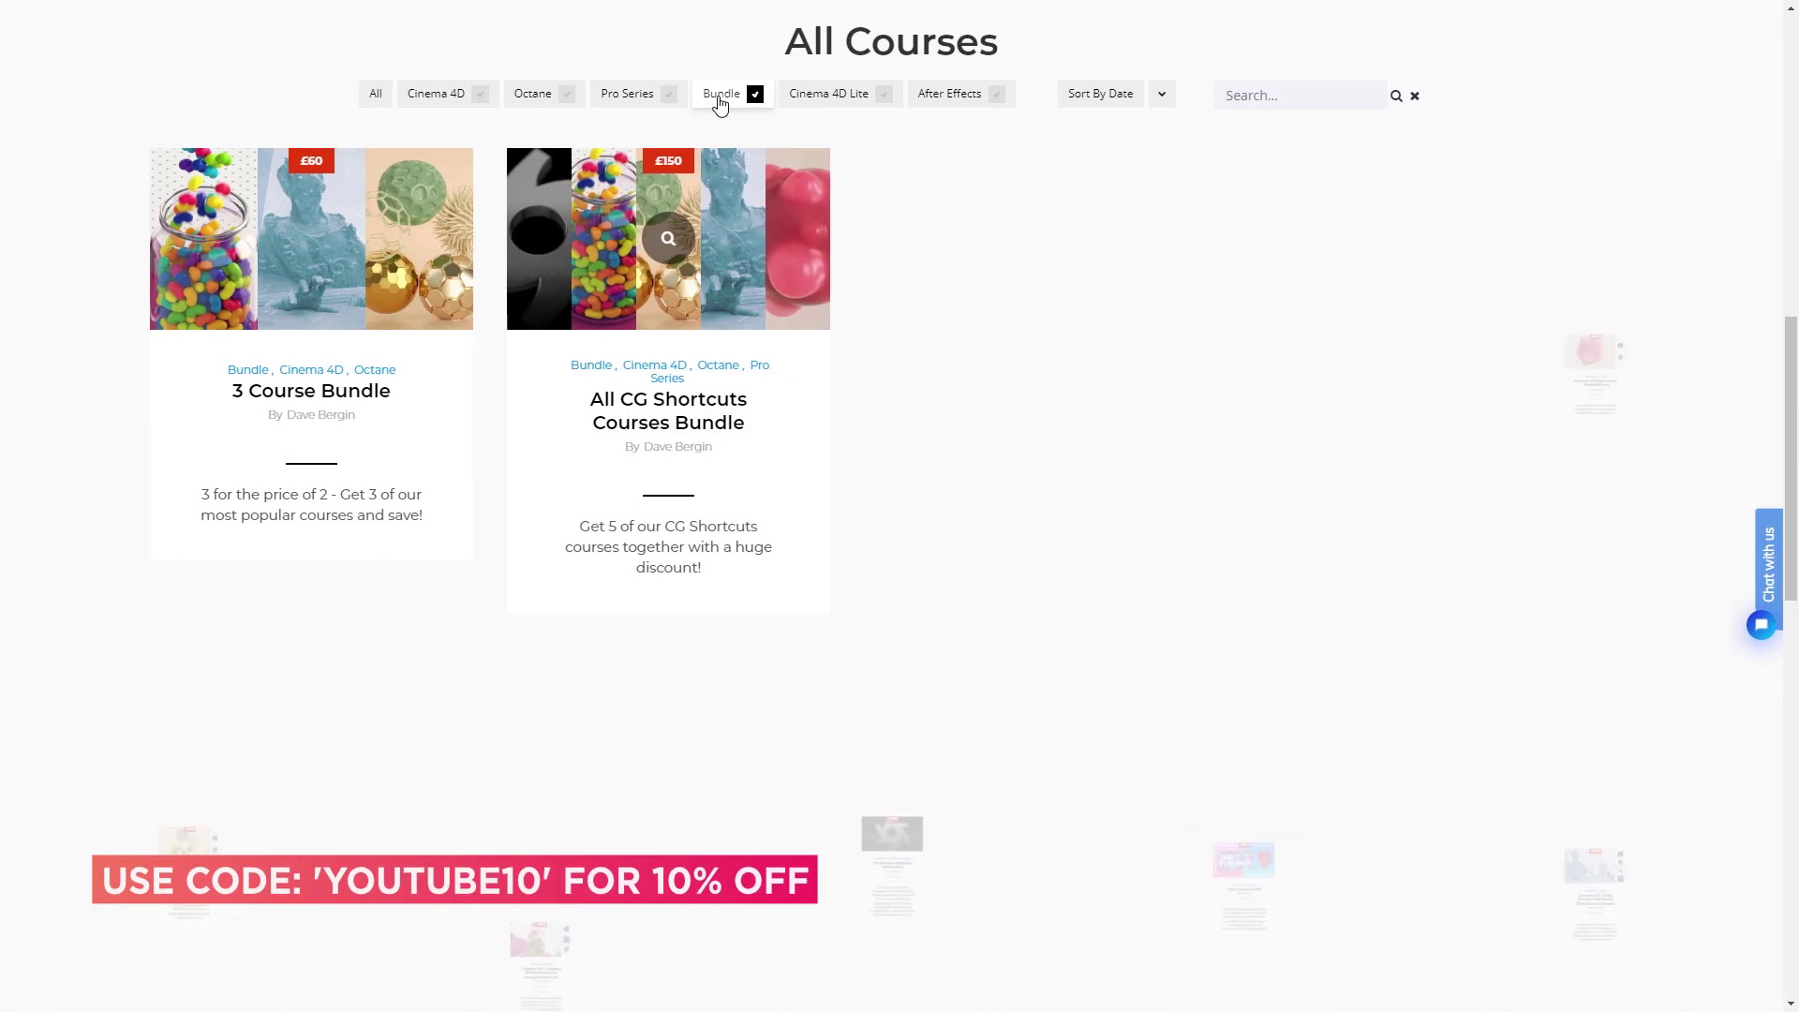
{"action": "left_click", "coordinate": [638, 105]}
{"action": "left_click", "coordinate": [638, 105]}
{"action": "left_click", "coordinate": [530, 98]}
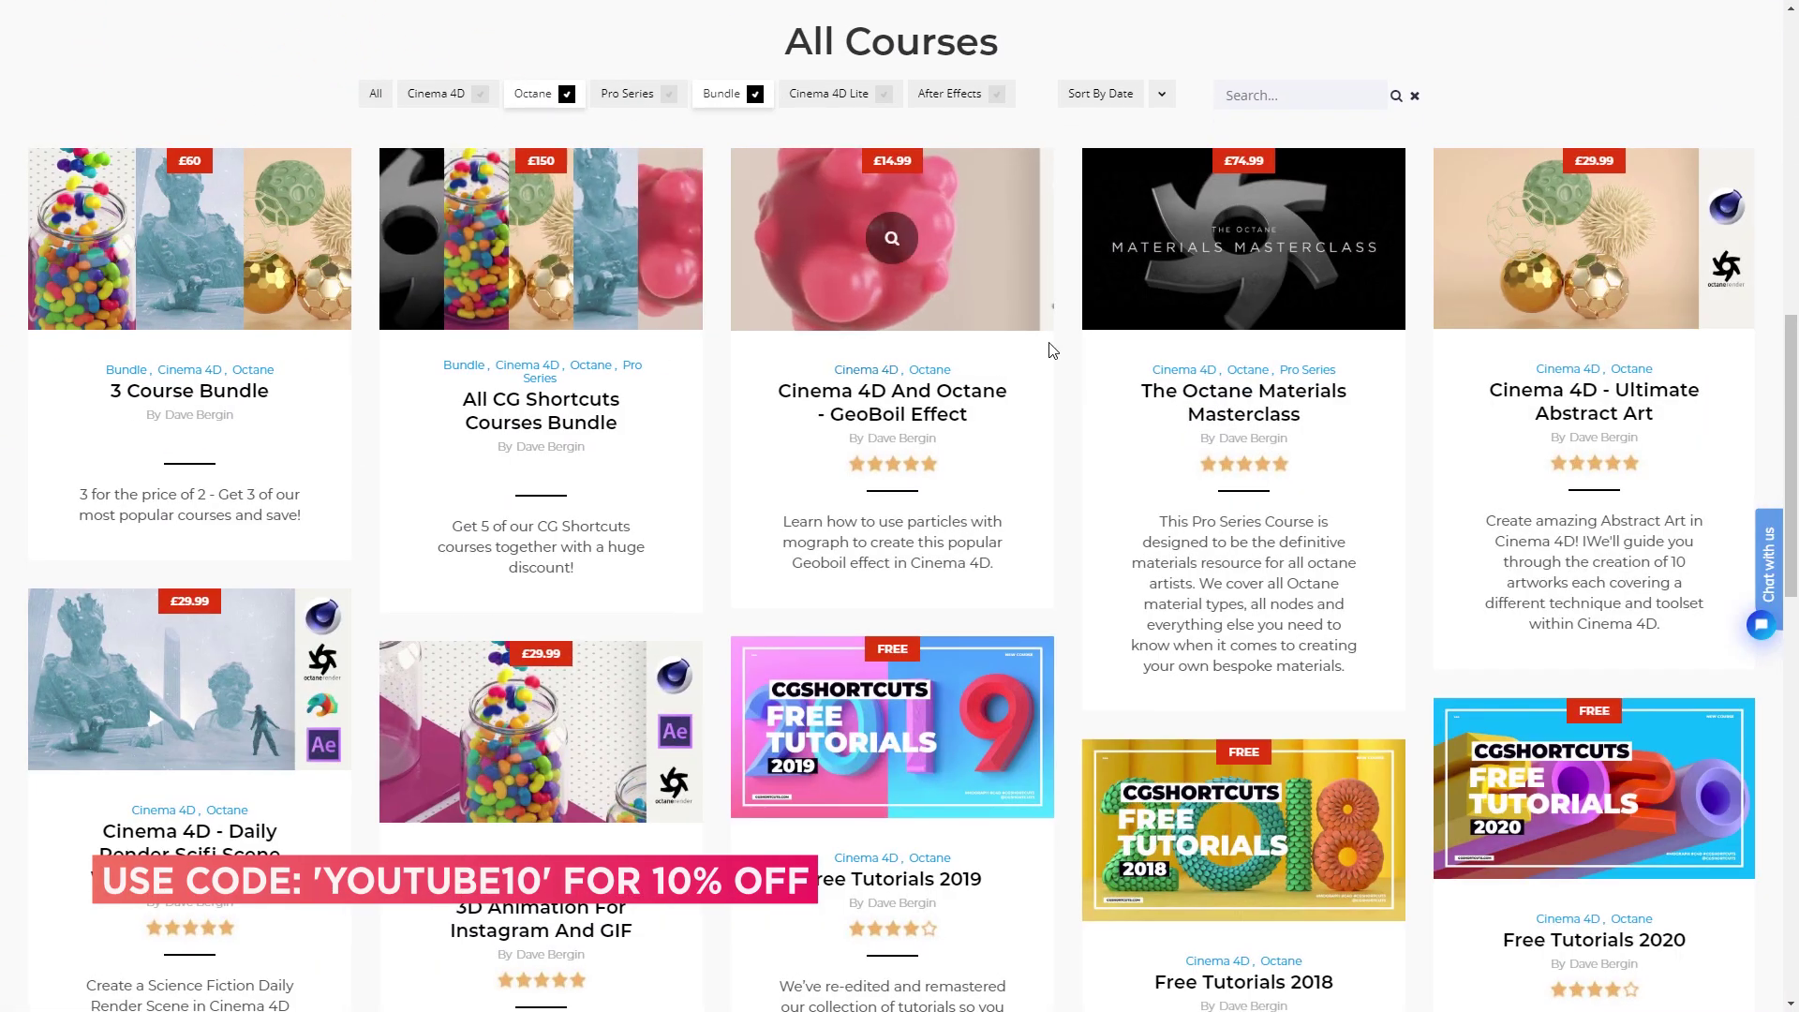
Open The Octane Materials Masterclass course page and show its curriculum and FAQs.
{"action": "left_click", "coordinate": [1237, 245]}
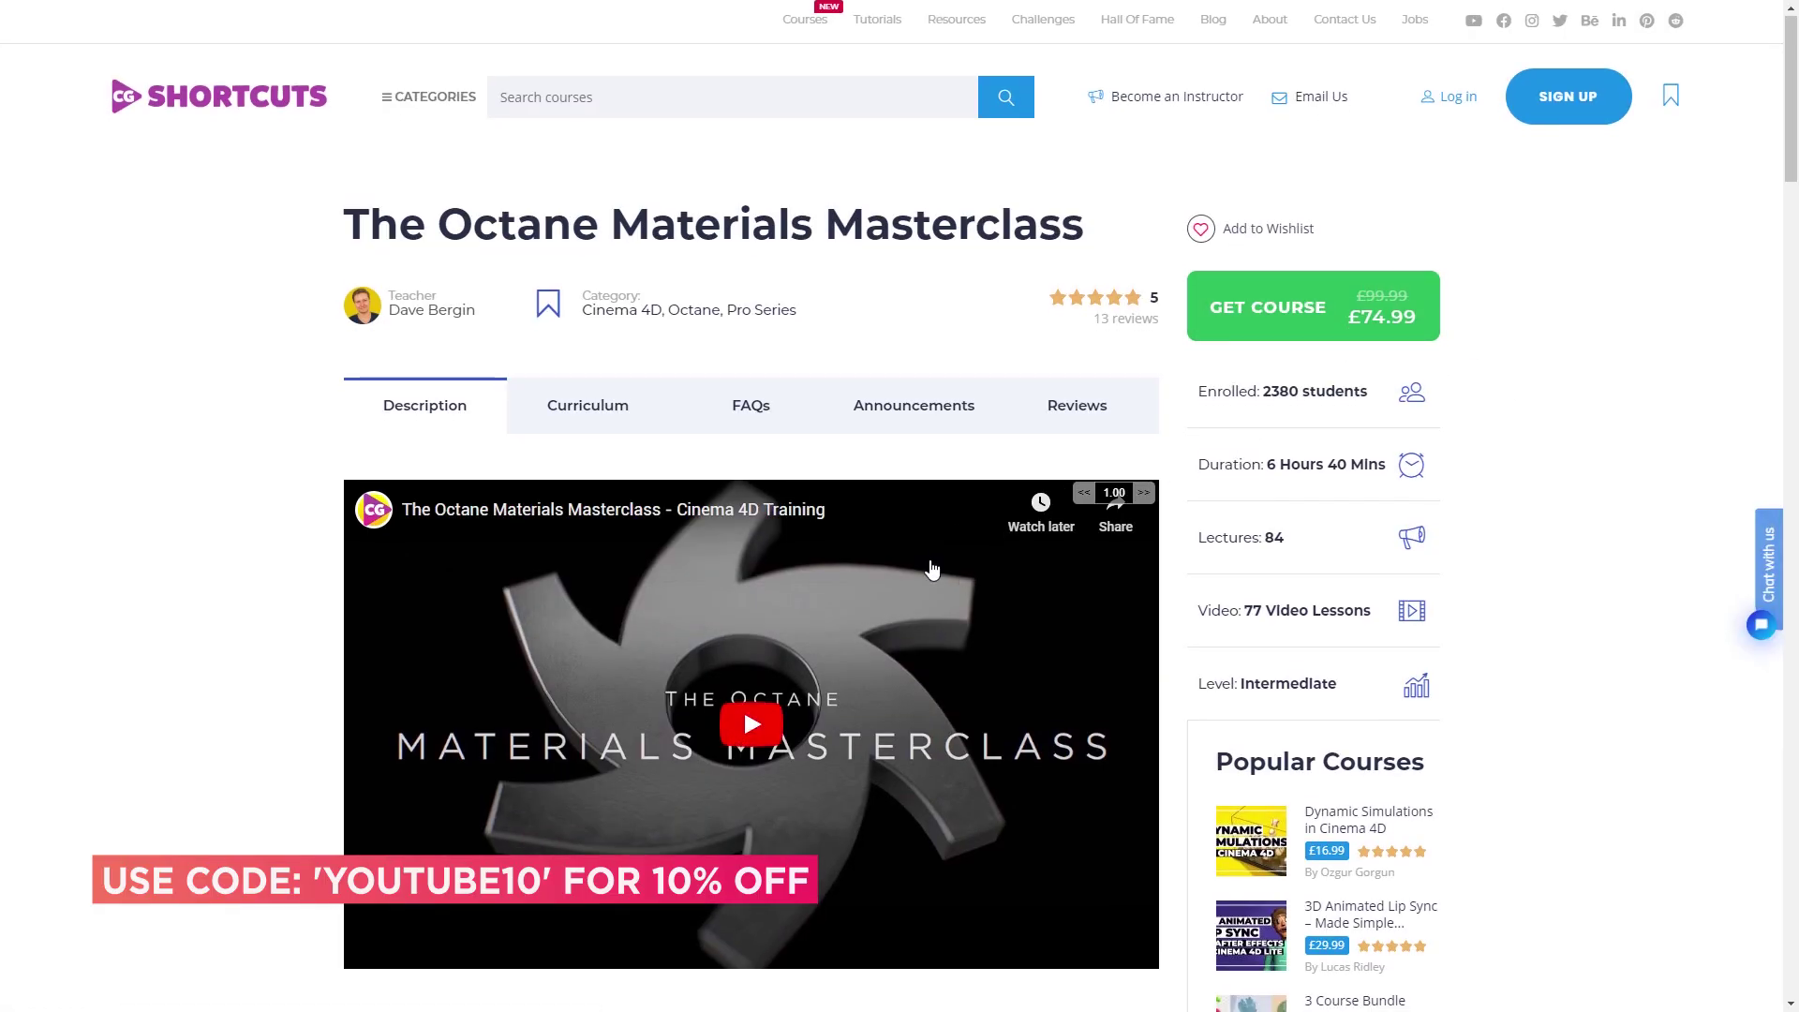
{"action": "scroll", "coordinate": [932, 570], "scroll_direction": "down", "scroll_amount": 3}
{"action": "left_click", "coordinate": [599, 142]}
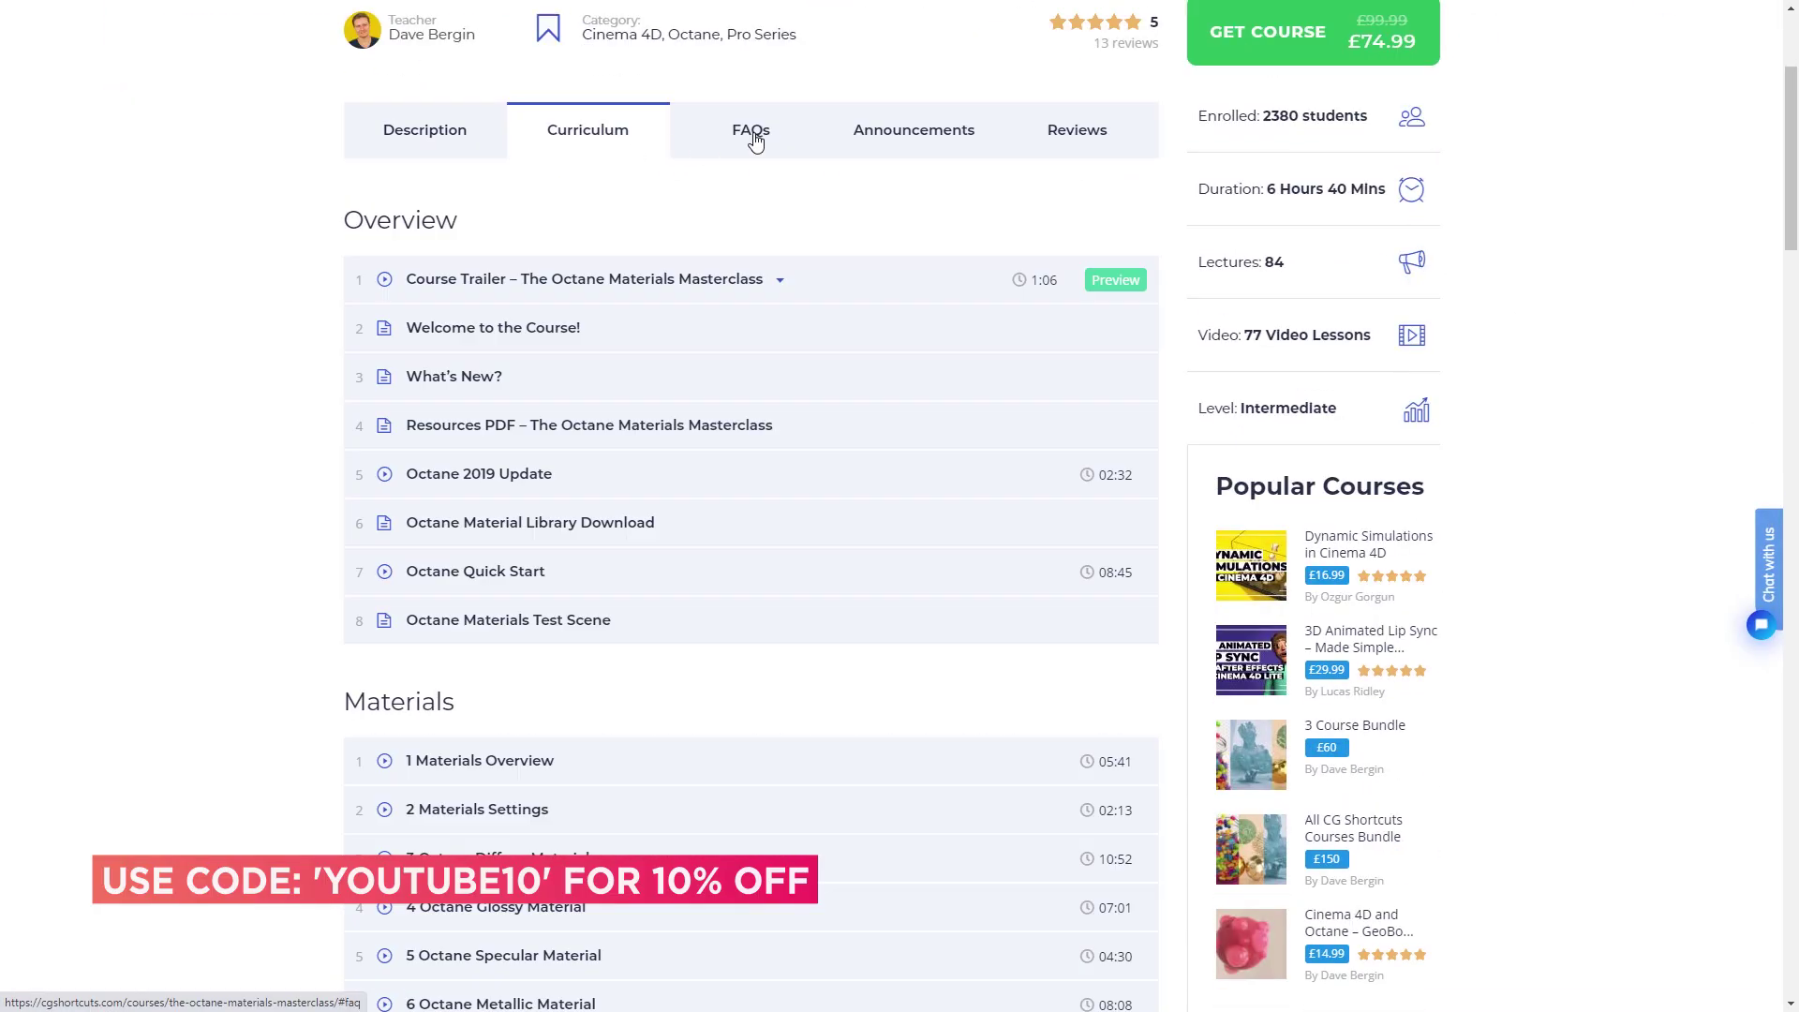